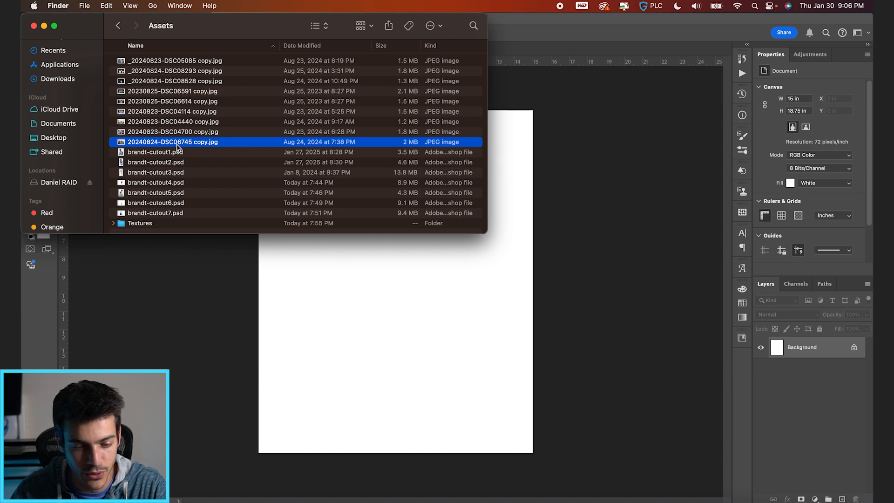
# Preview the cutout files in the Assets folder, then place brandt-cutout4.psd on the canvas scaled to about 214%.
pyautogui.press('space')
pyautogui.press('Down')
pyautogui.press('Down')
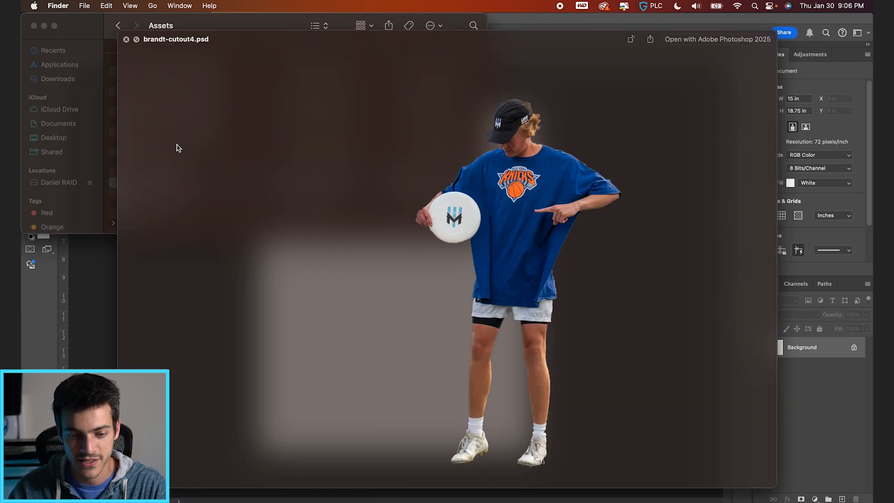
pyautogui.press('space')
pyautogui.moveTo(159, 185); pyautogui.dragTo(419, 344)
pyautogui.moveTo(473, 228); pyautogui.dragTo(562, 170)
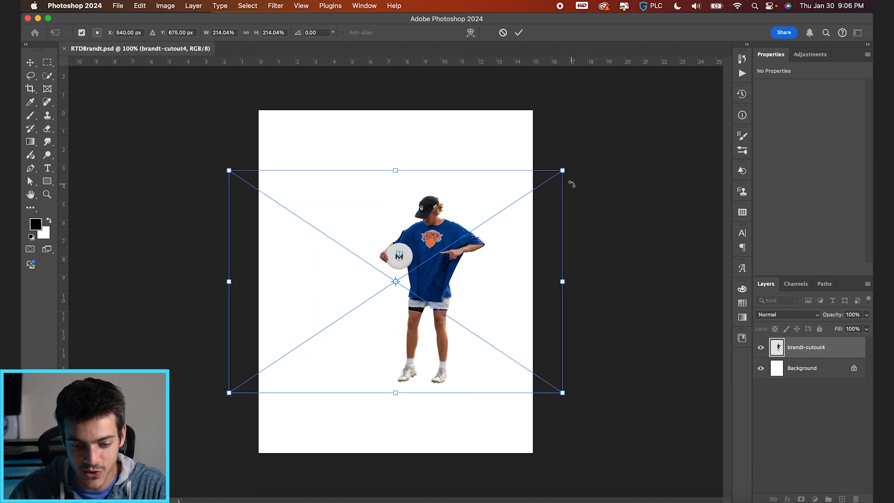
pyautogui.press('Return')
# Scale the placed cutout down to about 205% and position it at about X 5.08 in, Y 6.97 in.
pyautogui.scroll(5, 419, 322)
pyautogui.moveTo(419, 320); pyautogui.dragTo(421, 326)
pyautogui.scroll(-3, 421, 326)
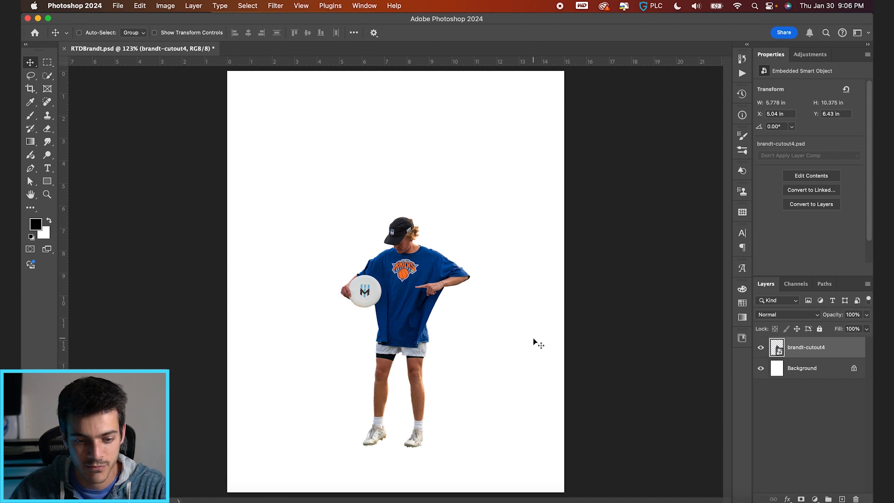
pyautogui.press('super+t')
pyautogui.moveTo(568, 186); pyautogui.dragTo(558, 191)
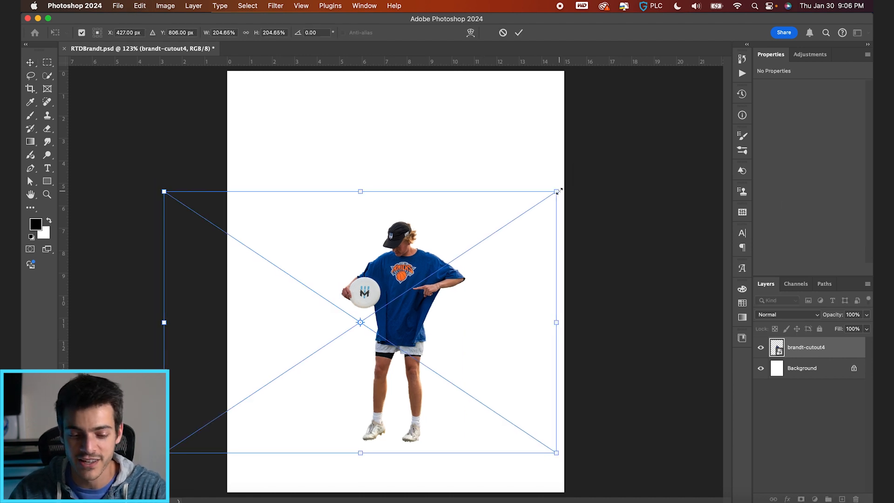
pyautogui.press('Return')
pyautogui.scroll(3, 459, 285)
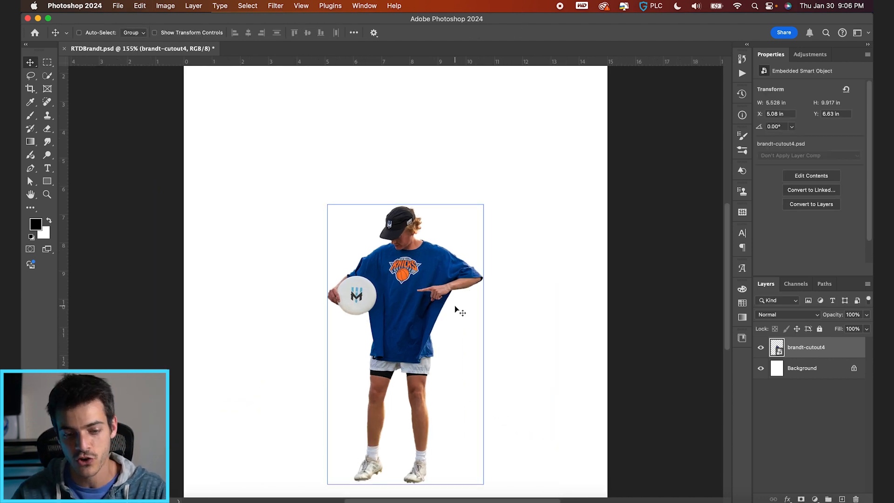
pyautogui.moveTo(431, 325); pyautogui.dragTo(457, 319)
pyautogui.scroll(-2, 456, 319)
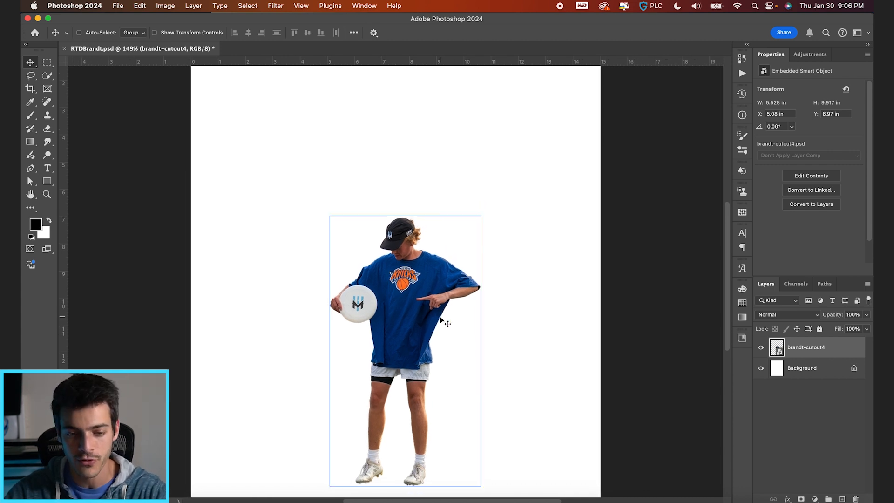
pyautogui.scroll(-3, 438, 318)
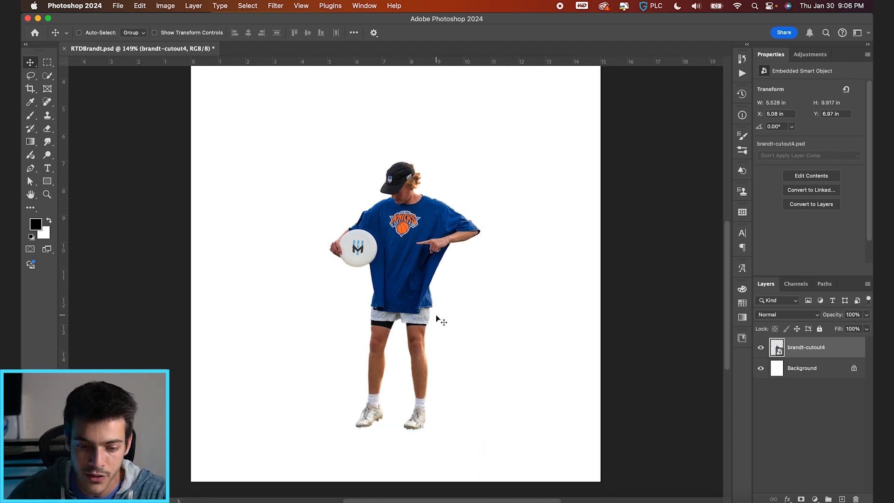
# Open the Camera Raw Filter on the cutout and set Exposure +0.60, Contrast +6, Highlights -22, Shadows +29, Whites +15, Blacks -8.
pyautogui.scroll(3, 438, 312)
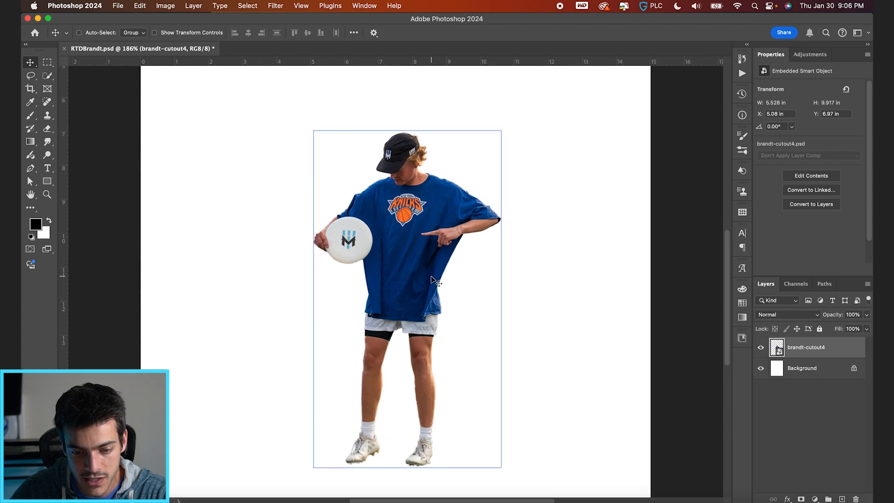
pyautogui.press('l')
pyautogui.scroll(5, 445, 292)
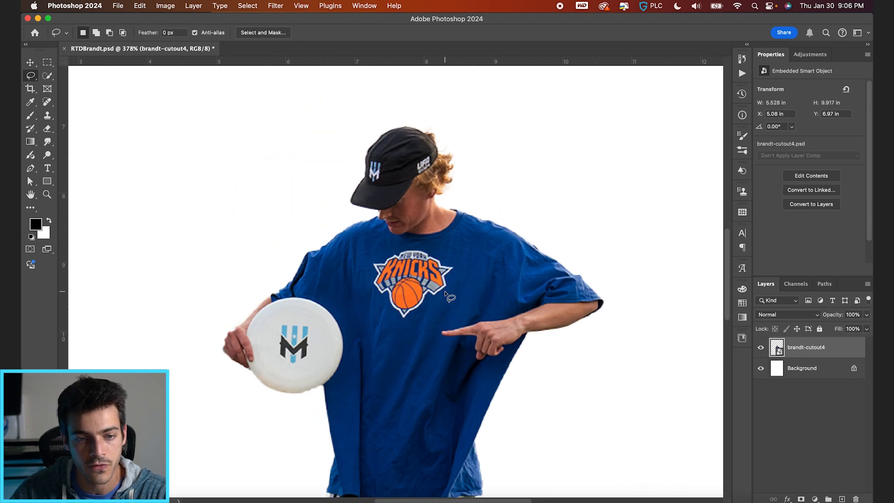
pyautogui.scroll(2, 445, 291)
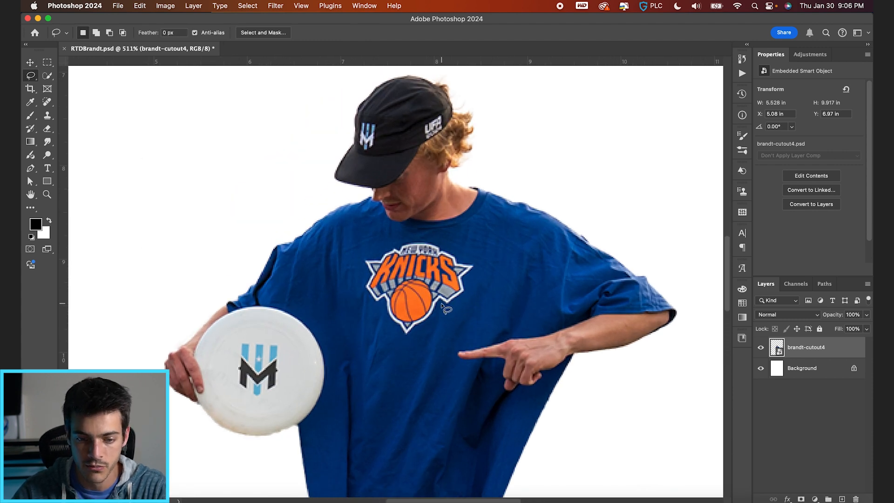
pyautogui.press('v')
pyautogui.click(275, 5)
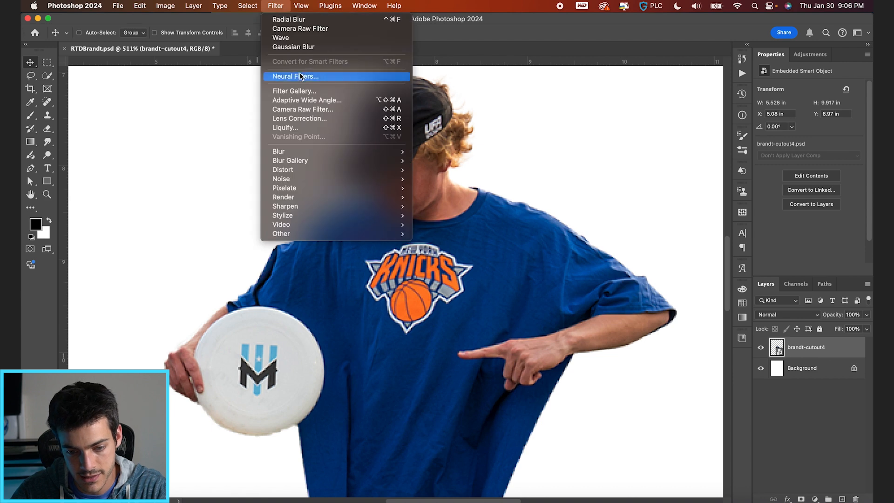
pyautogui.click(299, 107)
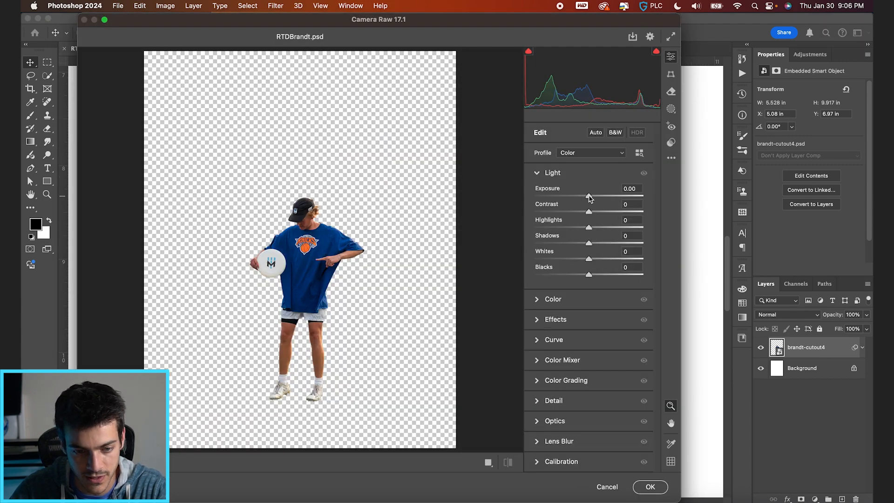
pyautogui.moveTo(589, 197); pyautogui.dragTo(585, 277)
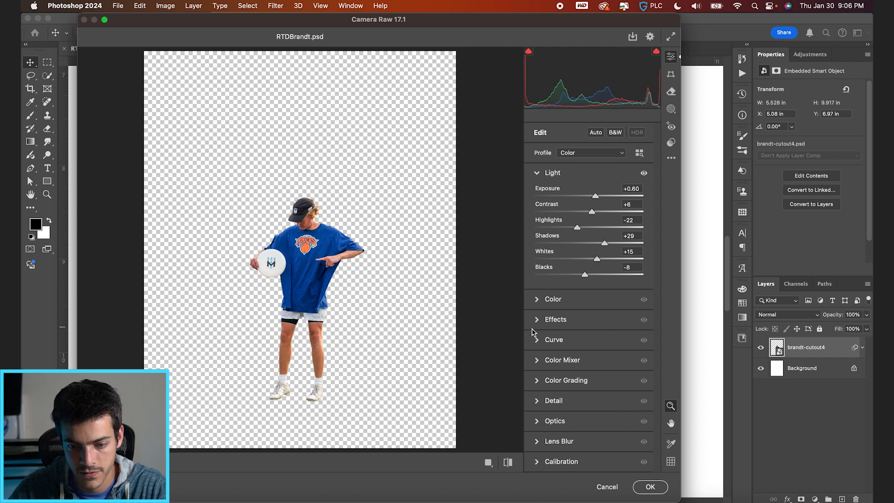
# Set Texture to +14, Clarity to +11 and Noise Reduction to 19, and apply the Camera Raw Filter.
pyautogui.click(538, 321)
pyautogui.moveTo(590, 236); pyautogui.dragTo(598, 254)
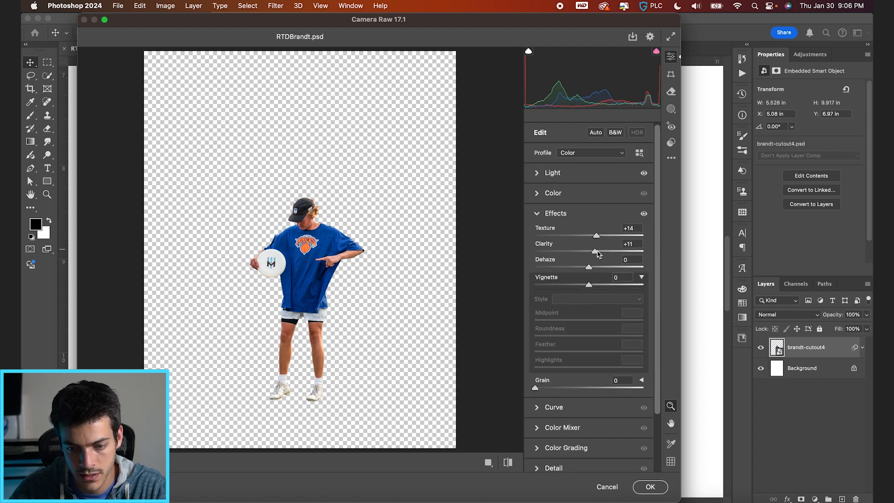
pyautogui.click(537, 469)
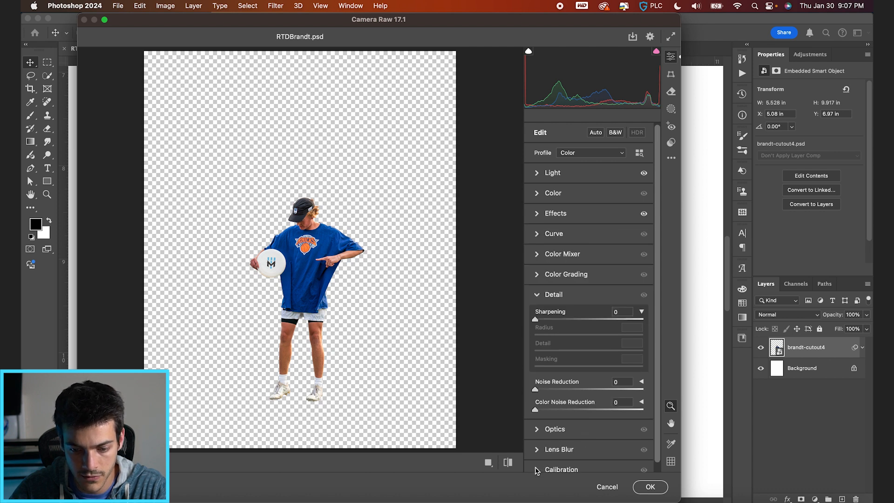
pyautogui.click(556, 390)
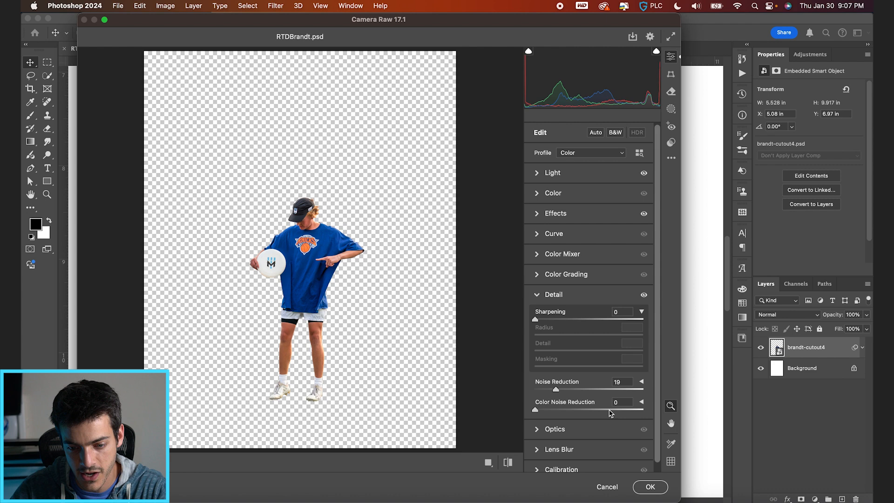
pyautogui.click(649, 486)
# Outline the Knicks logo on the shirt with the Lasso and remove it using Generative Fill with an empty prompt.
pyautogui.press('l')
pyautogui.scroll(4, 461, 307)
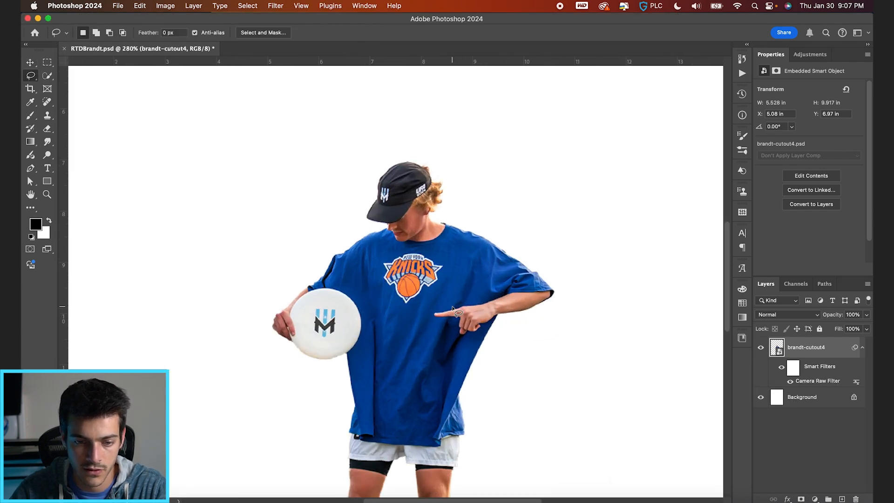
pyautogui.scroll(3, 454, 310)
pyautogui.moveTo(427, 313)
pyautogui.mouseDown()
pyautogui.moveTo(391, 351)
pyautogui.moveTo(351, 310)
pyautogui.moveTo(349, 269)
pyautogui.moveTo(396, 254)
pyautogui.moveTo(426, 257)
pyautogui.moveTo(461, 286)
pyautogui.moveTo(426, 322)
pyautogui.mouseUp()
pyautogui.press('w')
pyautogui.rightClick(425, 322)
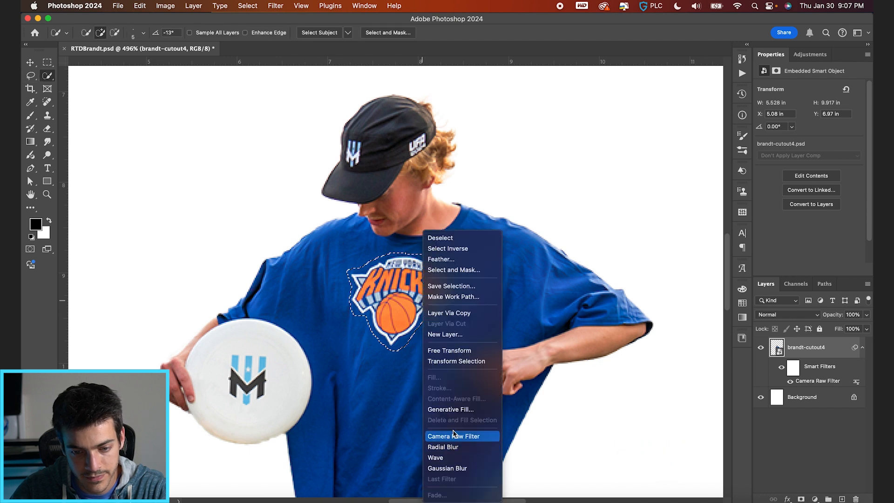
pyautogui.click(455, 409)
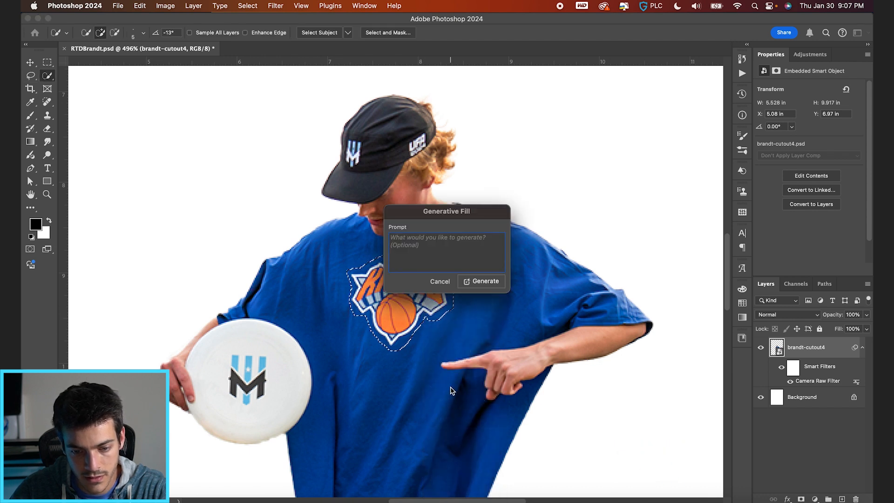
pyautogui.click(482, 281)
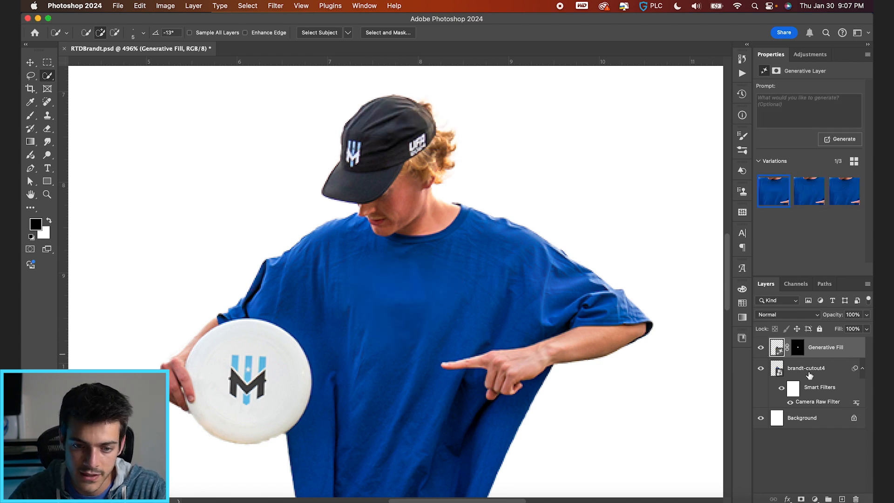
# Group the Generative Fill and brandt-cutout4 layers and name the group Cutout.
pyautogui.press('super+minus')
pyautogui.scroll(-2, 472, 398)
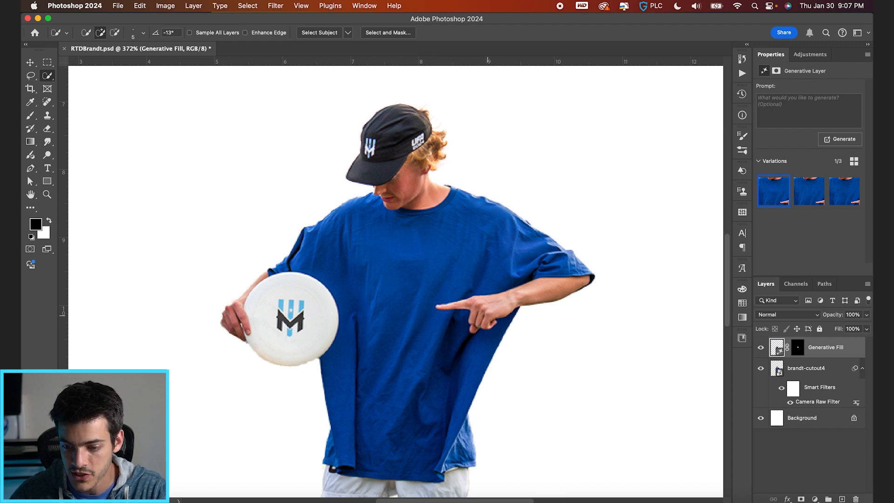
pyautogui.keyDown('super'); pyautogui.click(804, 368); pyautogui.keyUp('super')
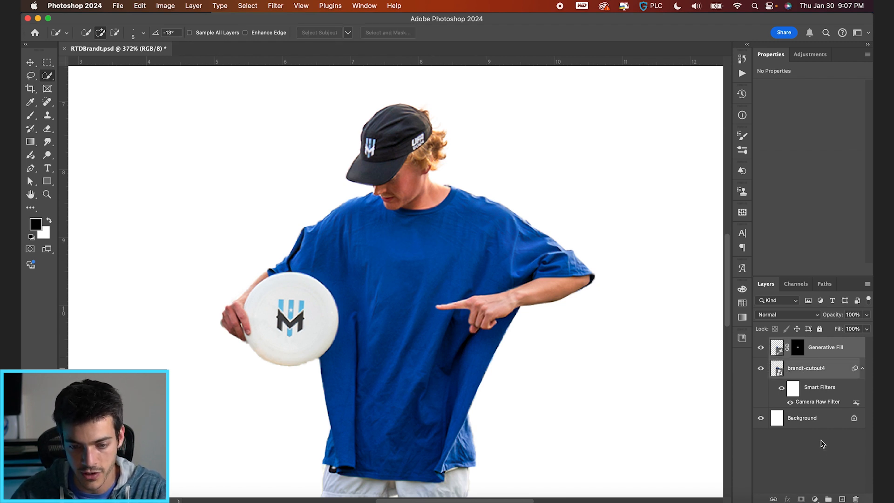
pyautogui.click(828, 498)
pyautogui.doubleClick(798, 343)
pyautogui.write('Cutout')
pyautogui.press('Return')
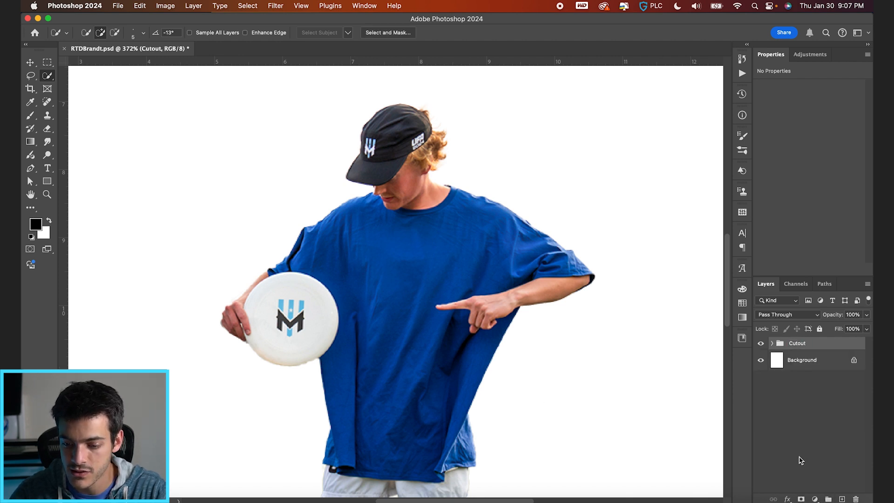
# Add a Hue/Saturation adjustment layer and place it inside the Cutout group above the image layers.
pyautogui.click(812, 498)
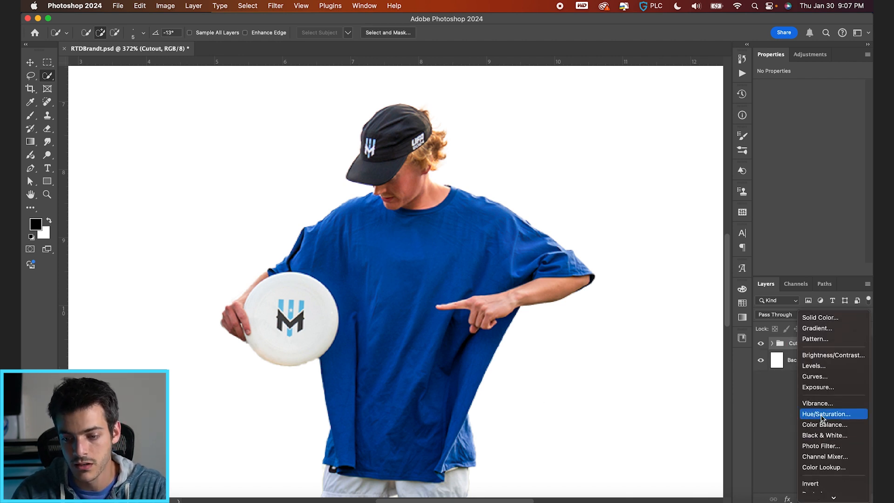
pyautogui.click(824, 420)
pyautogui.click(772, 363)
pyautogui.moveTo(778, 349); pyautogui.dragTo(783, 364)
# Put the Generative Fill and brandt-cutout4 layers into their own subgroup within the Cutout group.
pyautogui.click(799, 389)
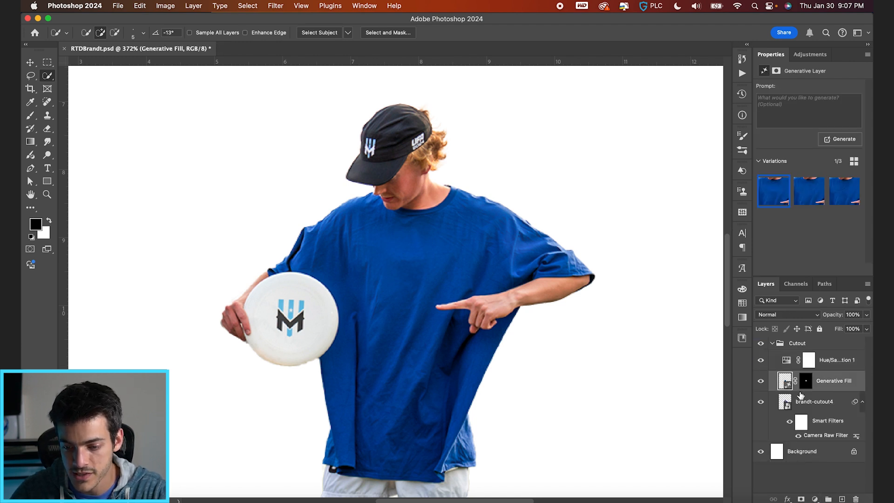
pyautogui.keyDown('shift'); pyautogui.click(804, 403); pyautogui.keyUp('shift')
pyautogui.click(828, 499)
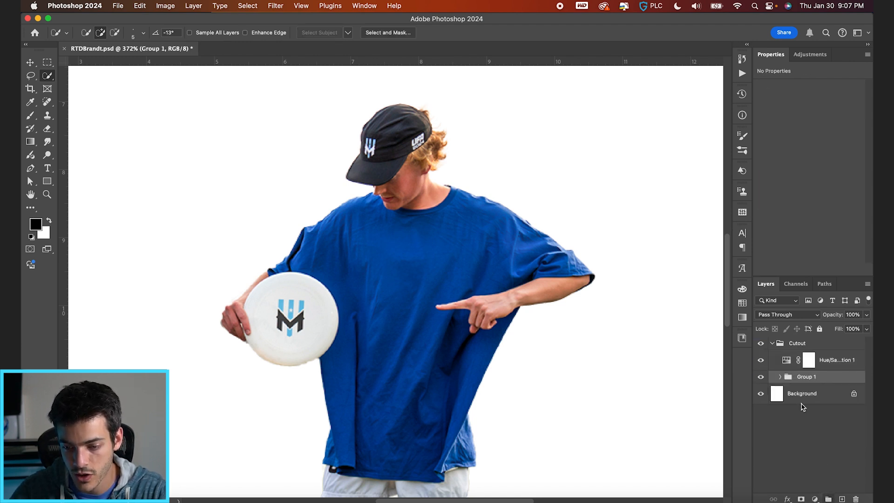
# Clip the Hue/Saturation layer to the subgroup and set its saturation to -100.
pyautogui.keyDown('alt'); pyautogui.click(790, 368); pyautogui.keyUp('alt')
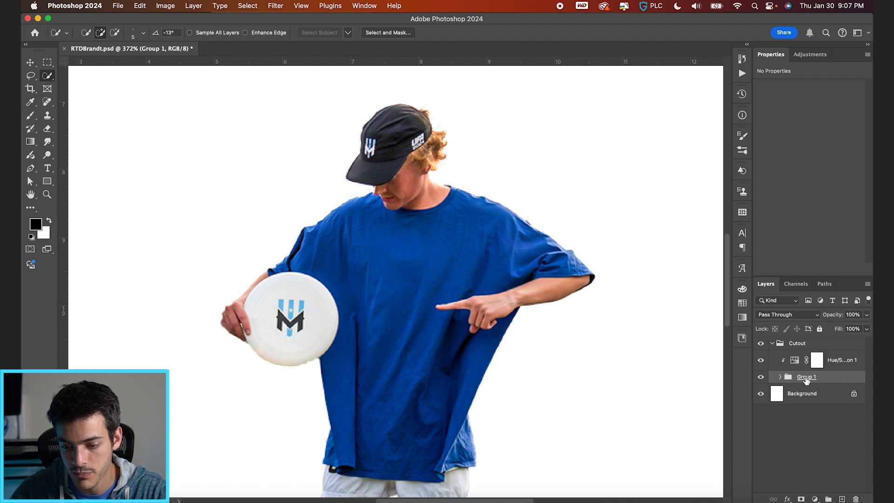
pyautogui.click(794, 361)
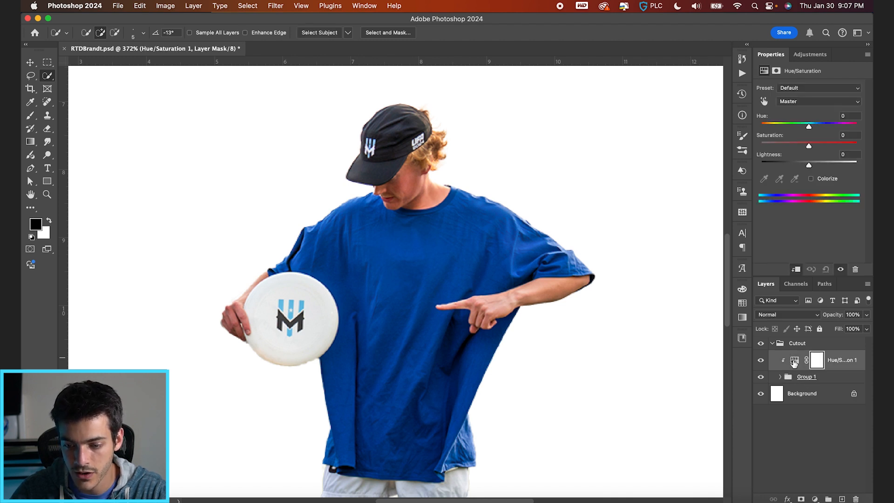
pyautogui.moveTo(806, 146); pyautogui.dragTo(736, 147)
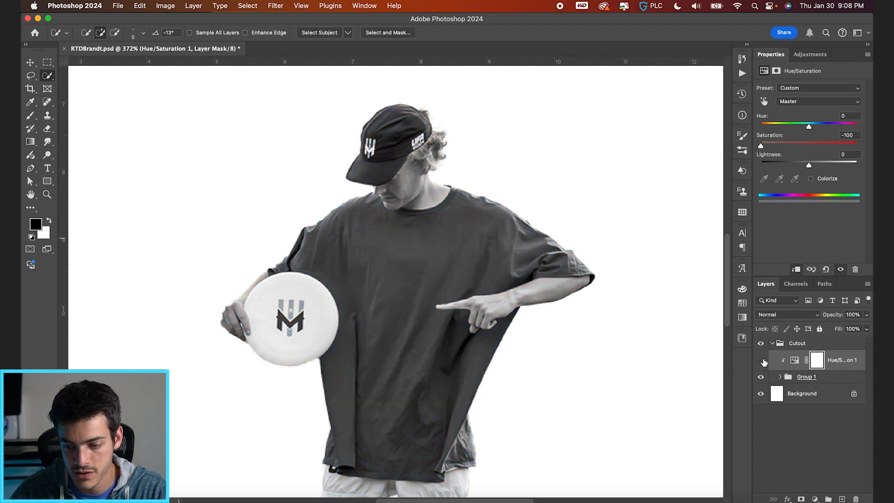
# Hide the Hue/Saturation adjustment and select the brandt-cutout4 layer inside the subgroup.
pyautogui.click(761, 360)
pyautogui.click(780, 377)
pyautogui.click(796, 419)
pyautogui.hotkey('shift', 'w')
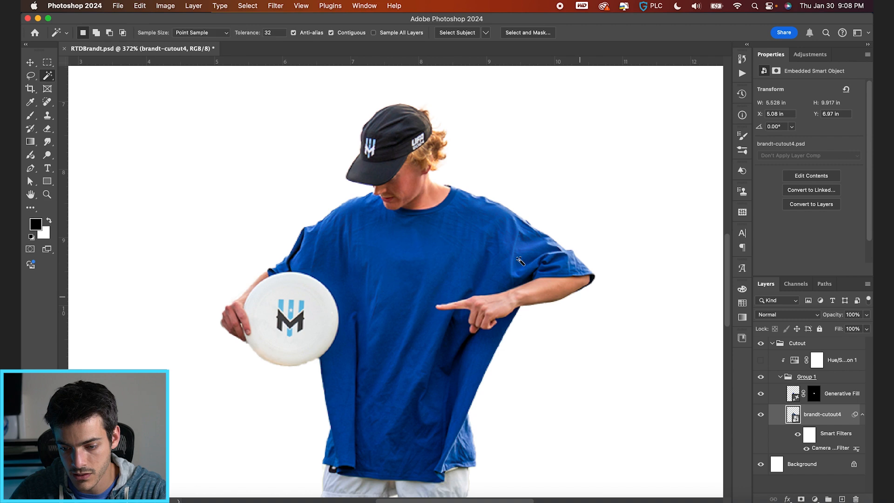
pyautogui.click(519, 261)
pyautogui.press('super+d')
pyautogui.hotkey('shift', 'w')
pyautogui.hotkey('shift', 'w')
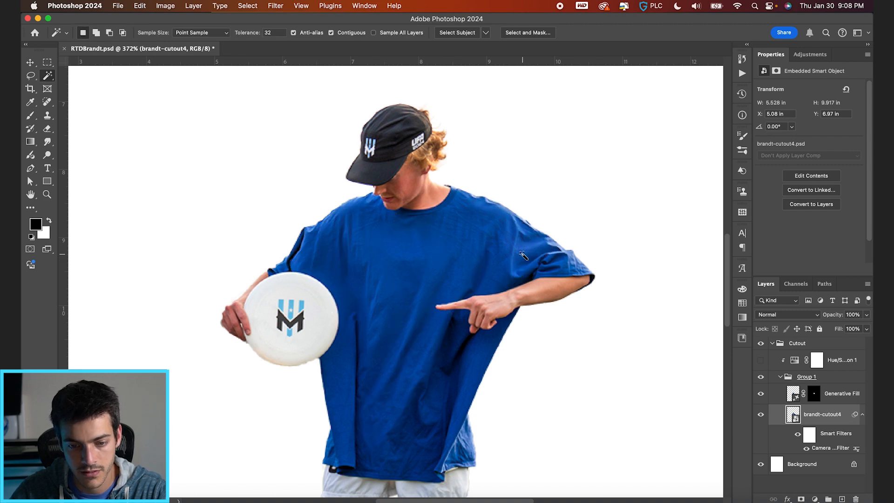
# Select the blue shirt with the Quick Selection tool, then refine the edge around the pointing hand with brush size 3.
pyautogui.moveTo(448, 252)
pyautogui.mouseDown()
pyautogui.moveTo(419, 298)
pyautogui.moveTo(408, 242)
pyautogui.moveTo(409, 259)
pyautogui.moveTo(398, 238)
pyautogui.moveTo(399, 286)
pyautogui.mouseUp()
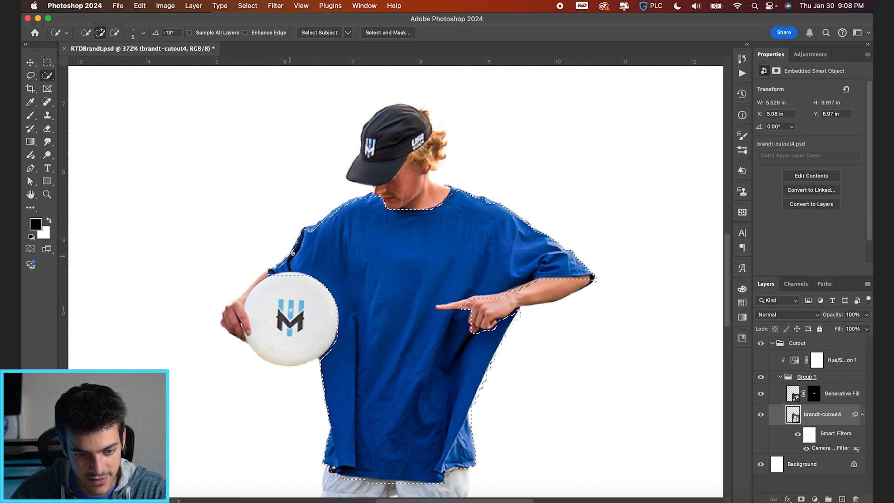
pyautogui.press('alt')
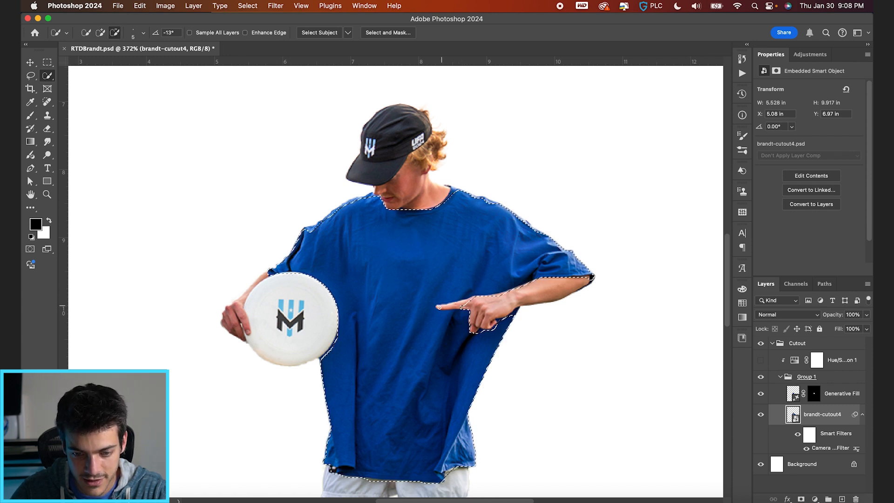
pyautogui.press('[')
pyautogui.press('[')
pyautogui.keyDown('alt'); pyautogui.click(466, 302); pyautogui.keyUp('alt')
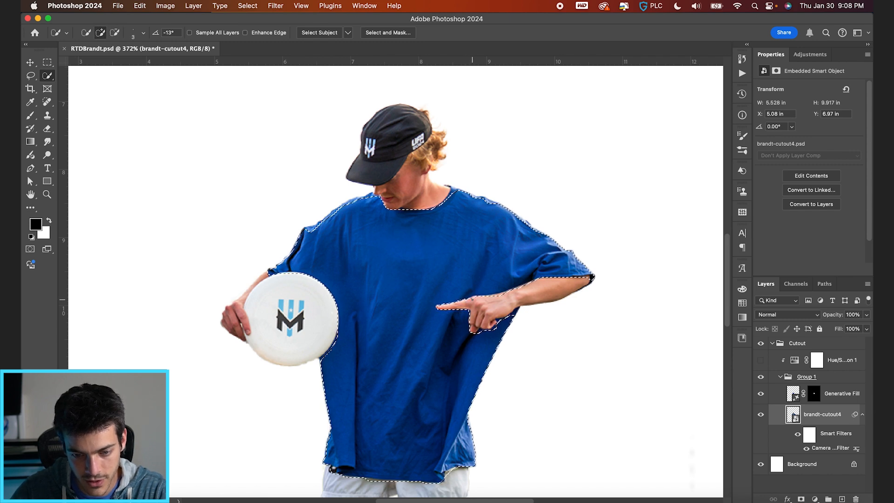
pyautogui.press('alt')
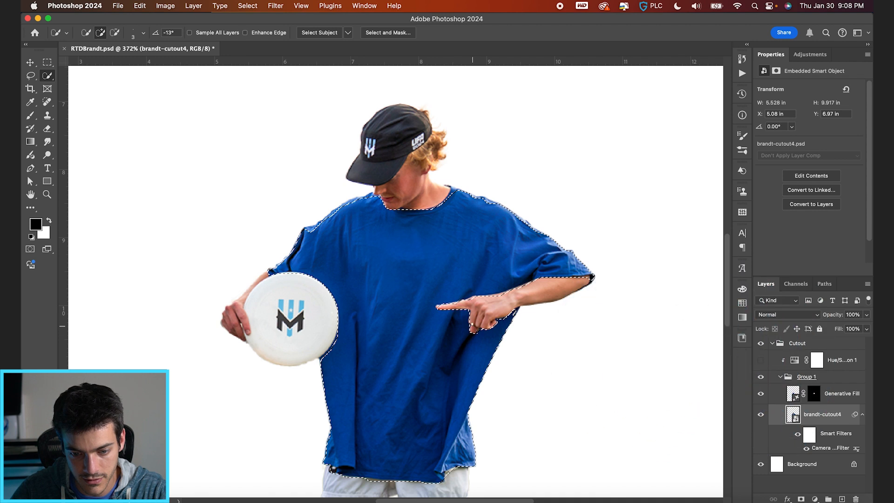
# Touch up the shirt selection, then show the Hue/Saturation adjustment and replace its mask with one made from the selection.
pyautogui.keyDown('alt'); pyautogui.click(333, 354); pyautogui.keyUp('alt')
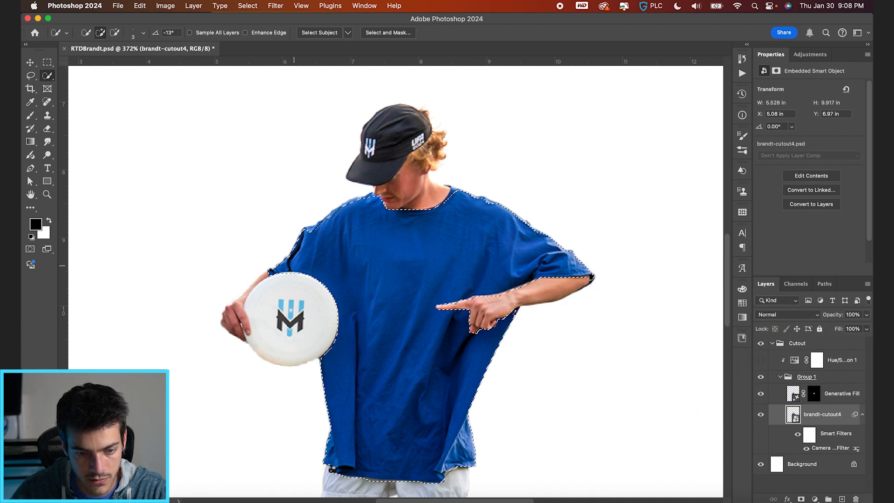
pyautogui.moveTo(455, 189); pyautogui.dragTo(454, 193)
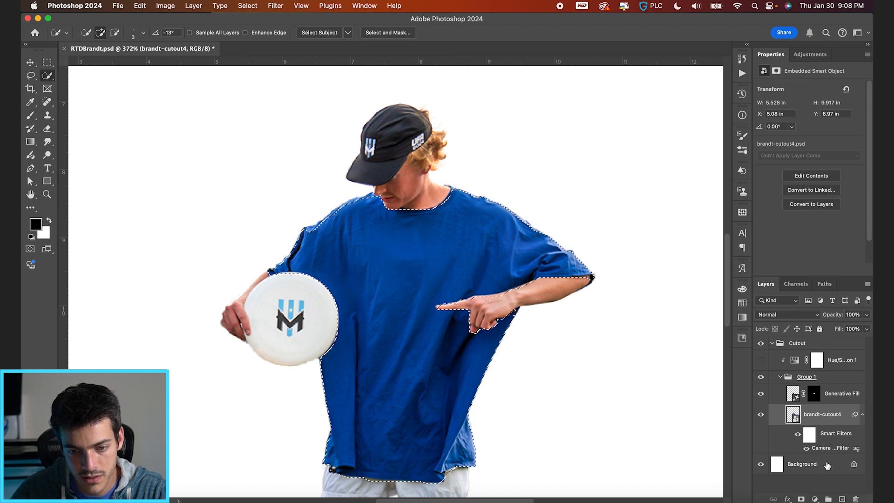
pyautogui.click(804, 380)
pyautogui.rightClick(817, 360)
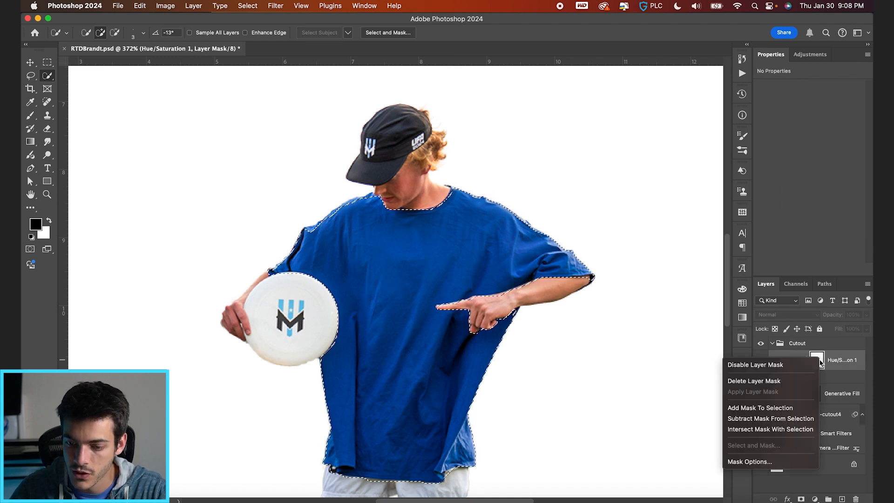
pyautogui.click(775, 378)
pyautogui.click(760, 360)
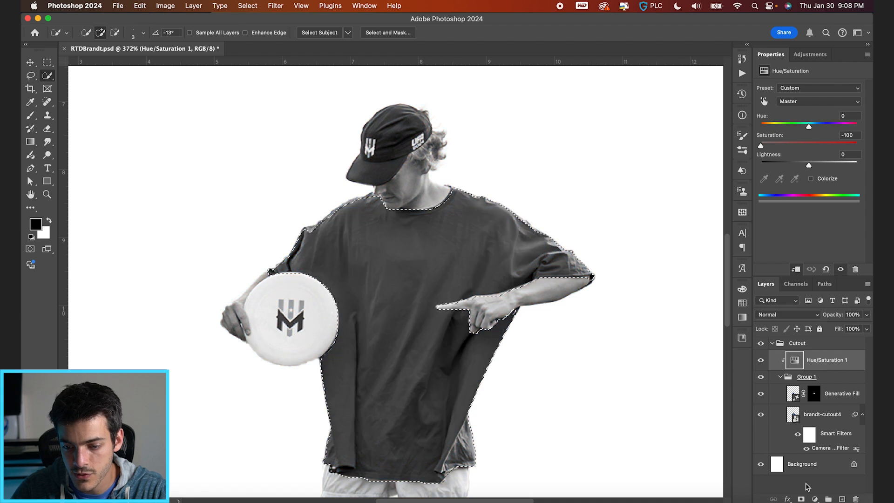
pyautogui.click(802, 499)
# Paint white on the Hue/Saturation mask with a size 40 brush over the shirt's shoulder and chest area.
pyautogui.press(']')
pyautogui.press('b')
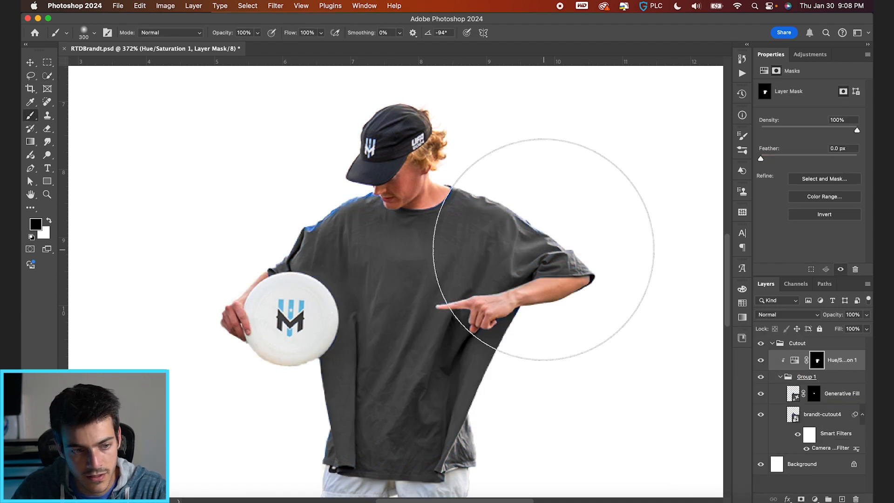
pyautogui.press('[')
pyautogui.press('[')
pyautogui.press('[')
pyautogui.press('[')
pyautogui.press('[')
pyautogui.press('[')
pyautogui.press('[')
pyautogui.press('[')
pyautogui.press('[')
pyautogui.press('[')
pyautogui.press('[')
pyautogui.press('[')
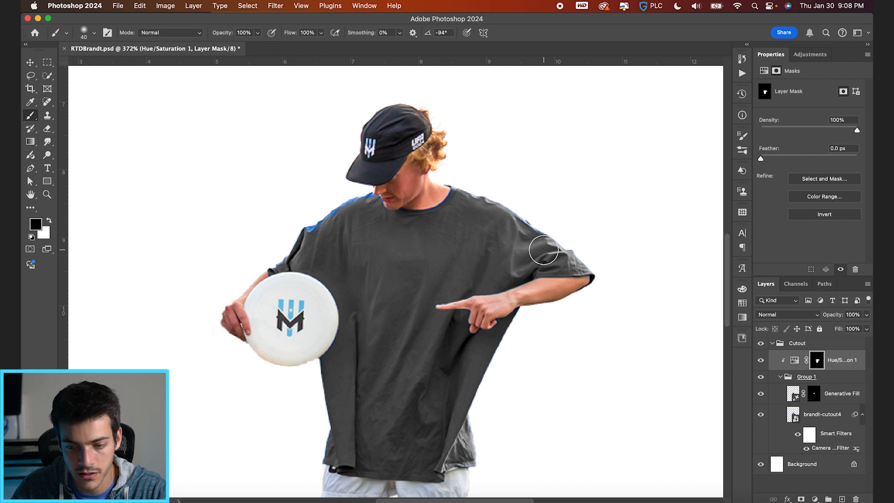
pyautogui.press('x')
pyautogui.moveTo(526, 221)
pyautogui.mouseDown()
pyautogui.moveTo(542, 228)
pyautogui.moveTo(468, 183)
pyautogui.moveTo(465, 225)
pyautogui.mouseUp()
pyautogui.moveTo(465, 258); pyautogui.dragTo(465, 333)
# Paint the mask white along the blue fringe of the shoulder above the disc and beside the collar with a size 9 brush.
pyautogui.press('[')
pyautogui.press('[')
pyautogui.press('[')
pyautogui.press('[')
pyautogui.press('[')
pyautogui.press('[')
pyautogui.press('[')
pyautogui.scroll(5, 464, 203)
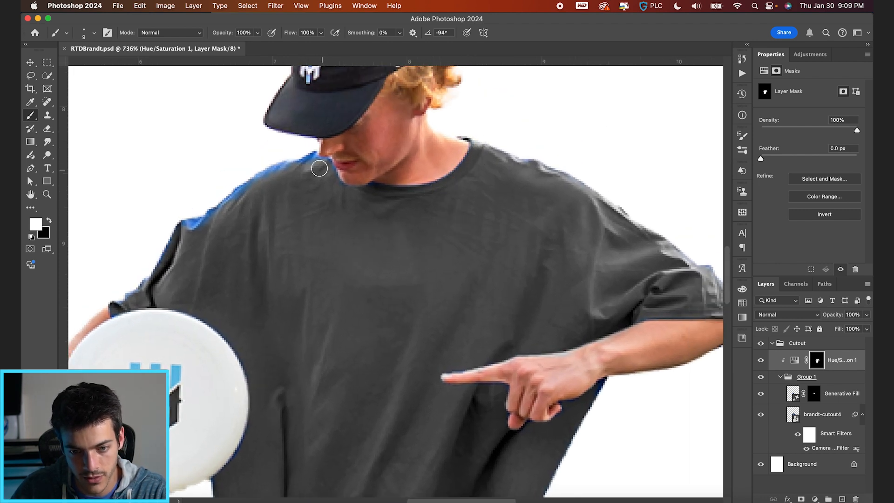
pyautogui.moveTo(252, 182); pyautogui.dragTo(205, 214)
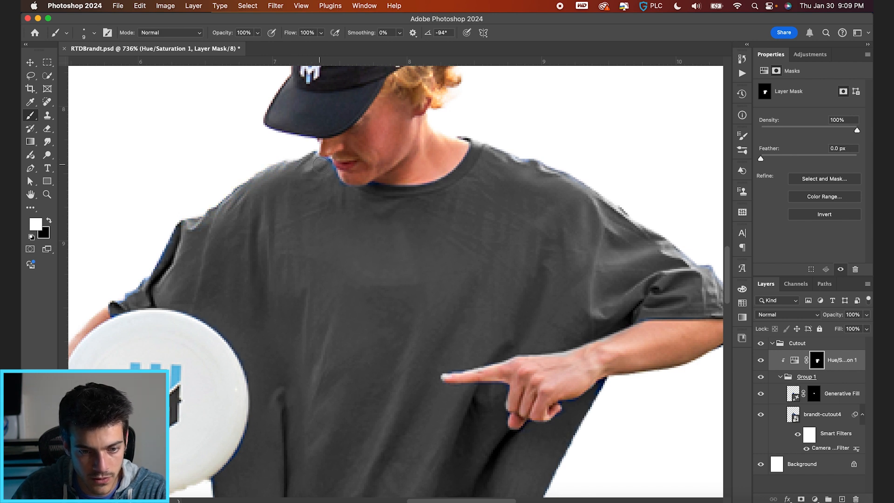
pyautogui.moveTo(325, 167); pyautogui.dragTo(341, 192)
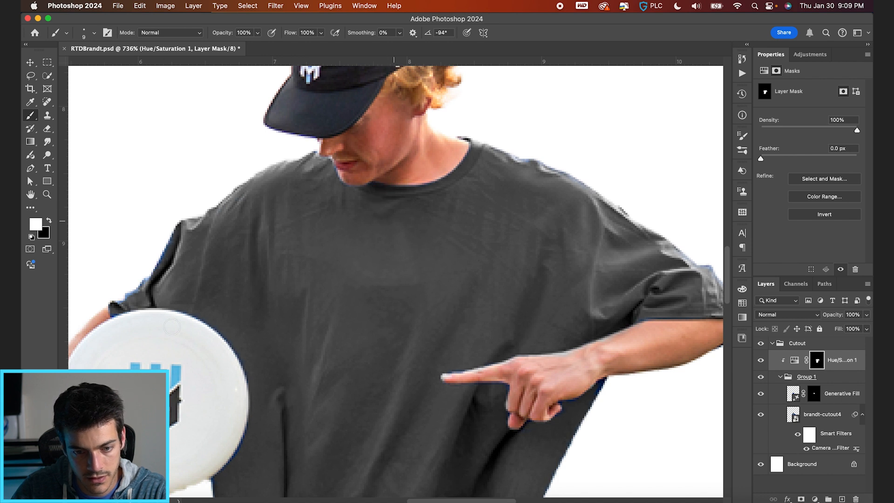
# Clean the remaining blue fringes along both sleeves and the shoulder above the pointing arm on the Hue/Saturation mask.
pyautogui.hscroll(-5, 146, 319)
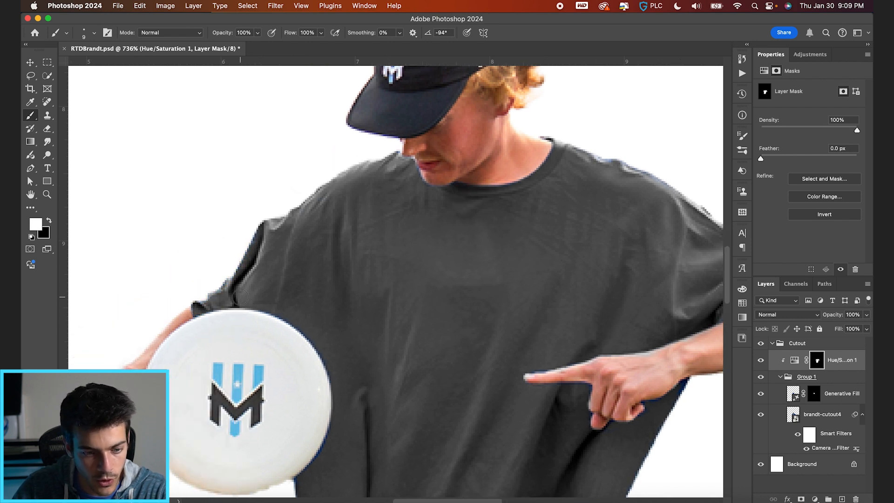
pyautogui.scroll(-3, 570, 389)
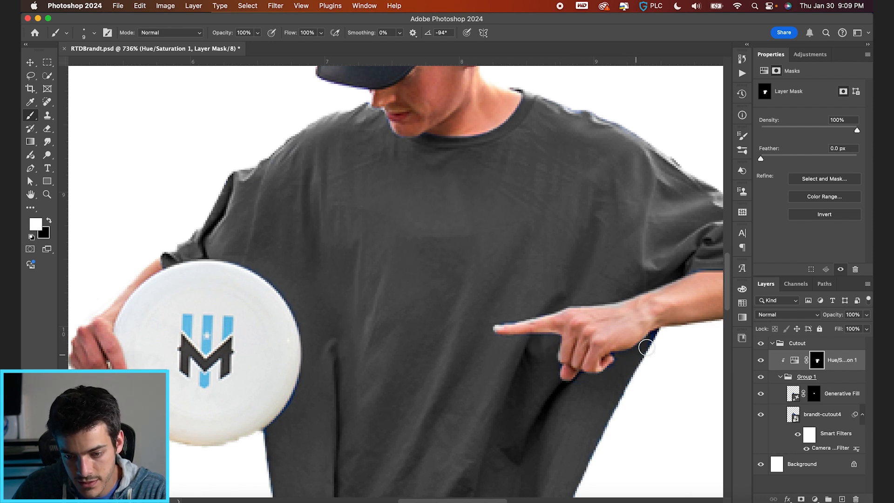
pyautogui.hscroll(3, 654, 346)
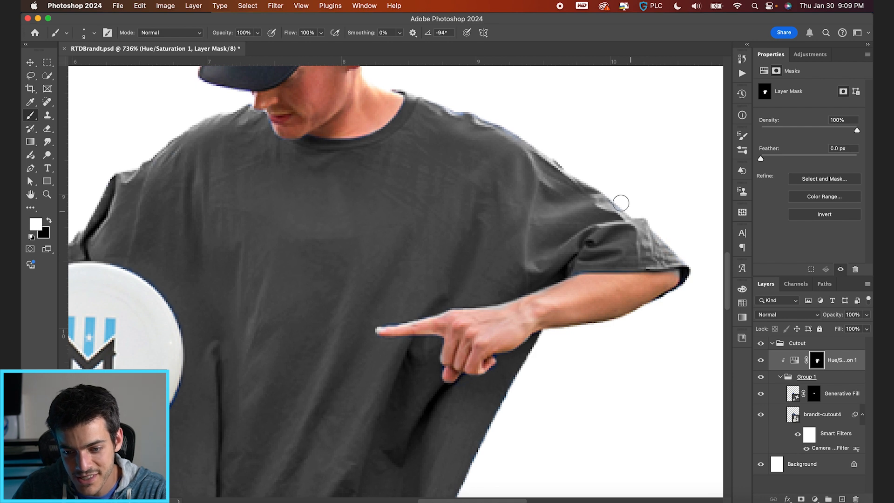
pyautogui.press('x')
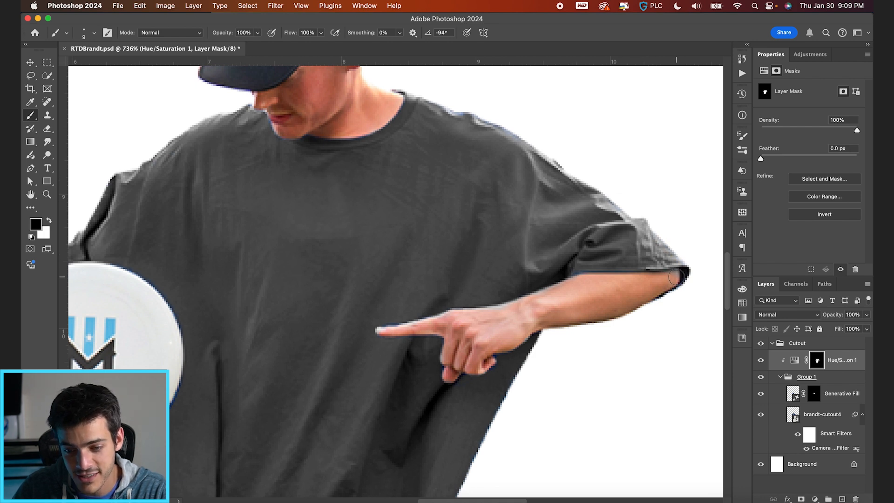
pyautogui.press('x')
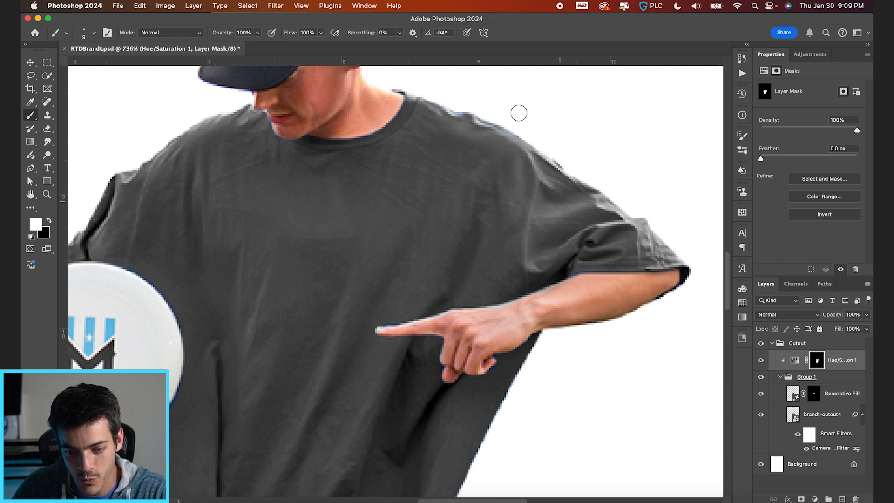
pyautogui.hscroll(-4, 466, 118)
pyautogui.scroll(1, 466, 118)
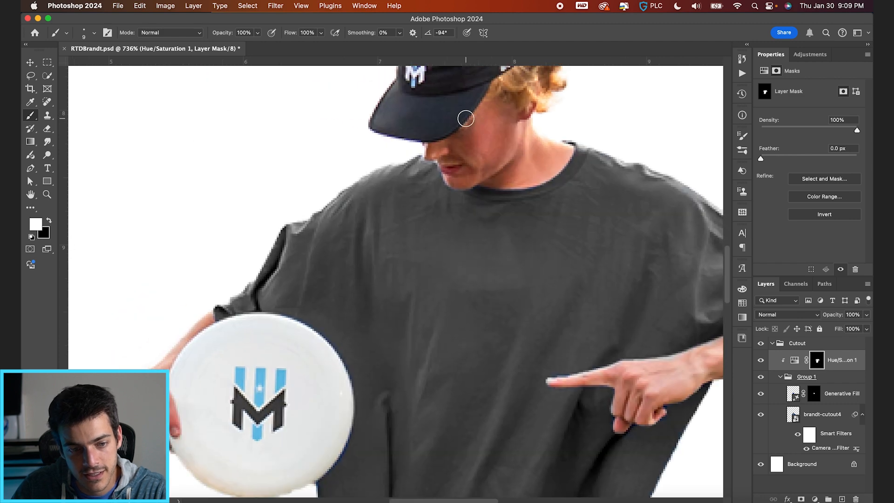
# Clean the mask along the shirt's hem and lower side edges to remove the remaining blue fringe.
pyautogui.scroll(-8, 465, 118)
pyautogui.hscroll(-2, 466, 119)
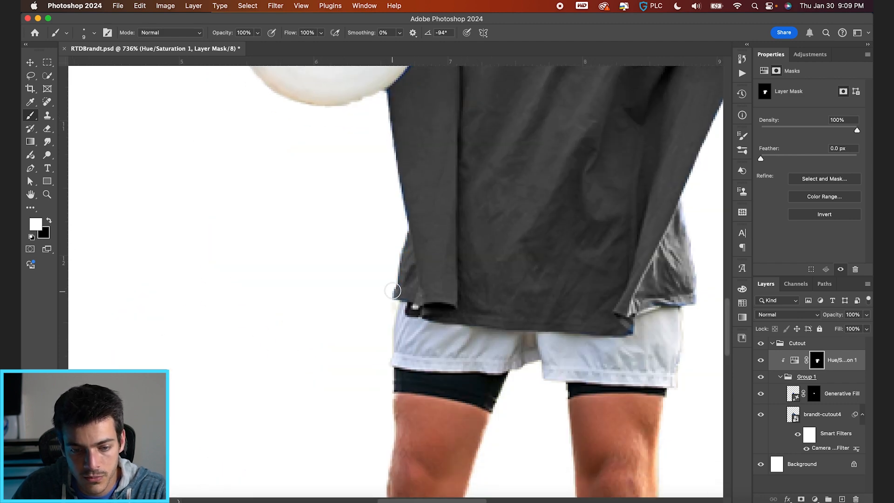
pyautogui.hscroll(2, 417, 209)
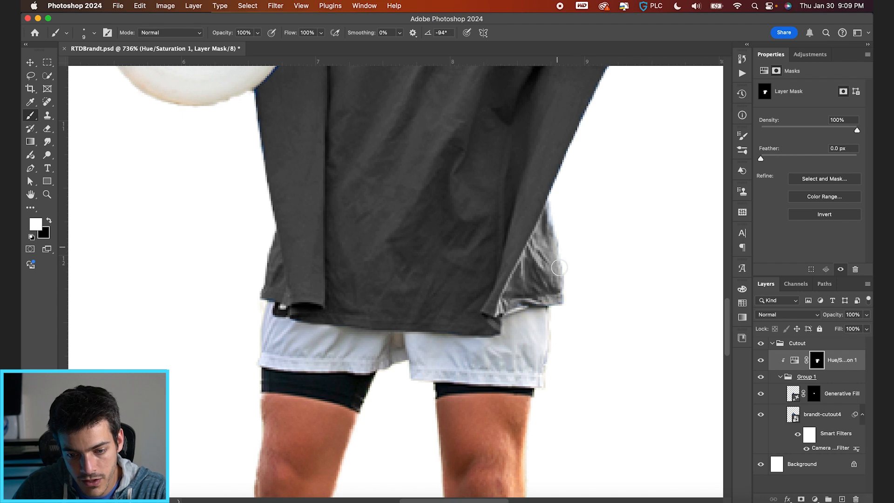
pyautogui.scroll(-5, 548, 191)
pyautogui.scroll(4, 548, 191)
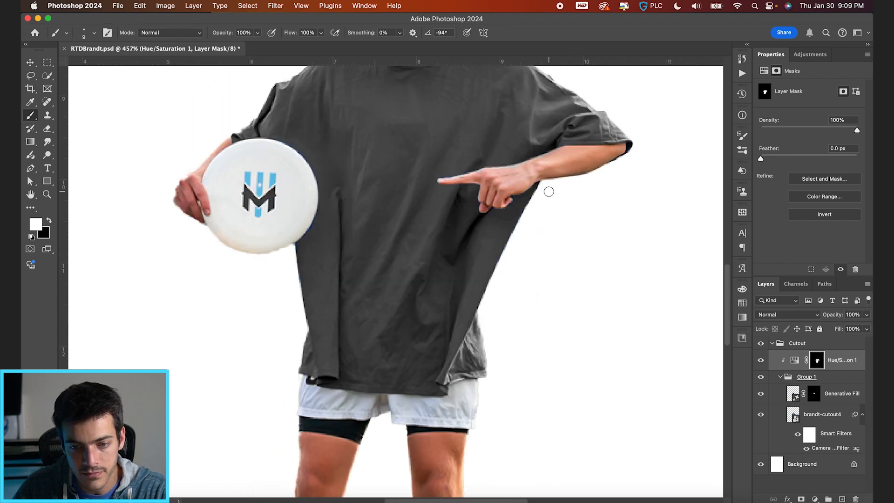
pyautogui.scroll(-3, 548, 191)
pyautogui.scroll(-1, 549, 191)
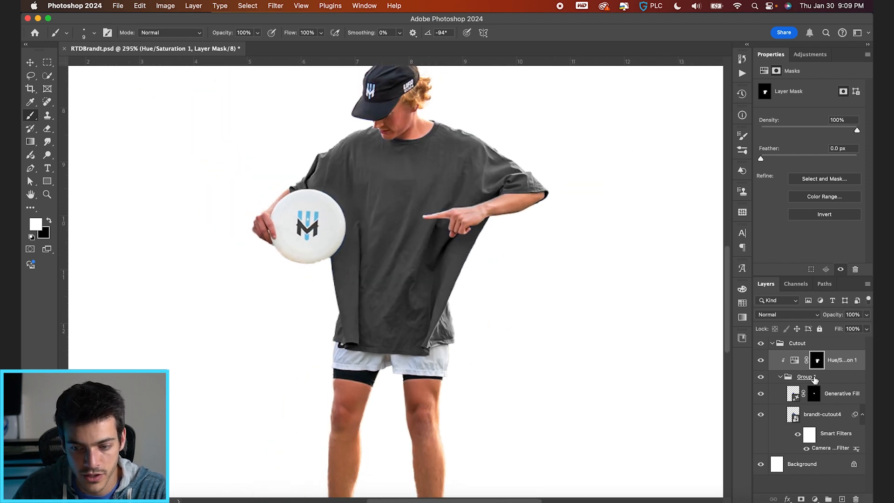
# Collapse Group 1, add a Curves adjustment clipped to it, and copy the Hue/Saturation layer's shirt mask onto it.
pyautogui.click(781, 377)
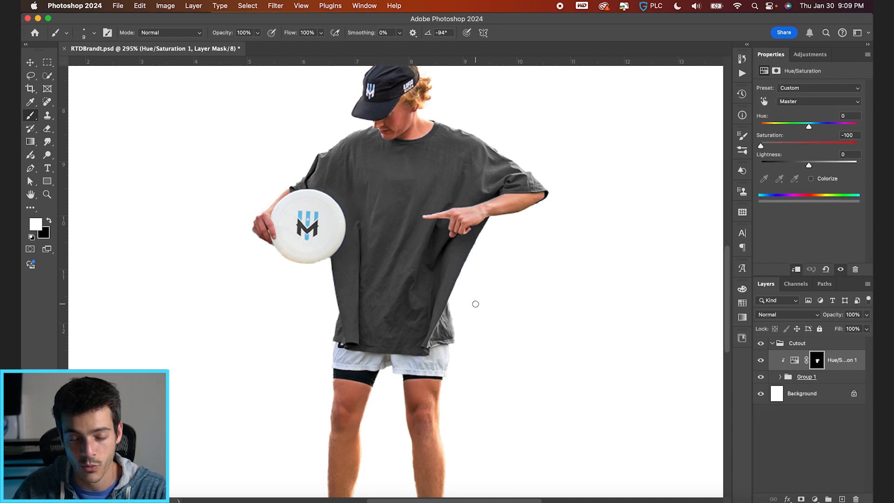
pyautogui.click(815, 499)
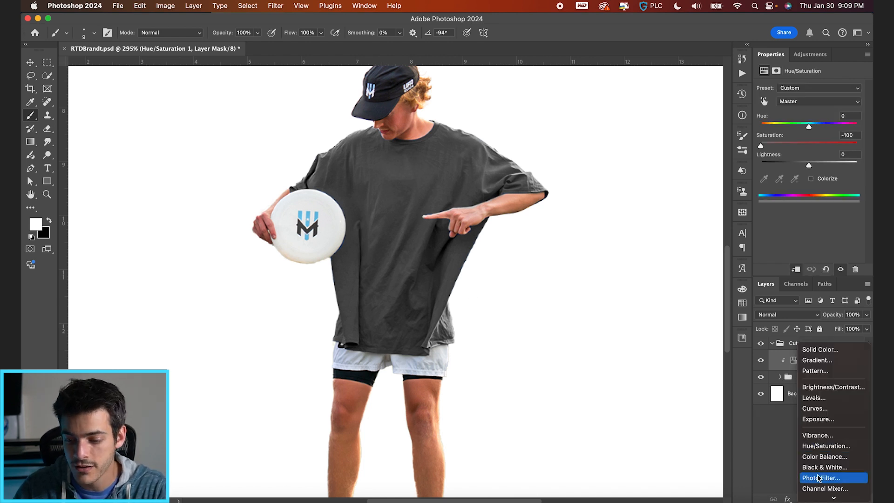
pyautogui.click(815, 409)
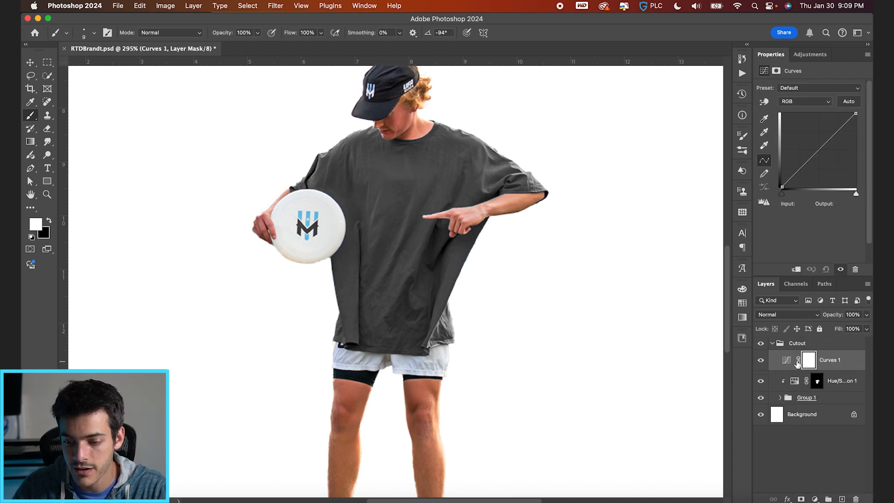
pyautogui.keyDown('alt'); pyautogui.click(793, 366); pyautogui.keyUp('alt')
pyautogui.click(795, 363)
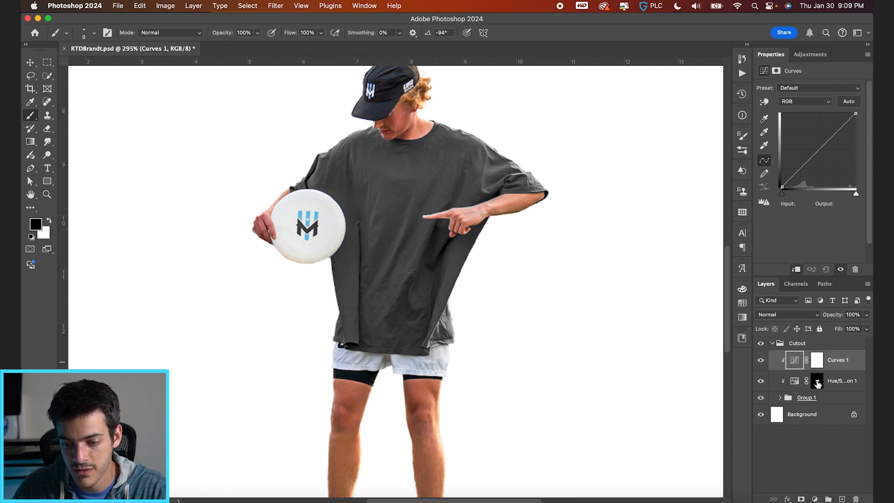
pyautogui.moveTo(818, 383); pyautogui.dragTo(820, 363)
pyautogui.press('Return')
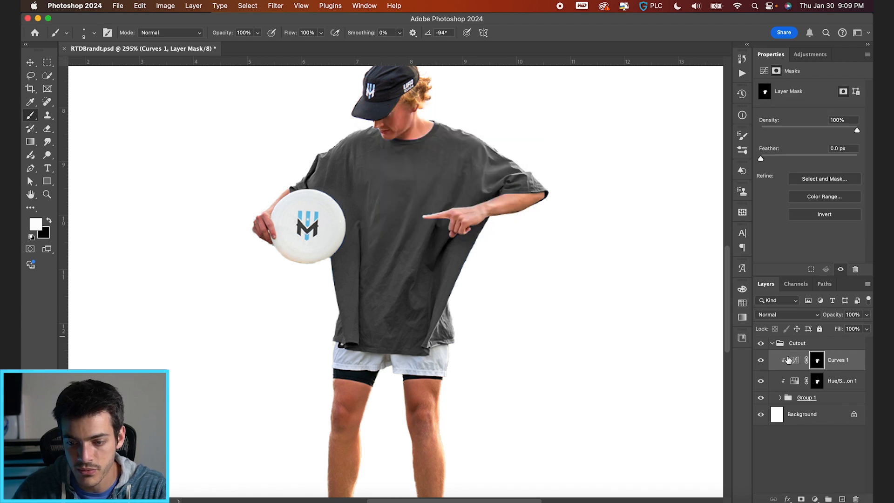
# Darken the shirt by pulling the RGB curve's midpoint down to input 123, output 76.
pyautogui.click(788, 360)
pyautogui.moveTo(816, 152); pyautogui.dragTo(817, 165)
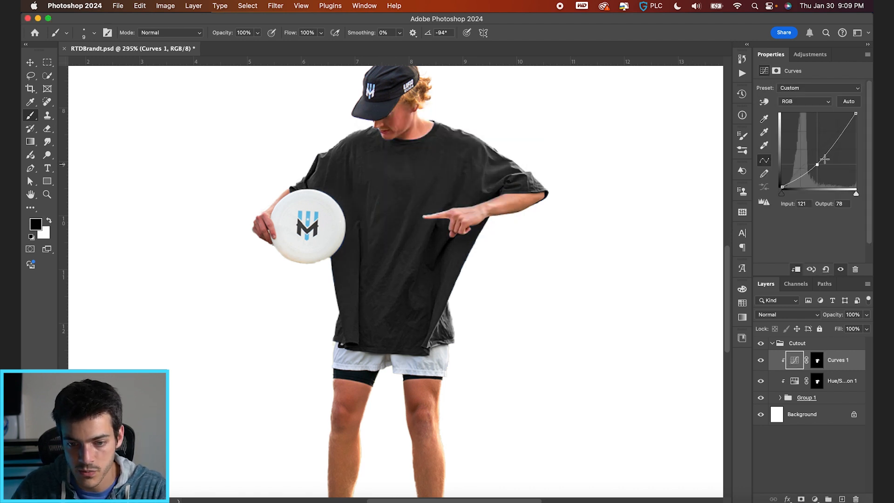
pyautogui.moveTo(817, 165); pyautogui.dragTo(818, 167)
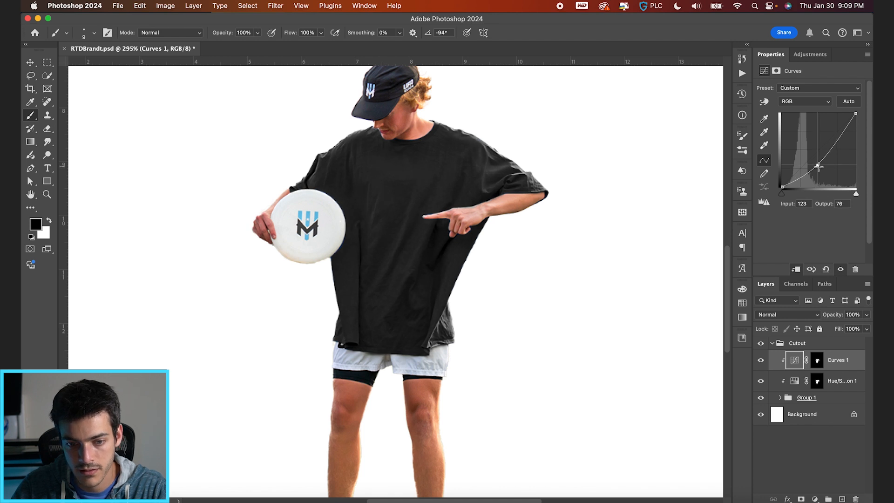
pyautogui.scroll(3, 502, 269)
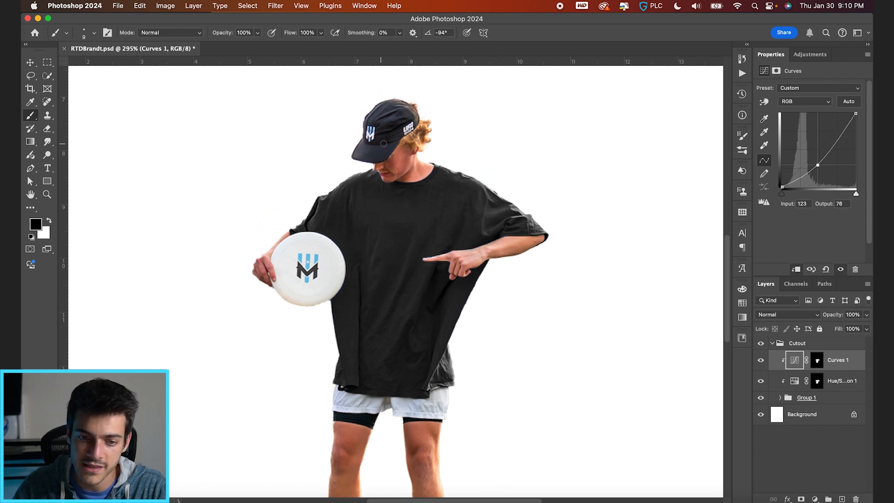
# Add a clipped Hue/Saturation adjustment directly above Group 1 and set the Blues saturation to -100.
pyautogui.click(780, 397)
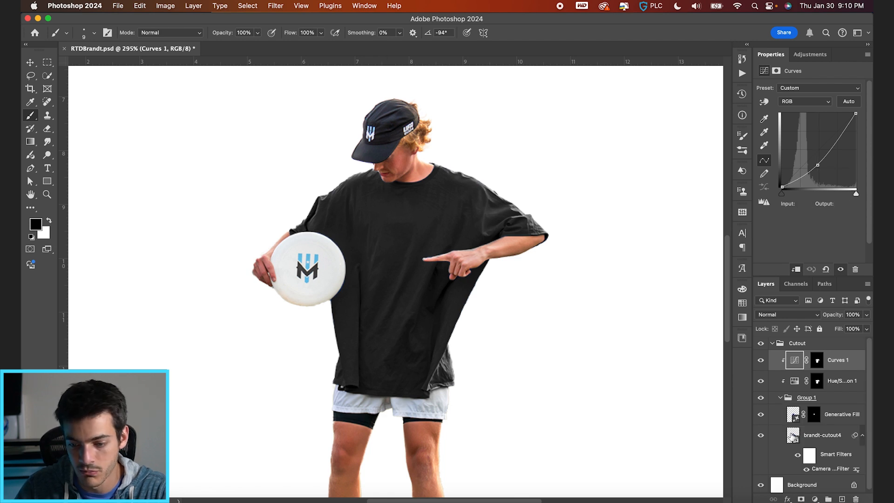
pyautogui.click(780, 398)
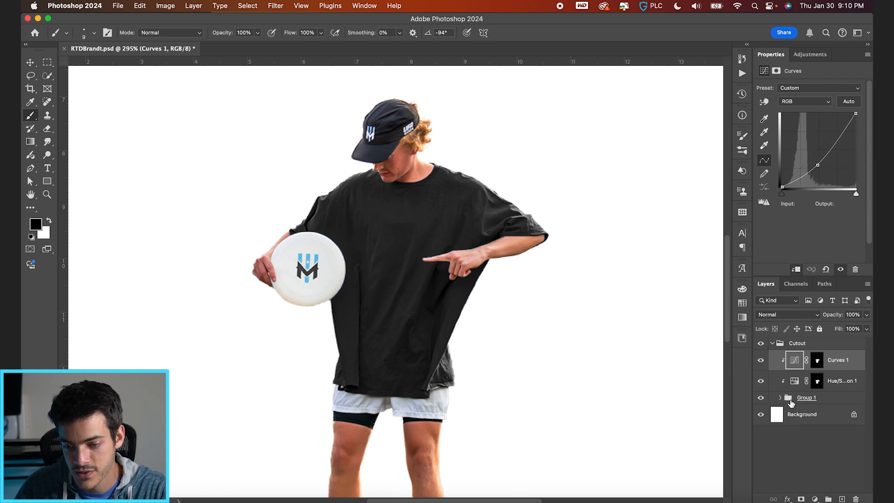
pyautogui.click(791, 403)
pyautogui.click(814, 499)
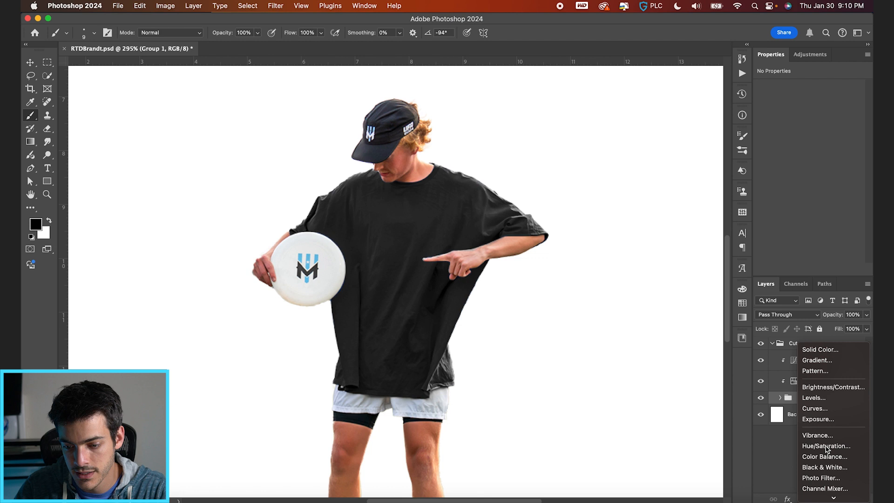
pyautogui.click(826, 447)
pyautogui.click(819, 102)
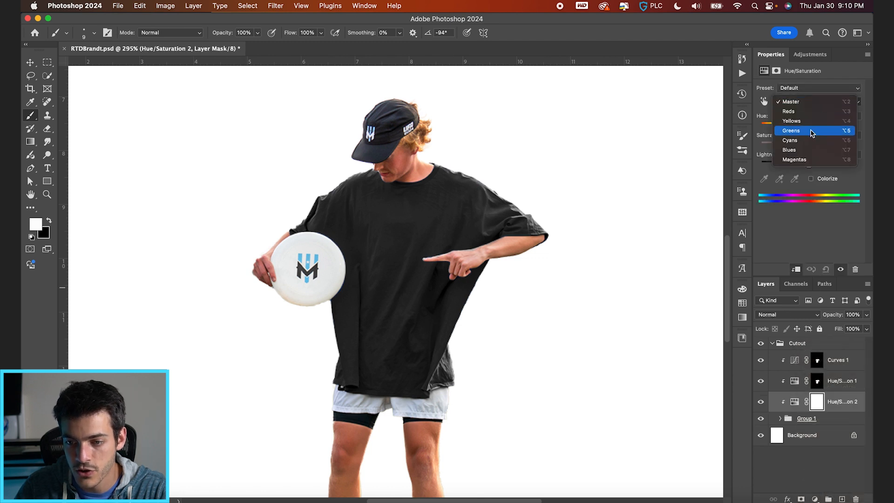
pyautogui.click(808, 151)
pyautogui.moveTo(809, 145); pyautogui.dragTo(750, 146)
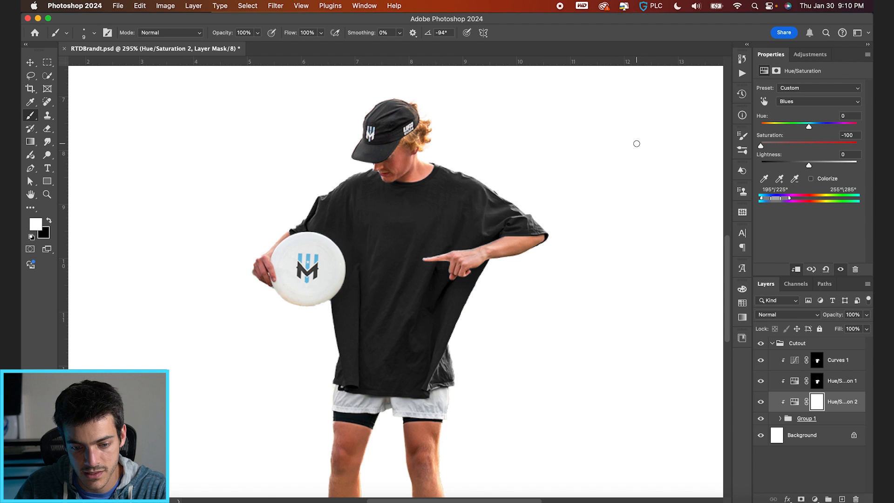
# Compare the cutout with and without the new Hue/Saturation adjustment, then set its Blues lightness to -33.
pyautogui.click(762, 402)
pyautogui.click(761, 402)
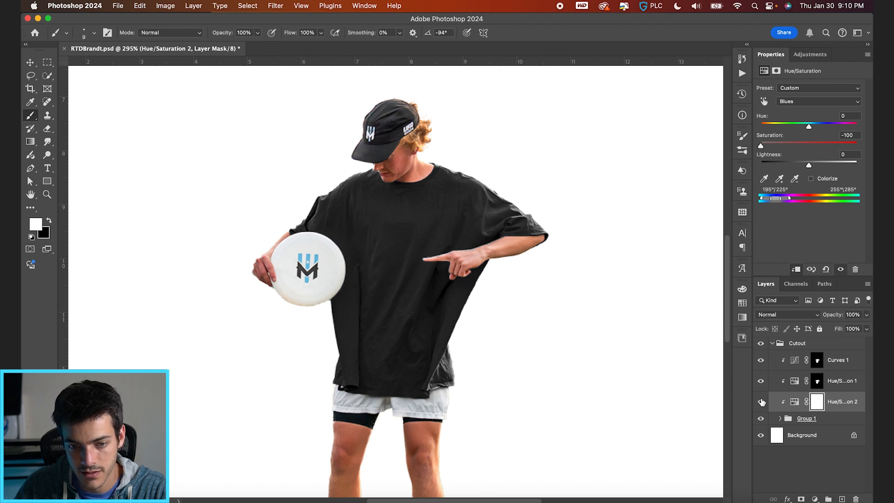
pyautogui.moveTo(799, 167); pyautogui.dragTo(793, 166)
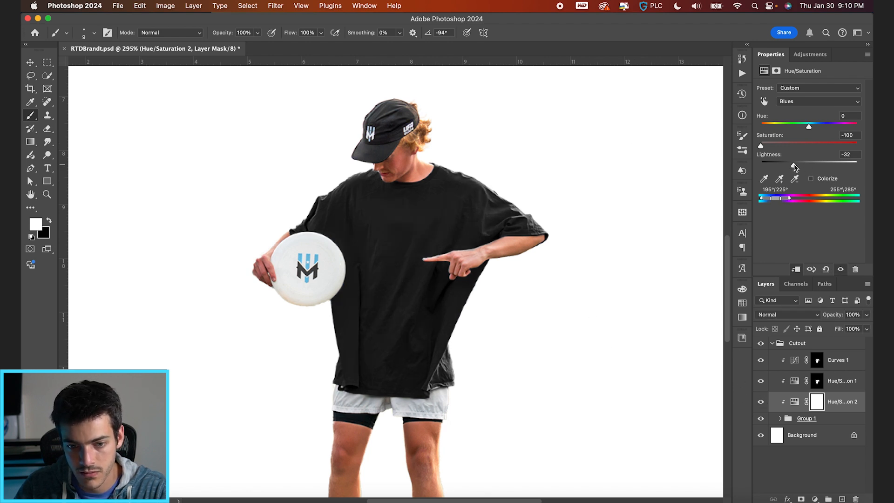
pyautogui.press('v')
pyautogui.scroll(-3, 575, 354)
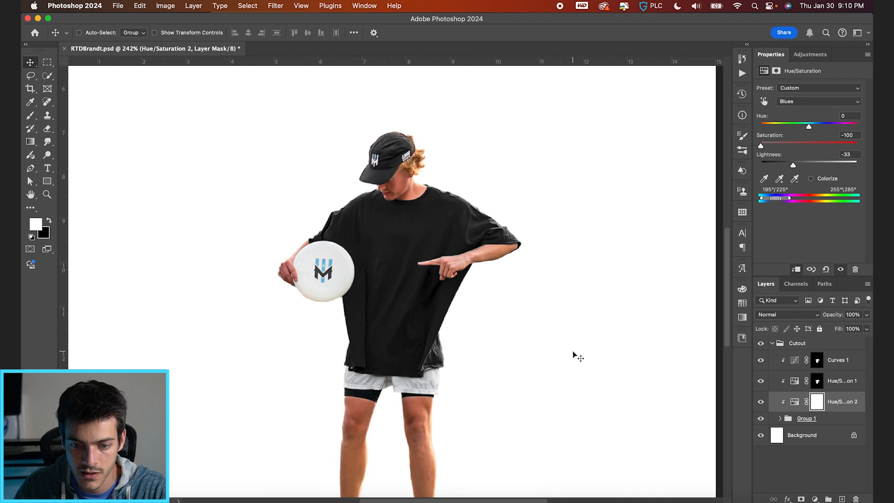
# Draw a white rectangle about 1.26 by 1.46 in on the shirt's chest, directly above the Curves 1 layer.
pyautogui.scroll(2, 575, 354)
pyautogui.click(836, 360)
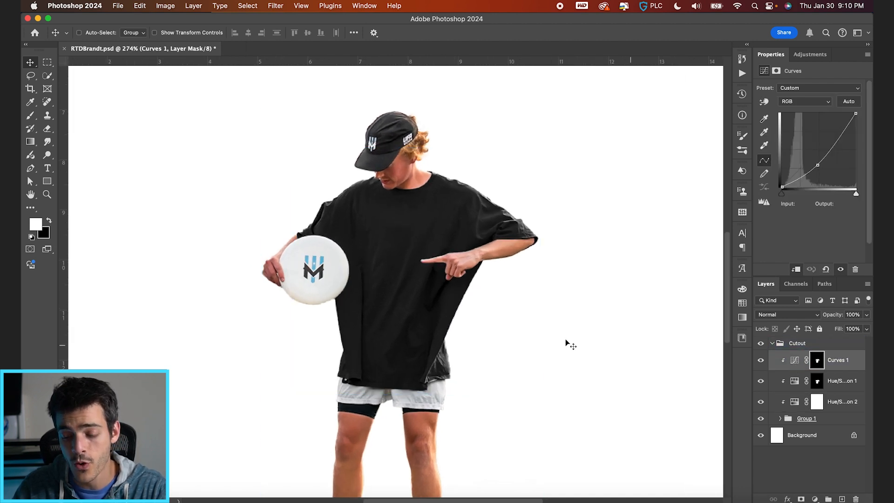
pyautogui.click(47, 182)
pyautogui.moveTo(414, 290); pyautogui.dragTo(407, 265)
pyautogui.press('v')
pyautogui.press('super+plus')
pyautogui.press('super+t')
pyautogui.press('Return')
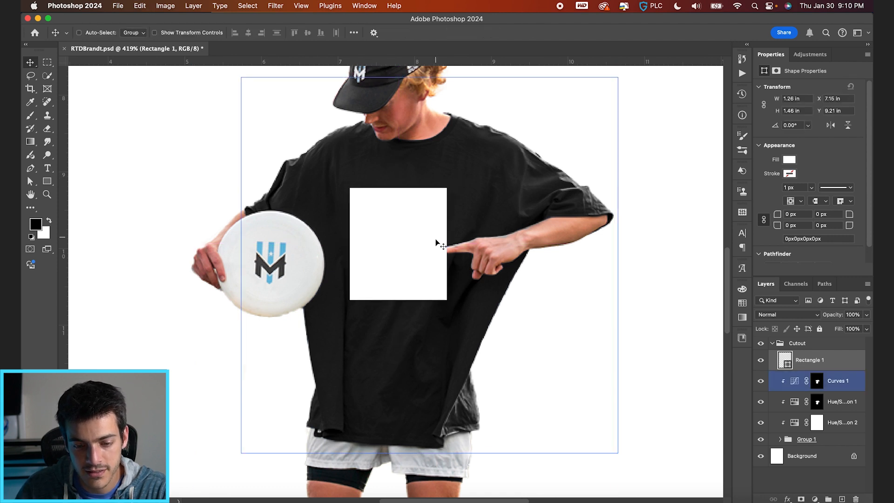
# Scale the white rectangle up proportionally to about 2 by 2.31 in.
pyautogui.press('super+t')
pyautogui.moveTo(448, 189); pyautogui.dragTo(481, 159)
pyautogui.press('Return')
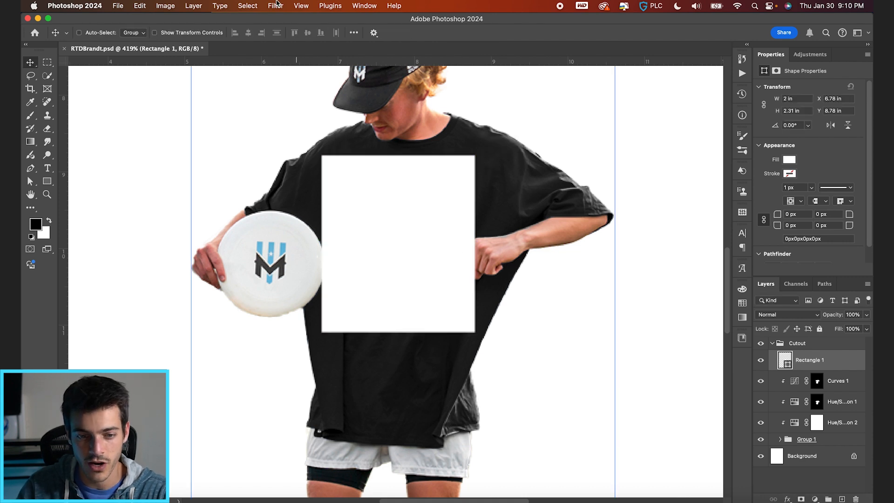
# Convert the rectangle to a smart object, scale it down to about 1.29 by 1.46 in and place it mid-chest beside the fingertip.
pyautogui.click(269, 5)
pyautogui.click(298, 61)
pyautogui.press('super+t')
pyautogui.moveTo(476, 154); pyautogui.dragTo(448, 187)
pyautogui.press('Return')
pyautogui.moveTo(411, 252); pyautogui.dragTo(416, 249)
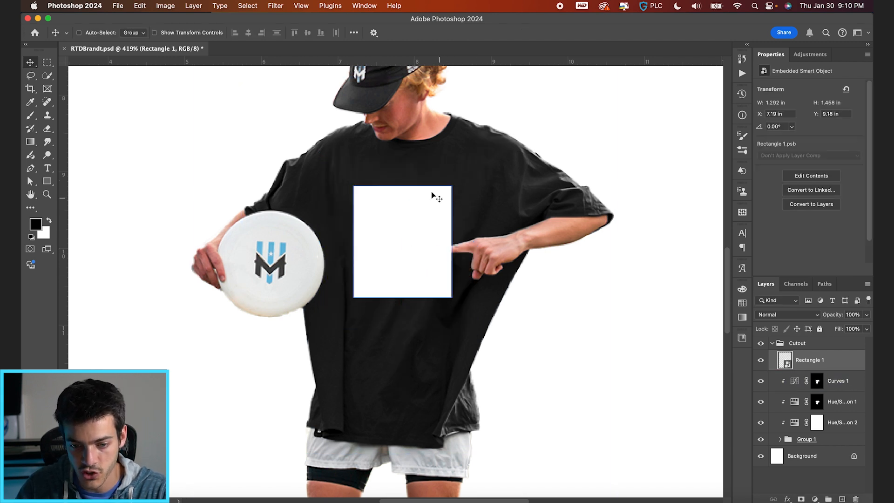
# Rotate the rectangle smart object 0.60° on the chest.
pyautogui.press('super+t')
pyautogui.moveTo(461, 179); pyautogui.dragTo(461, 179)
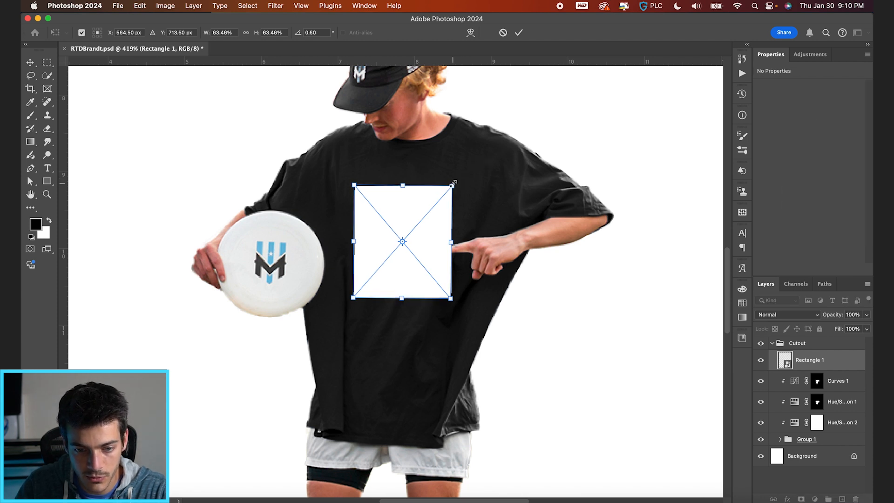
pyautogui.press('Return')
# Apply a slight Perspective transform to the rectangle, lengthening its side near the fingertip, and nudge it towards the frisbee.
pyautogui.press('super+t')
pyautogui.click(139, 5)
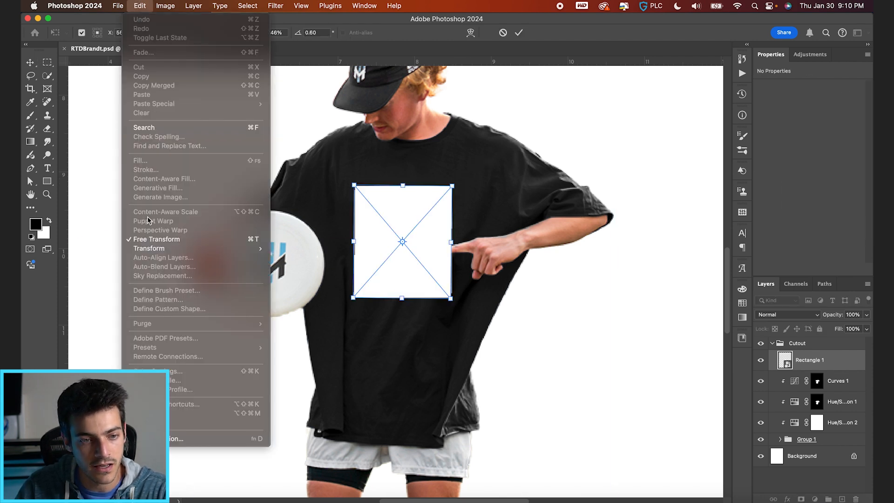
pyautogui.moveTo(163, 249)
pyautogui.click(307, 300)
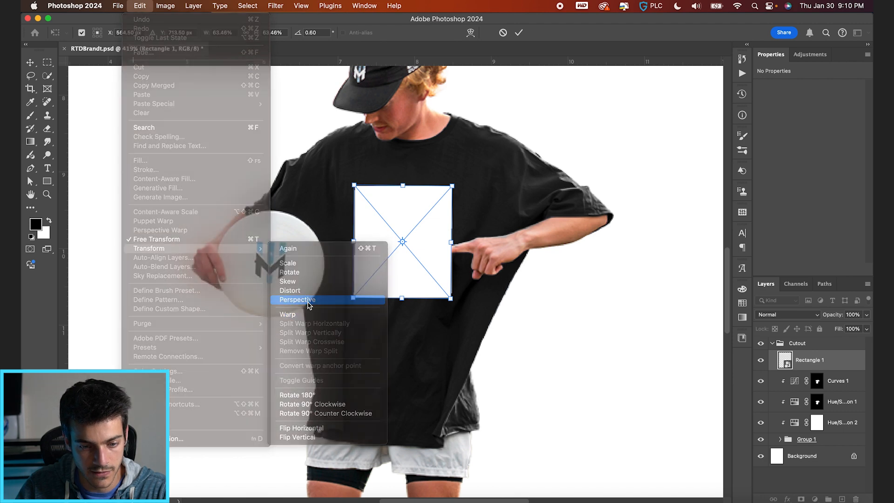
pyautogui.moveTo(454, 187); pyautogui.dragTo(454, 187)
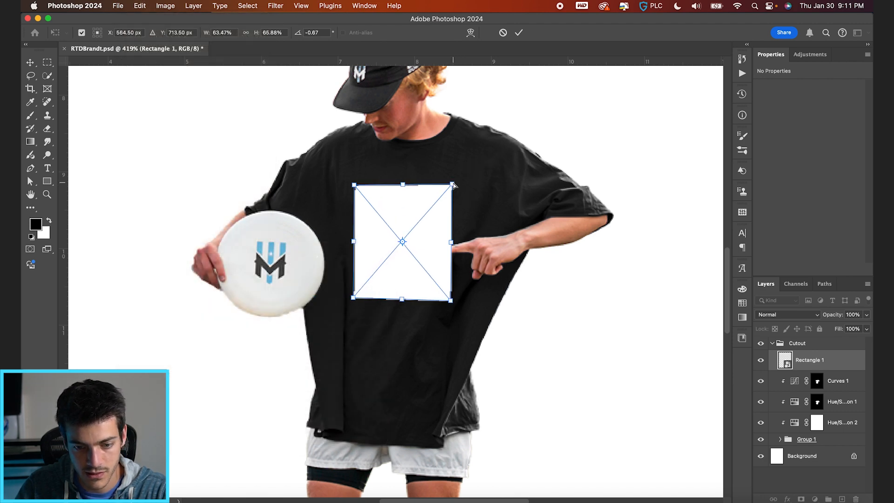
pyautogui.press('Return')
pyautogui.press('Left')
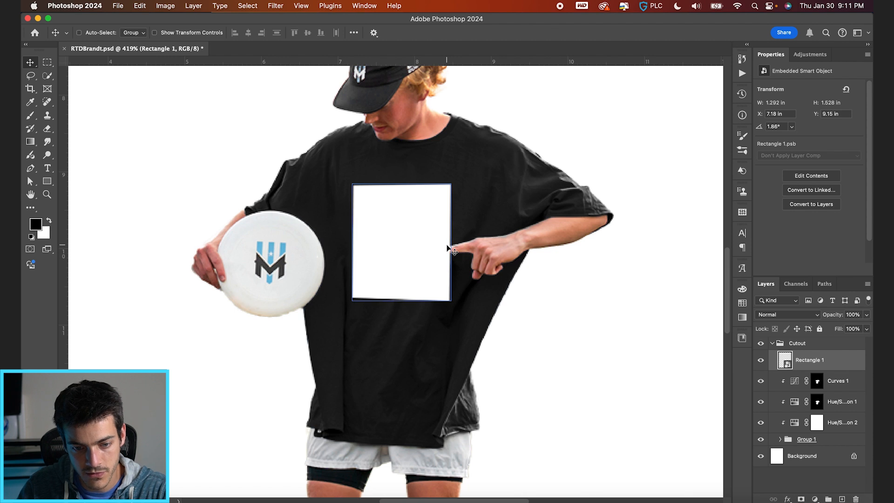
# Open the rectangle smart object's contents, then switch to Finder and preview the Assets photos through to _20240824-DSC08528 copy.jpg.
pyautogui.doubleClick(786, 363)
pyautogui.press('super+plus')
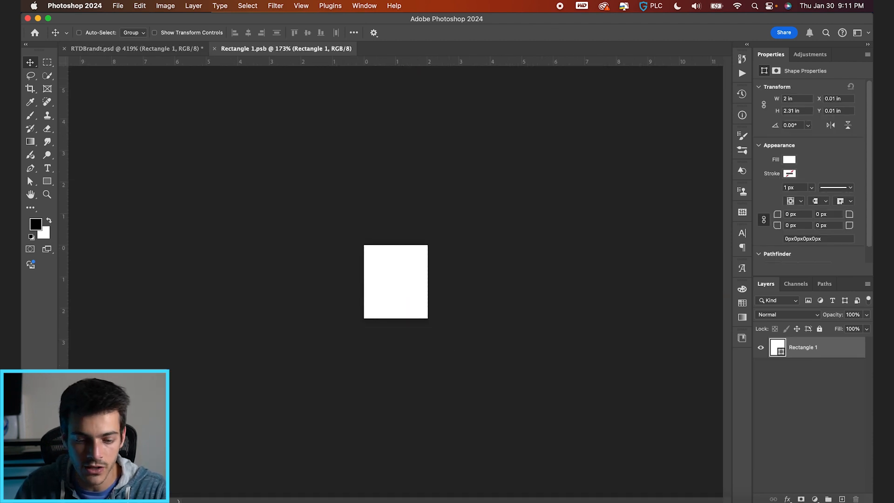
pyautogui.press('super+Tab')
pyautogui.click(220, 143)
pyautogui.press('Up')
pyautogui.press('space')
pyautogui.press('Up')
pyautogui.press('Up')
pyautogui.press('Up')
pyautogui.press('Up')
pyautogui.press('Up')
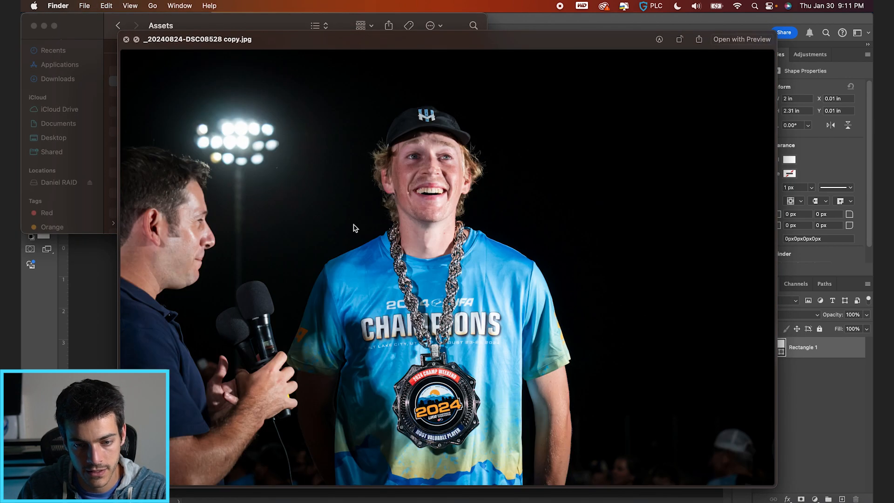
pyautogui.press('space')
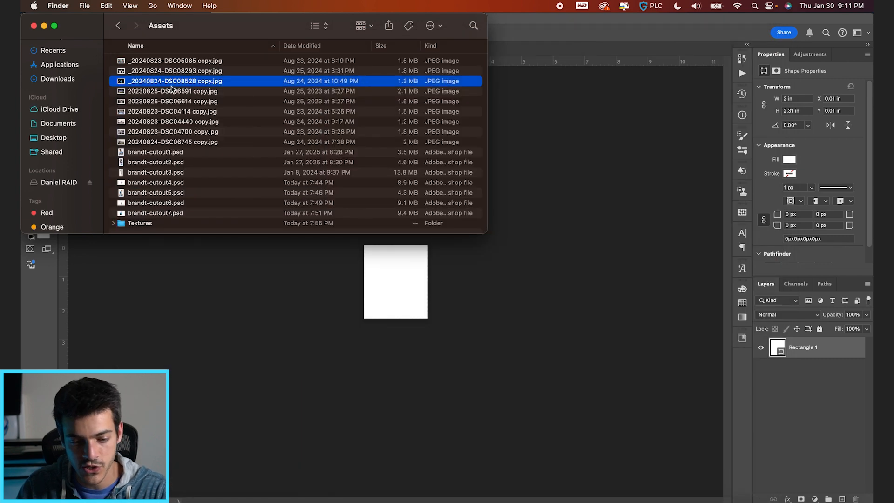
# Place _20240824-DSC08528 copy.jpg in Rectangle 1.psb, enlarge it to about 4.1 by 2.74 in and position the player centrally.
pyautogui.moveTo(168, 81); pyautogui.dragTo(413, 293)
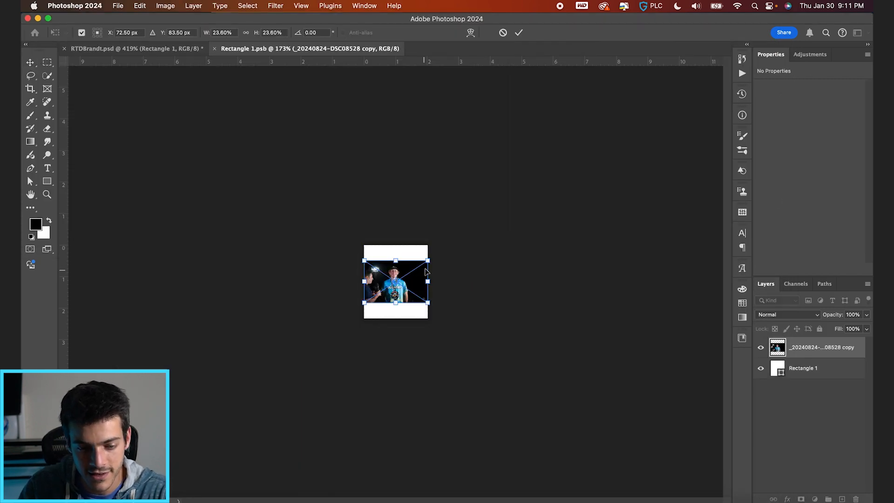
pyautogui.moveTo(427, 260); pyautogui.dragTo(454, 239)
pyautogui.scroll(2, 452, 239)
pyautogui.scroll(2, 453, 239)
pyautogui.moveTo(456, 304); pyautogui.dragTo(459, 297)
pyautogui.moveTo(526, 193); pyautogui.dragTo(530, 189)
pyautogui.press('Return')
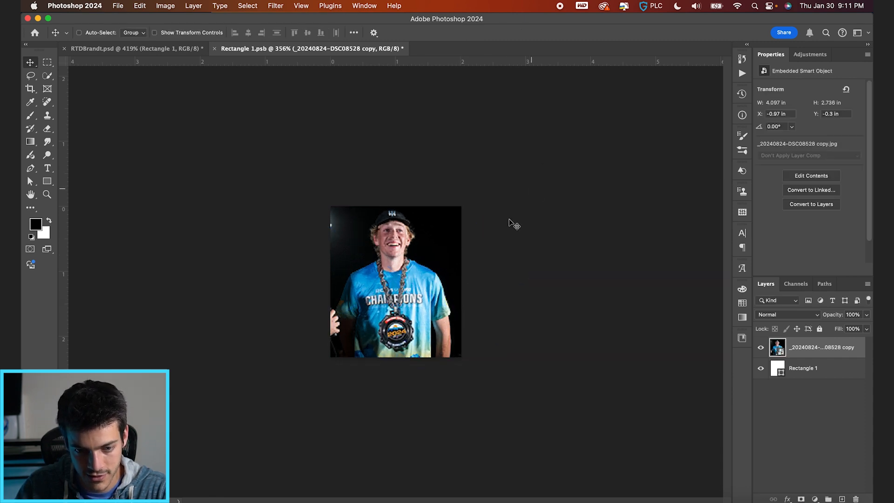
pyautogui.scroll(2, 403, 275)
pyautogui.press('Left')
pyautogui.press('Right')
pyautogui.press('Left')
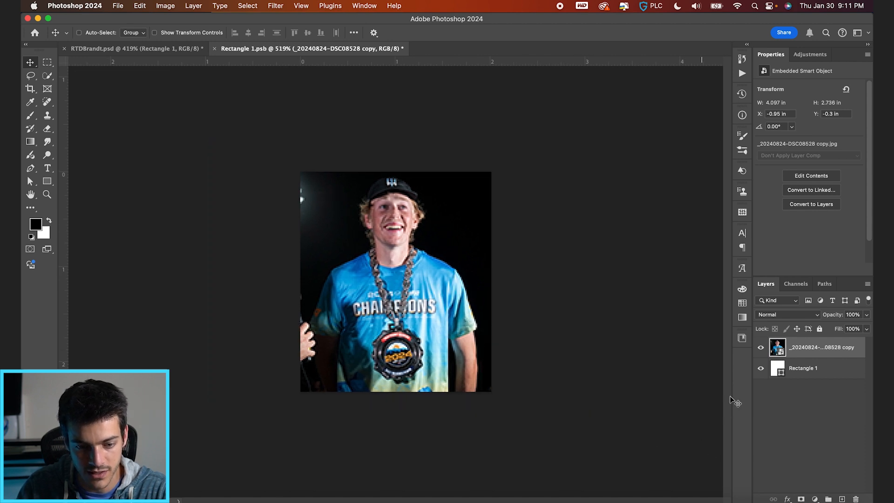
# Add a new layer above the photo and paint out the interviewer's hand with a near-black 20 px brush.
pyautogui.press('super+shift+alt+n')
pyautogui.press('b')
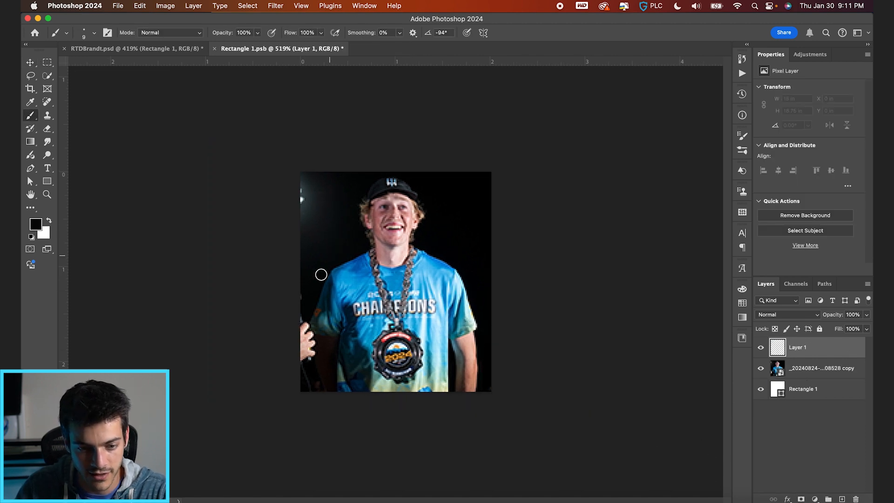
pyautogui.press(']')
pyautogui.moveTo(301, 306); pyautogui.dragTo(299, 393)
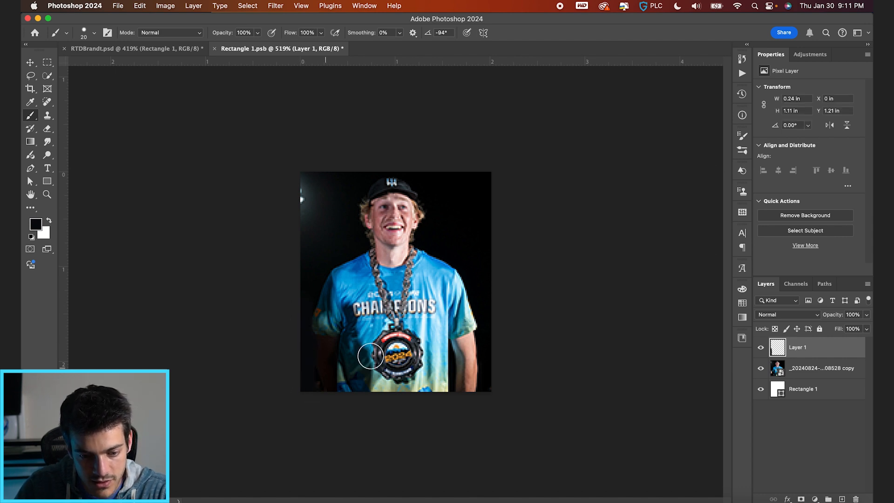
# Paint over the stadium light glow in the background beside the player's head with near-black on Layer 1.
pyautogui.press('v')
pyautogui.moveTo(304, 173); pyautogui.dragTo(304, 208)
pyautogui.press('super+z')
pyautogui.press('b')
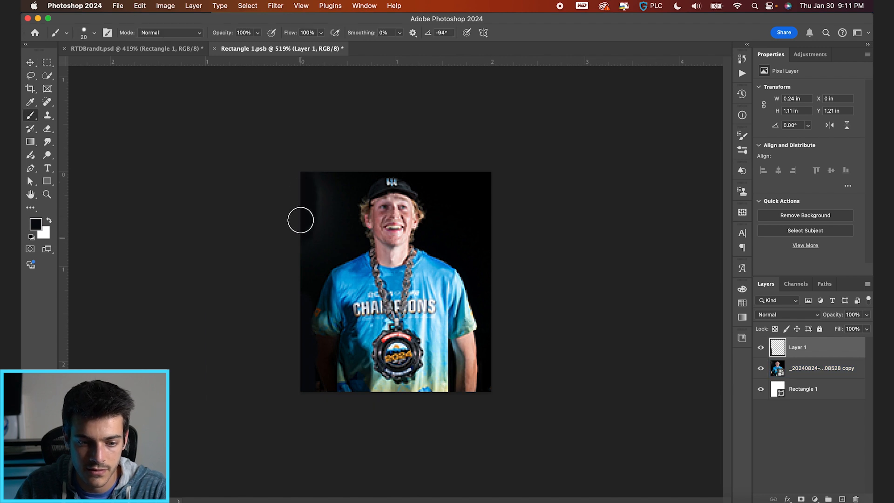
pyautogui.moveTo(318, 208); pyautogui.dragTo(300, 250)
pyautogui.press('v')
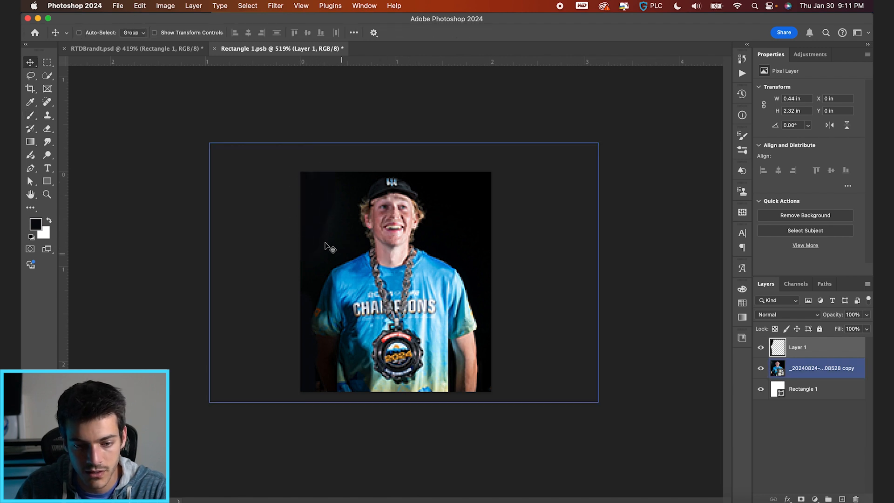
pyautogui.press('b')
pyautogui.moveTo(333, 212); pyautogui.dragTo(303, 252)
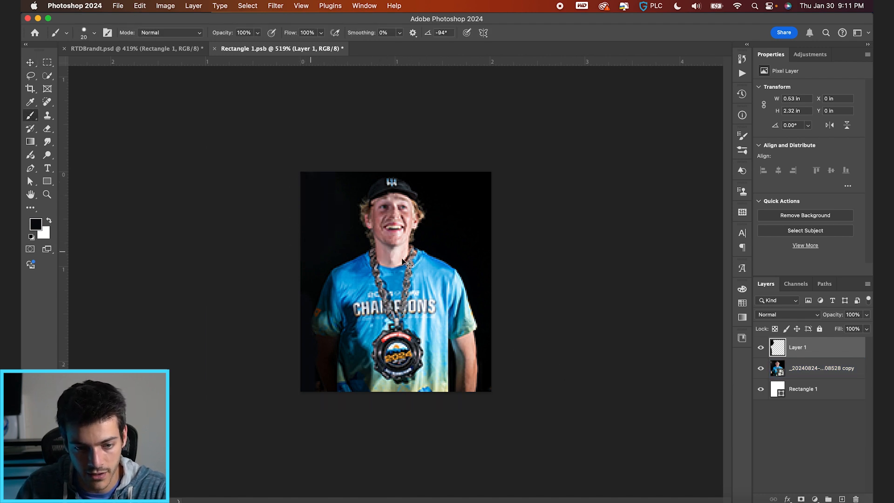
# Save Rectangle 1.psb and go back to the RTDBrandt.psd document.
pyautogui.press('v')
pyautogui.press('super+s')
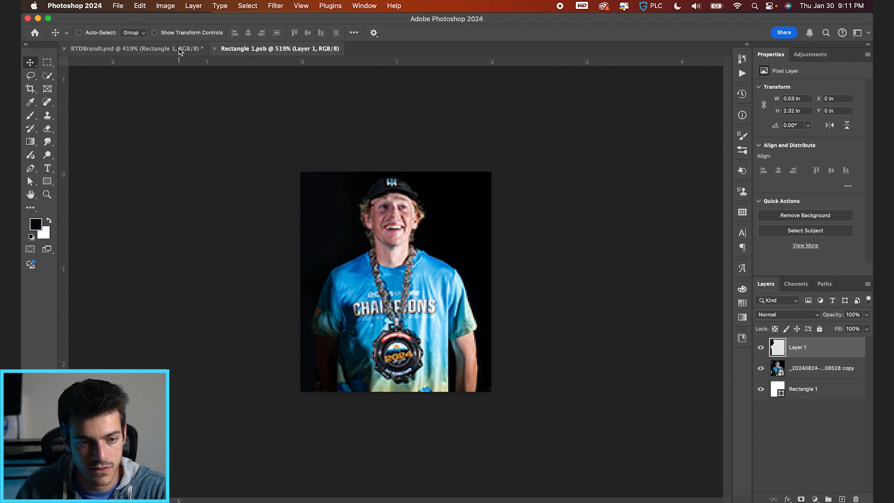
pyautogui.click(180, 48)
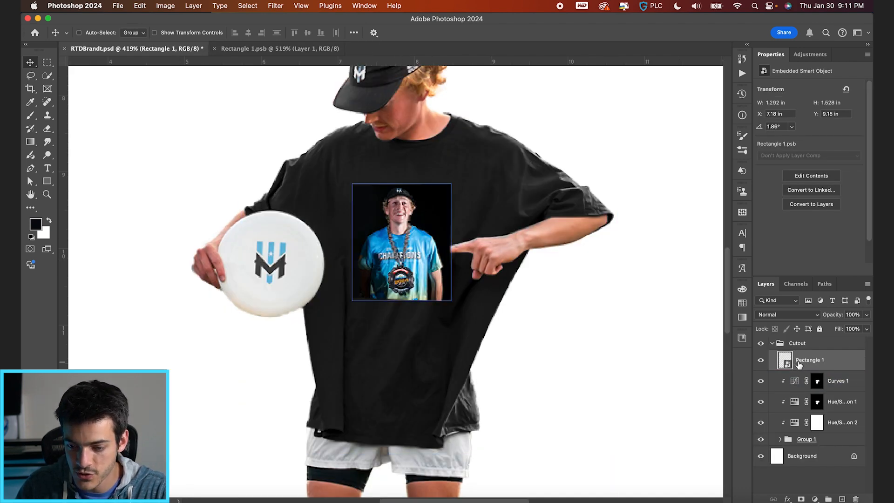
# Put the Rectangle 1 smart object in a new group named Design.
pyautogui.click(829, 499)
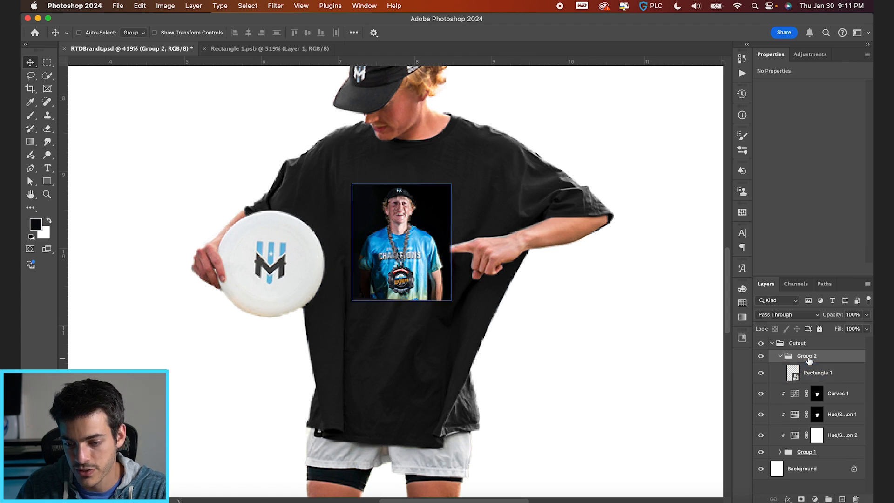
pyautogui.write('Design')
pyautogui.press('Return')
# Hide the design's black background by setting the Design group's Blend If current-layer black point to 20 / 50.
pyautogui.doubleClick(835, 362)
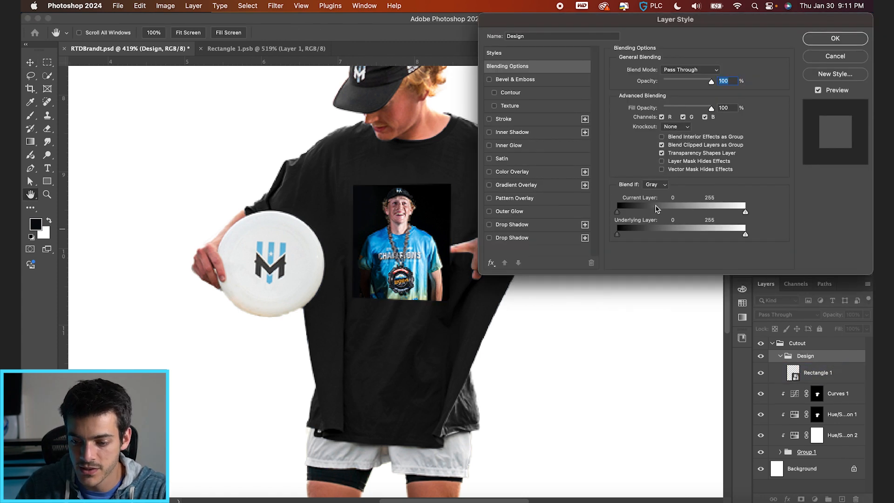
pyautogui.moveTo(618, 212); pyautogui.dragTo(630, 212)
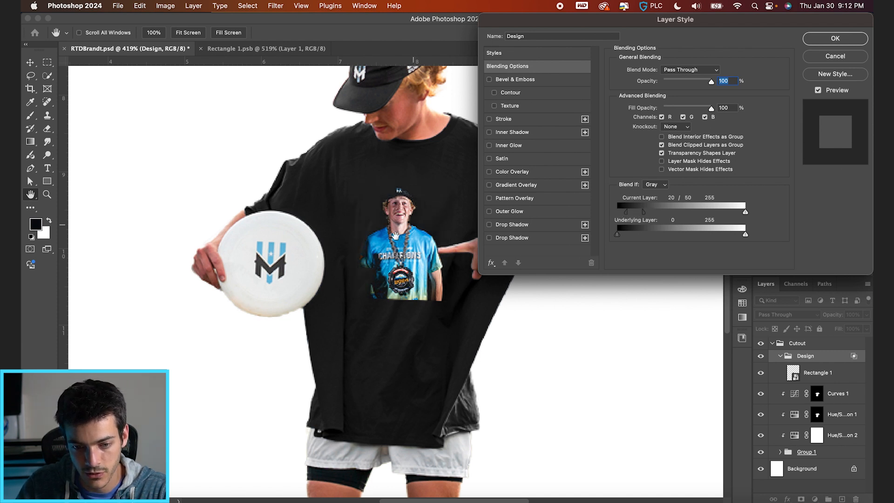
pyautogui.press('Return')
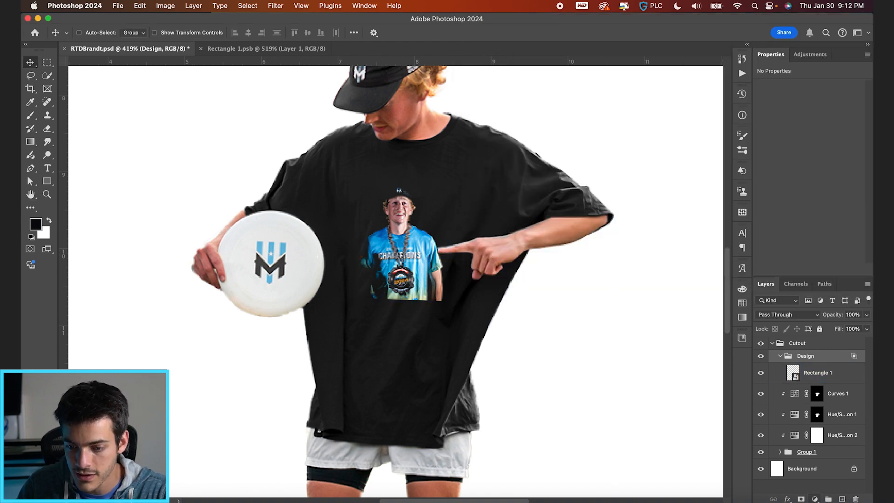
# Add a layer mask to the Design group and refine the print's edge around the pointing fingertip with a 4 px brush.
pyautogui.click(800, 498)
pyautogui.scroll(3, 438, 268)
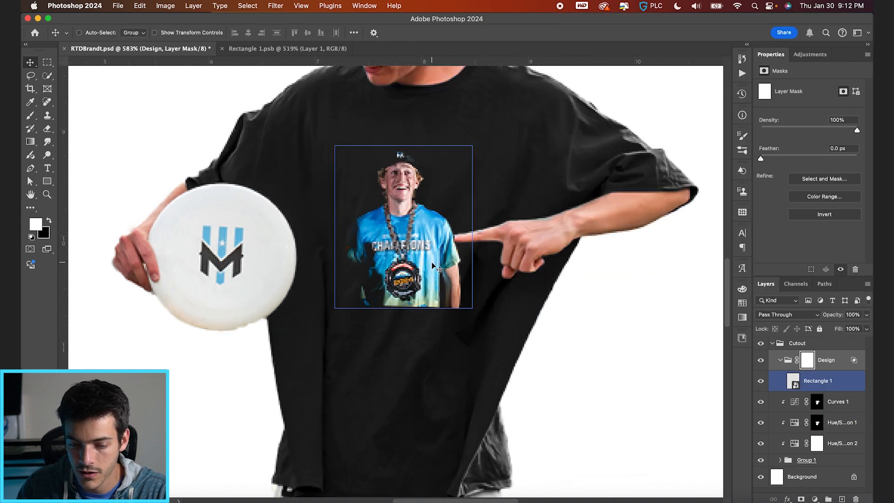
pyautogui.press('b')
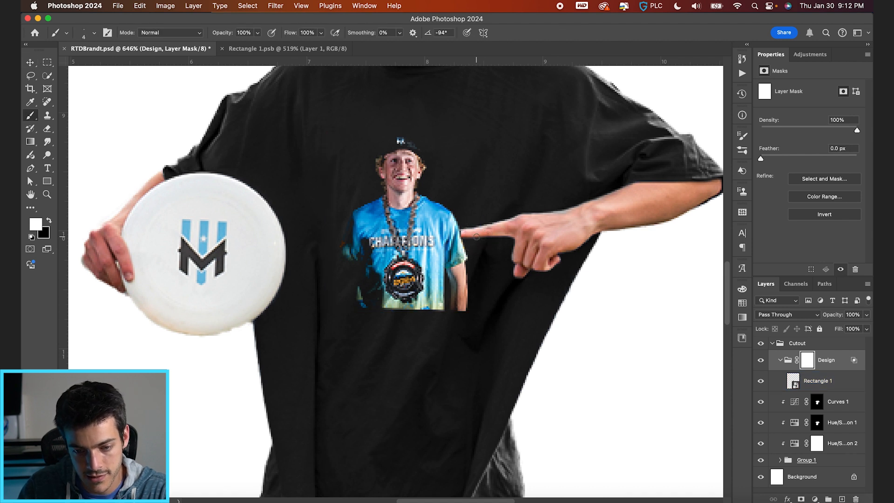
pyautogui.press('x')
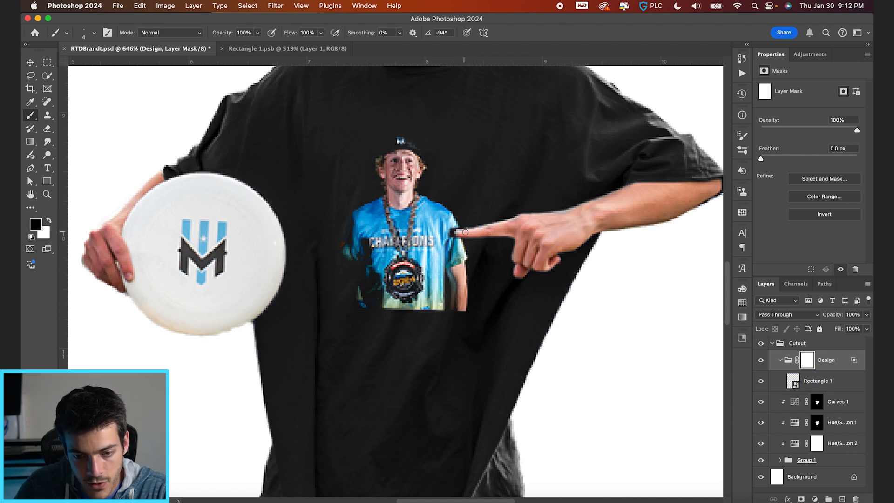
pyautogui.press('x')
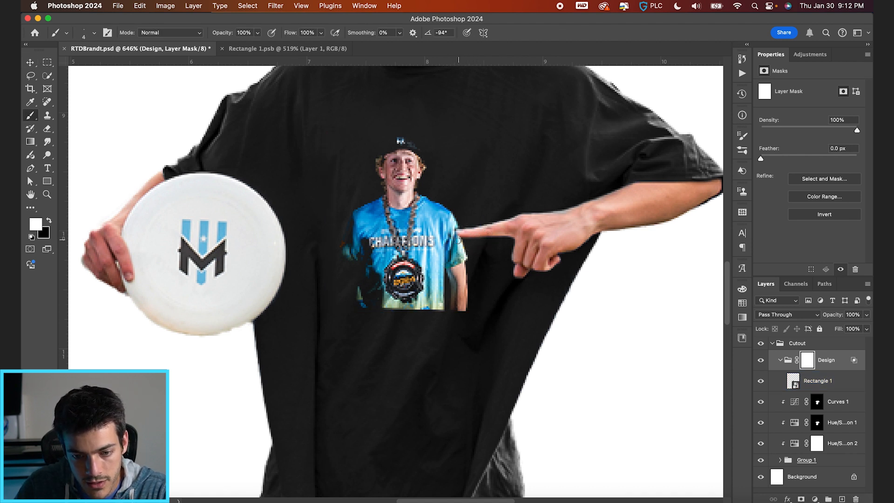
pyautogui.press('x')
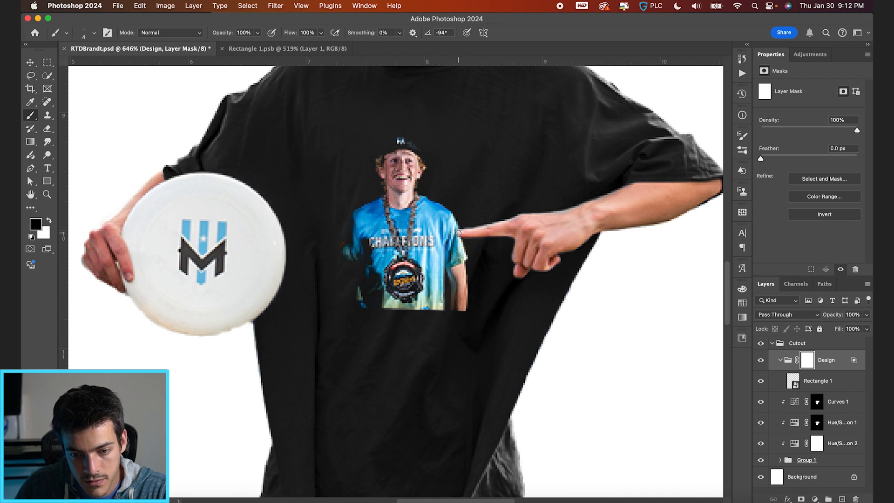
pyautogui.press('v')
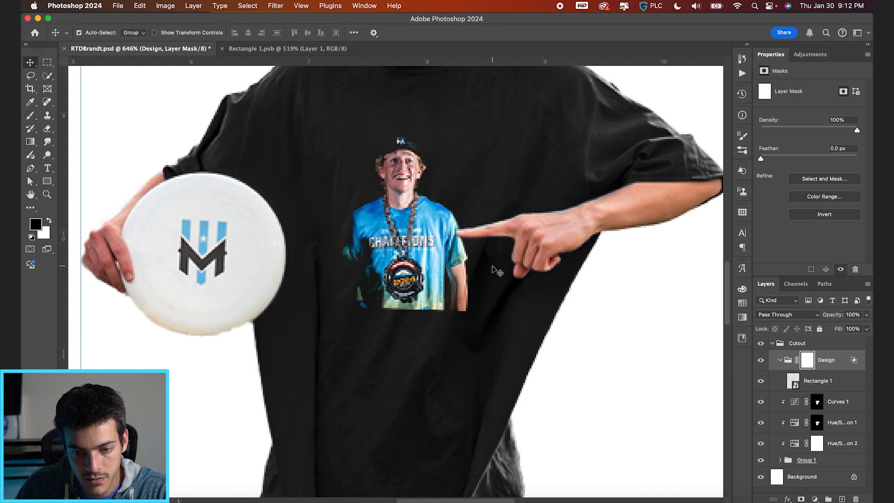
# Open the contents of the Rectangle 1 smart object for editing.
pyautogui.press('super+0')
pyautogui.press('super+equal')
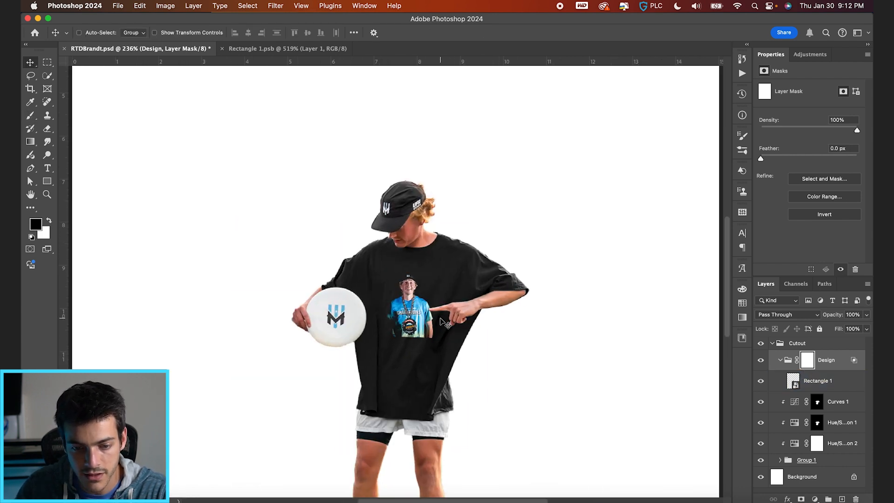
pyautogui.click(800, 382)
pyautogui.doubleClick(795, 383)
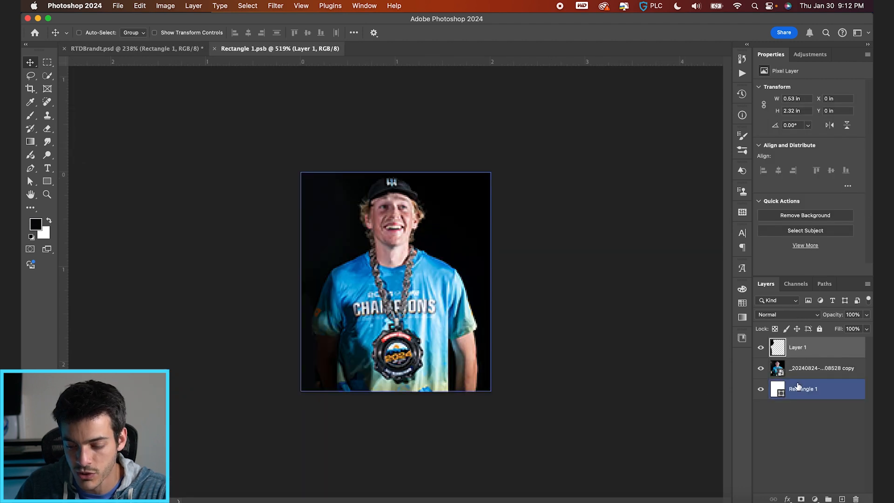
# Add a Threshold adjustment layer at level 132 above Layer 1, save Rectangle 1.psb and check the print in RTDBrandt.psd.
pyautogui.click(814, 498)
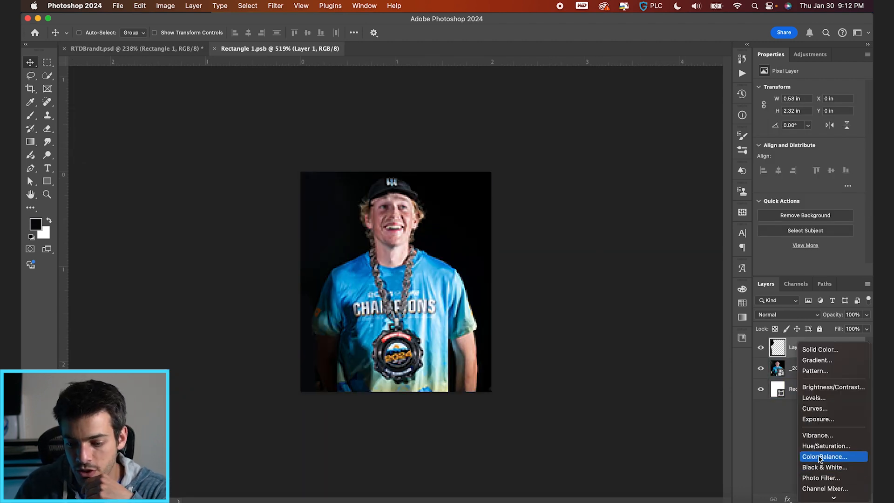
pyautogui.click(820, 474)
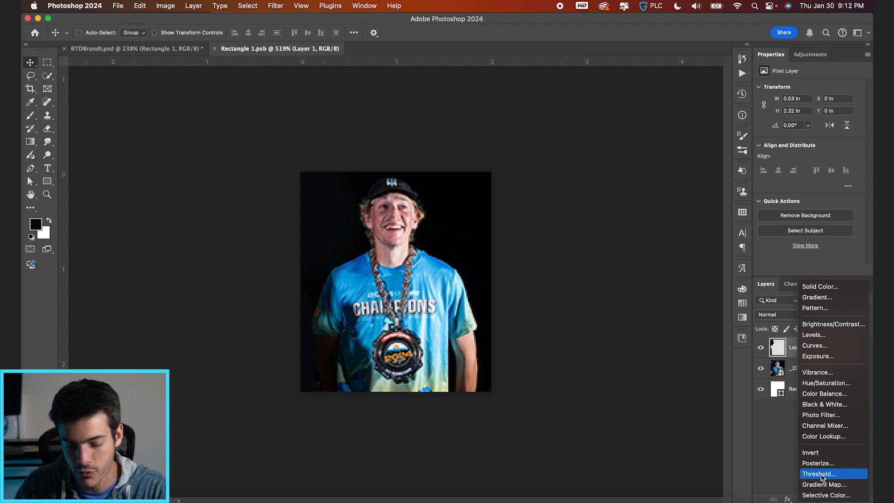
pyautogui.moveTo(809, 146)
pyautogui.mouseDown()
pyautogui.moveTo(799, 145)
pyautogui.moveTo(811, 145)
pyautogui.mouseUp()
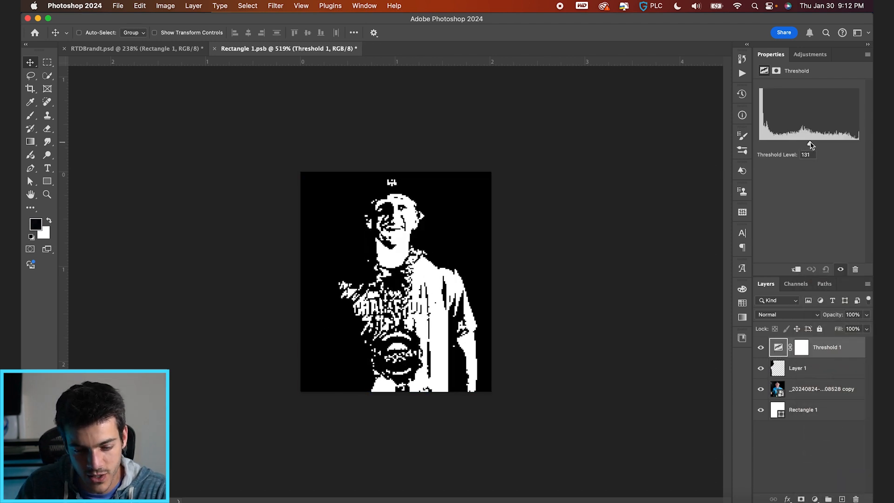
pyautogui.moveTo(809, 144); pyautogui.dragTo(808, 145)
pyautogui.press('super+s')
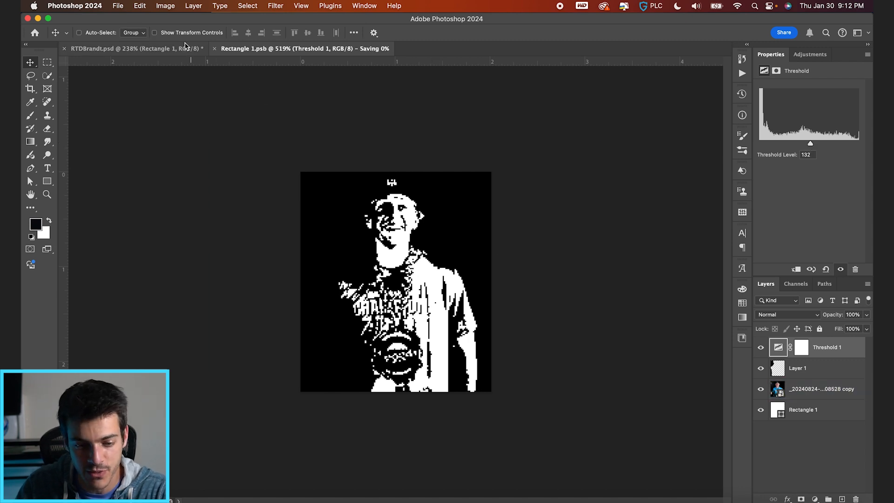
pyautogui.click(174, 53)
pyautogui.scroll(2, 409, 355)
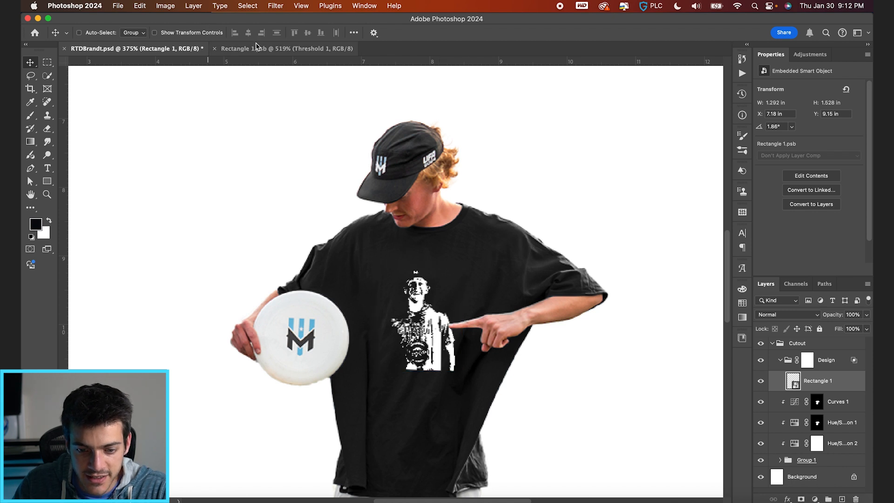
# Lower the Threshold level to 120 in Rectangle 1.psb, save it and review the print in RTDBrandt.psd.
pyautogui.click(230, 49)
pyautogui.moveTo(811, 144); pyautogui.dragTo(807, 145)
pyautogui.press('super+s')
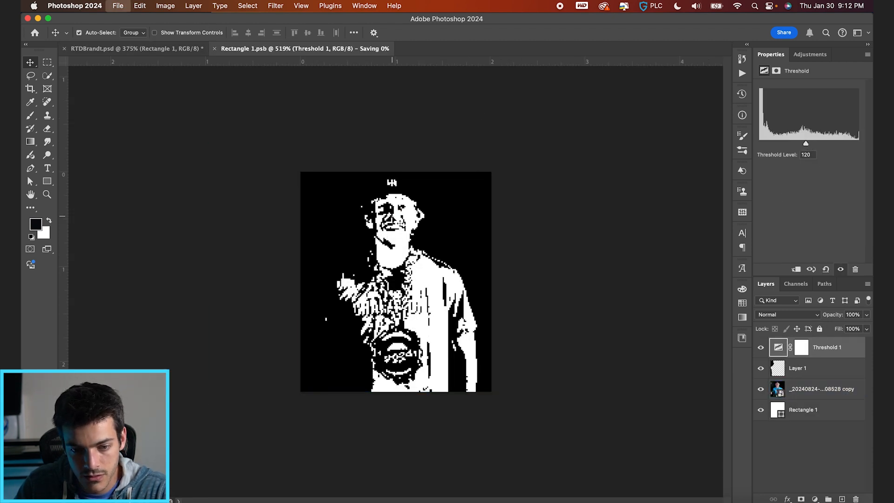
pyautogui.click(135, 48)
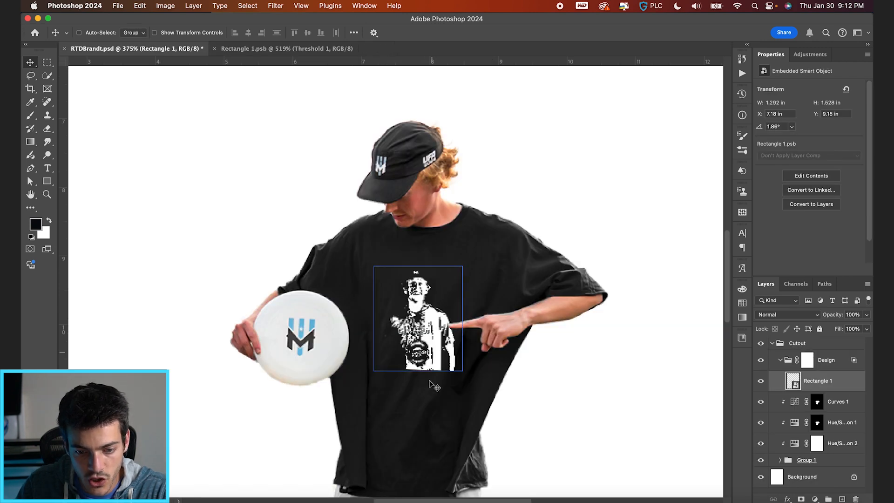
pyautogui.scroll(-5, 425, 390)
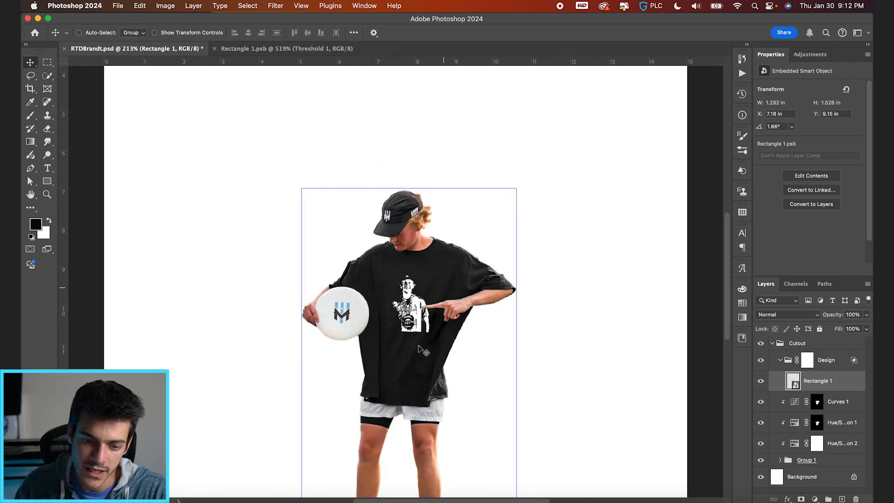
pyautogui.scroll(2, 413, 316)
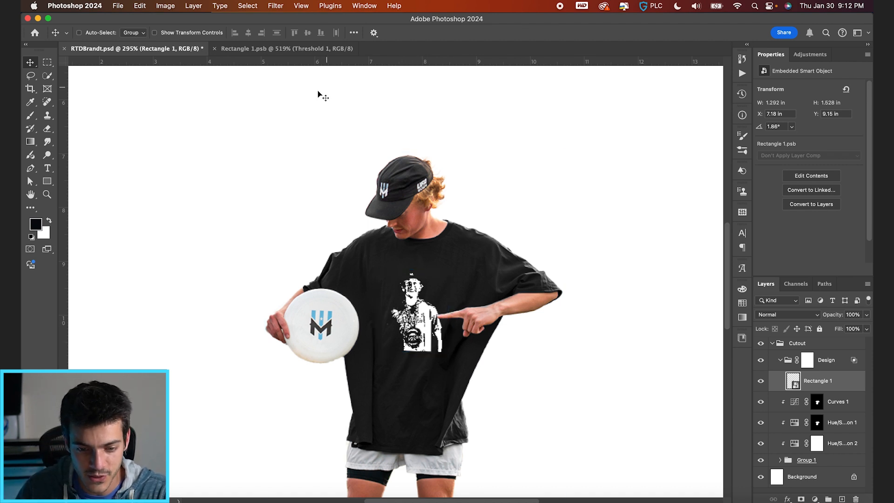
# In Rectangle 1.psb, enlarge the player photo and Layer 1 together slightly and shift them down a little.
pyautogui.click(264, 50)
pyautogui.click(818, 387)
pyautogui.keyDown('shift'); pyautogui.click(807, 369); pyautogui.keyUp('shift')
pyautogui.press('super+t')
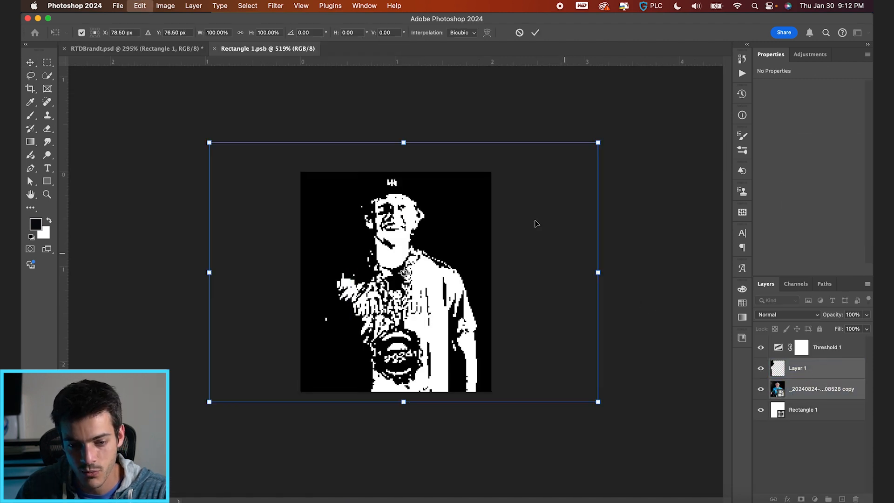
pyautogui.moveTo(598, 142); pyautogui.dragTo(614, 132)
pyautogui.moveTo(540, 253); pyautogui.dragTo(540, 260)
pyautogui.press('Return')
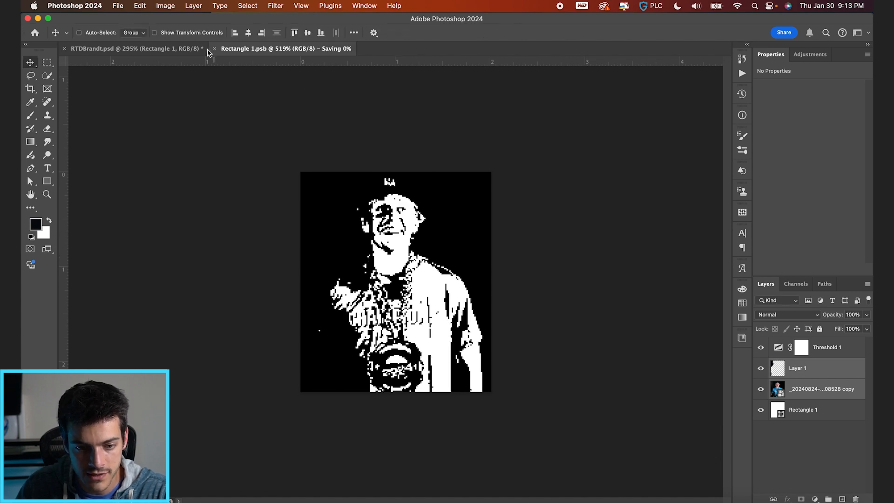
# Save the rescaled artwork in Rectangle 1.psb and go back to RTDBrandt.psd to check the shirt.
pyautogui.press('cmd+s')
pyautogui.click(140, 48)
pyautogui.scroll(-3, 449, 354)
pyautogui.scroll(1, 400, 288)
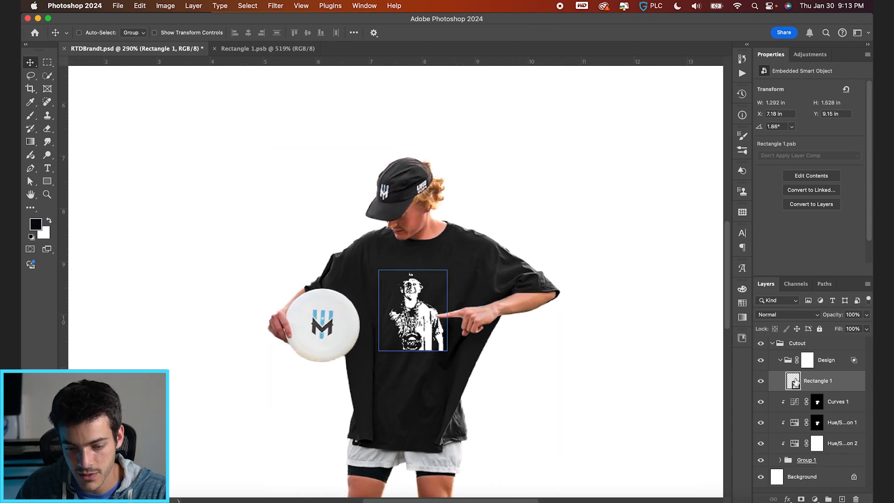
# Scale the Rectangle 1 print on the shirt up to about 1.458 × 1.722 in.
pyautogui.press('super+t')
pyautogui.moveTo(447, 271); pyautogui.dragTo(451, 266)
pyautogui.press('Return')
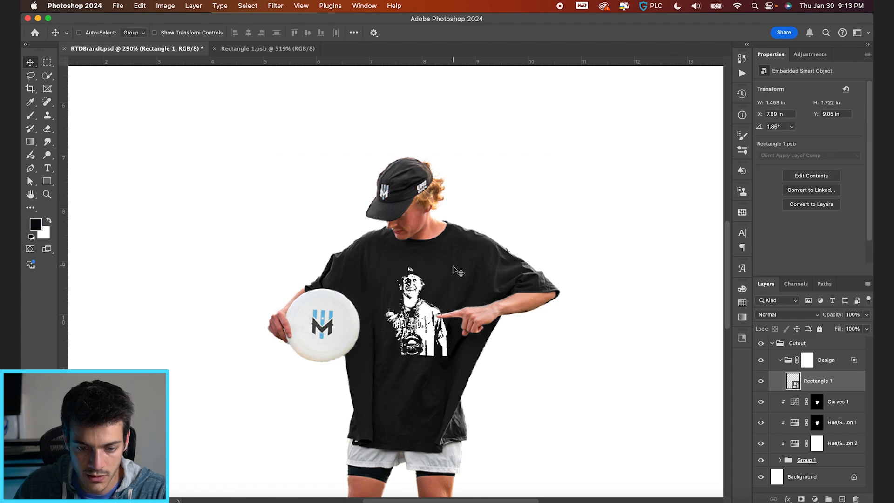
# Touch up the Design group's layer mask around the pointing fingertip with a 1 px brush.
pyautogui.click(807, 360)
pyautogui.scroll(5, 460, 345)
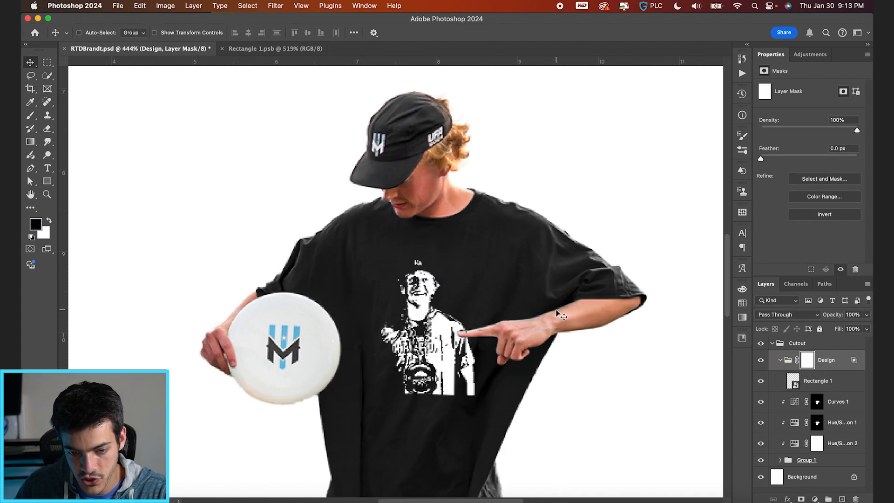
pyautogui.press('b')
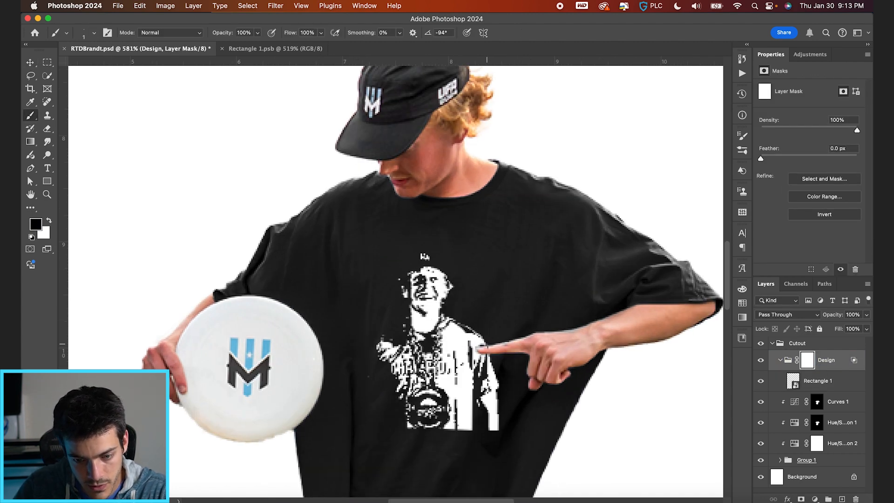
pyautogui.press('x')
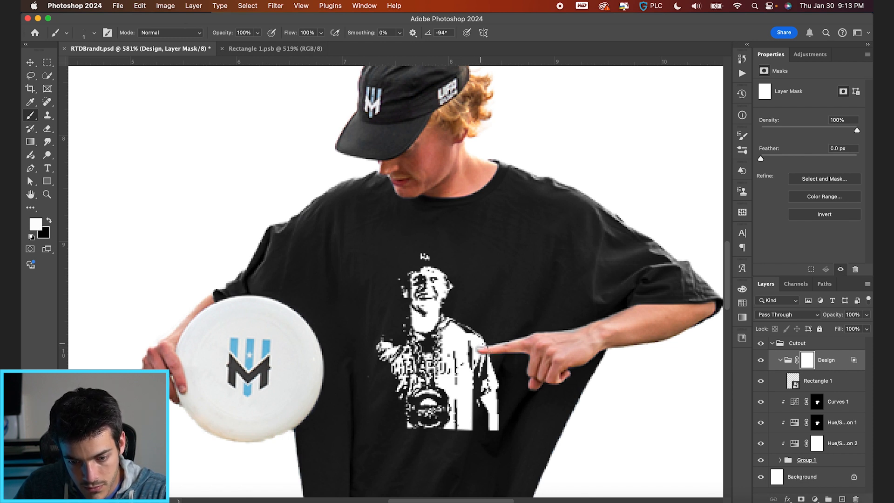
pyautogui.press('v')
pyautogui.press('super+0')
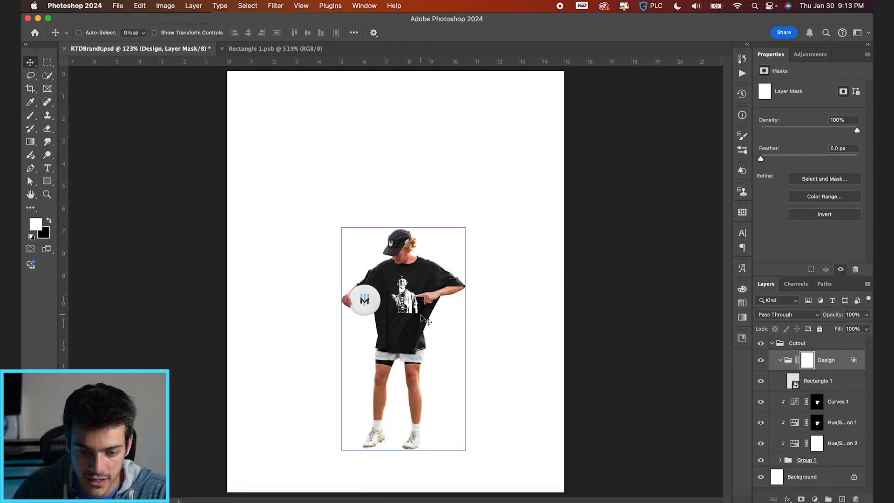
# Nudge the Rectangle 1 print left and up on the shirt to about X 7.05 in, Y 9 in.
pyautogui.scroll(5, 420, 318)
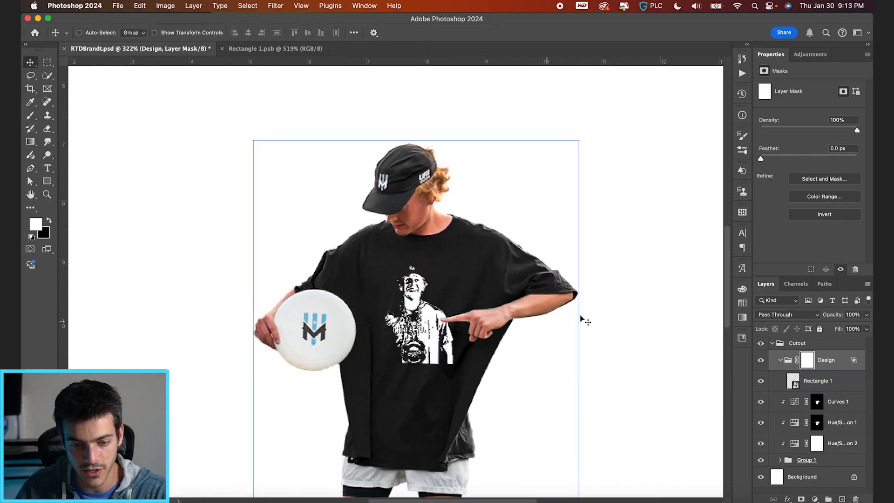
pyautogui.click(794, 382)
pyautogui.press('Left')
pyautogui.press('Left')
pyautogui.press('Left')
pyautogui.press('Up')
pyautogui.press('Up')
pyautogui.press('Up')
pyautogui.press('Up')
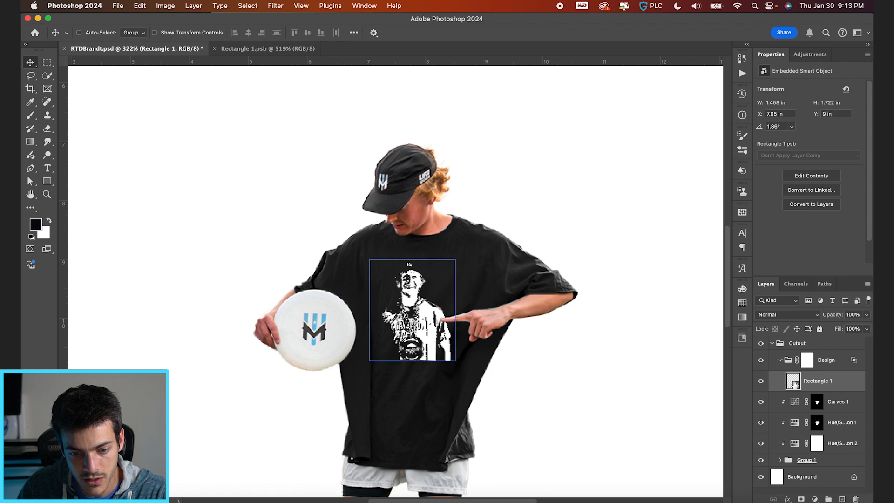
# Rotate the Rectangle 1 print slightly clockwise to about 3.04°.
pyautogui.hotkey('ctrl', 't')
pyautogui.moveTo(478, 250); pyautogui.dragTo(481, 253)
pyautogui.press('Return')
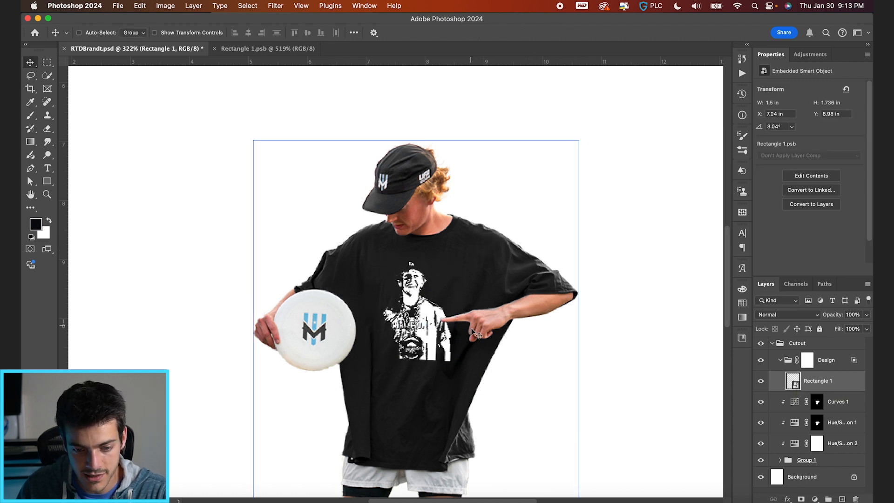
# Add a white 16 pt Carol Gothic text layer reading BRANDT in the Design group and place it below the player print.
pyautogui.hotkey('ctrl', 'shift', 'alt', 'n')
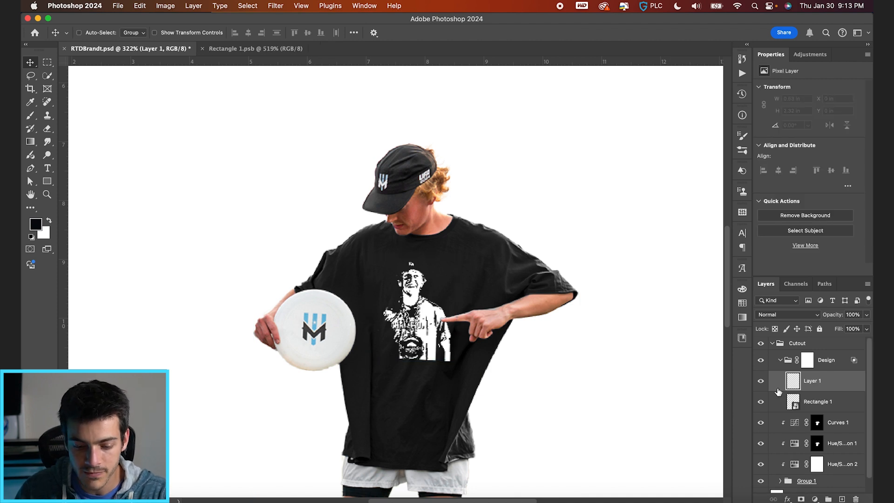
pyautogui.press('t')
pyautogui.click(507, 389)
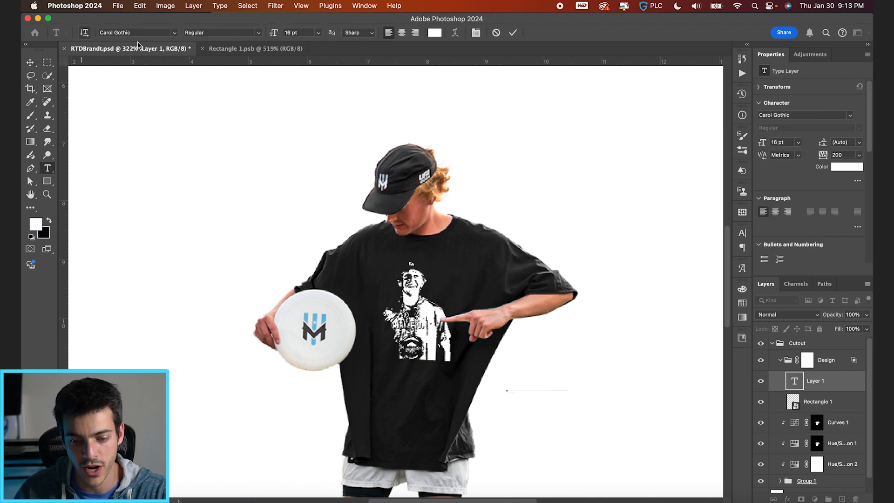
pyautogui.click(513, 32)
pyautogui.press('v')
pyautogui.moveTo(576, 399); pyautogui.dragTo(458, 391)
# Scale the BRANDT text up to about 17.82 pt and position it closely beneath the player print.
pyautogui.press('super+equal')
pyautogui.press('super+t')
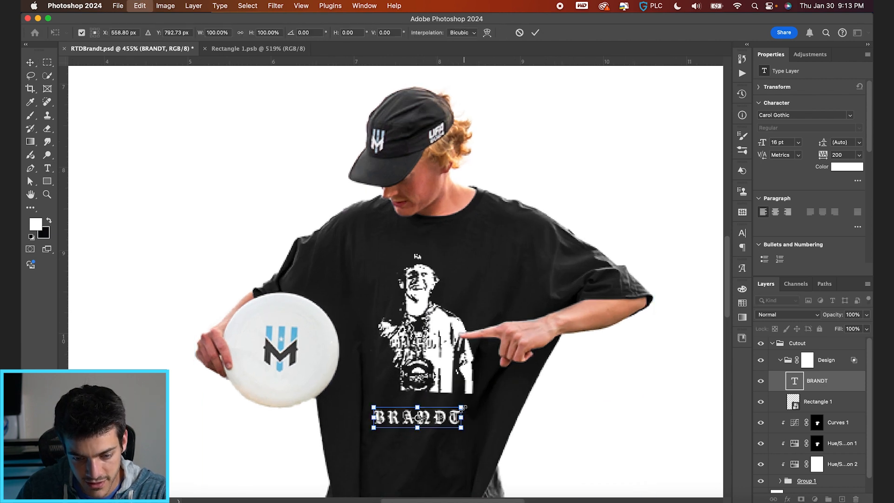
pyautogui.moveTo(463, 407); pyautogui.dragTo(483, 414)
pyautogui.press('Return')
pyautogui.scroll(5, 483, 414)
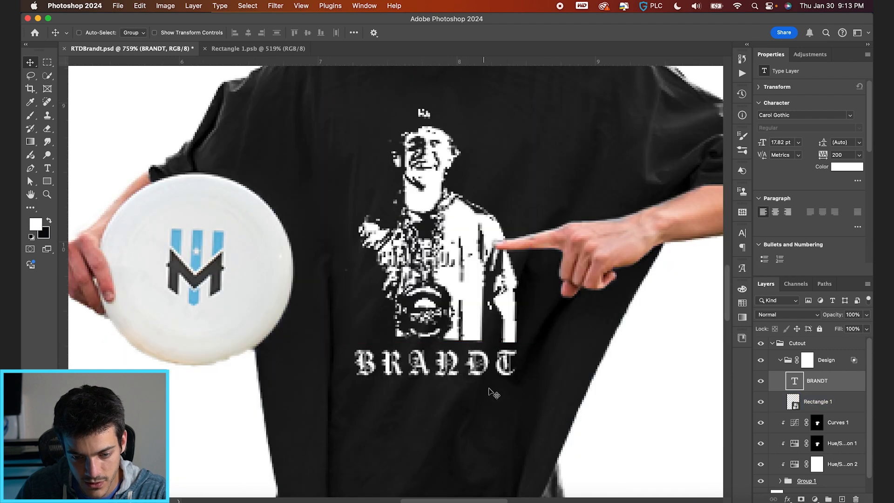
# Skew the BRANDT text vertically by about 1.05° so its far end drops slightly.
pyautogui.press('super+t')
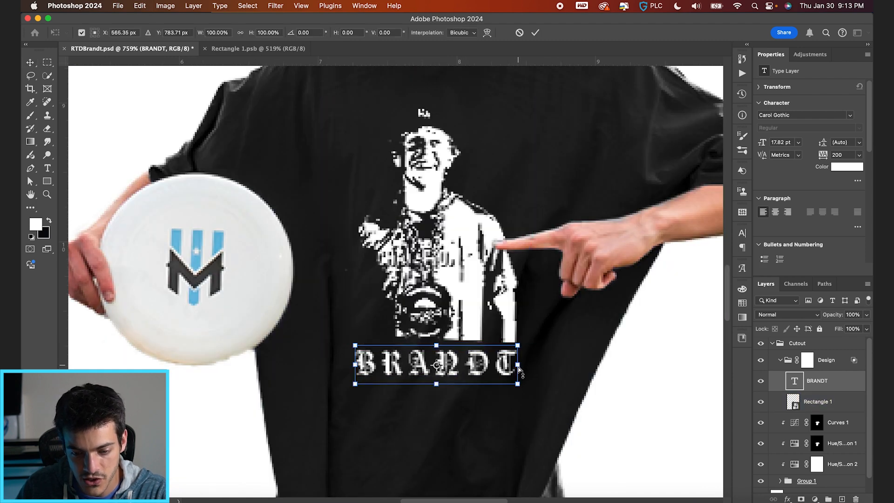
pyautogui.moveTo(518, 367); pyautogui.dragTo(519, 368)
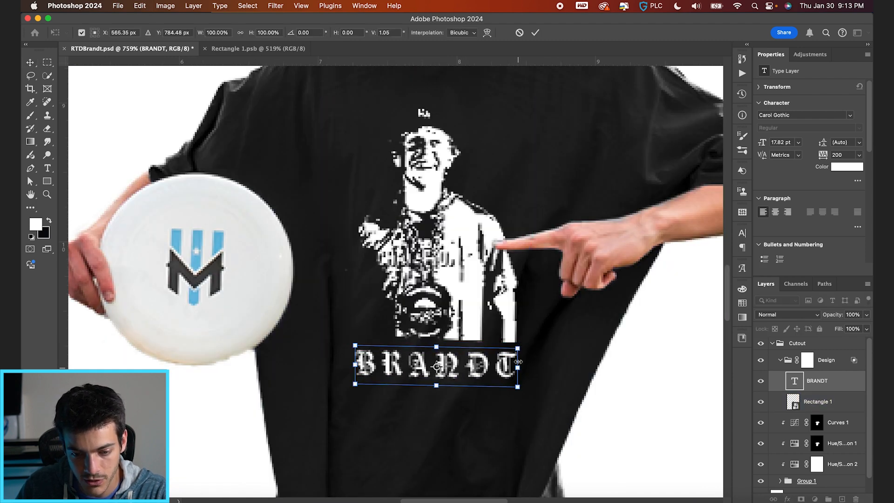
pyautogui.press('Return')
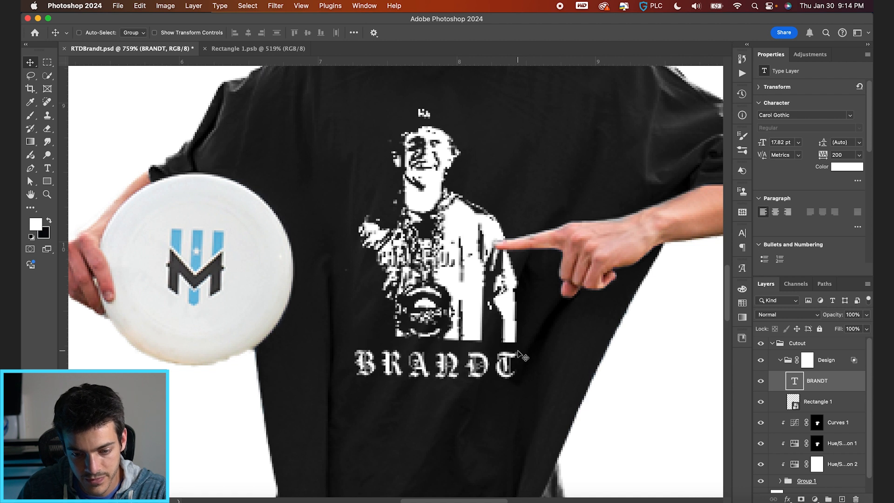
# Duplicate the BRANDT text layer and place the copy directly below the original.
pyautogui.keyDown('super'); pyautogui.click(368, 318); pyautogui.keyUp('super')
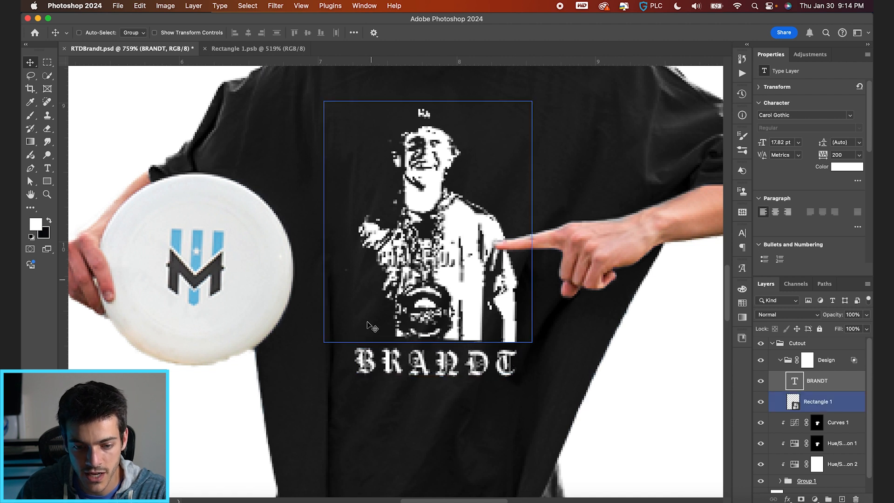
pyautogui.press('super+j')
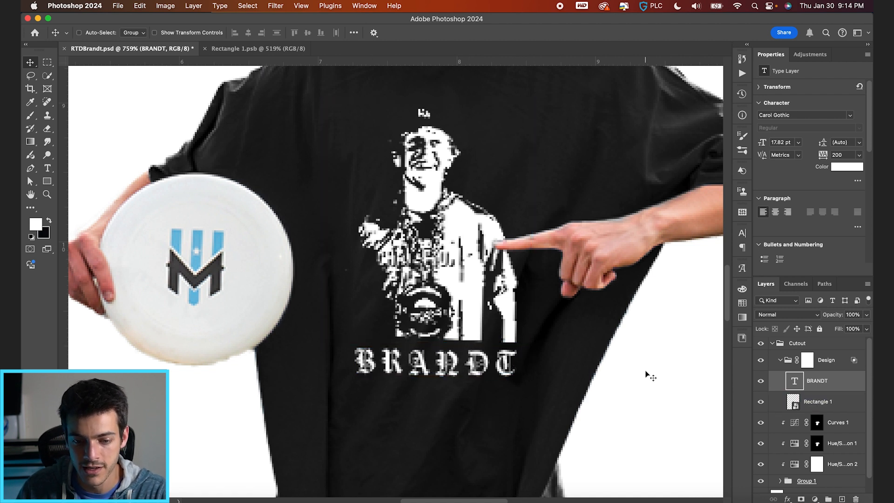
pyautogui.moveTo(514, 345); pyautogui.dragTo(514, 393)
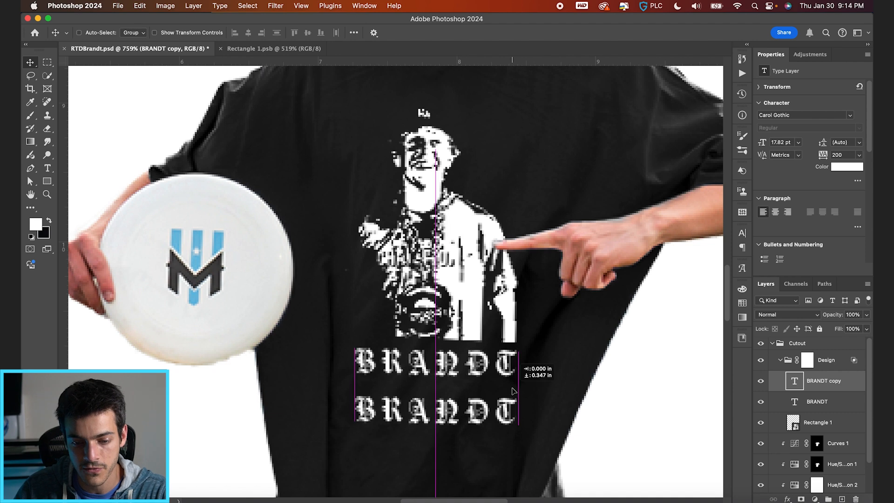
# Replace the copied text with WILL, one letter per line, and center-align it.
pyautogui.press('t')
pyautogui.doubleClick(467, 412)
pyautogui.write('W ')
pyautogui.write('I')
pyautogui.press('Return')
pyautogui.write('C')
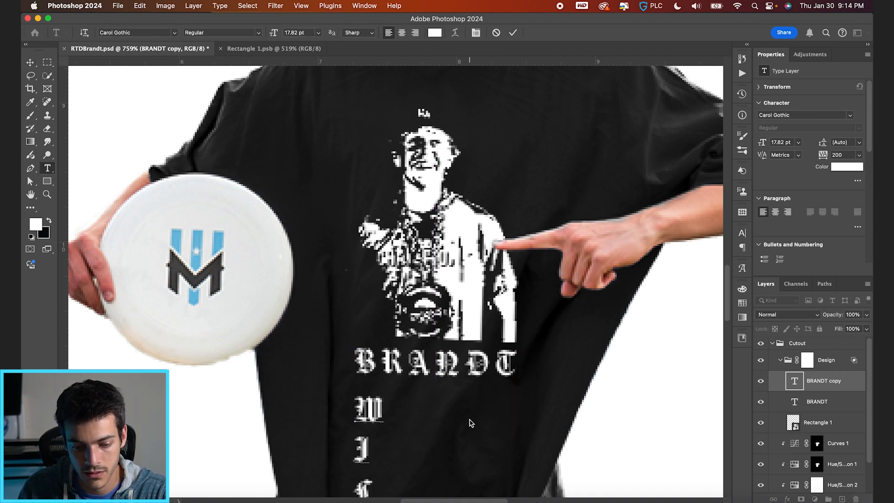
pyautogui.scroll(-5, 469, 417)
pyautogui.press('super+a')
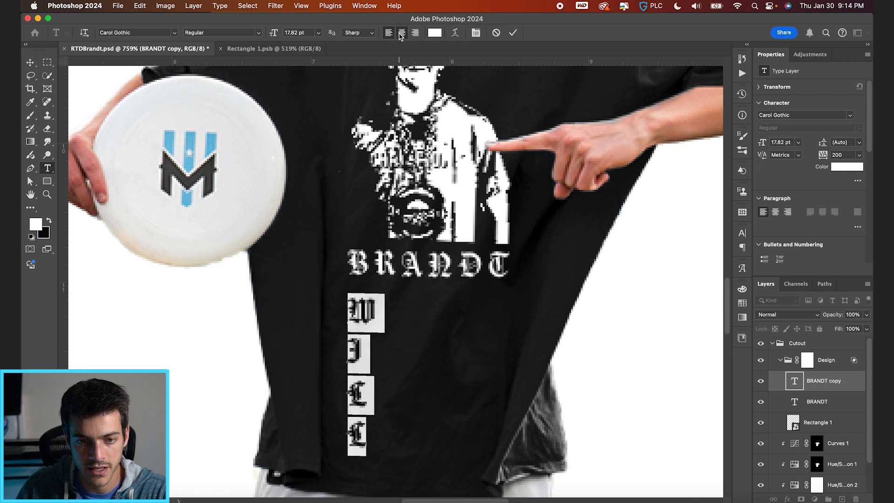
pyautogui.click(401, 33)
pyautogui.click(512, 32)
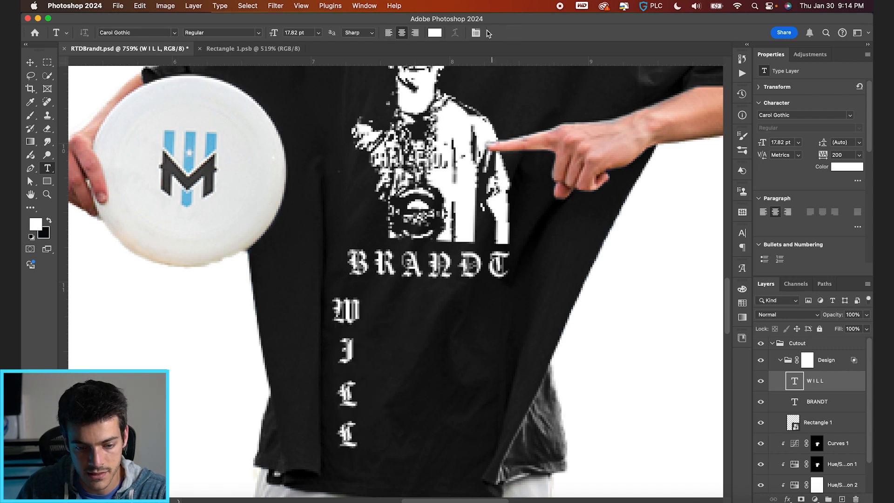
# Scale down the stacked WILL text and place it beside the lower part of the player print, above BRANDT.
pyautogui.click(742, 232)
pyautogui.moveTo(684, 263); pyautogui.dragTo(678, 264)
pyautogui.press('super+t')
pyautogui.moveTo(367, 298); pyautogui.dragTo(363, 314)
pyautogui.press('Return')
pyautogui.moveTo(369, 365); pyautogui.dragTo(375, 211)
pyautogui.moveTo(446, 212); pyautogui.dragTo(446, 212)
# Tighten the leading of the stacked WILL text to about 13 pt.
pyautogui.click(702, 261)
pyautogui.write('13')
pyautogui.press('Return')
pyautogui.press('Up')
pyautogui.press('Return')
pyautogui.moveTo(625, 261); pyautogui.dragTo(622, 262)
pyautogui.press('super+z')
# Scale the WILL text down to about 10.85 pt and fit it beside the print, directly above the B of BRANDT.
pyautogui.press('super+t')
pyautogui.moveTo(365, 150); pyautogui.dragTo(359, 172)
pyautogui.press('Return')
pyautogui.press('super+t')
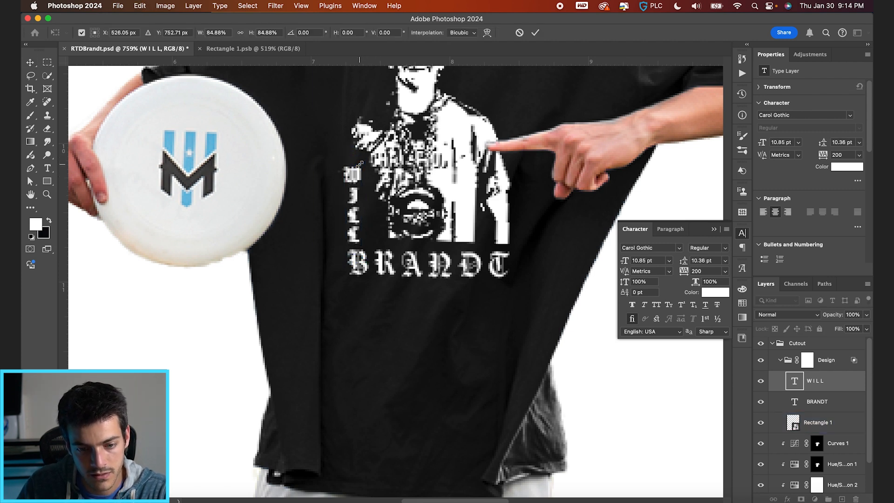
pyautogui.press('Return')
pyautogui.press('Right')
pyautogui.press('Right')
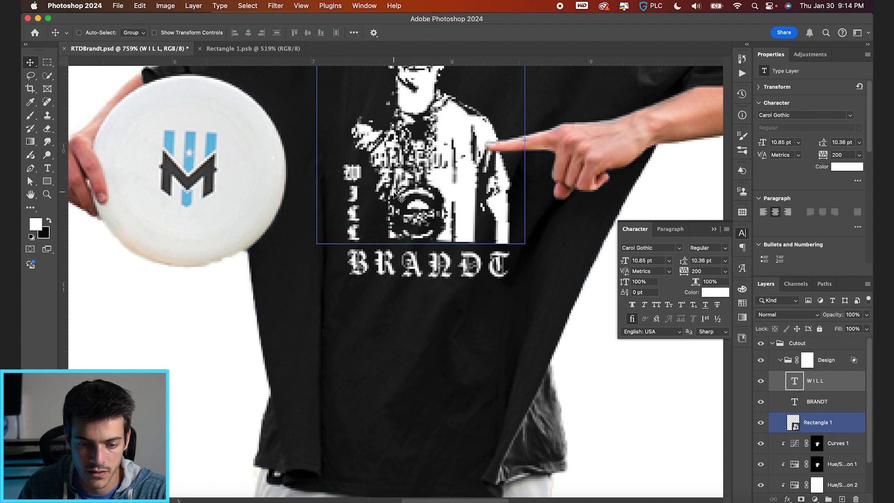
pyautogui.scroll(-10, 399, 286)
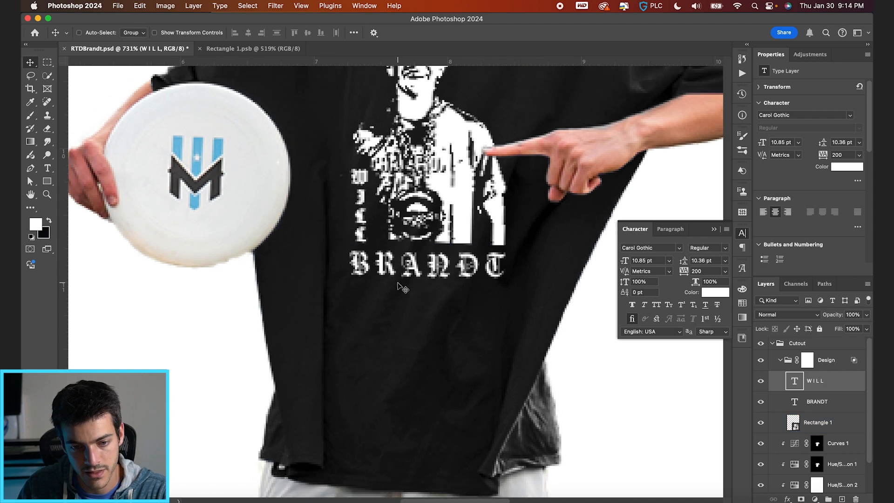
pyautogui.scroll(2, 399, 286)
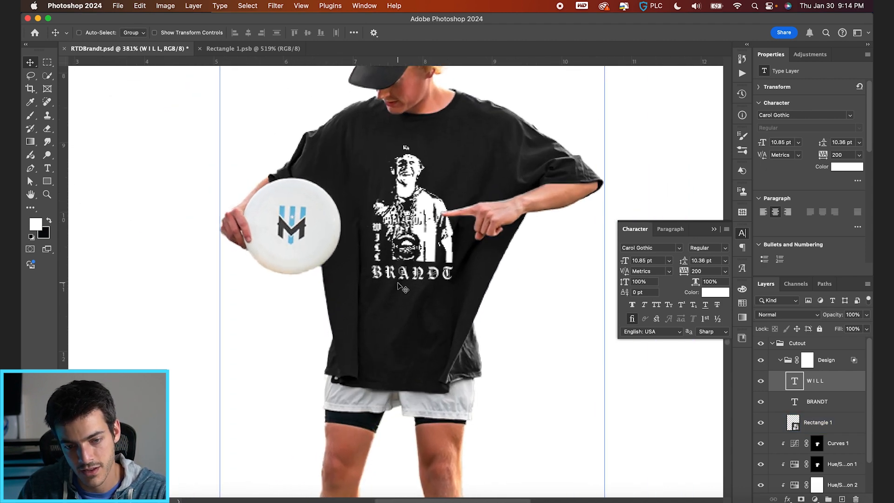
# Collapse the Design group and add a Gradient Map adjustment above it, clipped to the group.
pyautogui.keyDown('super'); pyautogui.click(418, 306); pyautogui.keyUp('super')
pyautogui.scroll(-5, 419, 306)
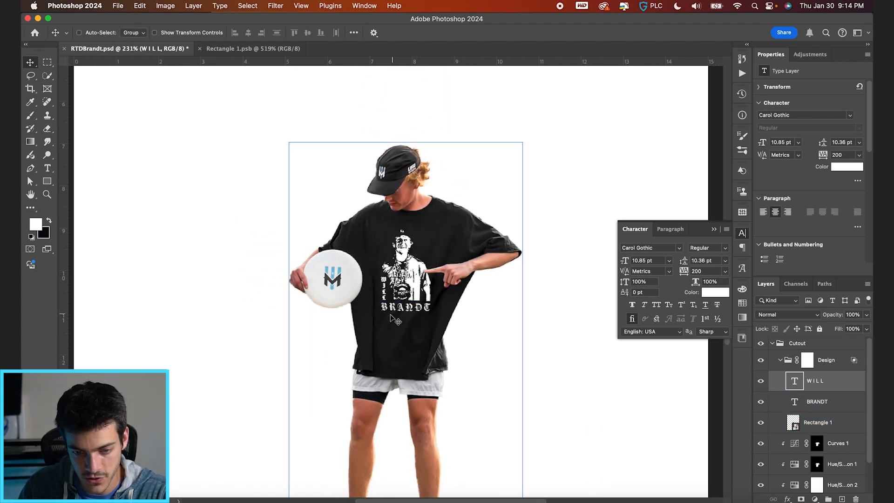
pyautogui.click(781, 361)
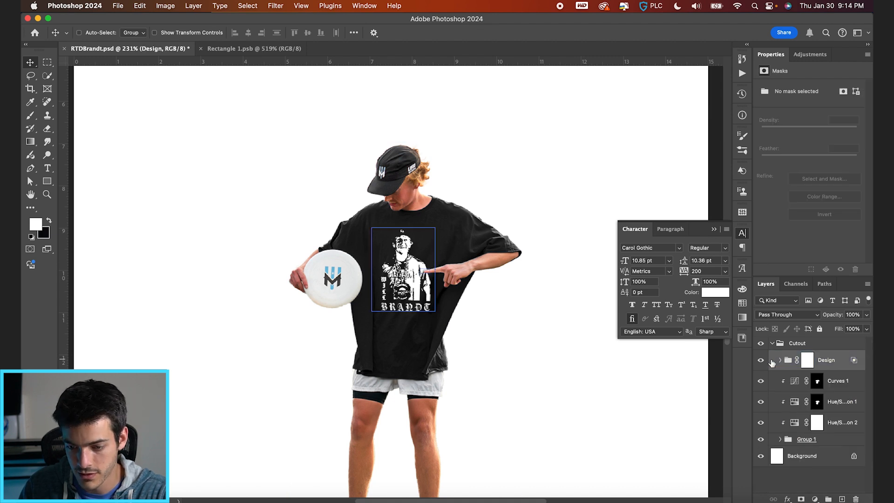
pyautogui.click(816, 498)
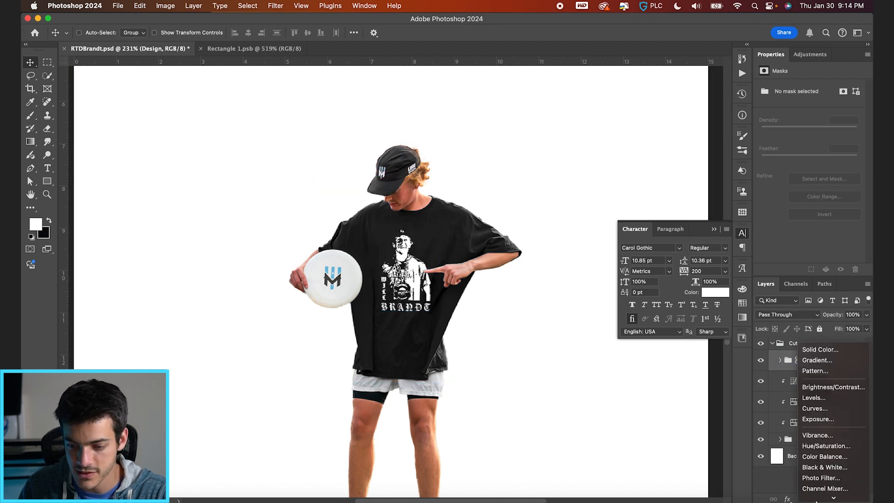
pyautogui.click(819, 479)
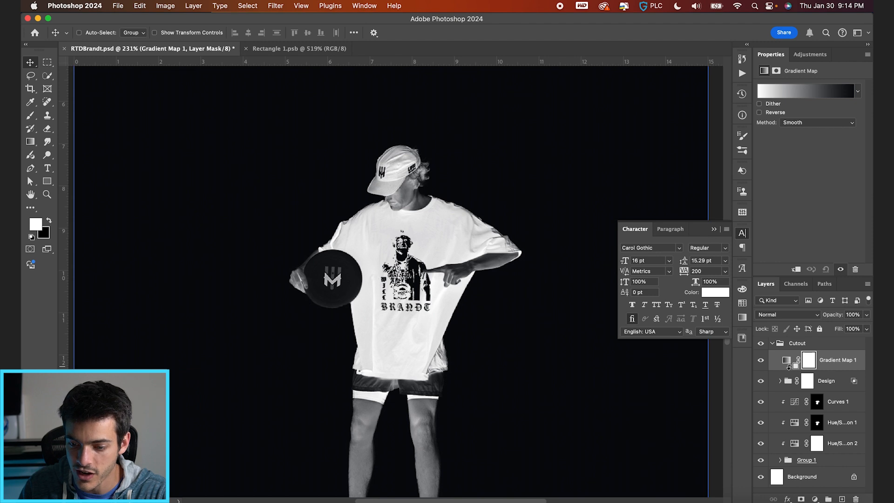
pyautogui.keyDown('alt'); pyautogui.click(794, 370); pyautogui.keyUp('alt')
# Reverse the gradient map's stops, placing black at location 18 and white near the opposite end.
pyautogui.click(796, 93)
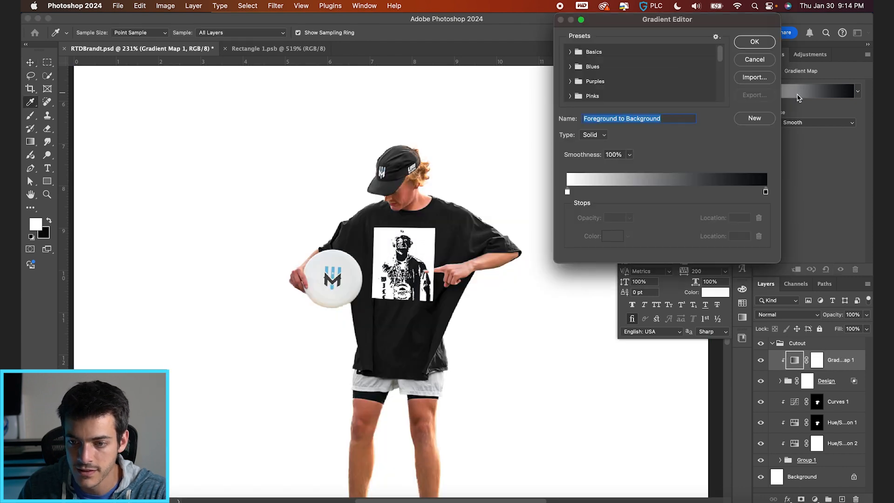
pyautogui.moveTo(766, 191); pyautogui.dragTo(644, 191)
pyautogui.moveTo(567, 191); pyautogui.dragTo(754, 192)
pyautogui.moveTo(644, 192); pyautogui.dragTo(603, 193)
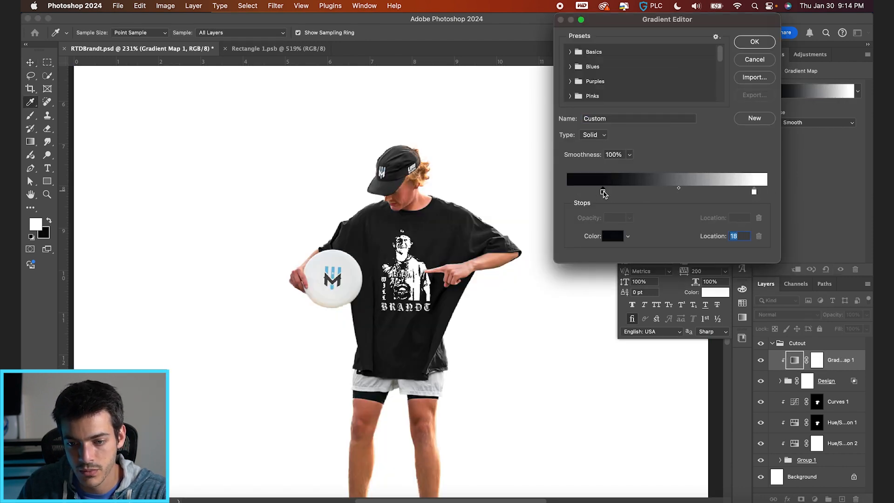
# Make the gradient run from black at location 0 to Pastel Cyan Blue at location 100, removing the white stop.
pyautogui.click(743, 303)
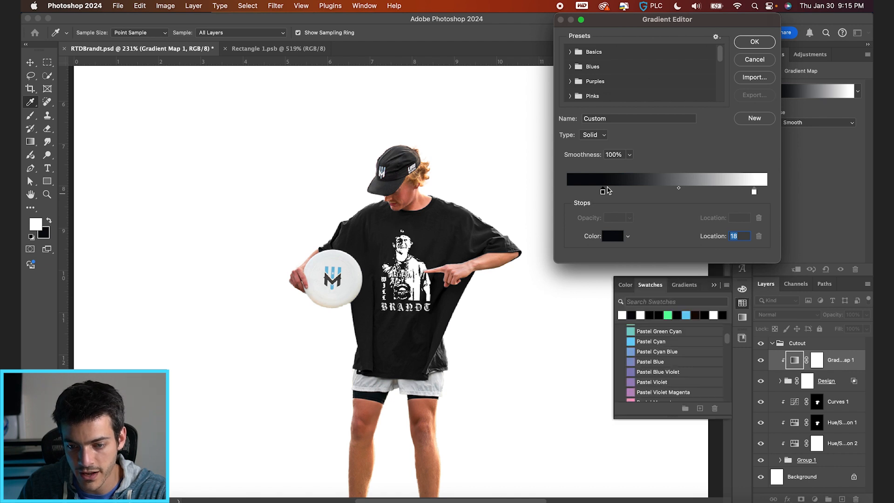
pyautogui.click(631, 342)
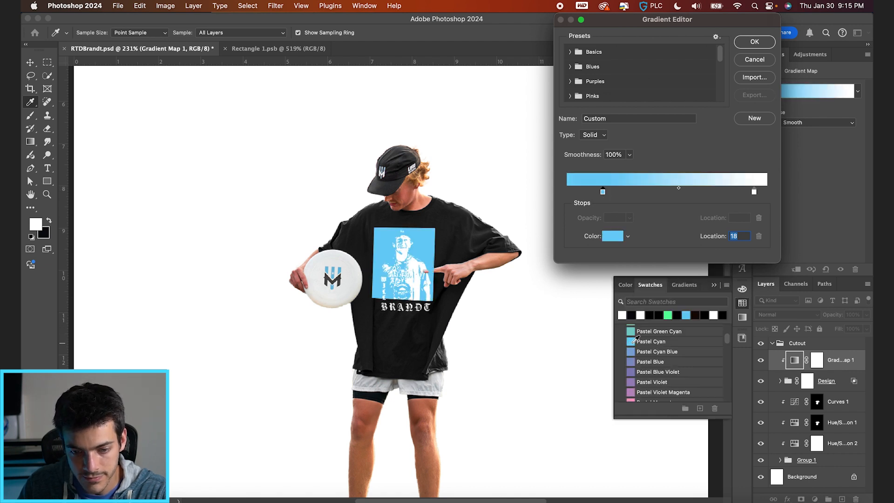
pyautogui.click(632, 352)
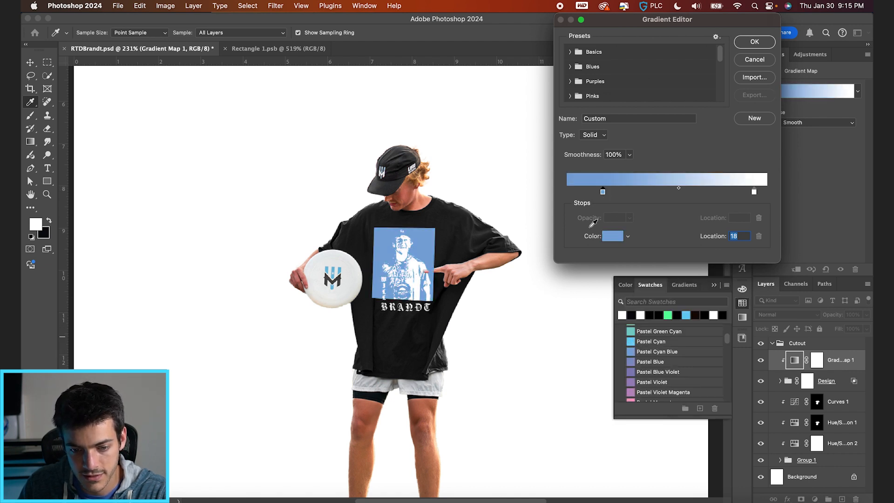
pyautogui.click(635, 315)
pyautogui.moveTo(603, 192); pyautogui.dragTo(677, 193)
pyautogui.moveTo(754, 192); pyautogui.dragTo(755, 218)
pyautogui.moveTo(676, 192); pyautogui.dragTo(764, 195)
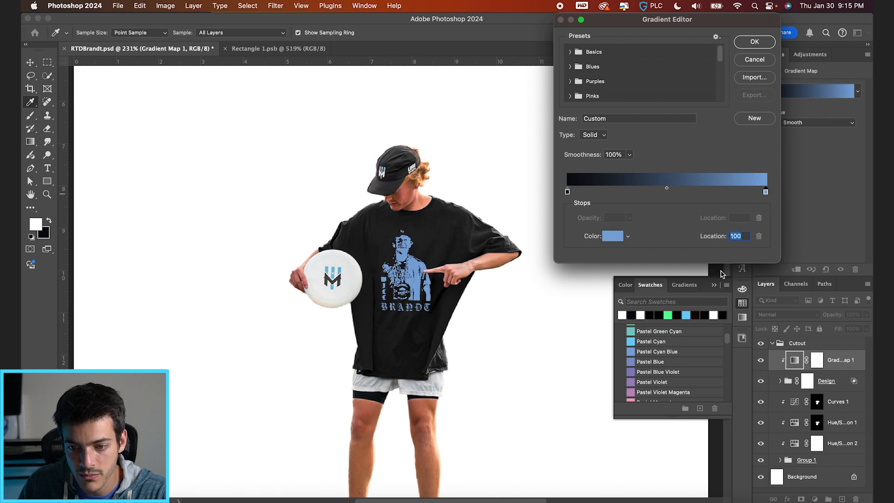
# Try purple, Pastel Magenta, white and bright cyan swatches on the gradient's stop at location 100.
pyautogui.click(631, 386)
pyautogui.scroll(-1, 632, 391)
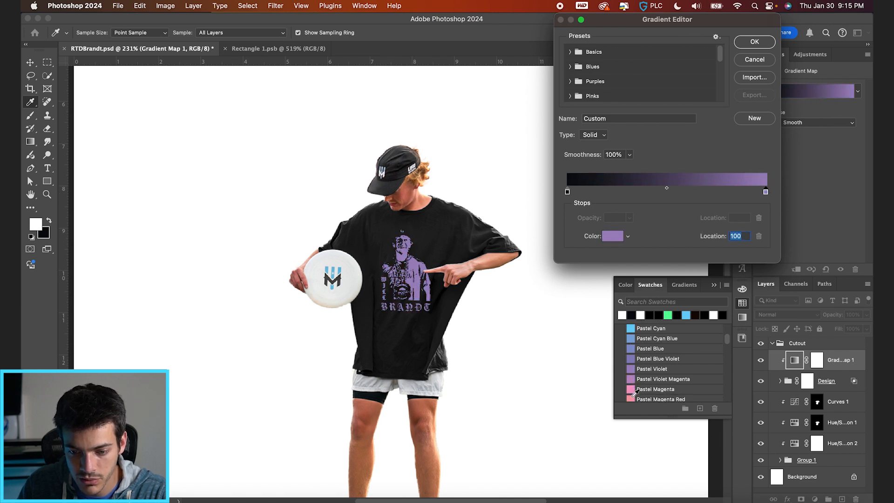
pyautogui.click(632, 387)
pyautogui.scroll(-2, 634, 382)
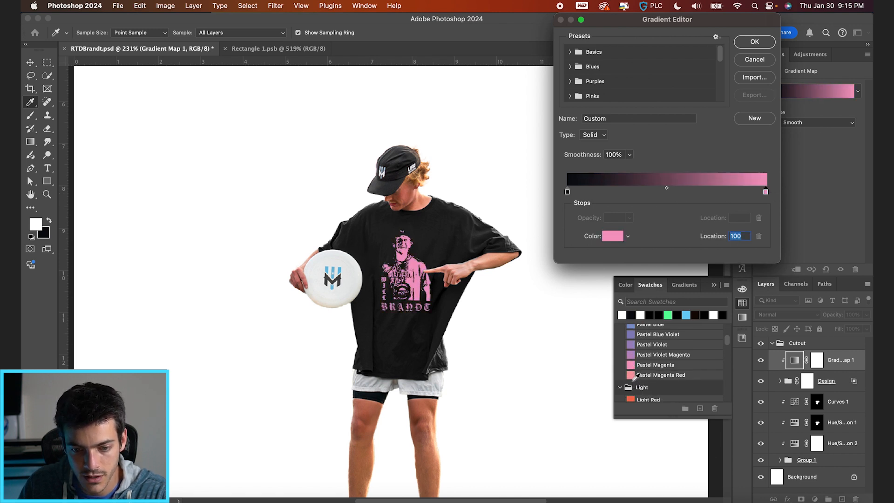
pyautogui.scroll(-2, 635, 375)
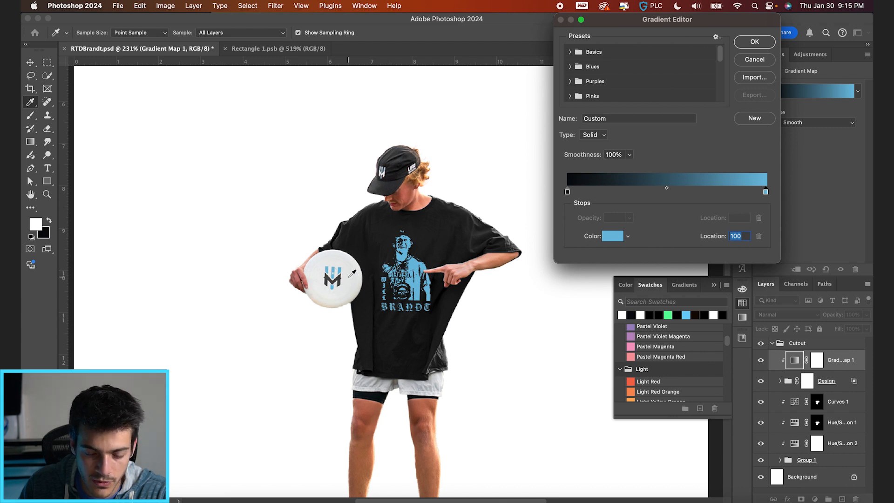
pyautogui.click(623, 315)
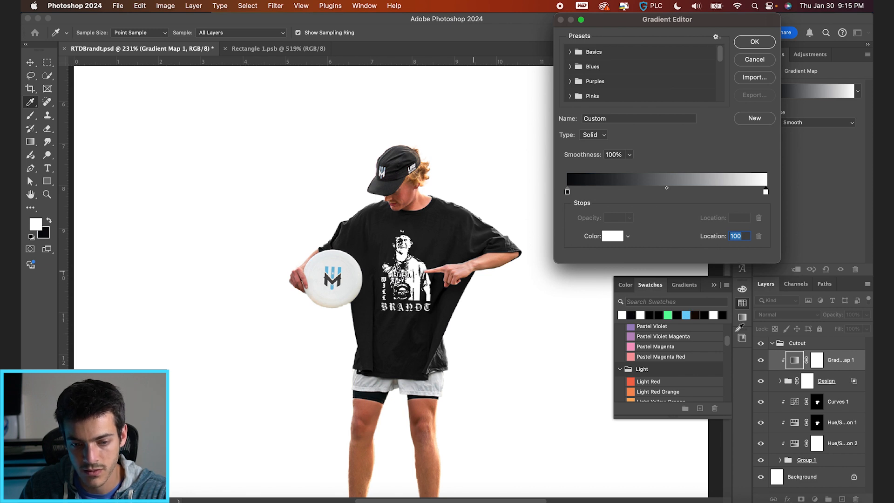
pyautogui.click(687, 315)
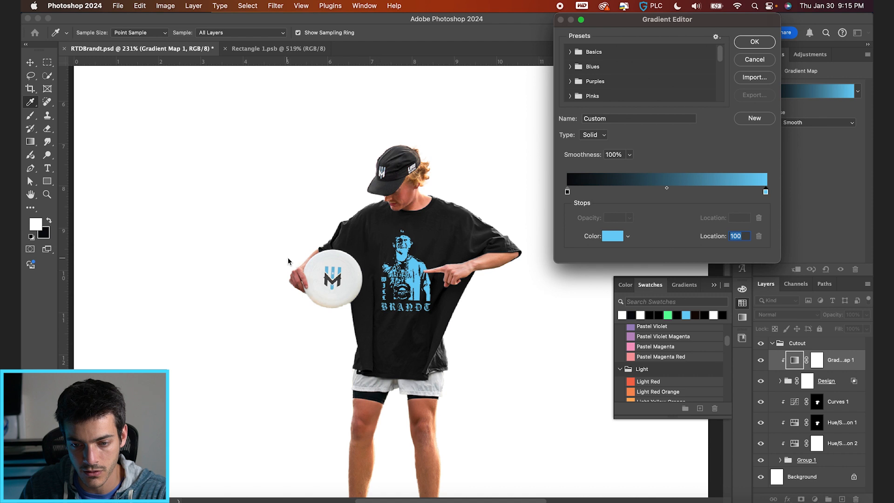
# Color the gradient's end stop with blue sampled from the frisbee logo, apply it, and collapse the Cutout group.
pyautogui.click(327, 269)
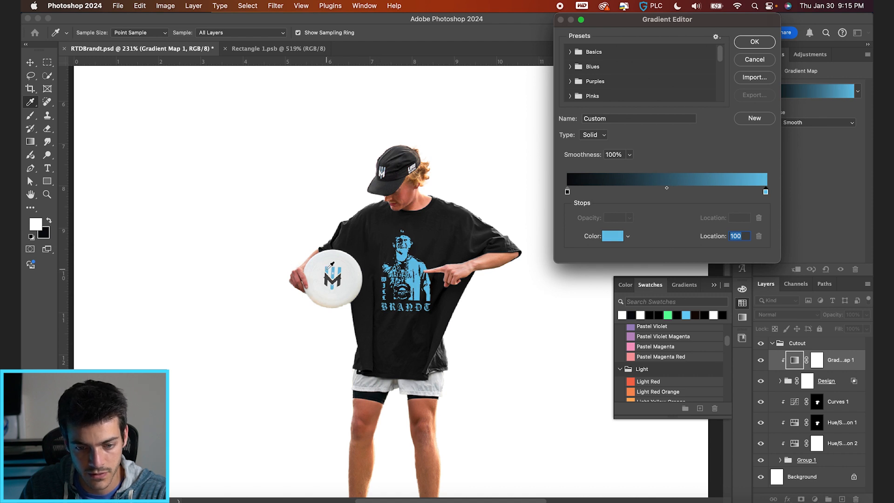
pyautogui.press('Return')
pyautogui.click(761, 361)
pyautogui.click(761, 360)
pyautogui.click(797, 343)
pyautogui.click(772, 343)
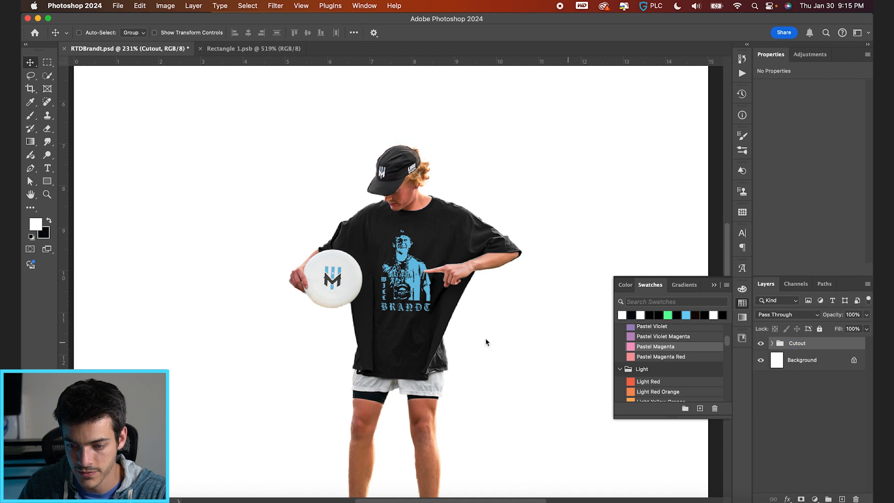
# Expand the Cutout and Design groups and duplicate the WILL text layer directly below BRANDT.
pyautogui.scroll(-5, 483, 337)
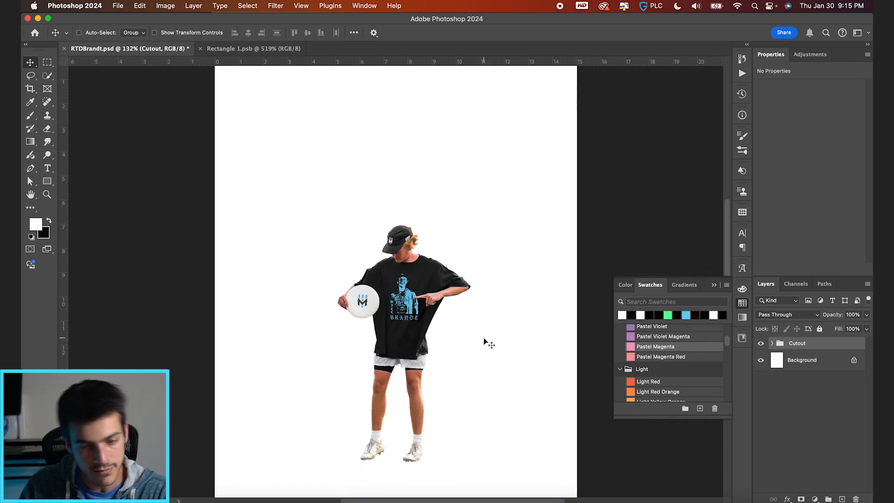
pyautogui.scroll(6, 484, 343)
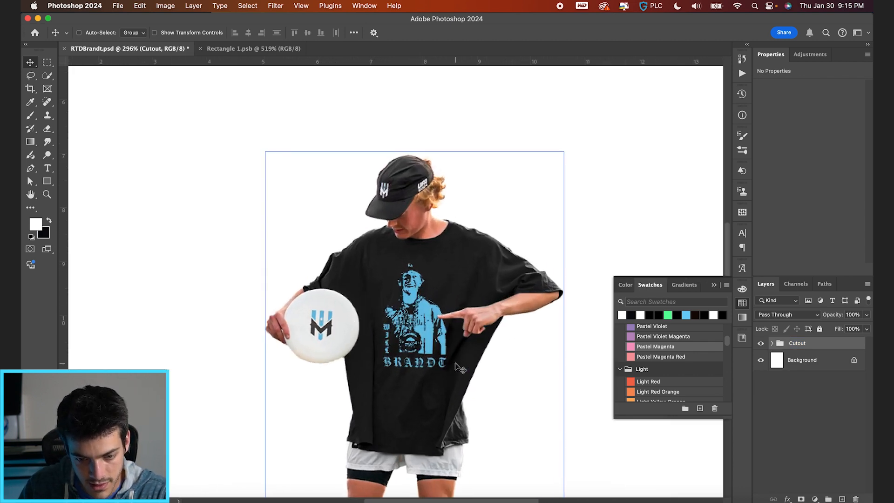
pyautogui.scroll(1, 458, 368)
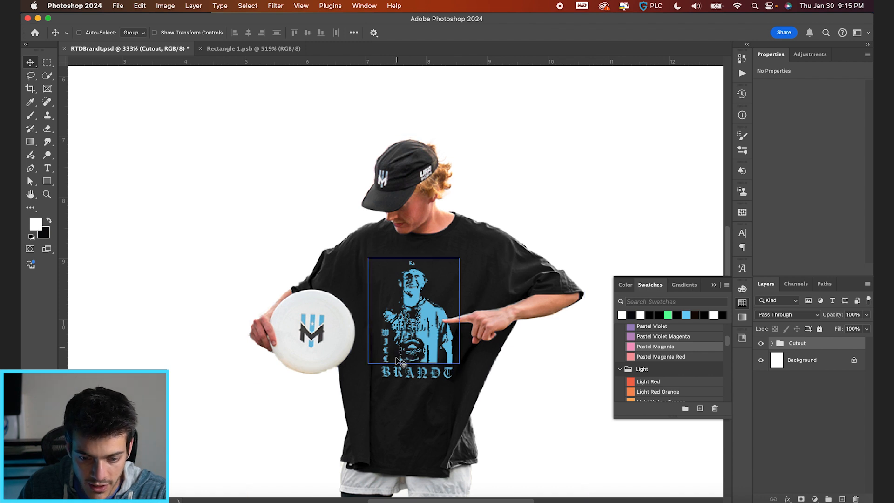
pyautogui.scroll(4, 398, 357)
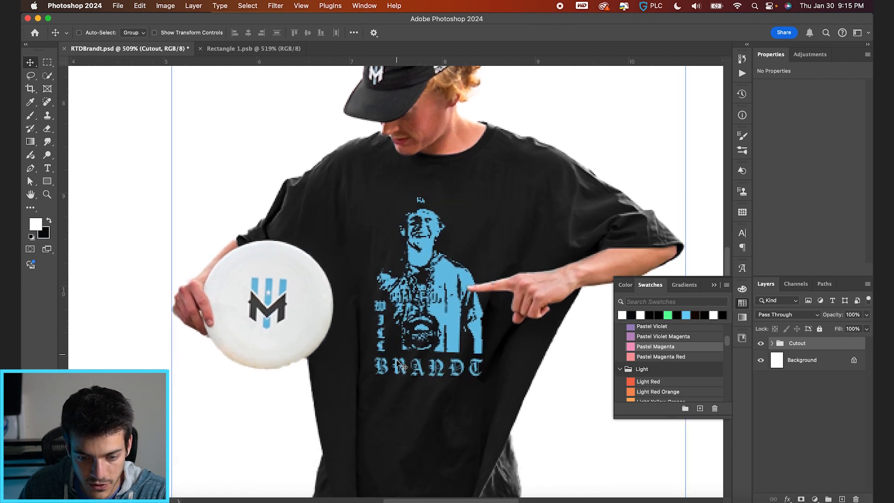
pyautogui.click(772, 343)
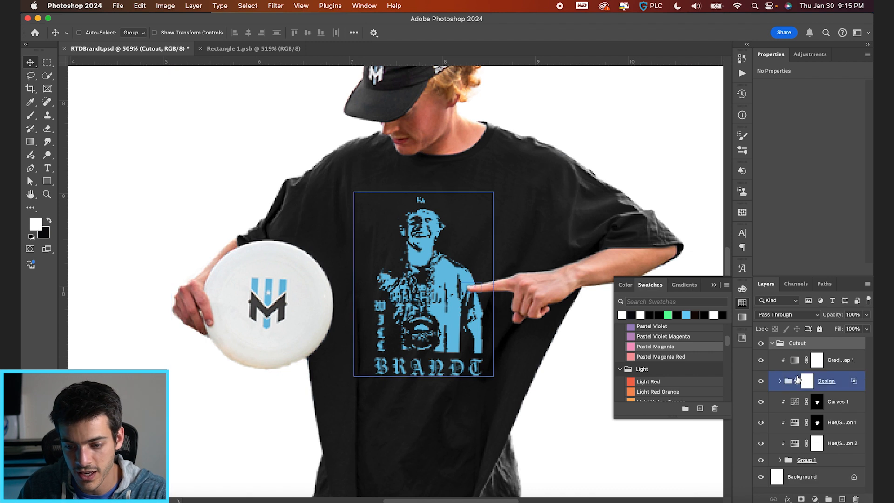
pyautogui.click(783, 382)
pyautogui.click(782, 402)
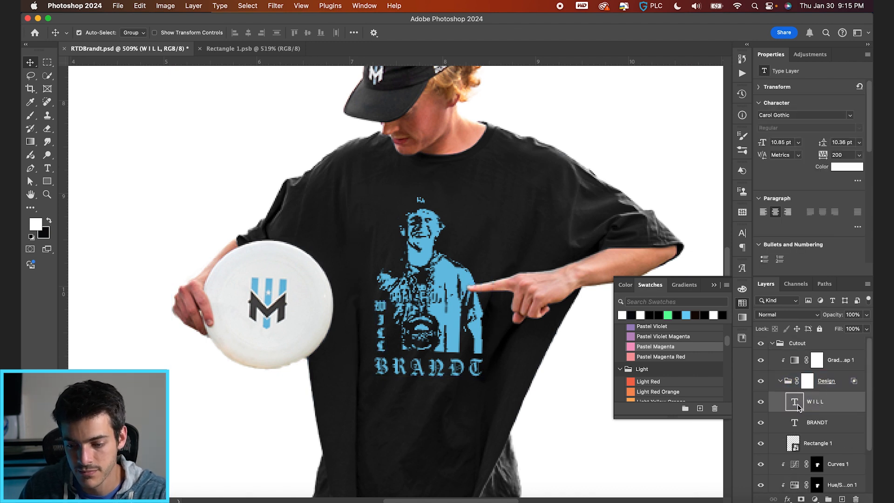
pyautogui.moveTo(381, 333); pyautogui.dragTo(382, 429)
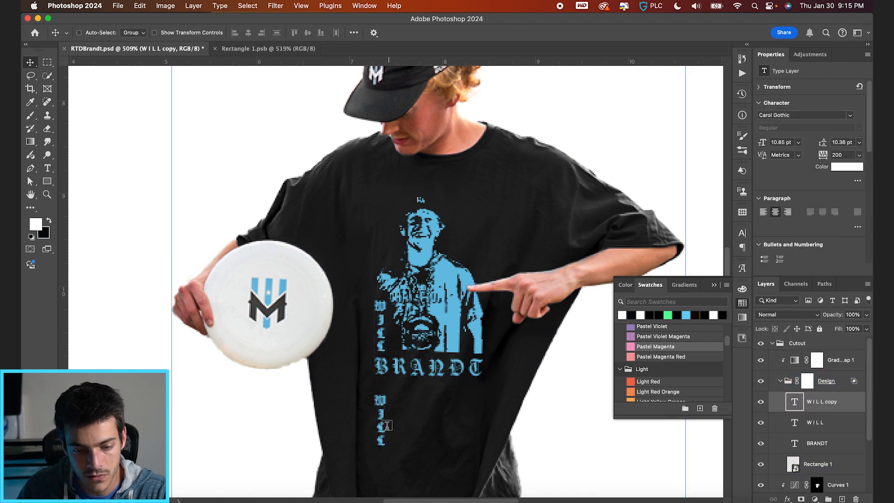
# Change the copied WILL text to the Zapf Dingbats font and replace it with the letter H to form a star.
pyautogui.doubleClick(382, 428)
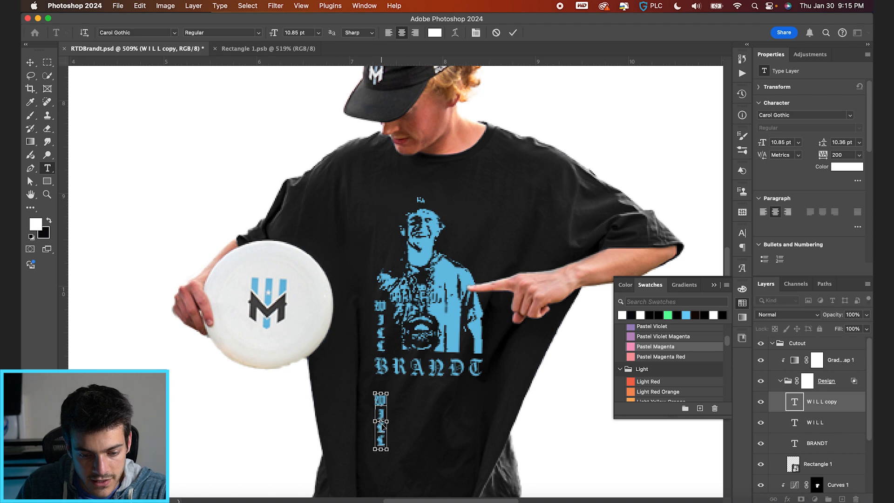
pyautogui.write('apf')
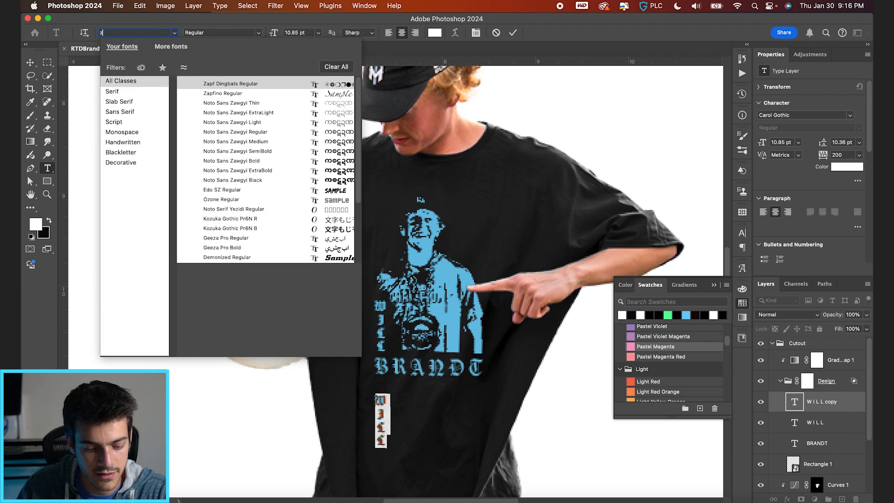
pyautogui.click(239, 83)
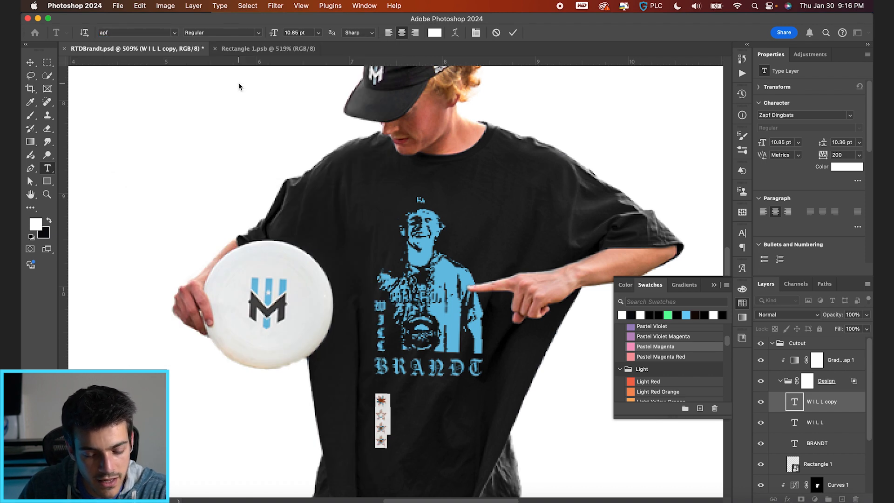
pyautogui.write('H')
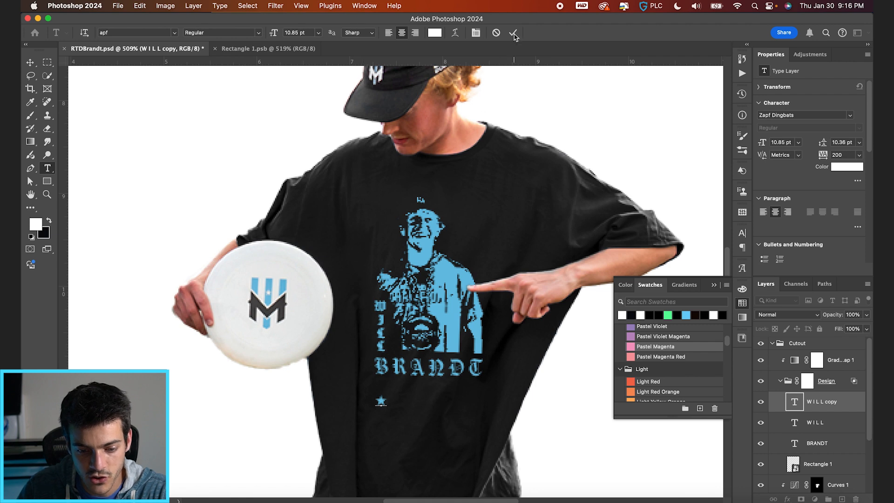
pyautogui.click(413, 408)
# Move the star into the gap between WILL and the player print and try to transform it.
pyautogui.press('v')
pyautogui.scroll(5, 411, 417)
pyautogui.scroll(-3, 390, 459)
pyautogui.moveTo(395, 402); pyautogui.dragTo(412, 317)
pyautogui.press('super+t')
pyautogui.press('Return')
pyautogui.press('super+t')
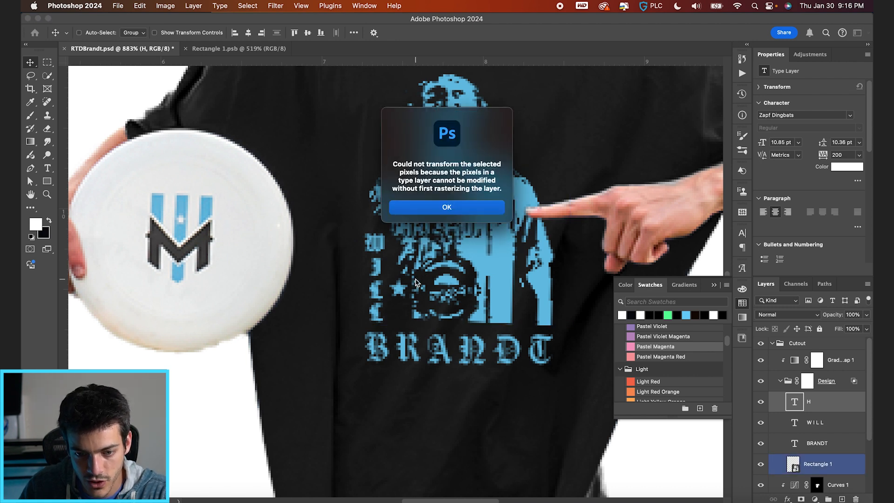
pyautogui.press('Return')
# Move the star text layer out of the Design group to above the gradient map and set its size to 10 pt.
pyautogui.moveTo(808, 401); pyautogui.dragTo(797, 358)
pyautogui.click(815, 463)
pyautogui.click(408, 285)
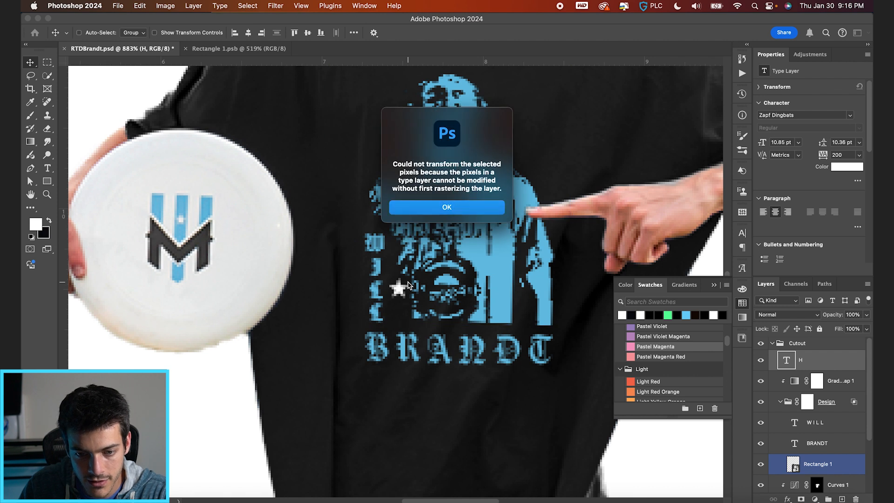
pyautogui.press('Return')
pyautogui.press('t')
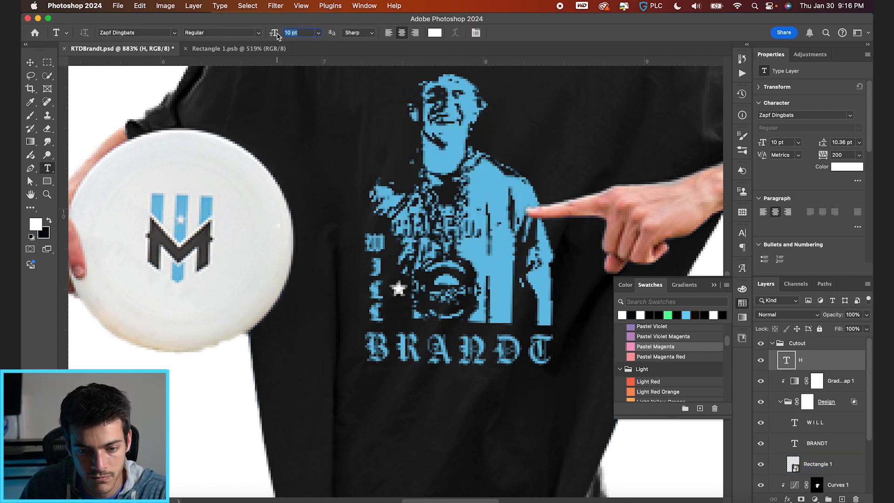
pyautogui.press('v')
pyautogui.press('Up')
pyautogui.press('Return')
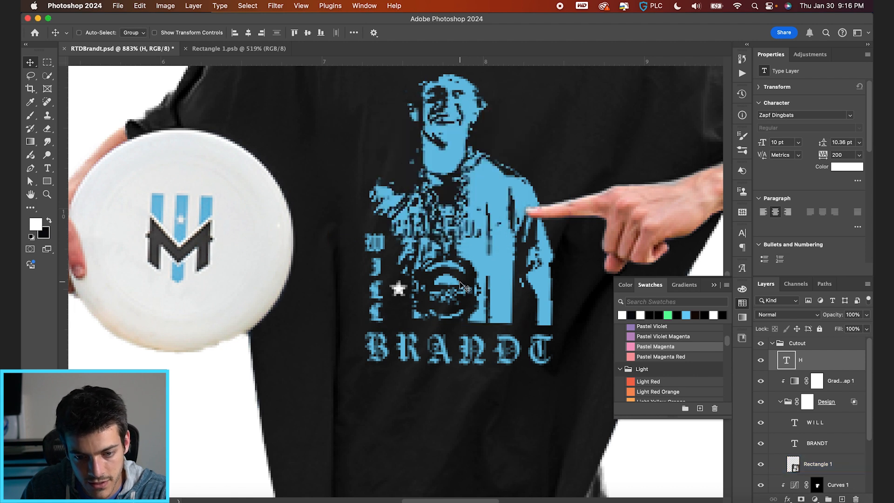
# Try to duplicate the star and to select the BRANDT text layer on the shirt.
pyautogui.scroll(-2, 423, 332)
pyautogui.press('cmd+j')
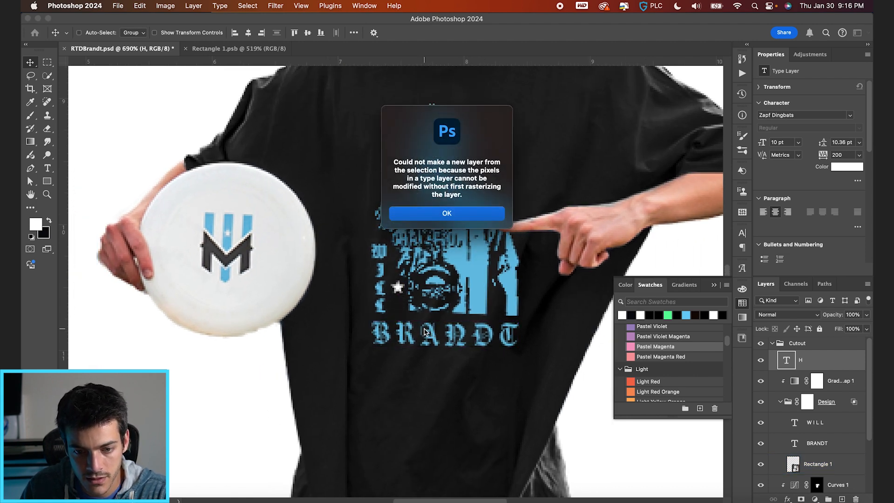
pyautogui.press('Return')
pyautogui.keyDown('super'); pyautogui.click(424, 332); pyautogui.keyUp('super')
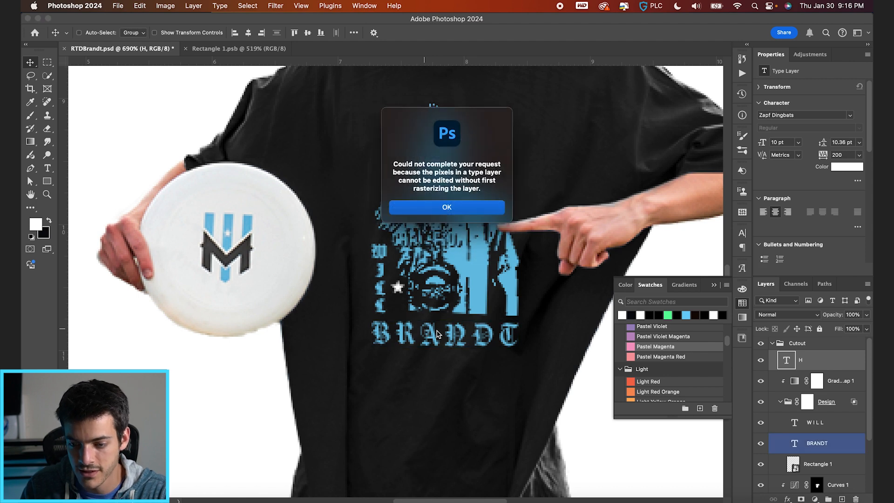
pyautogui.click(446, 205)
pyautogui.scroll(-5, 429, 320)
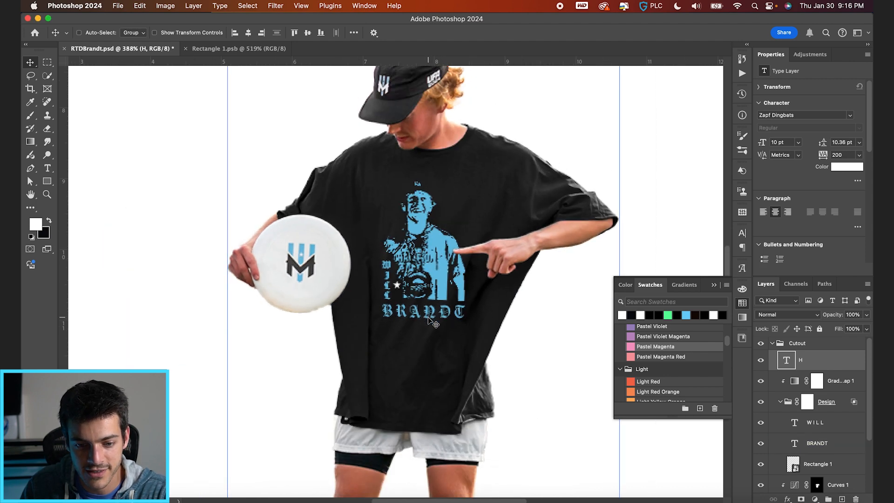
pyautogui.scroll(1, 429, 321)
# Delete the star text layer, collapse the Cutout group, and toggle its visibility to check the cutout.
pyautogui.moveTo(787, 363); pyautogui.dragTo(856, 499)
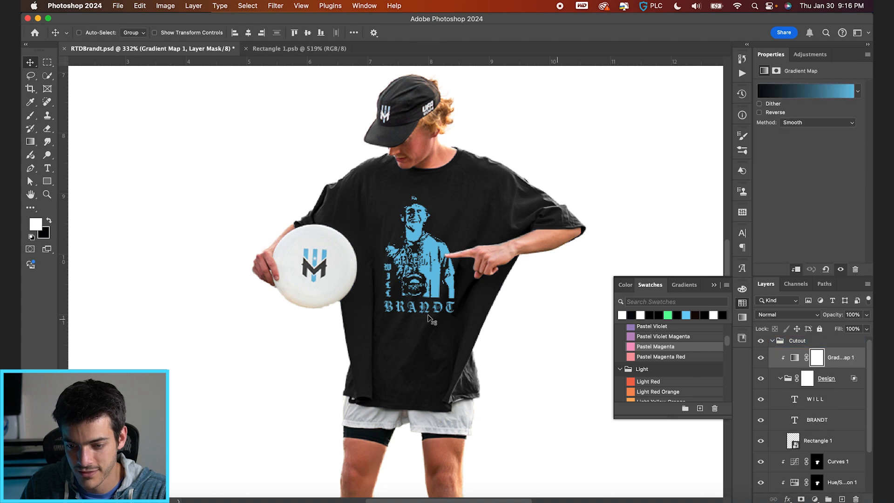
pyautogui.click(775, 343)
pyautogui.click(772, 341)
pyautogui.click(760, 343)
pyautogui.click(761, 343)
pyautogui.scroll(-5, 469, 353)
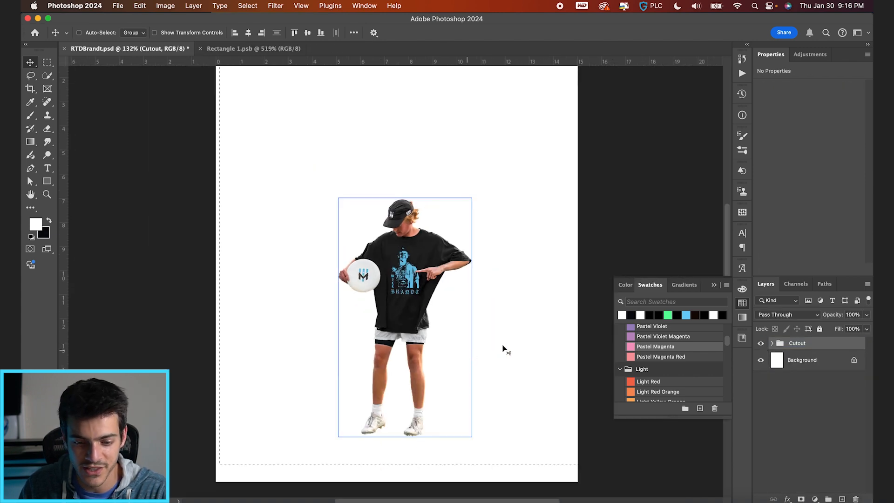
# Add a new layer between the Cutout group and Background, clear the selection, and ready the Brush with black.
pyautogui.click(785, 360)
pyautogui.press('alt+shift+super+n')
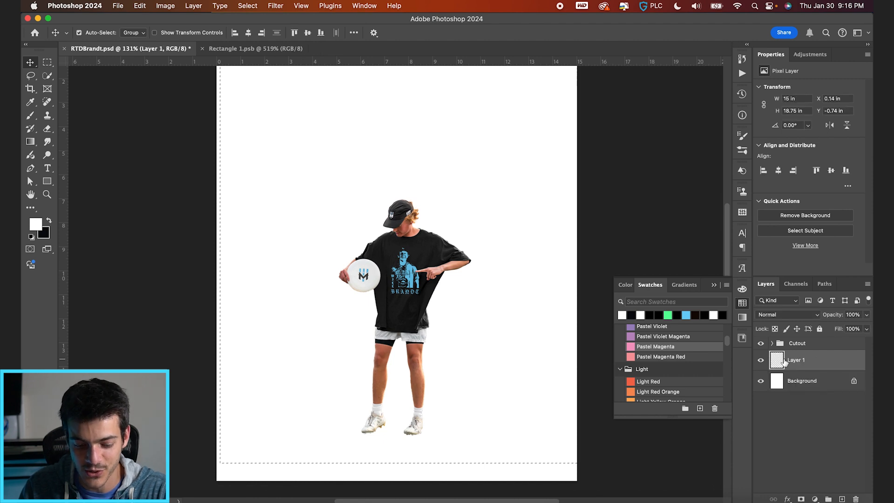
pyautogui.press('b')
pyautogui.press('super+d')
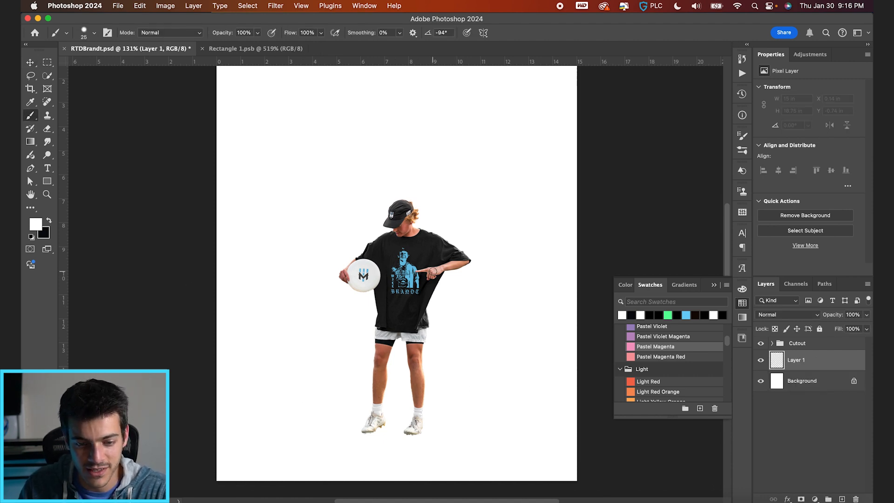
pyautogui.press('x')
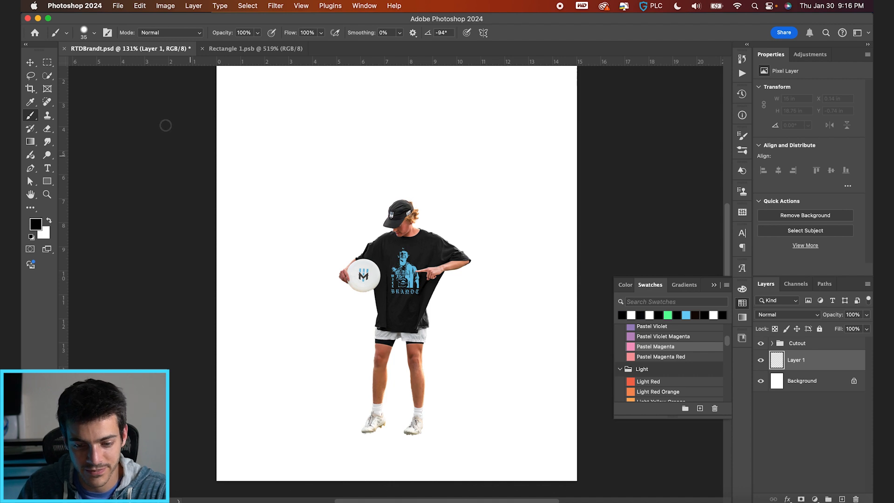
# Shape the brush into a flat horizontal ellipse at 0° with 12% flow.
pyautogui.click(95, 34)
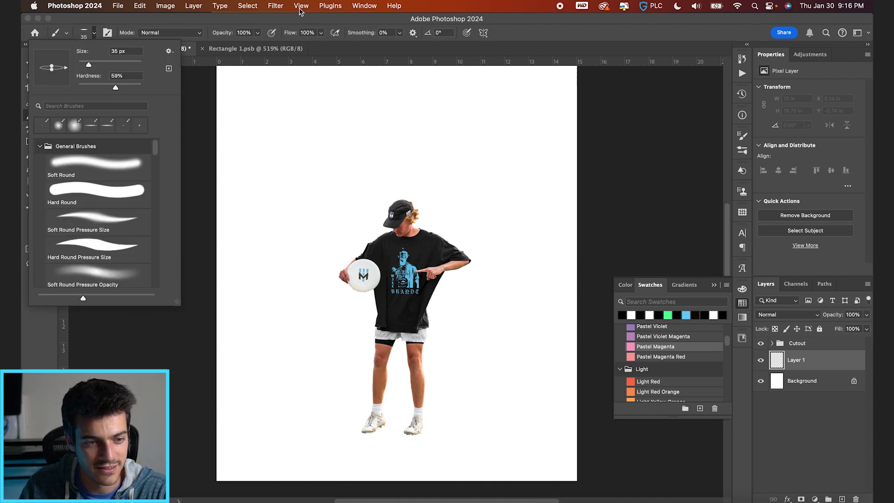
pyautogui.moveTo(291, 39); pyautogui.dragTo(268, 37)
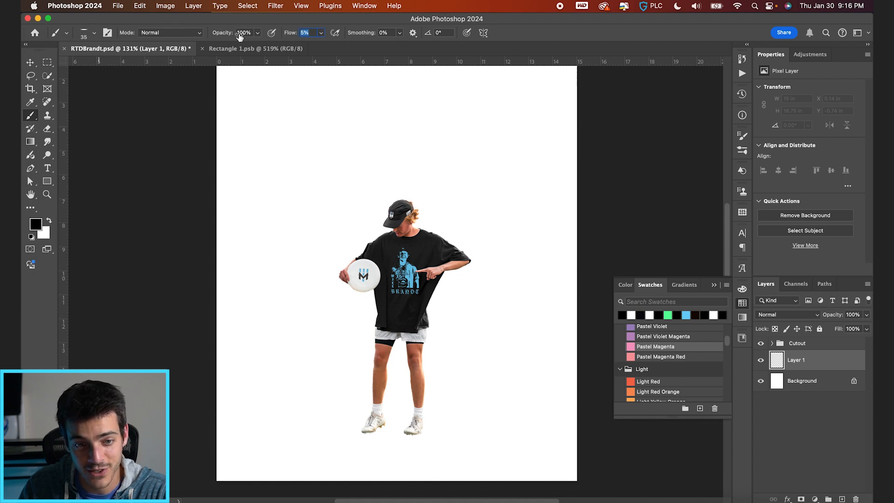
pyautogui.scroll(5, 399, 334)
pyautogui.scroll(-7, 399, 334)
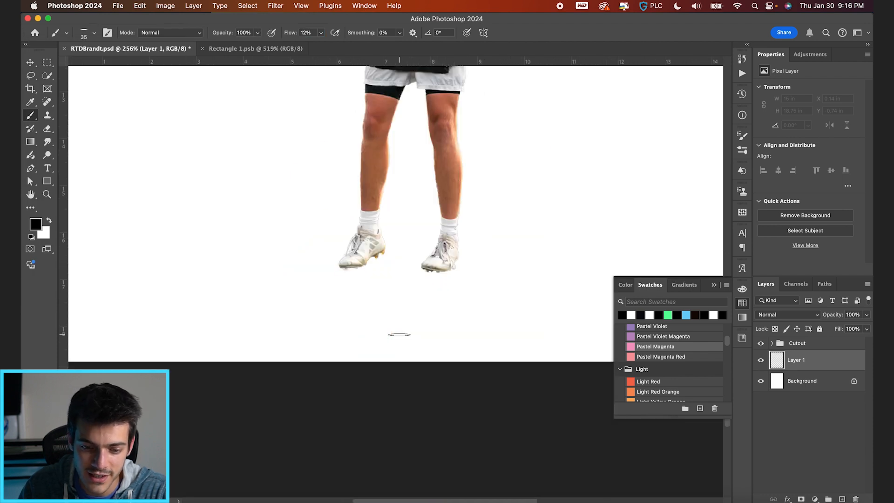
# Test a 50 px shadow under the shoe nearest the pointing hand, undo it, and reduce the brush flow to 6%.
pyautogui.scroll(2, 399, 334)
pyautogui.click(461, 264)
pyautogui.moveTo(477, 247); pyautogui.dragTo(480, 249)
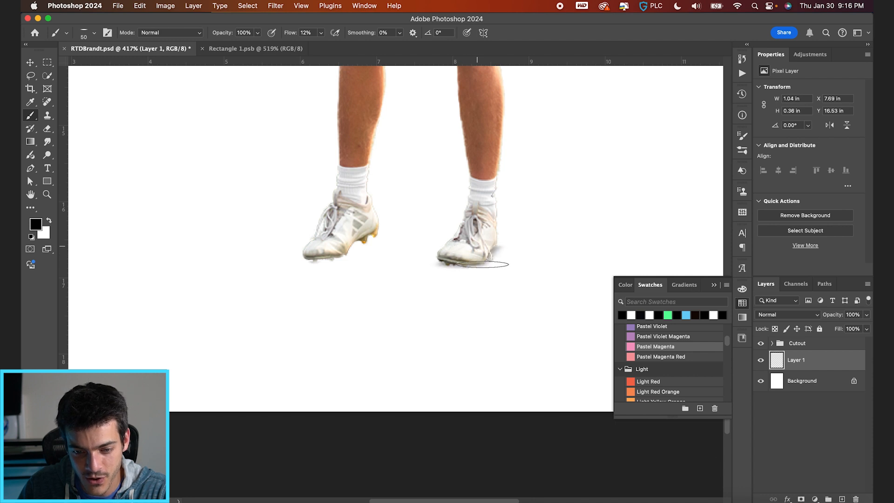
pyautogui.press('super+z')
pyautogui.press('super+z')
pyautogui.moveTo(288, 36); pyautogui.dragTo(286, 36)
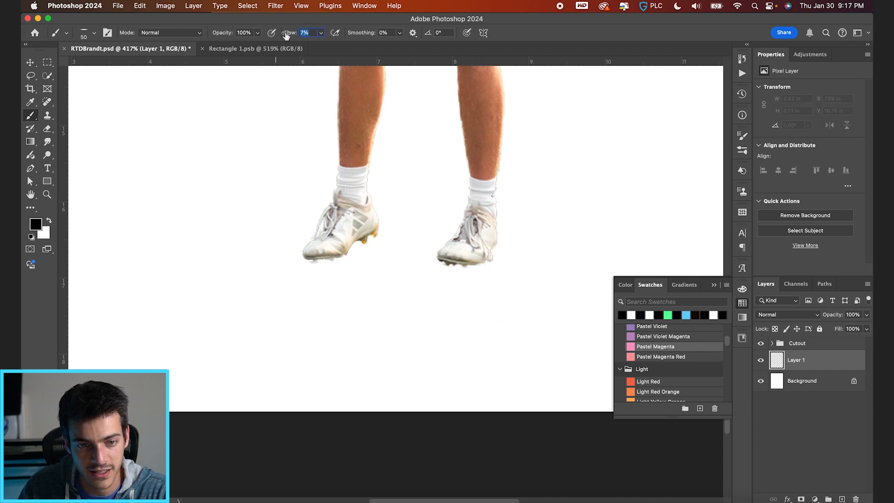
# Try painting black shadows under both shoes with the 50 px brush at 6% flow, and undo them all.
pyautogui.click(459, 266)
pyautogui.click(482, 243)
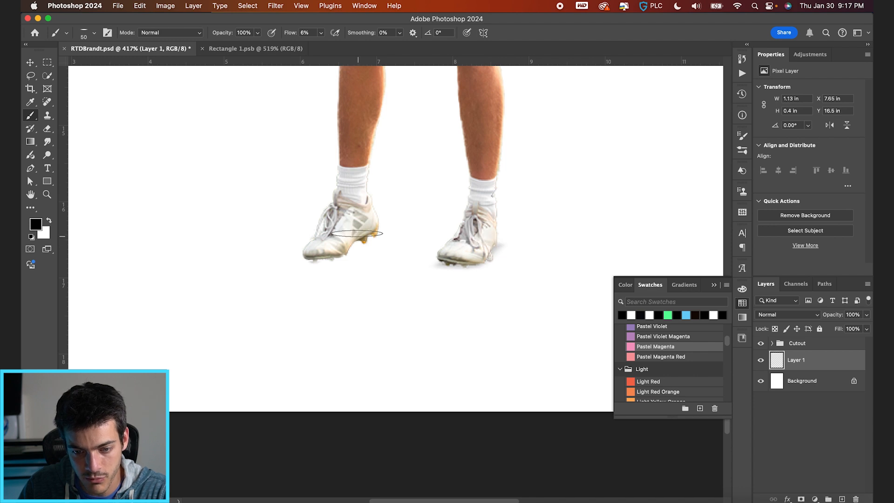
pyautogui.click(357, 234)
pyautogui.keyDown('shift'); pyautogui.click(318, 259); pyautogui.keyUp('shift')
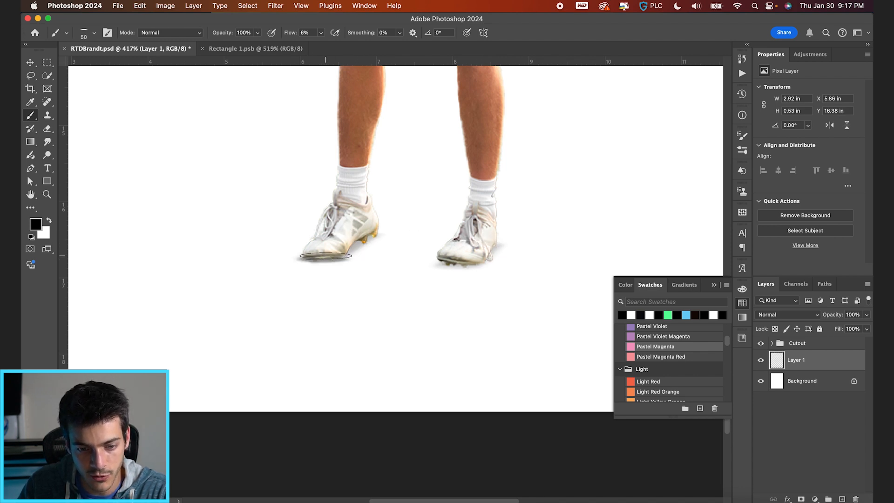
pyautogui.keyDown('ctrl'); pyautogui.keyDown('alt'); pyautogui.moveTo(403, 314); pyautogui.dragTo(392, 315); pyautogui.keyUp('alt'); pyautogui.keyUp('ctrl')
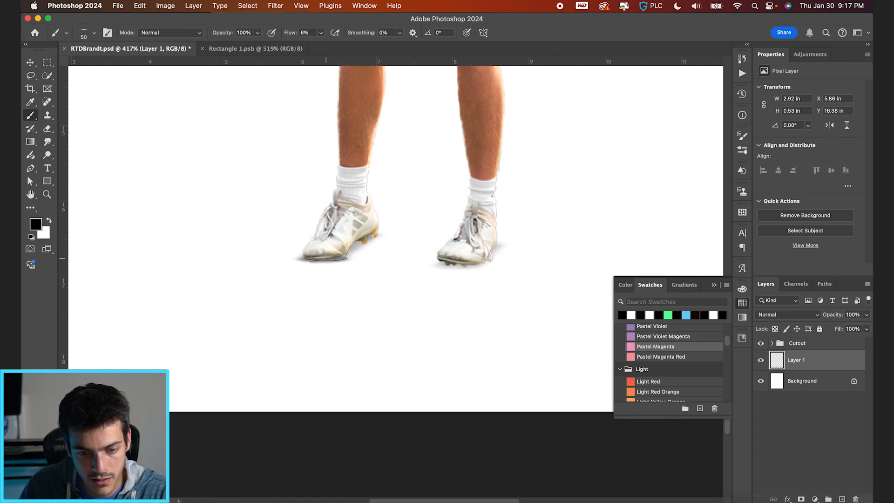
pyautogui.press('super+z')
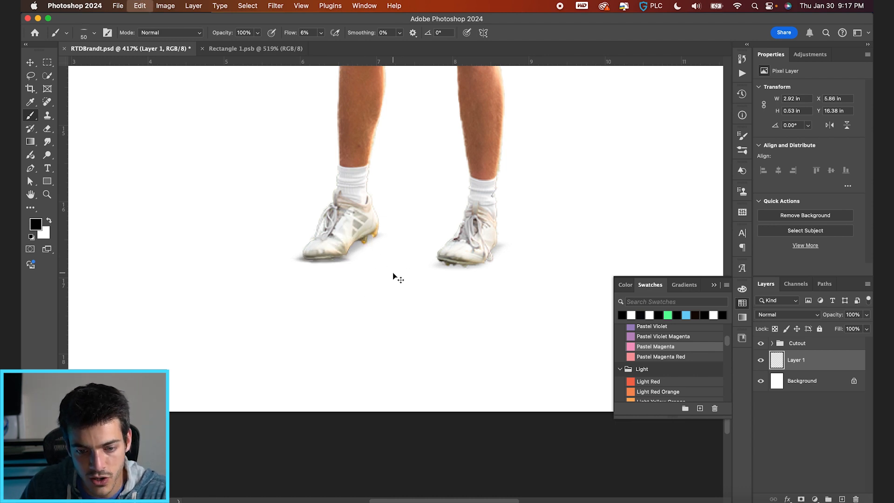
pyautogui.press('super+z')
pyautogui.press('super+z')
pyautogui.press('super+z')
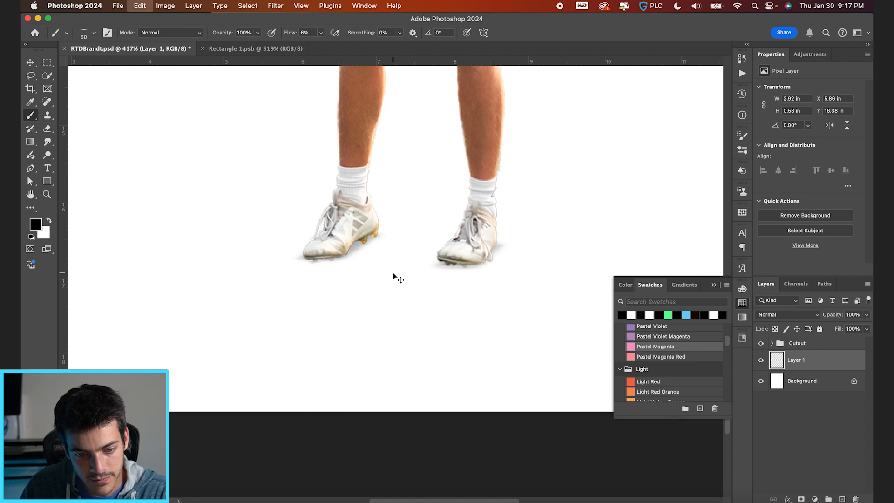
pyautogui.press('super+z')
pyautogui.press('super+z')
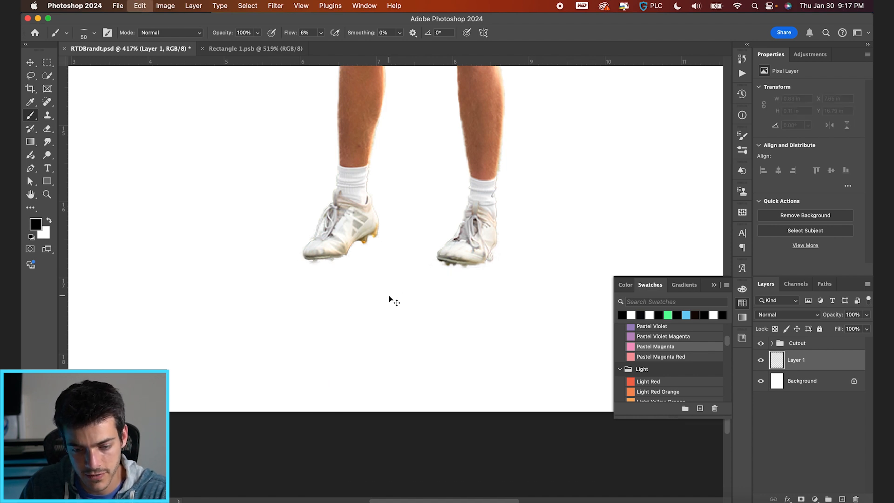
# Paint soft black contact shadows beneath the toes and heels of both shoes, spanning about 3.2 in.
pyautogui.moveTo(404, 312); pyautogui.dragTo(412, 41)
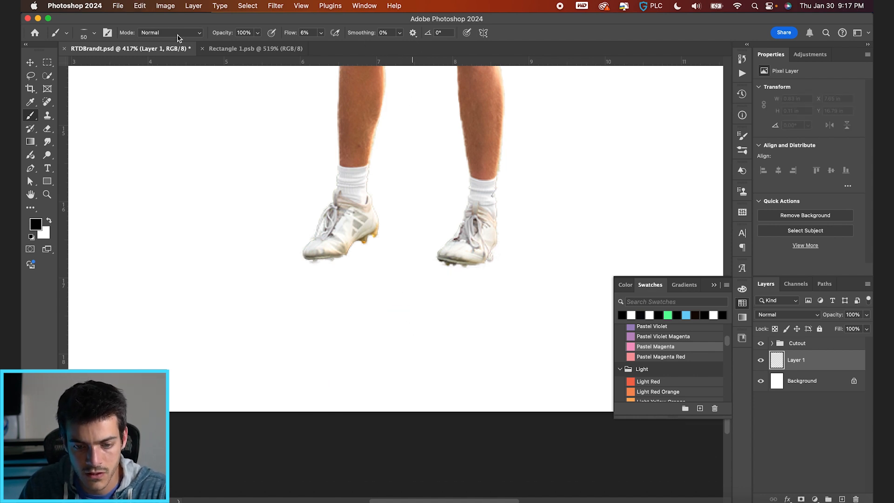
pyautogui.moveTo(319, 260); pyautogui.dragTo(323, 259)
pyautogui.moveTo(363, 234); pyautogui.dragTo(393, 247)
pyautogui.moveTo(455, 265); pyautogui.dragTo(489, 236)
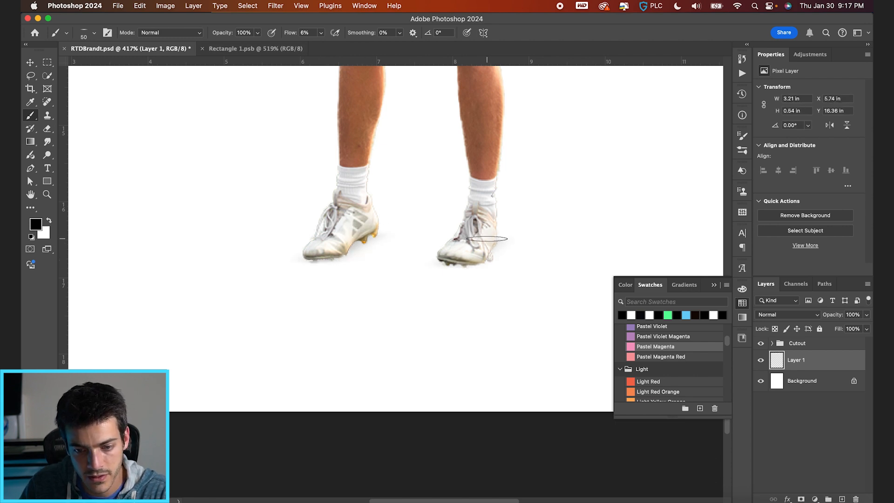
pyautogui.moveTo(453, 269); pyautogui.dragTo(454, 268)
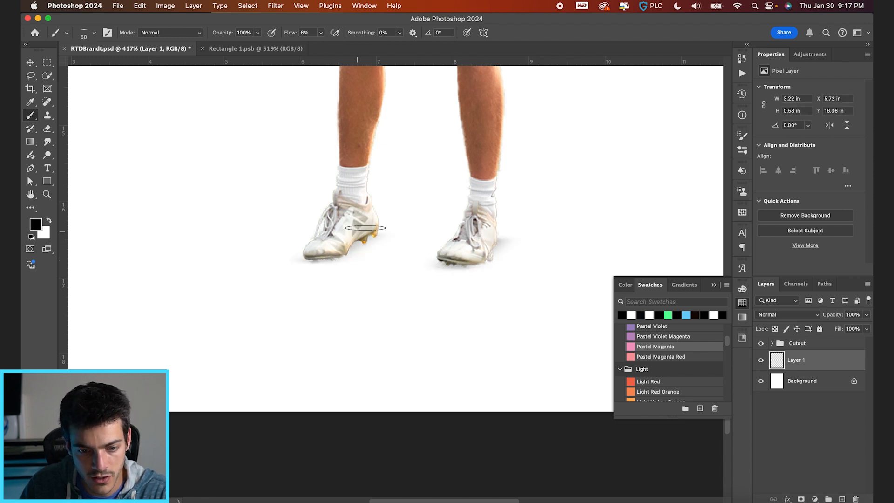
pyautogui.moveTo(365, 232); pyautogui.dragTo(354, 238)
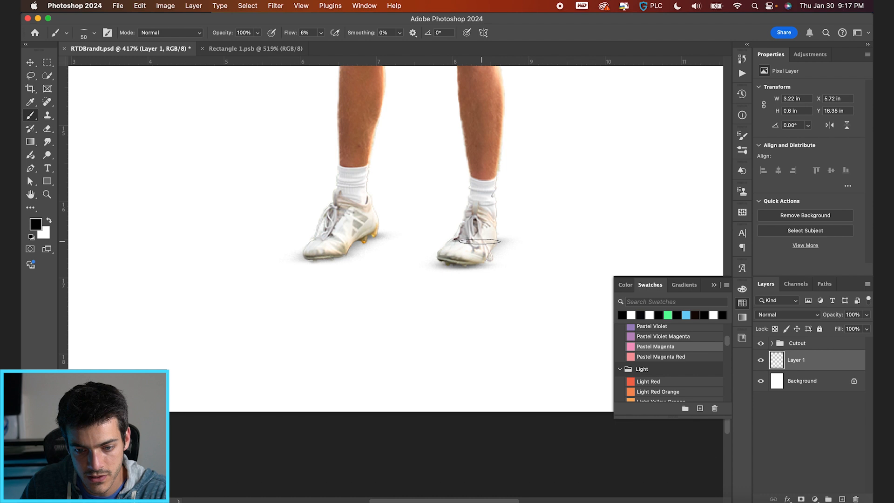
# On another new layer, paint a broad, faint black ground shadow about 13.9 in wide around both feet, enlarging the brush to 600 px.
pyautogui.scroll(-3, 396, 282)
pyautogui.press('alt+shift+super+n')
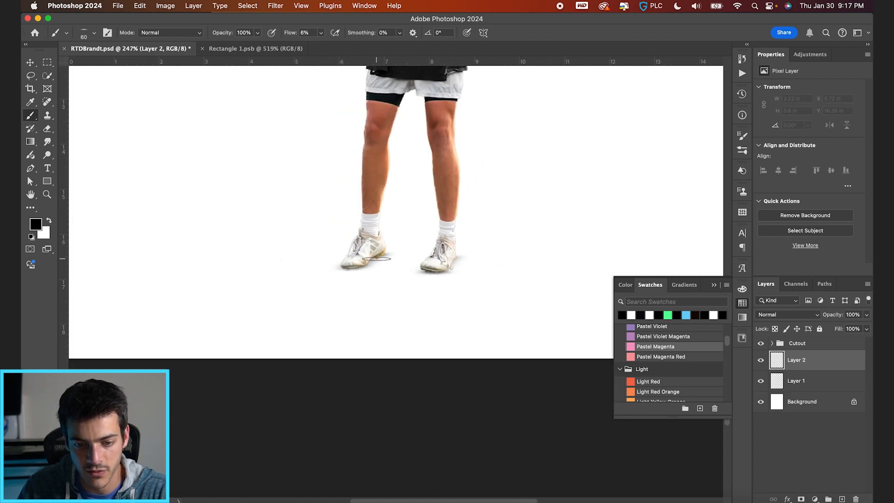
pyautogui.press(']')
pyautogui.press(']')
pyautogui.press(']')
pyautogui.press(']')
pyautogui.press(']')
pyautogui.press(']')
pyautogui.press(']')
pyautogui.press(']')
pyautogui.press(']')
pyautogui.press(']')
pyautogui.press(']')
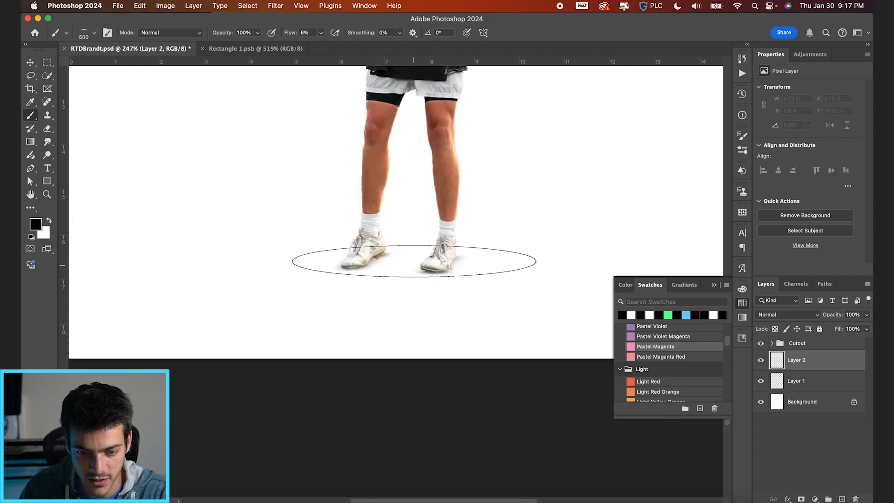
pyautogui.click(399, 262)
pyautogui.press('[')
pyautogui.press(']')
pyautogui.press(']')
pyautogui.click(401, 263)
pyautogui.click(392, 263)
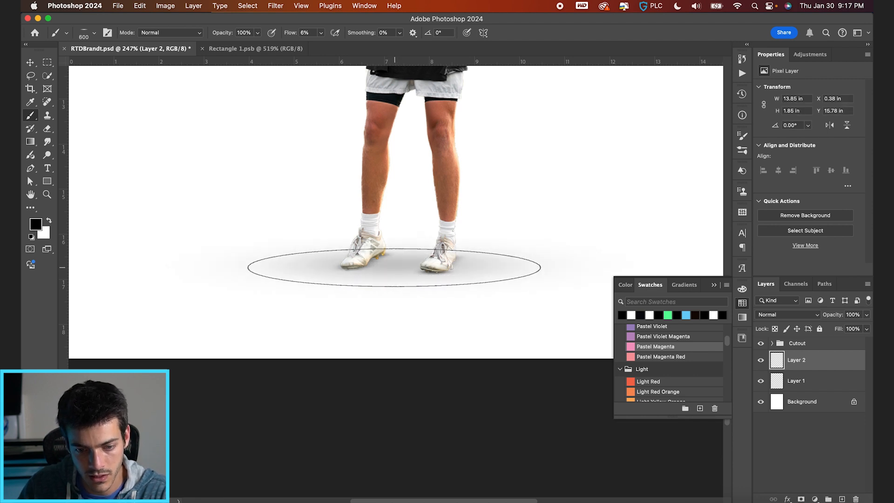
pyautogui.scroll(-3, 393, 264)
pyautogui.scroll(-3, 394, 268)
# Add a third shadow layer above the others and paint a wide soft shadow in front of the feet toward the frisbee side.
pyautogui.press('v')
pyautogui.scroll(4, 527, 247)
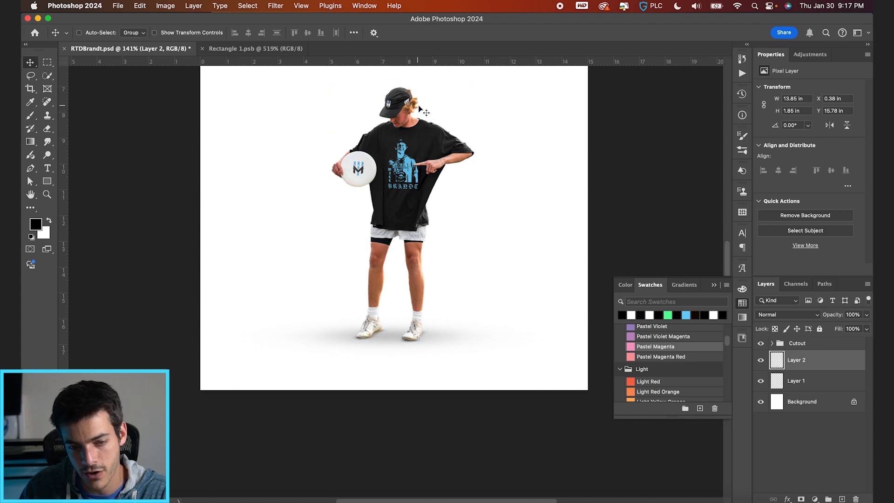
pyautogui.scroll(2, 475, 93)
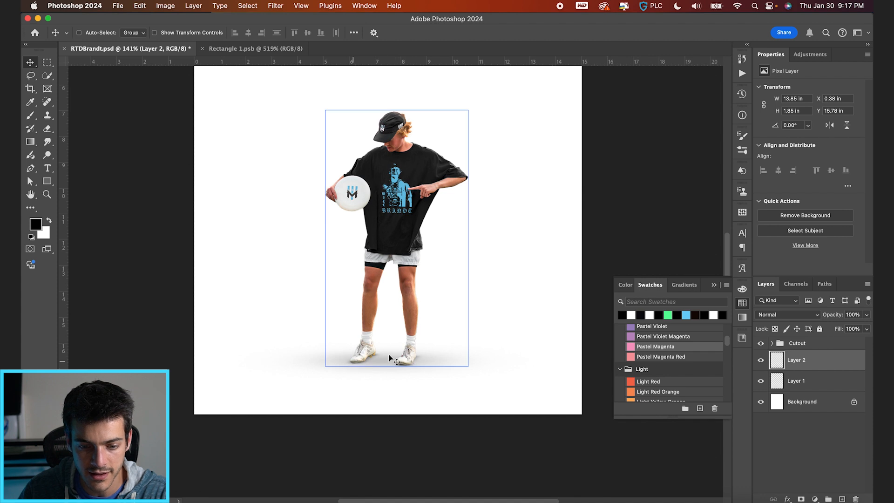
pyautogui.click(777, 372)
pyautogui.press('alt+shift+super+n')
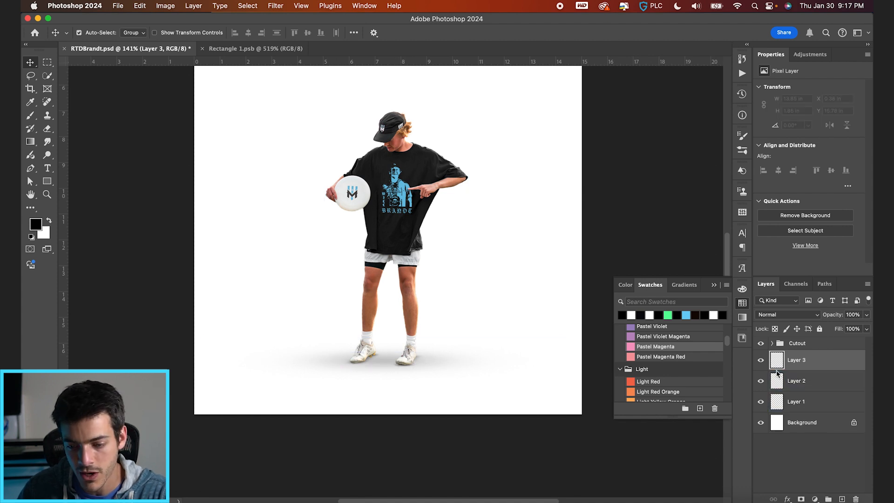
pyautogui.press('b')
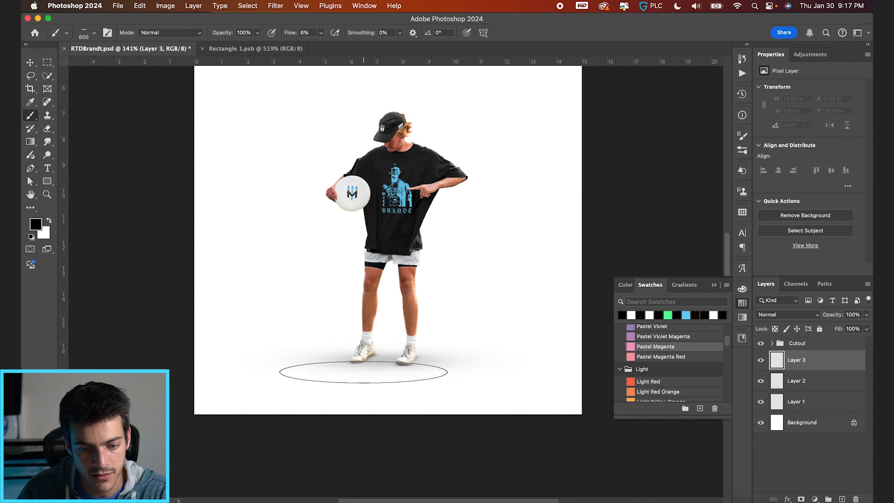
pyautogui.click(343, 382)
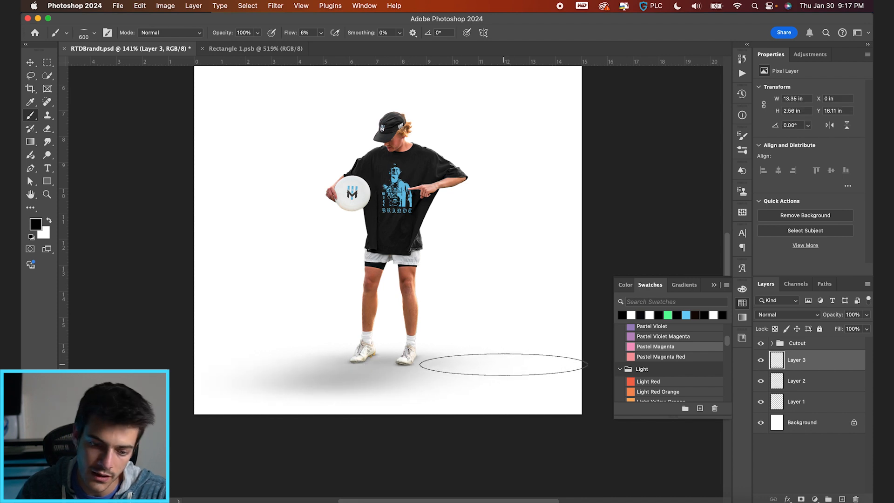
# Enlarge the brush to 900 px and extend the front shadow across the full 15 in poster width.
pyautogui.press(']')
pyautogui.press(']')
pyautogui.press(']')
pyautogui.click(326, 403)
pyautogui.scroll(-2, 344, 385)
pyautogui.scroll(-1, 347, 381)
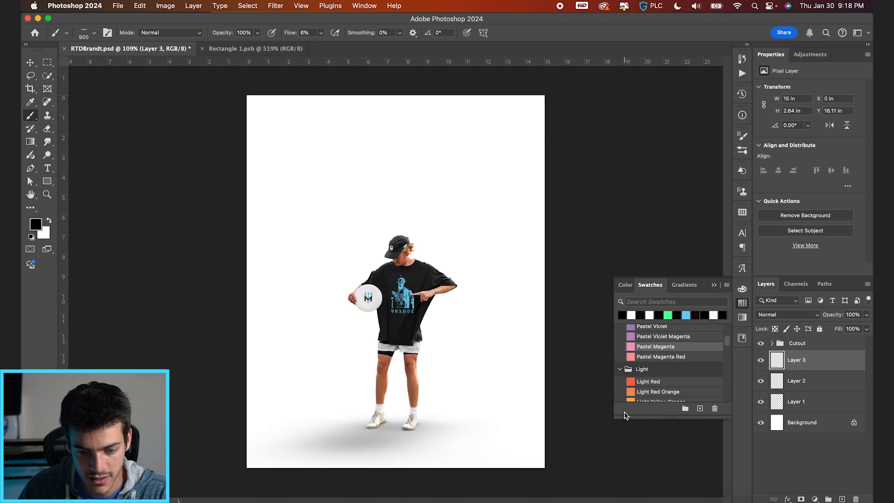
# Add a mask to the front shadow layer and paint it with a smaller soft brush to fade the shadow behind and beside both shoes.
pyautogui.click(801, 499)
pyautogui.press('[')
pyautogui.press('[')
pyautogui.press('[')
pyautogui.press('[')
pyautogui.press('[')
pyautogui.press('[')
pyautogui.press('[')
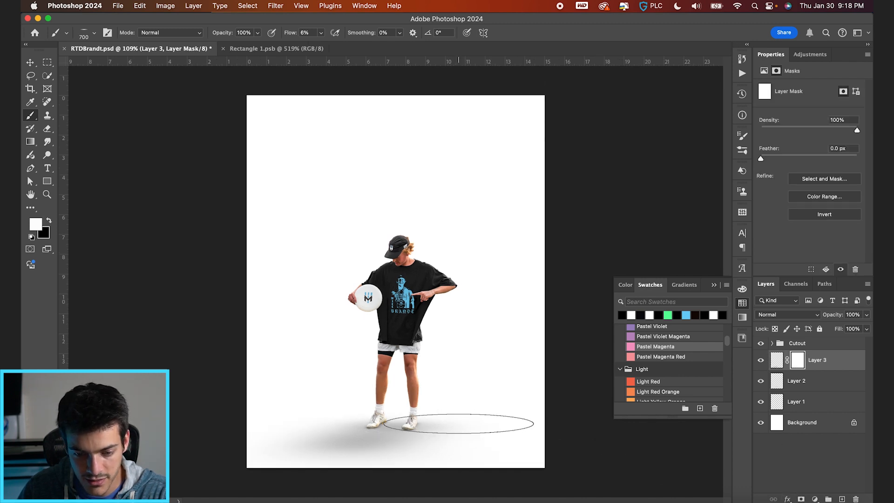
pyautogui.scroll(5, 458, 424)
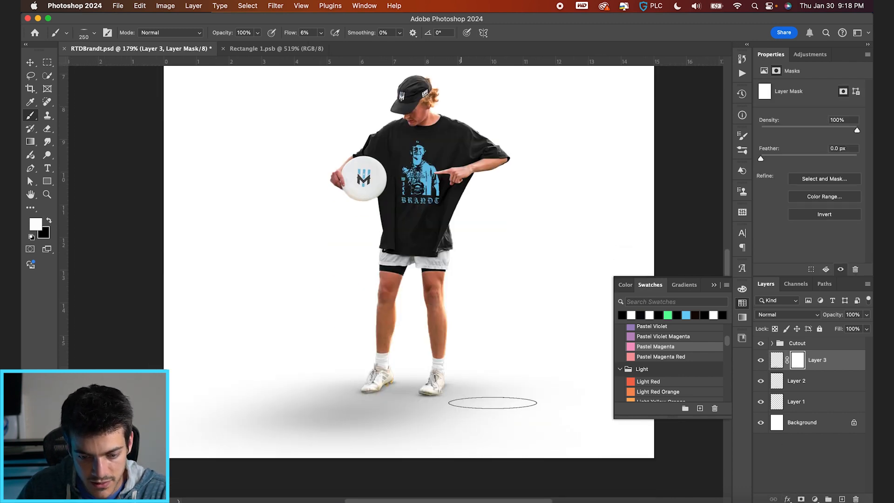
pyautogui.press('x')
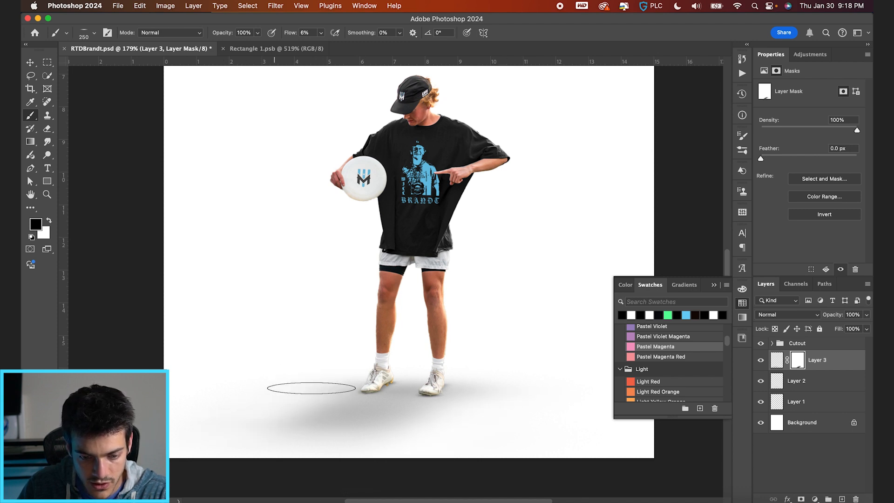
pyautogui.press('x')
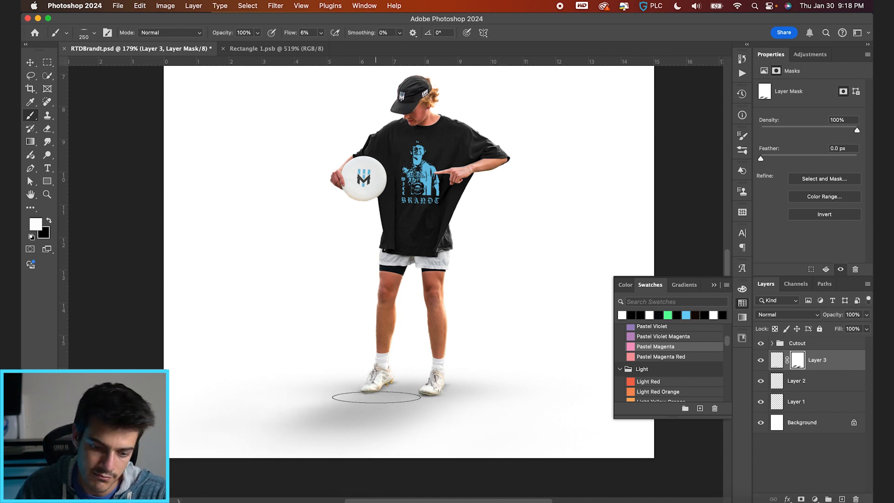
pyautogui.press('v')
pyautogui.scroll(-5, 428, 425)
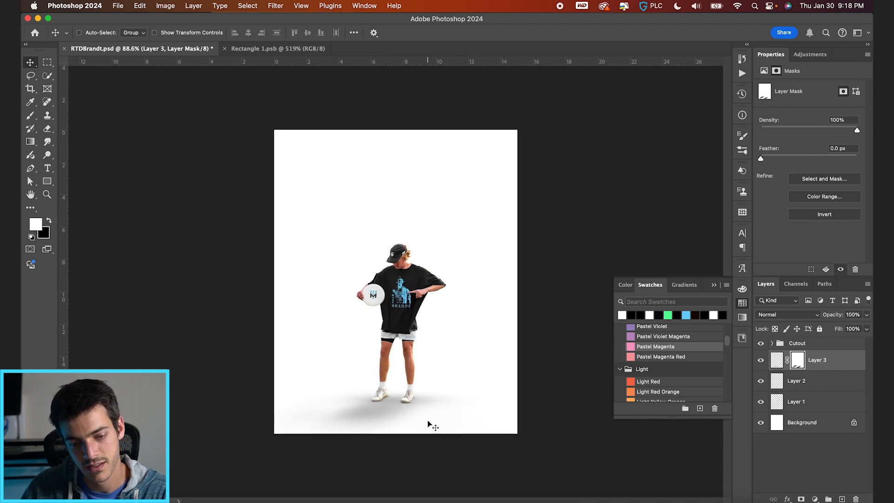
# Hide the wide front shadow layer for comparison and delete it.
pyautogui.click(761, 362)
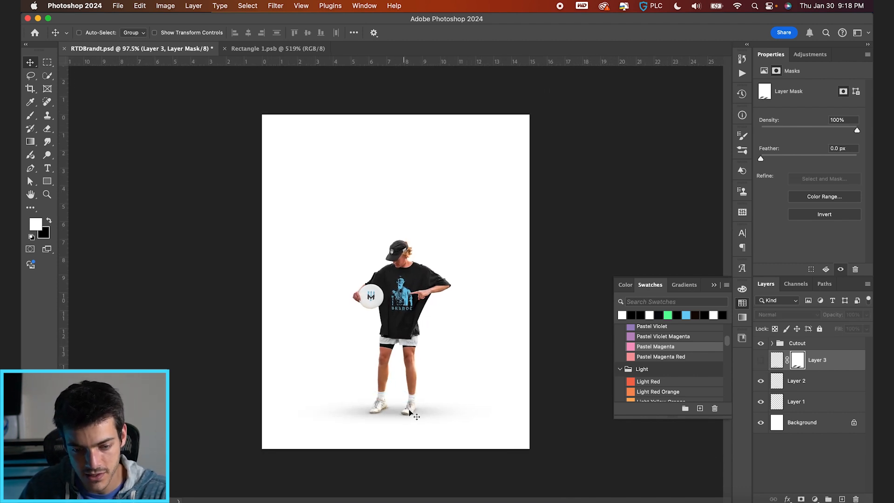
pyautogui.press('super+equal')
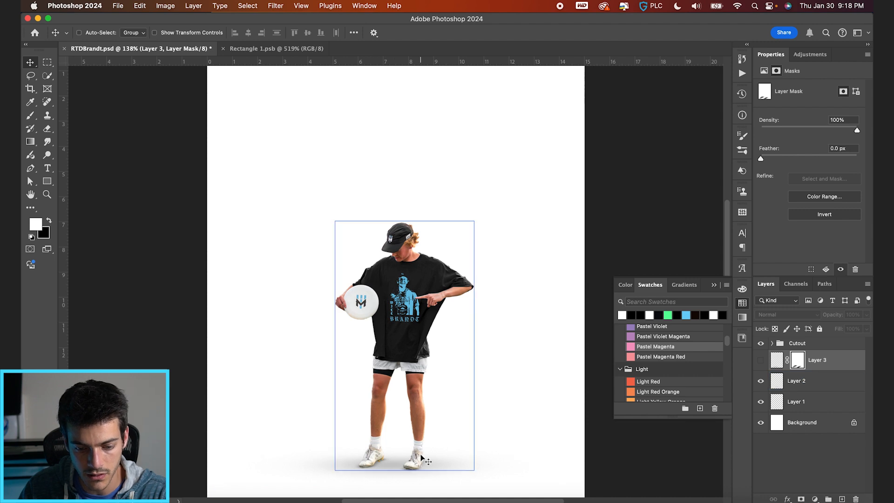
pyautogui.click(775, 364)
pyautogui.press('Delete')
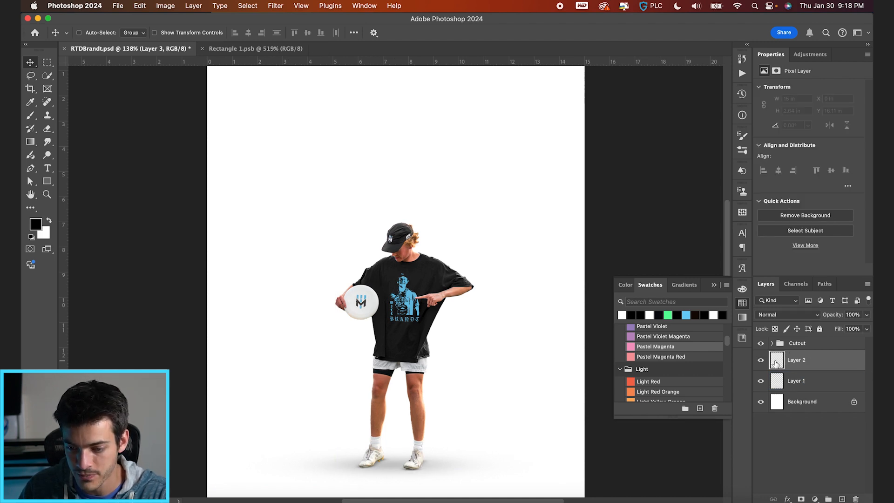
# Move the two remaining shadow layers into the Cutout group, beneath Group 1.
pyautogui.click(772, 344)
pyautogui.scroll(-5, 810, 406)
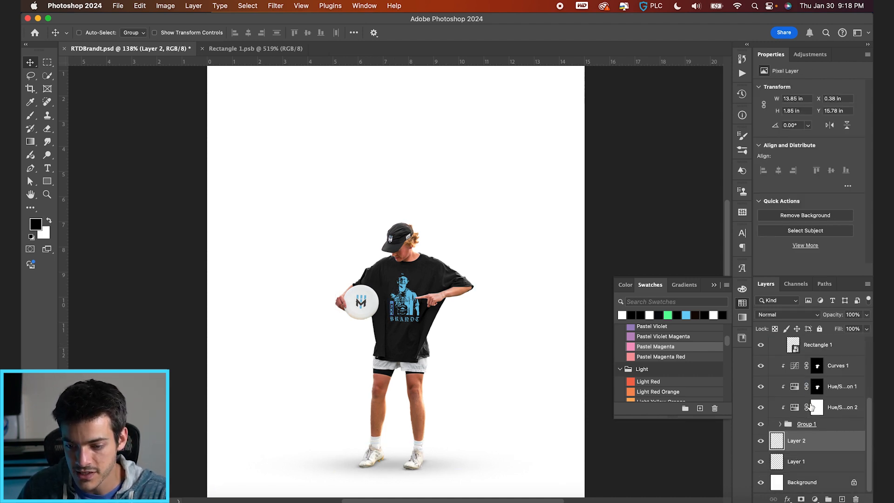
pyautogui.keyDown('shift'); pyautogui.click(791, 462); pyautogui.keyUp('shift')
pyautogui.moveTo(784, 437); pyautogui.dragTo(781, 382)
# Add a new empty layer inside the Design group, directly above the vertical name text layer.
pyautogui.click(781, 382)
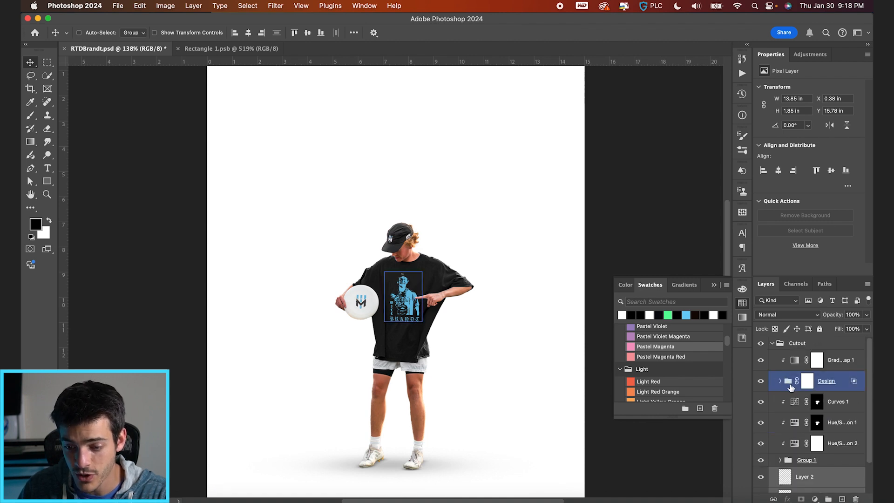
pyautogui.click(788, 386)
pyautogui.click(780, 382)
pyautogui.click(796, 404)
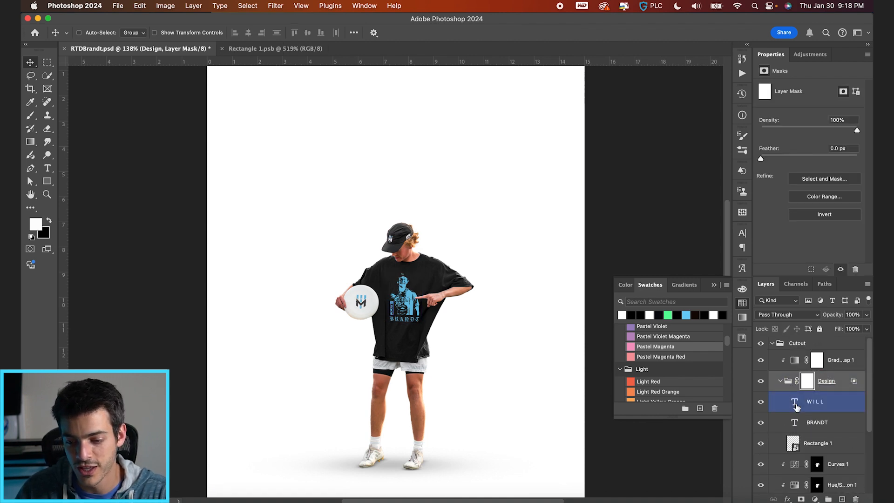
pyautogui.press('super+shift+alt+n')
pyautogui.press('super+plus')
pyautogui.press('super+plus')
pyautogui.scroll(-6, 432, 348)
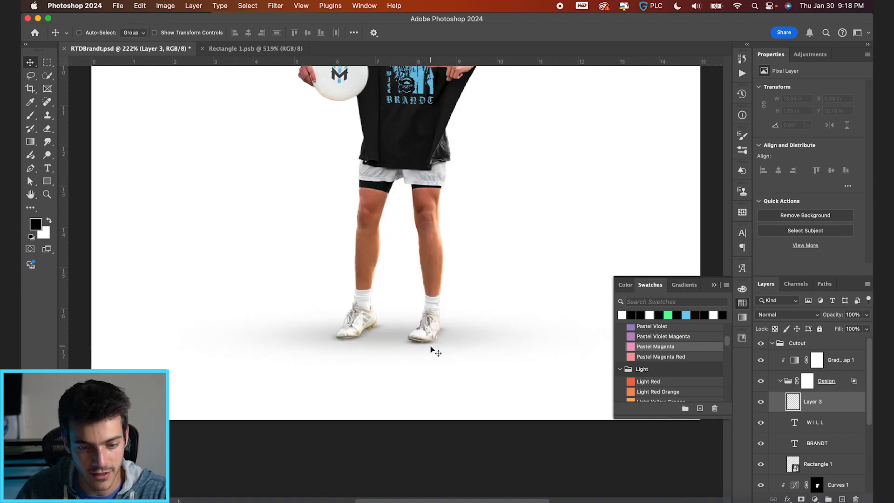
# Place a white letter "H" on the shirt below the print and set it in Zapf Dingbats to make a star.
pyautogui.press('super+plus')
pyautogui.press('super+plus')
pyautogui.scroll(7, 433, 349)
pyautogui.press('t')
pyautogui.press('x')
pyautogui.click(399, 336)
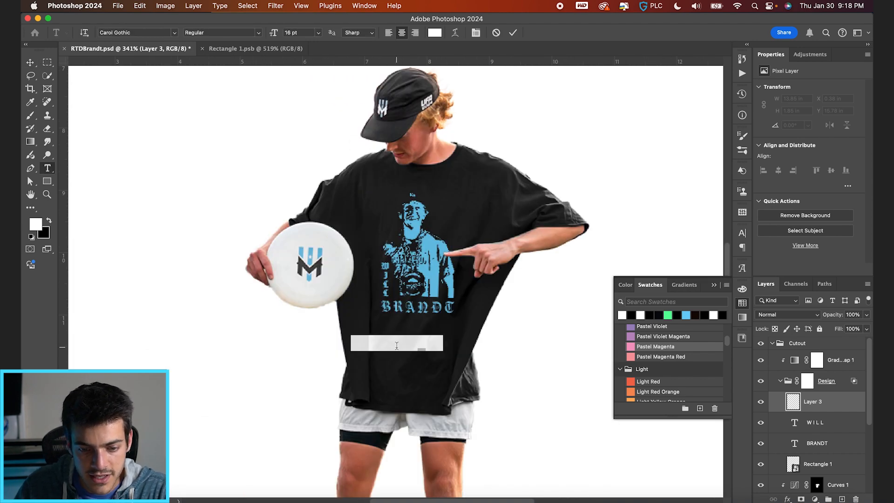
pyautogui.write('H')
pyautogui.press('super+a')
pyautogui.click(156, 33)
pyautogui.write('zap')
pyautogui.click(227, 87)
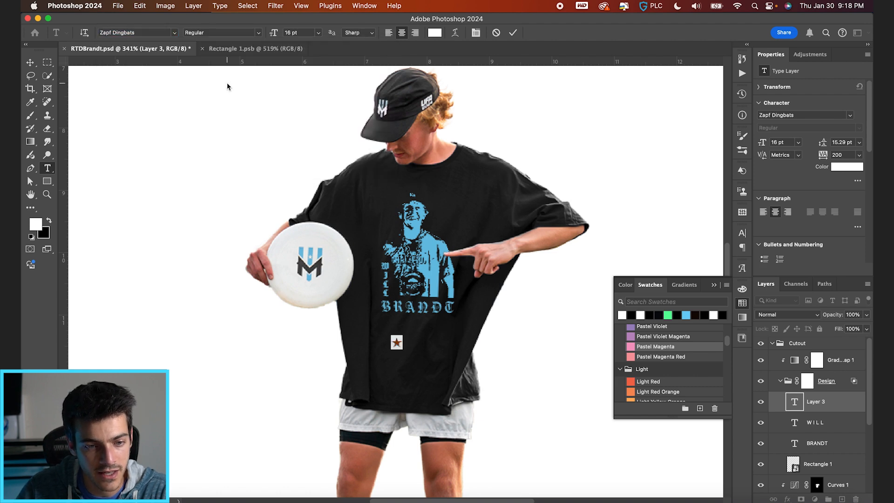
pyautogui.click(512, 33)
# Shrink the star to 13.38 pt and place it beside the vertical lettering, above the horizontal name.
pyautogui.press('v')
pyautogui.scroll(3, 396, 281)
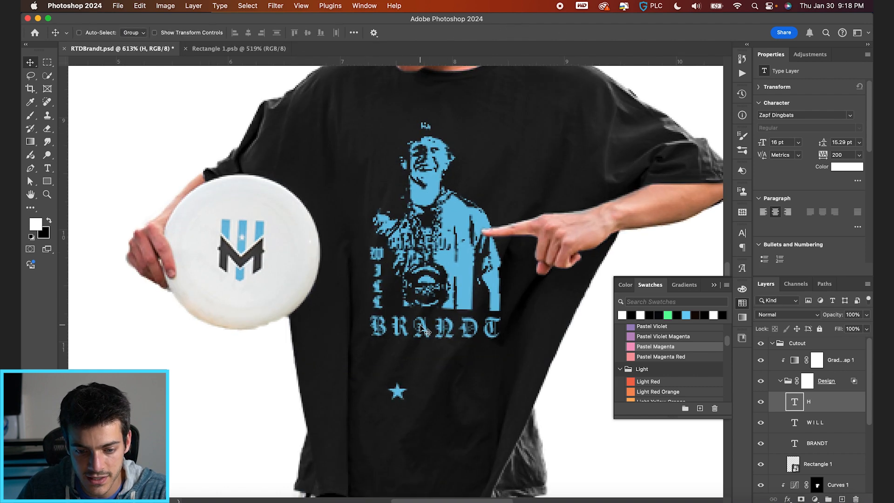
pyautogui.press('super+t')
pyautogui.moveTo(411, 382); pyautogui.dragTo(408, 307)
pyautogui.press('Return')
# Add a second star on a new line below the first and scale the pair down to 8.76 pt.
pyautogui.press('t')
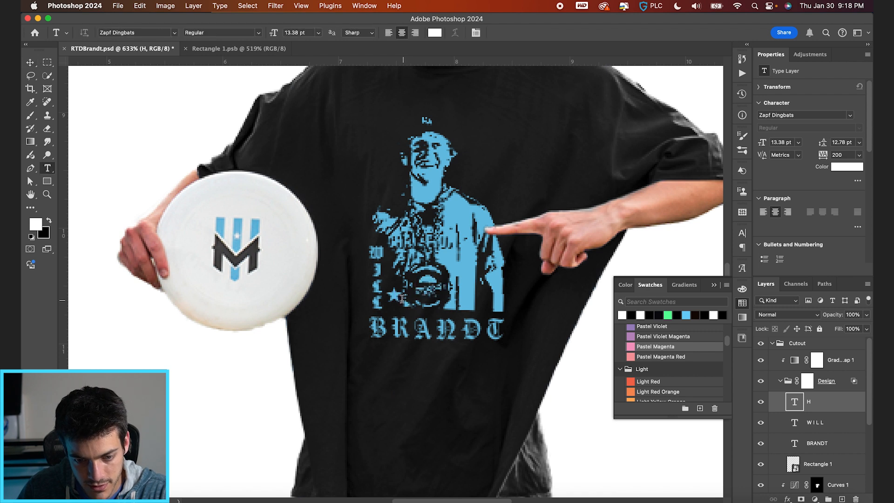
pyautogui.click(400, 297)
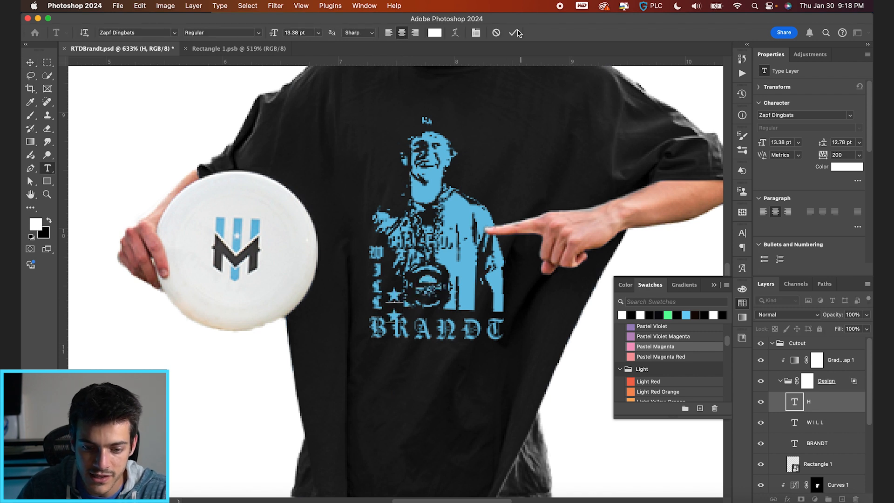
pyautogui.press('super+Return')
pyautogui.press('super+t')
pyautogui.moveTo(403, 287); pyautogui.dragTo(401, 297)
pyautogui.press('Return')
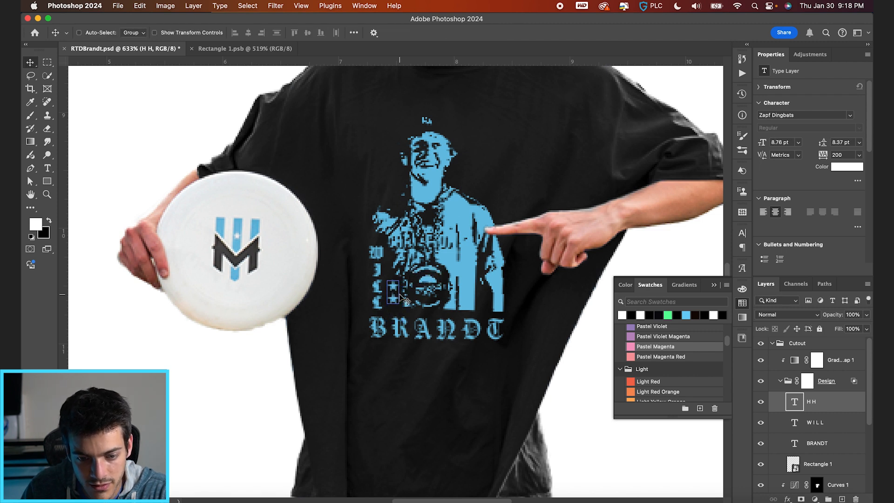
# Adjust the line spacing between the two stars, trying 9 and 11 pt and settling on 10 pt.
pyautogui.press('t')
pyautogui.click(474, 34)
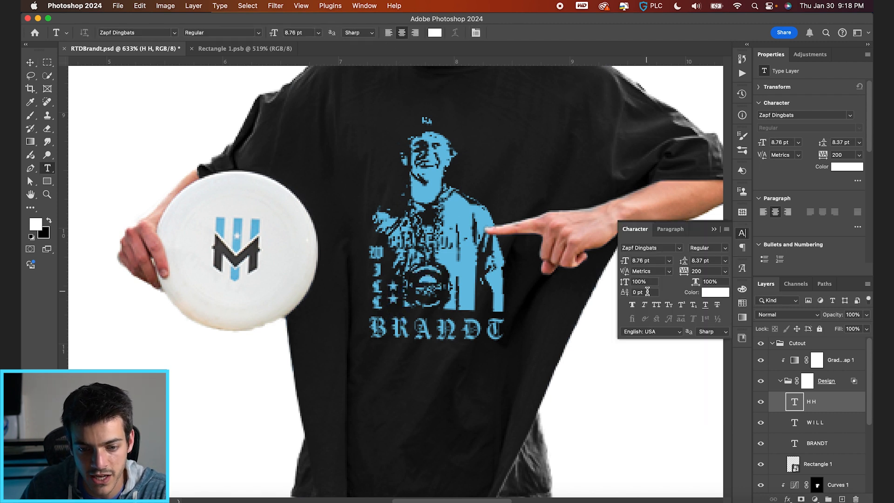
pyautogui.write('9')
pyautogui.press('Return')
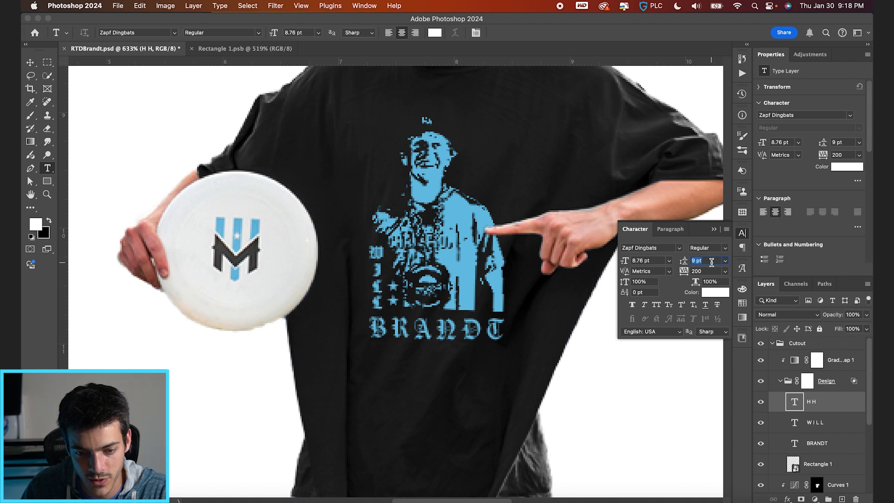
pyautogui.write('10')
pyautogui.press('Return')
pyautogui.press('Return')
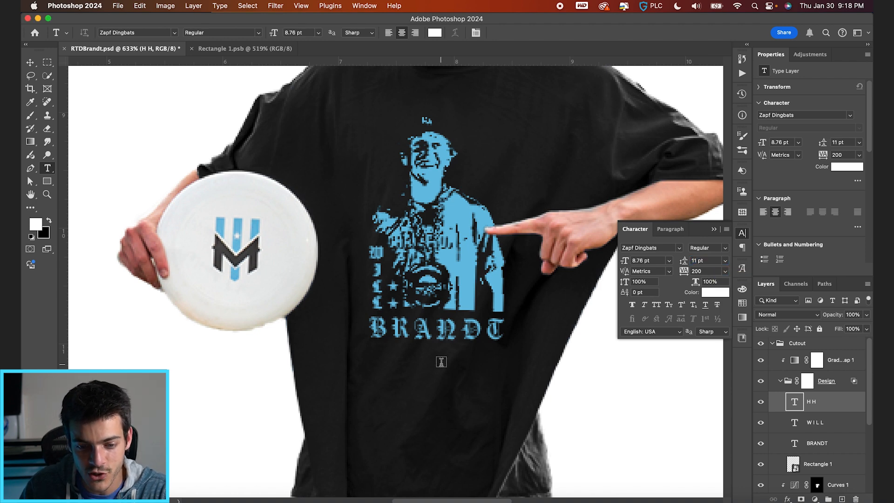
pyautogui.press('v')
pyautogui.press('super+minus')
pyautogui.press('super+minus')
pyautogui.press('super+minus')
pyautogui.press('super+minus')
pyautogui.scroll(5, 405, 284)
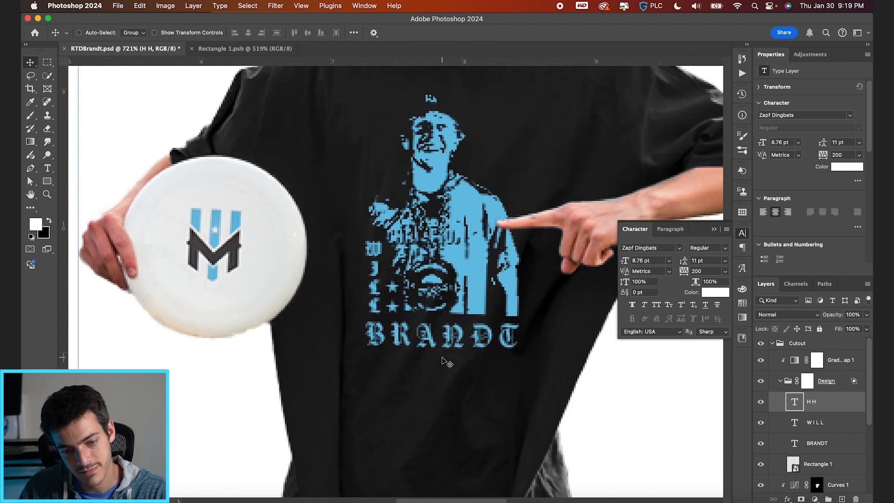
pyautogui.keyDown('super'); pyautogui.click(431, 300); pyautogui.keyUp('super')
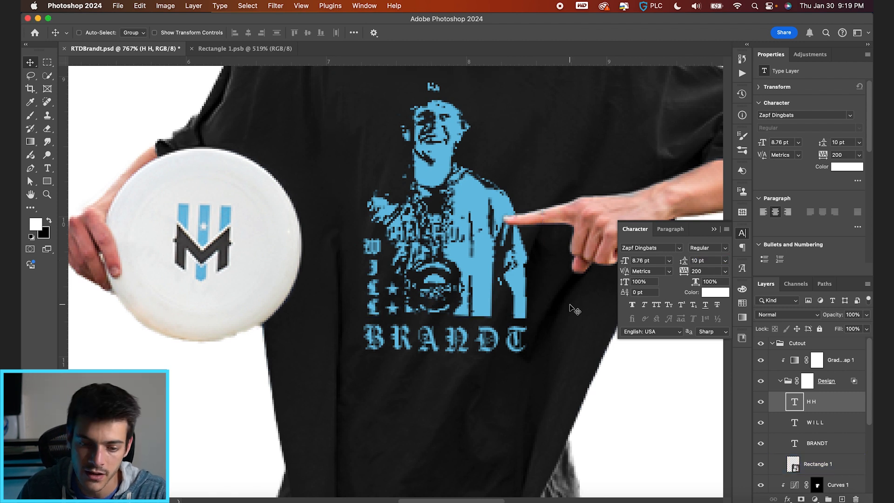
# Hide the Gradient Map adjustment above the Design group.
pyautogui.press('super+0')
pyautogui.scroll(2, 519, 329)
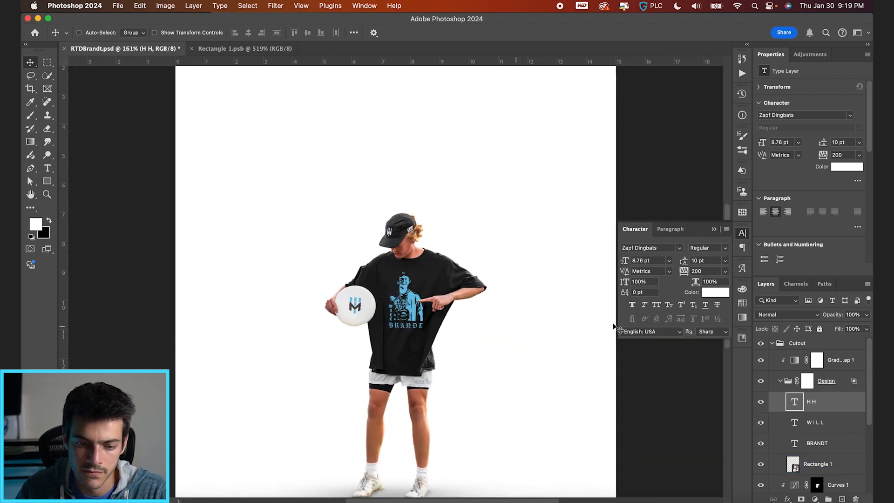
pyautogui.click(760, 361)
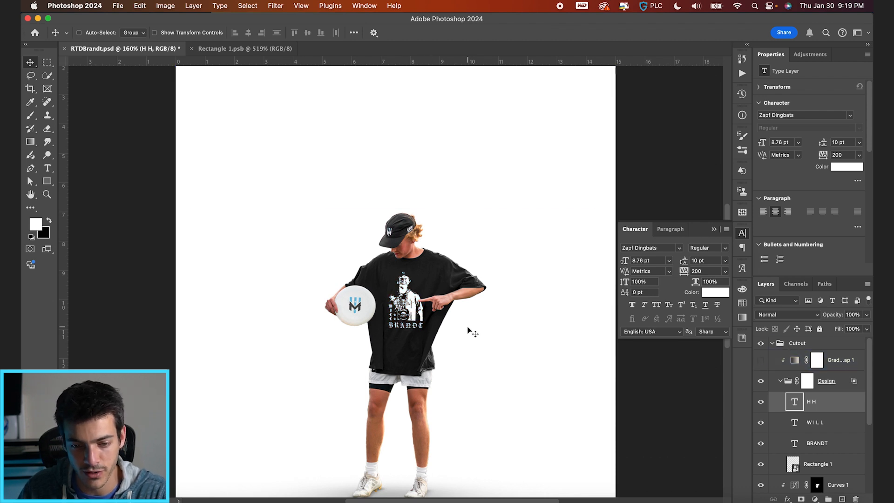
# Collapse the Design group, scale the shirt print down very slightly and nudge it toward the frisbee side.
pyautogui.click(789, 386)
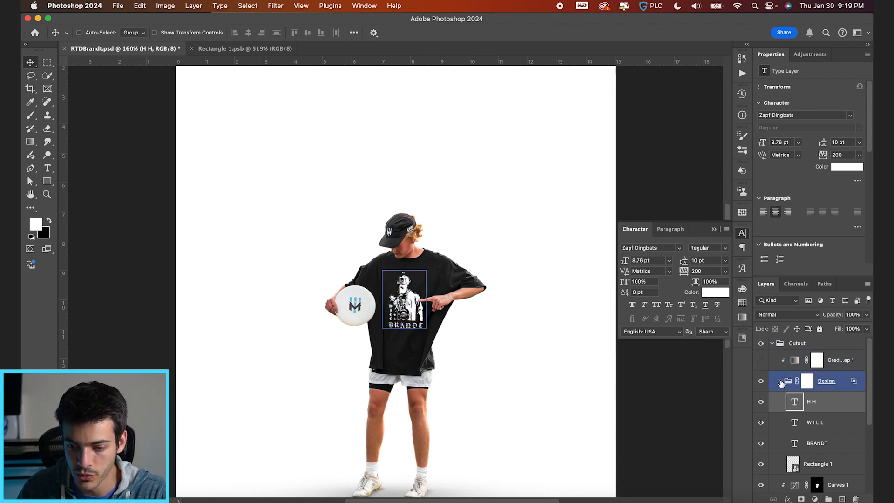
pyautogui.click(780, 381)
pyautogui.press('super+t')
pyautogui.moveTo(426, 270); pyautogui.dragTo(425, 271)
pyautogui.press('Return')
pyautogui.press('super+plus')
pyautogui.press('super+plus')
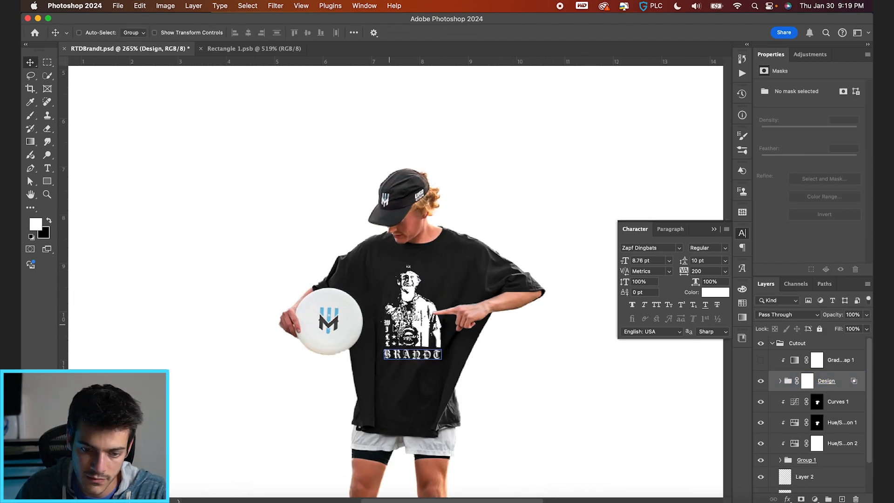
pyautogui.press('Left')
pyautogui.press('Left')
pyautogui.press('Left')
pyautogui.press('Left')
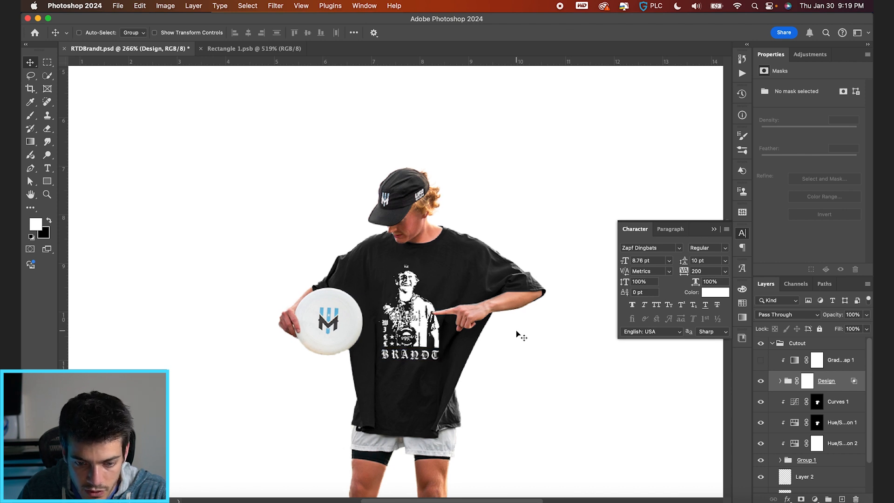
pyautogui.press('super+plus')
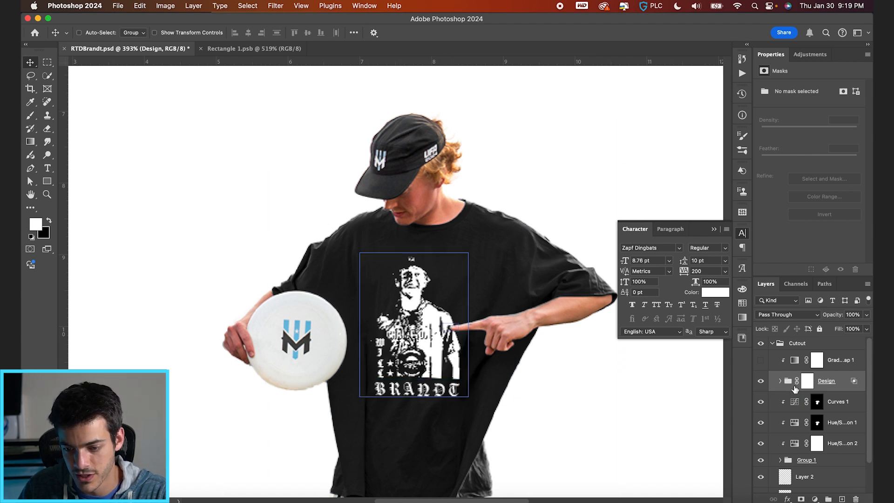
pyautogui.click(815, 498)
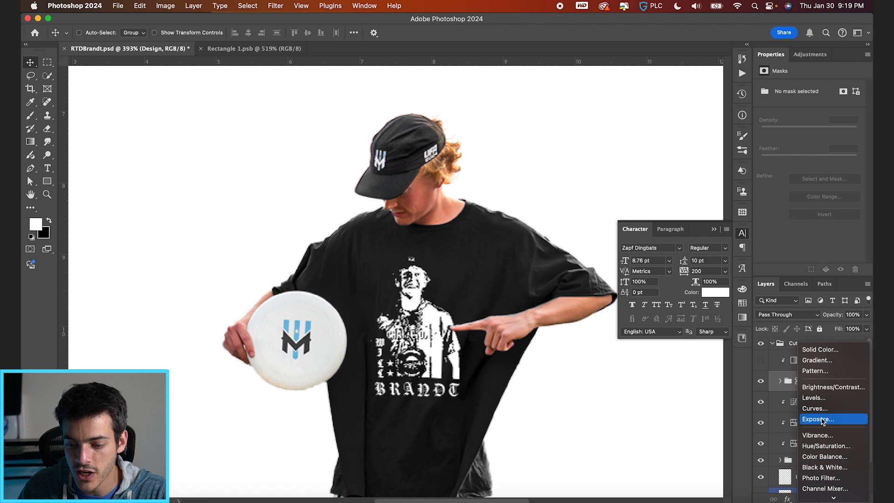
pyautogui.click(820, 418)
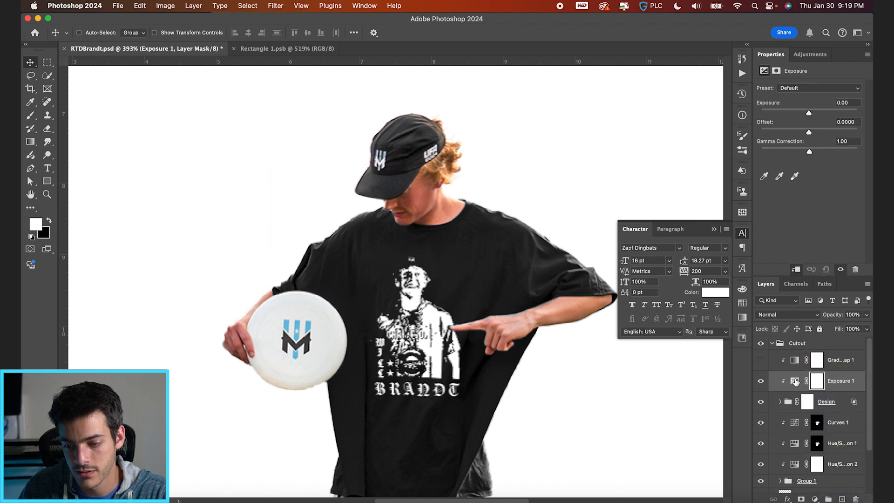
pyautogui.press('Delete')
# Add a Curves adjustment above the Design group, lower the white point's output to 88 and select the adjustment's mask.
pyautogui.click(791, 384)
pyautogui.click(815, 498)
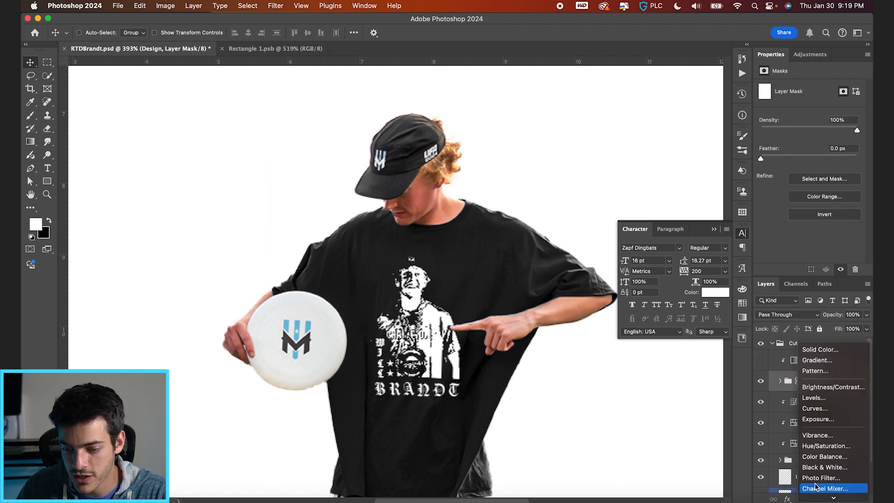
pyautogui.click(814, 408)
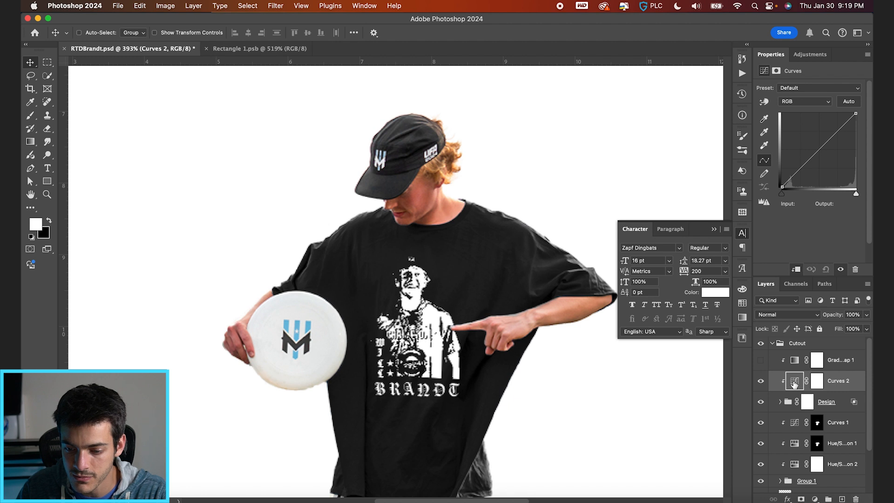
pyautogui.moveTo(856, 113); pyautogui.dragTo(855, 161)
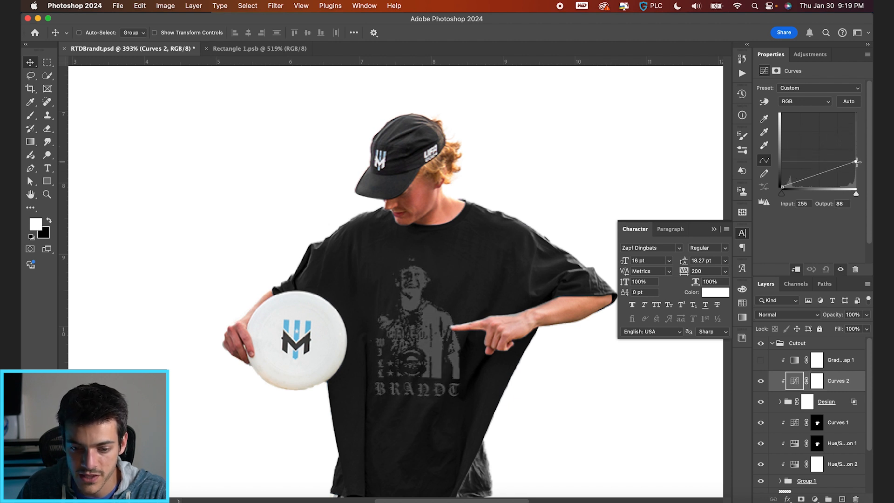
pyautogui.click(814, 386)
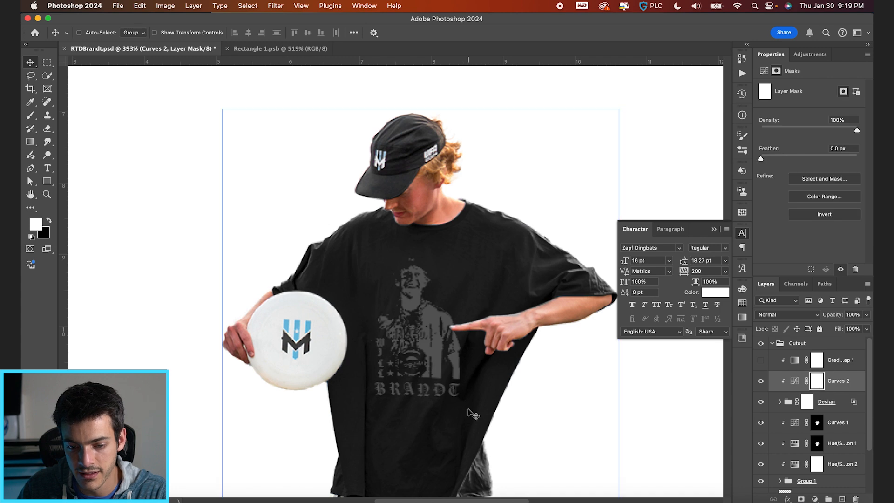
# Invert the Curves 2 layer mask to black so the darkening is hidden across the shirt print.
pyautogui.scroll(-3, 469, 409)
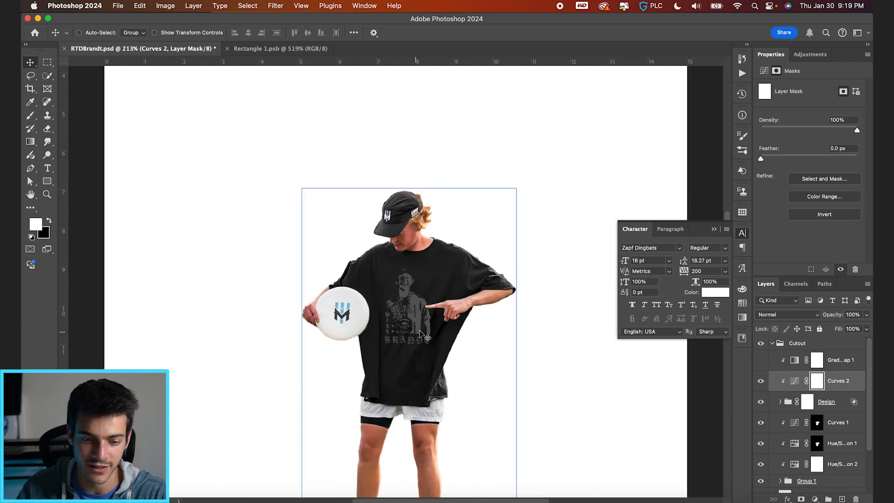
pyautogui.scroll(3, 459, 380)
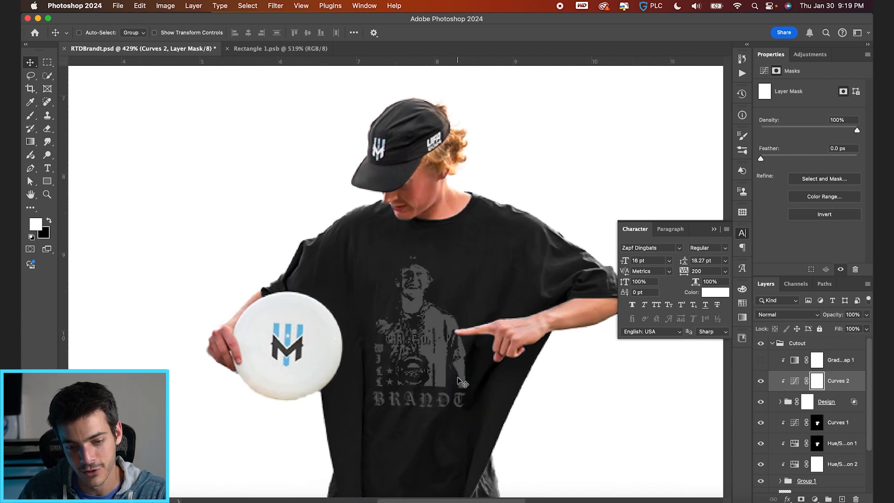
pyautogui.press('super+i')
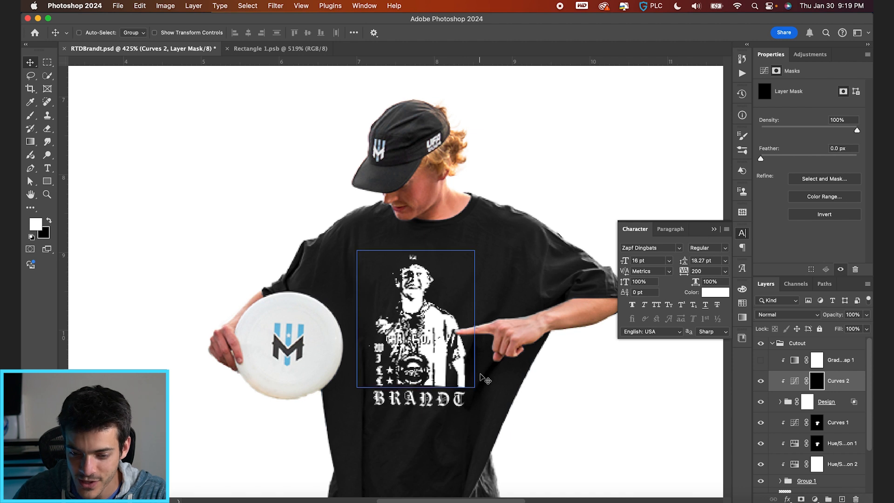
# With a size 60 white brush at 100% flow, paint the Curves 2 mask over the print's lower corner beneath the pointing hand.
pyautogui.press('b')
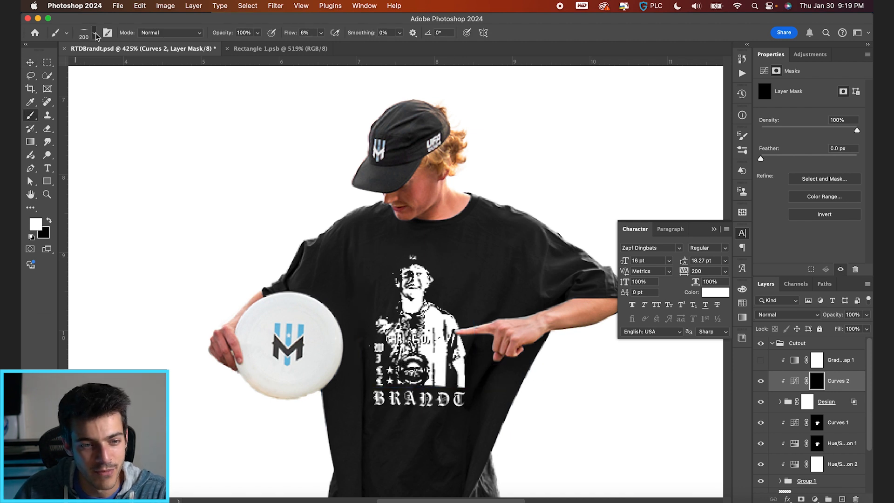
pyautogui.click(95, 35)
pyautogui.click(95, 35)
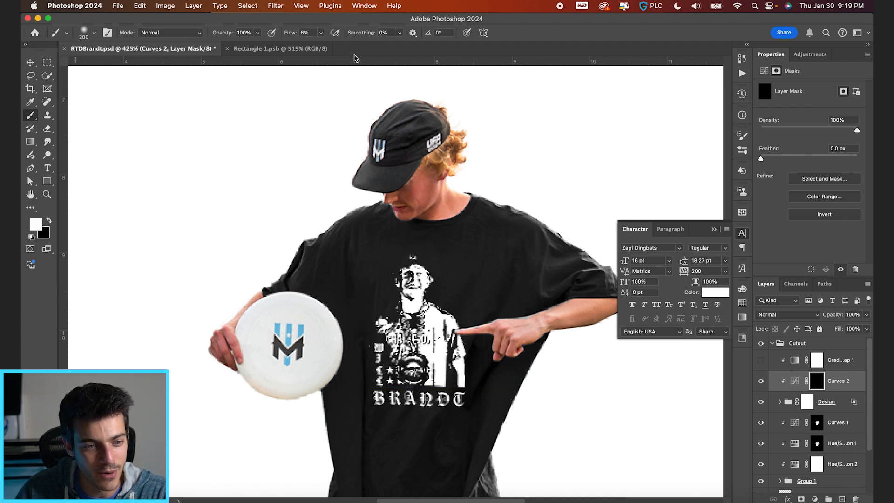
pyautogui.press('[')
pyautogui.press('[')
pyautogui.press('[')
pyautogui.press('[')
pyautogui.press('[')
pyautogui.press('[')
pyautogui.press('[')
pyautogui.press('[')
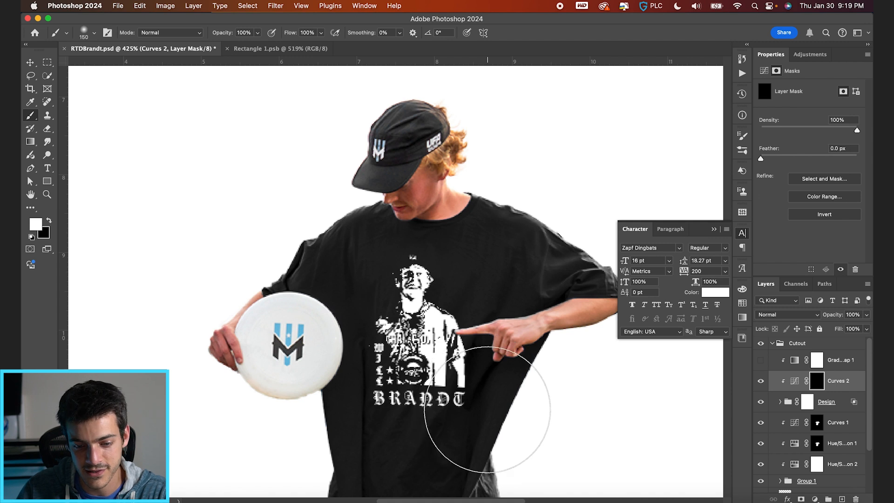
pyautogui.press('x')
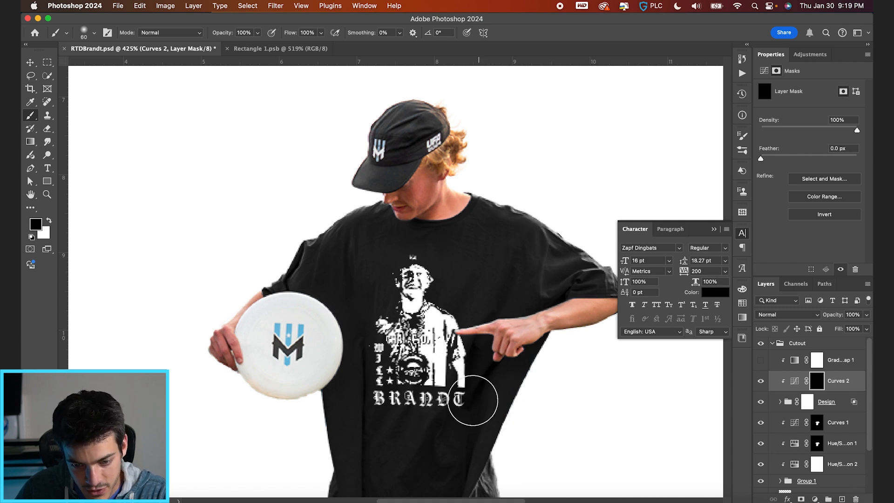
pyautogui.press('x')
pyautogui.moveTo(465, 421)
pyautogui.mouseDown()
pyautogui.moveTo(505, 339)
pyautogui.moveTo(452, 452)
pyautogui.moveTo(483, 383)
pyautogui.mouseUp()
# Reduce the brush to size 35 and paint black on the Curves 2 mask to brighten the print inward from the shaded corner.
pyautogui.press('[')
pyautogui.press('[')
pyautogui.press('[')
pyautogui.press('[')
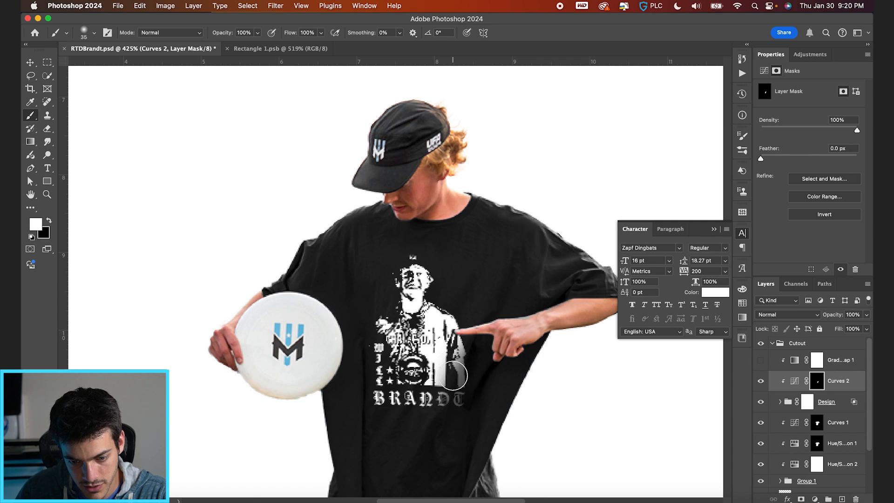
pyautogui.press('x')
pyautogui.moveTo(445, 357); pyautogui.dragTo(422, 400)
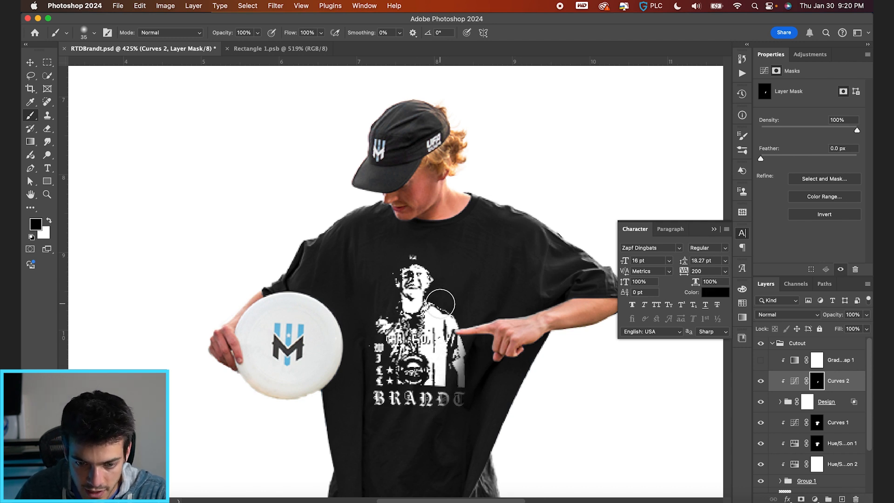
# Paint white on the Curves 2 mask along the print's frisbee-side edge and lower lettering with a size 45 brush, then undo the last stroke.
pyautogui.press('x')
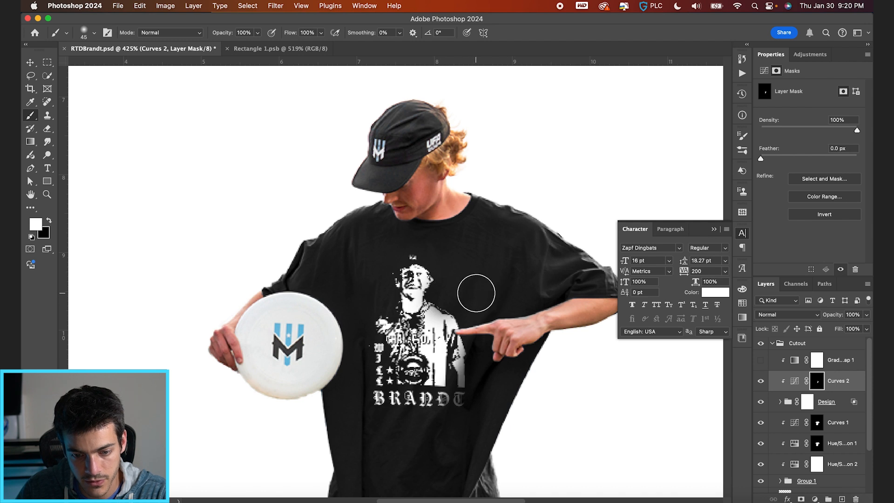
pyautogui.moveTo(377, 309); pyautogui.dragTo(364, 323)
pyautogui.moveTo(373, 383); pyautogui.dragTo(397, 418)
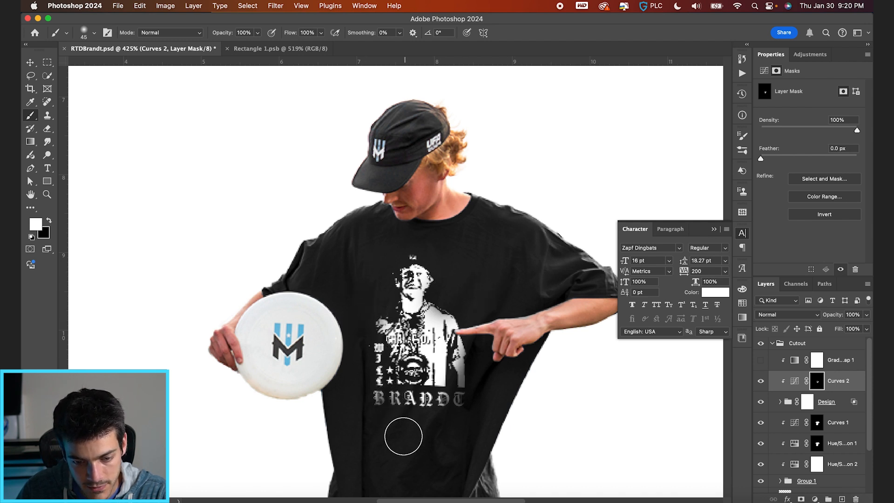
pyautogui.press('super+z')
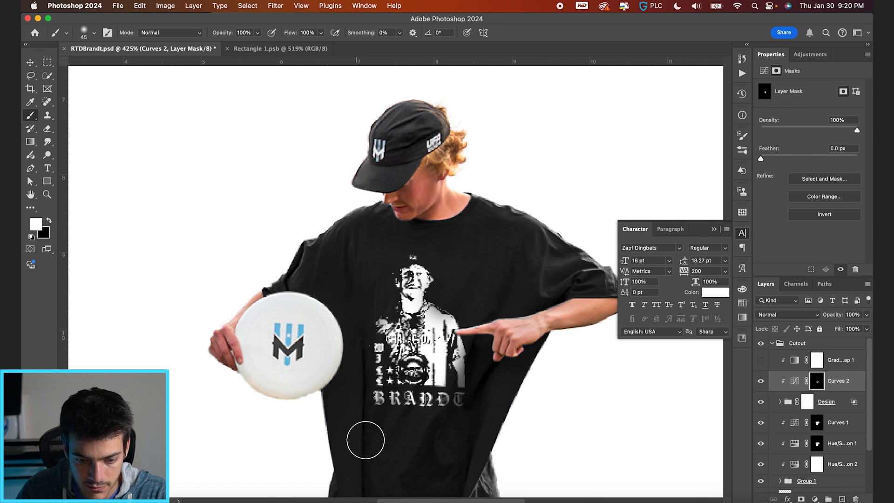
# Save the poster document and collapse the Cutout group.
pyautogui.press('v')
pyautogui.press('super+0')
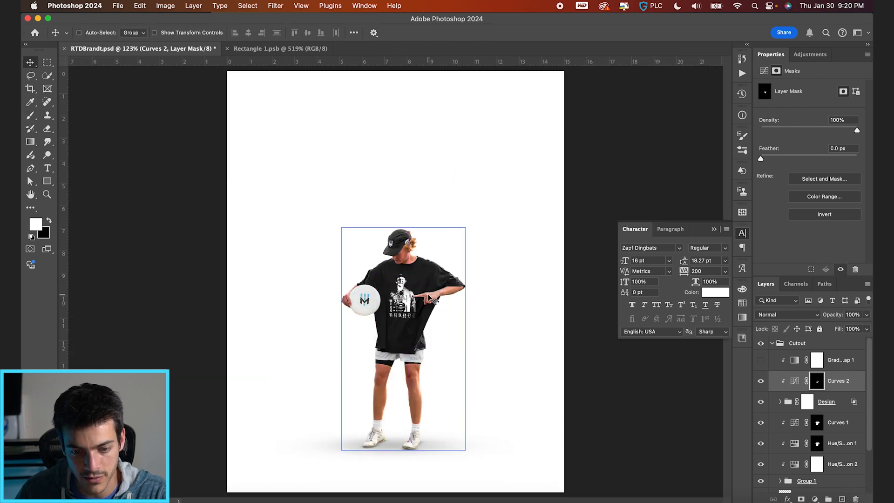
pyautogui.press('super+plus')
pyautogui.press('super+s')
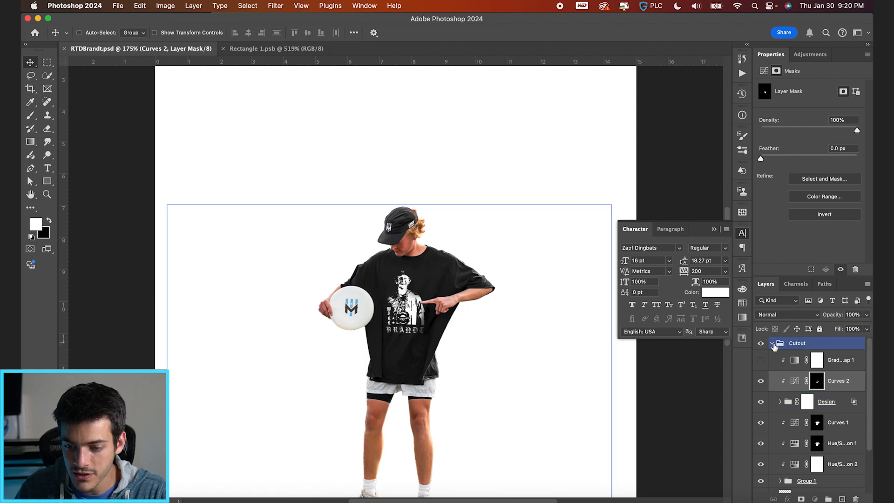
pyautogui.click(772, 344)
pyautogui.press('super+minus')
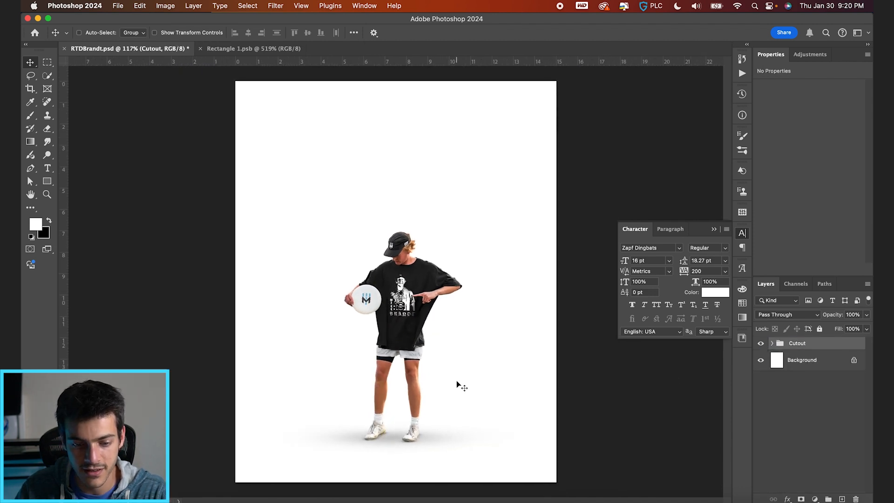
# Add a Selective Color adjustment clipped to Group 1, with Reds at cyan +22, magenta +5, yellow -8 and black -23.
pyautogui.click(772, 344)
pyautogui.click(792, 368)
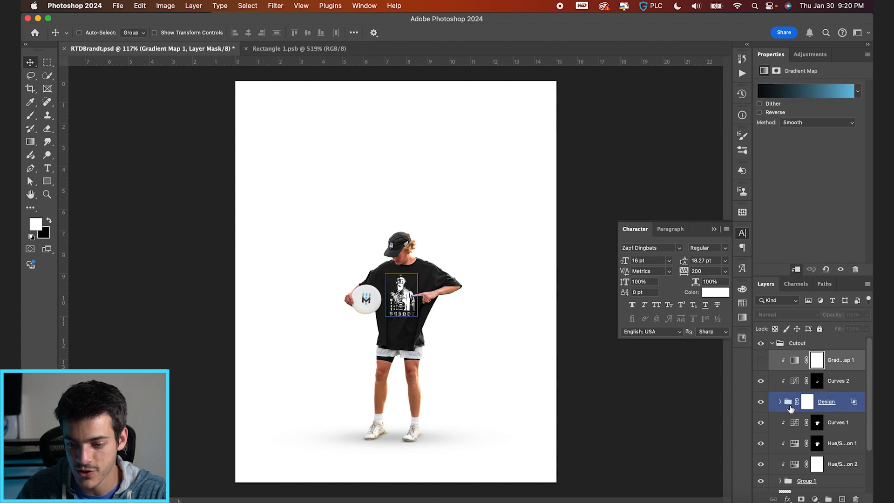
pyautogui.scroll(-3, 801, 405)
pyautogui.click(805, 424)
pyautogui.click(815, 499)
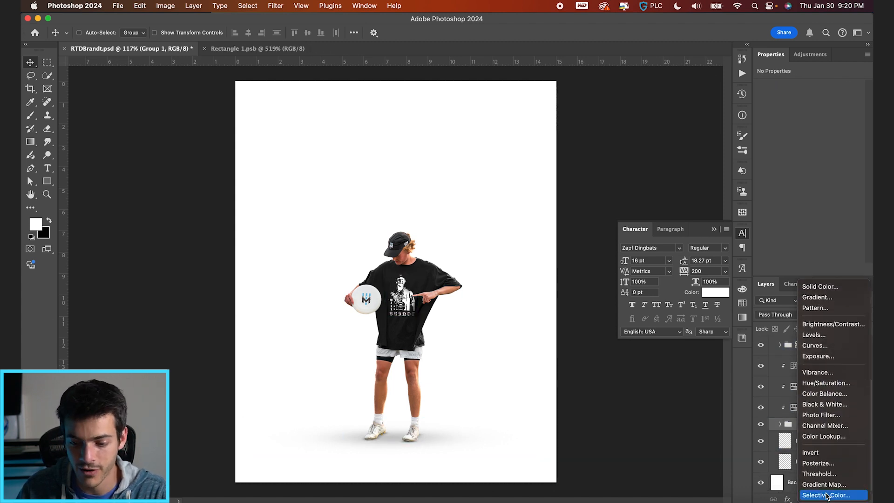
pyautogui.click(822, 491)
pyautogui.click(794, 429)
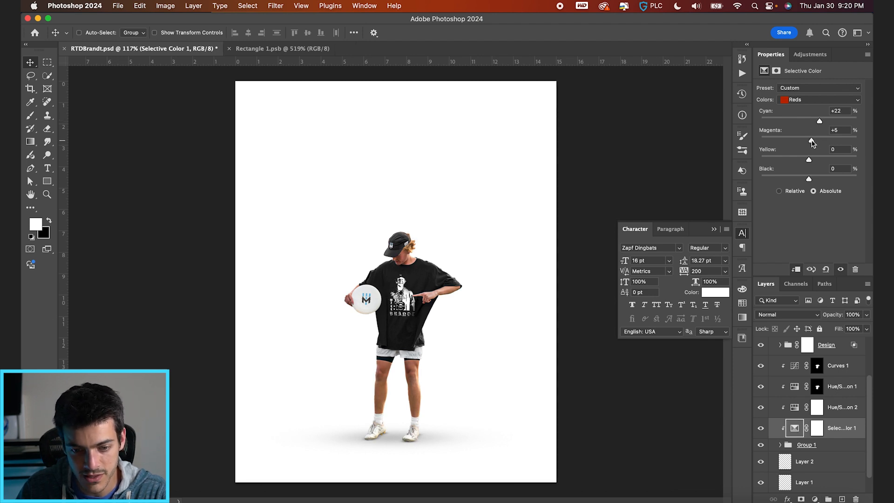
pyautogui.moveTo(810, 182); pyautogui.dragTo(804, 183)
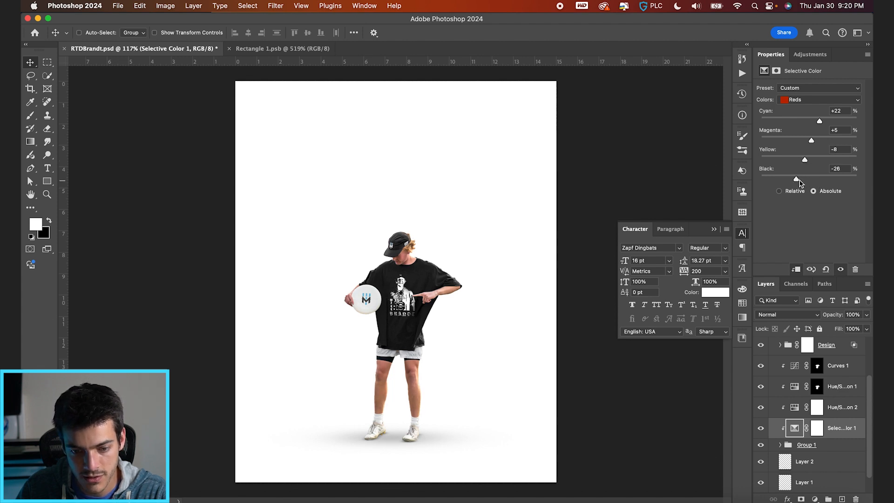
pyautogui.scroll(-2, 454, 444)
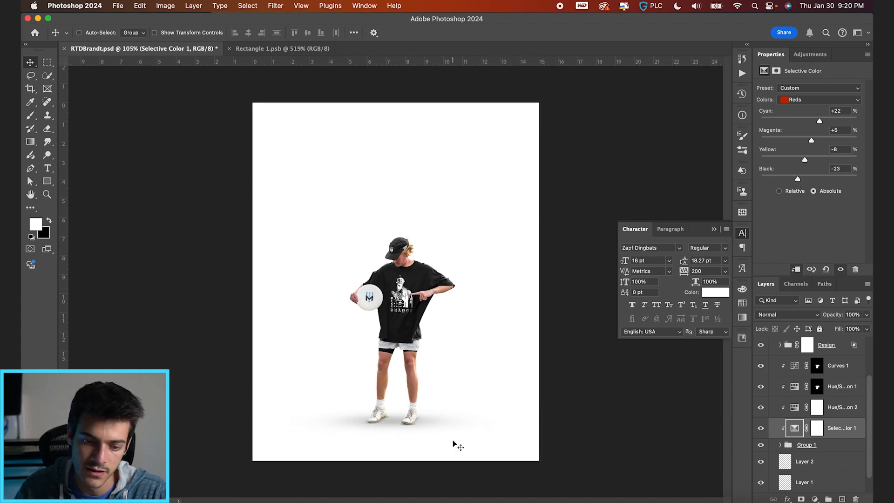
# Collapse the Cutout group and select the Background layer.
pyautogui.scroll(3, 795, 449)
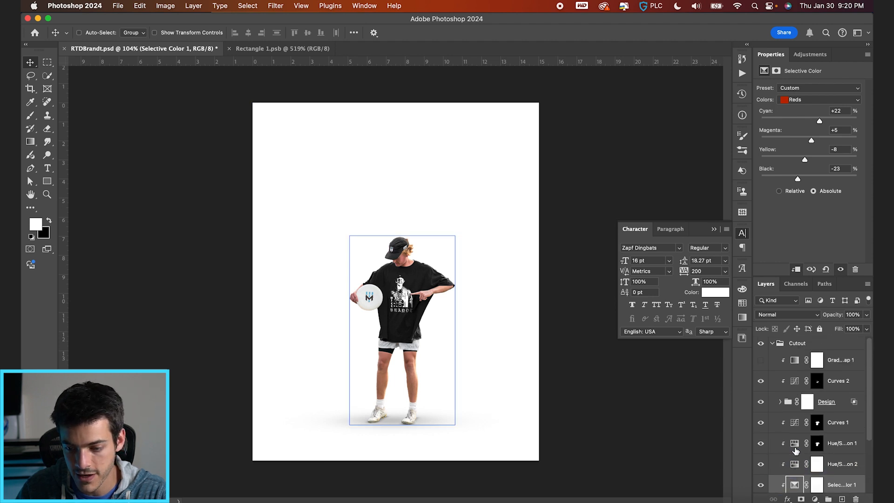
pyautogui.click(771, 343)
pyautogui.click(800, 361)
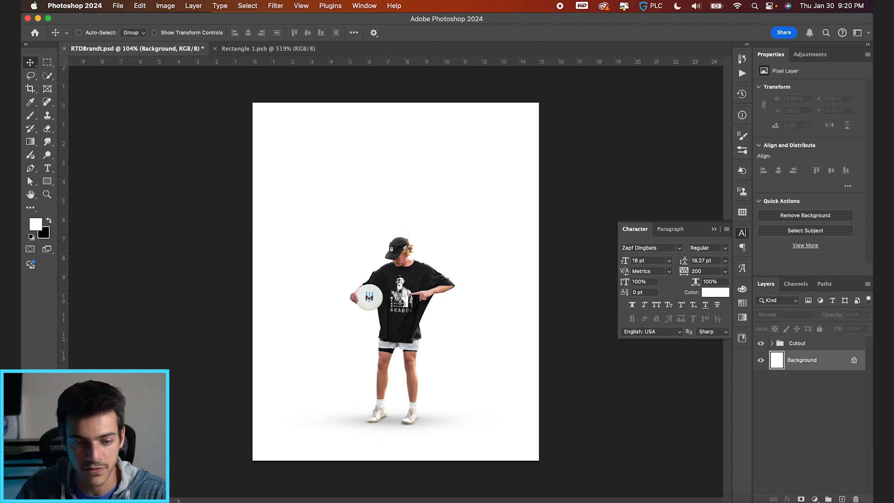
# Switch to the Assets folder in Finder and preview the JPEG player photos to choose a background image.
pyautogui.press('super+Tab')
pyautogui.click(227, 132)
pyautogui.press('space')
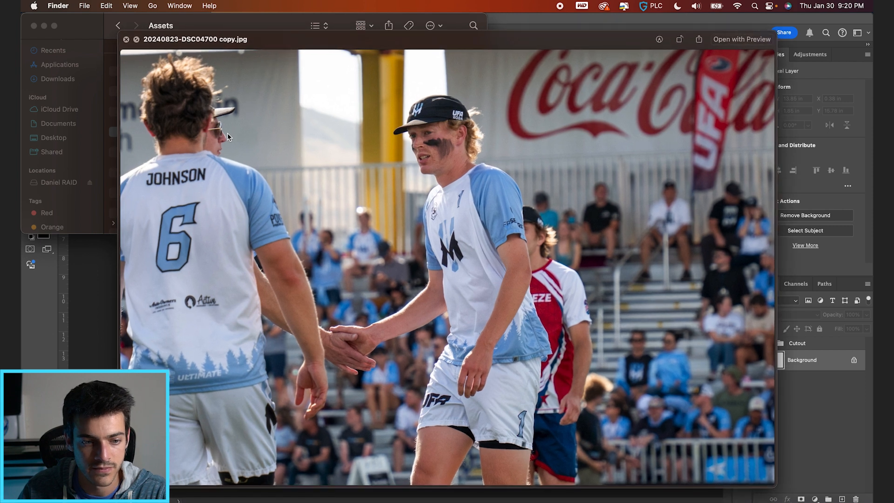
pyautogui.press('Down')
pyautogui.press('Up')
pyautogui.press('Up')
pyautogui.press('Up')
pyautogui.press('Up')
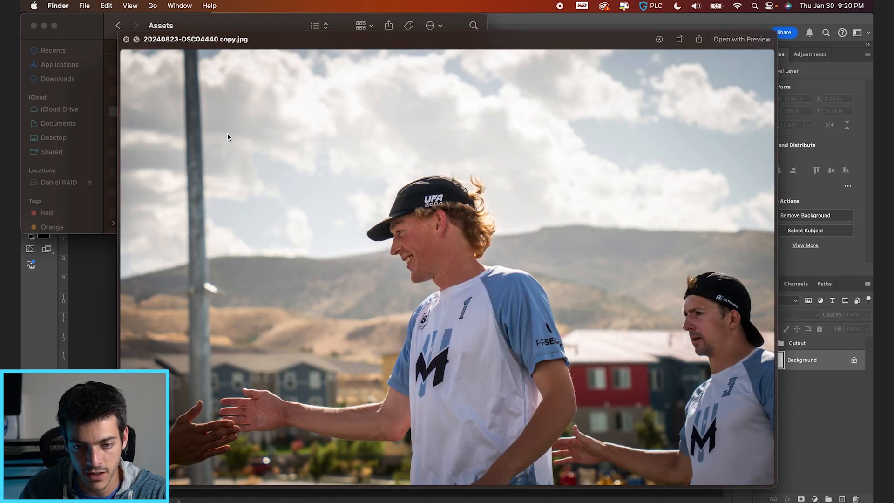
pyautogui.press('Down')
pyautogui.press('space')
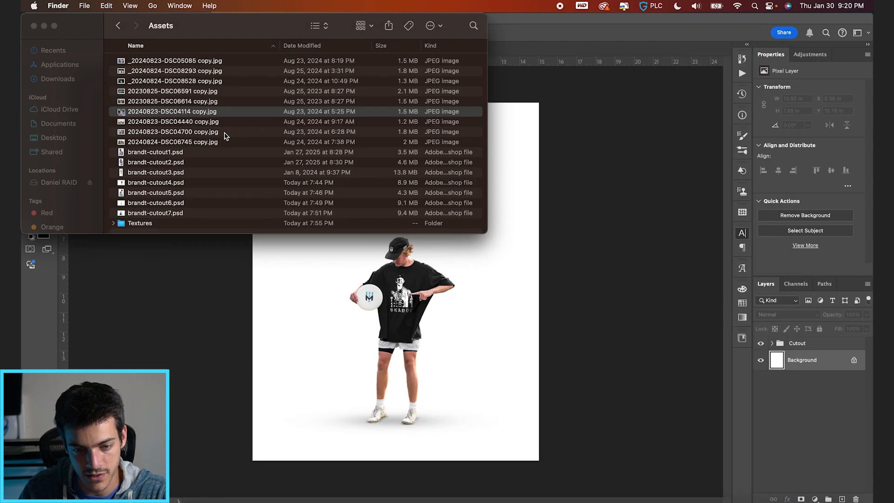
# Place 20240823-DSC04114 copy.jpg above the Background layer, enlarged to about 32.8 by 21.8 in so the close-up portrait fills the poster.
pyautogui.moveTo(201, 112); pyautogui.dragTo(380, 336)
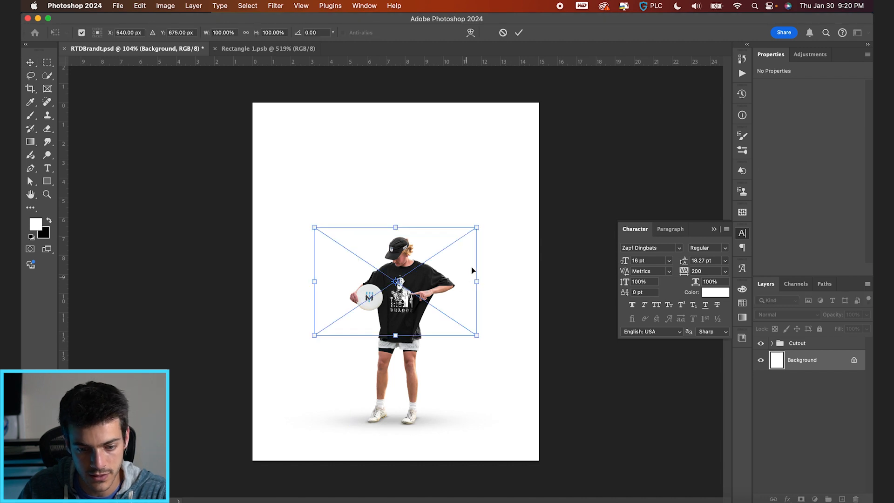
pyautogui.moveTo(745, 96); pyautogui.dragTo(713, 125)
pyautogui.moveTo(542, 270); pyautogui.dragTo(578, 270)
pyautogui.press('Return')
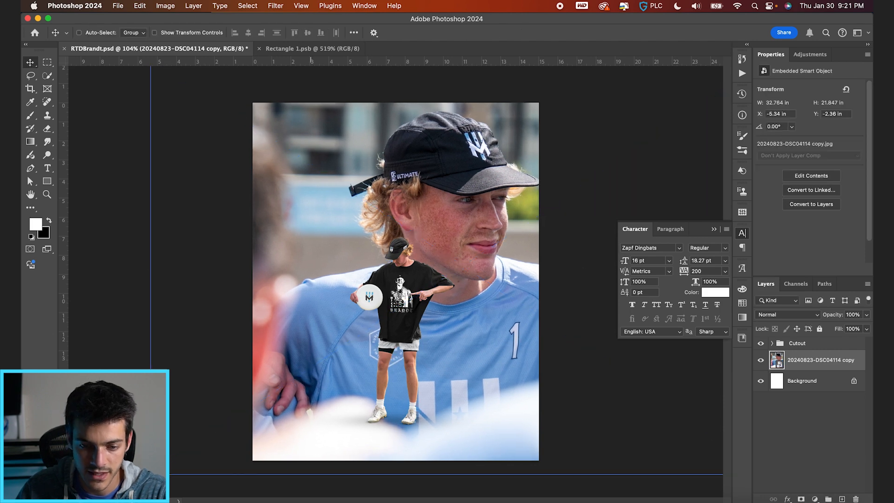
# Return to the Assets folder in Finder and preview the brandt-cutout PSD files to choose a second large portrait.
pyautogui.press('super+Tab')
pyautogui.click(172, 182)
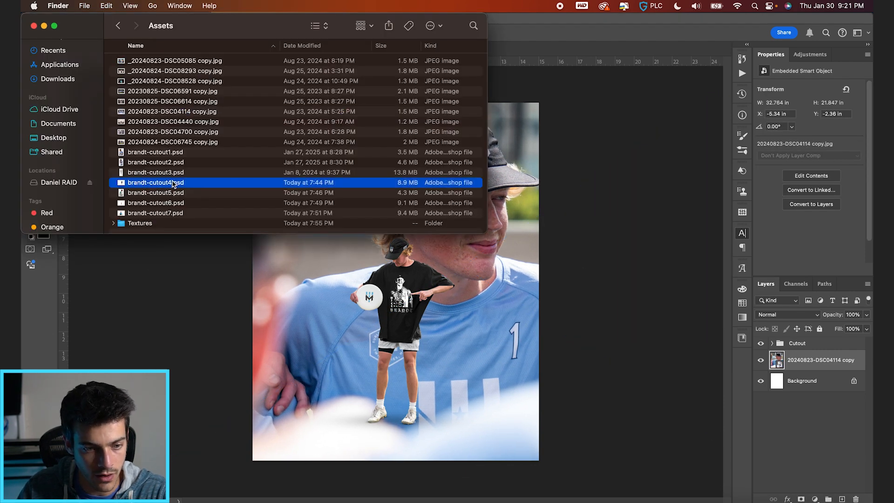
pyautogui.press('space')
pyautogui.press('Down')
pyautogui.press('Down')
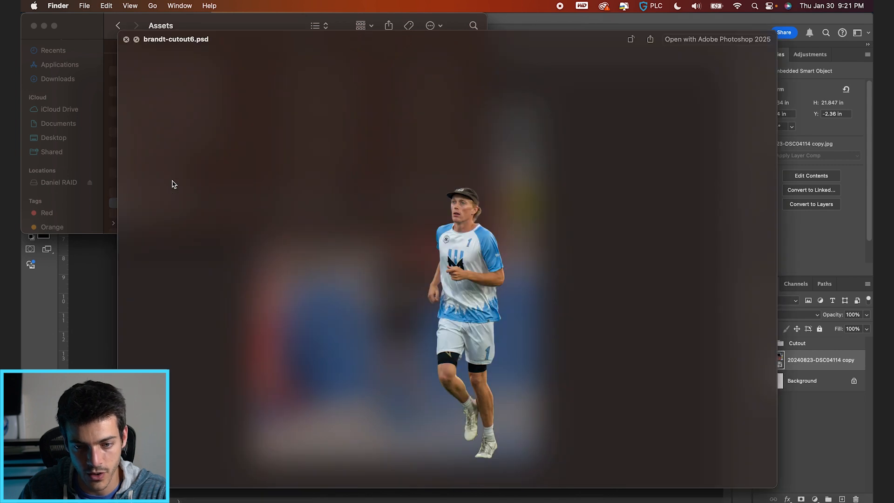
pyautogui.press('Down')
pyautogui.press('Down')
pyautogui.press('Up')
pyautogui.press('Up')
pyautogui.press('Up')
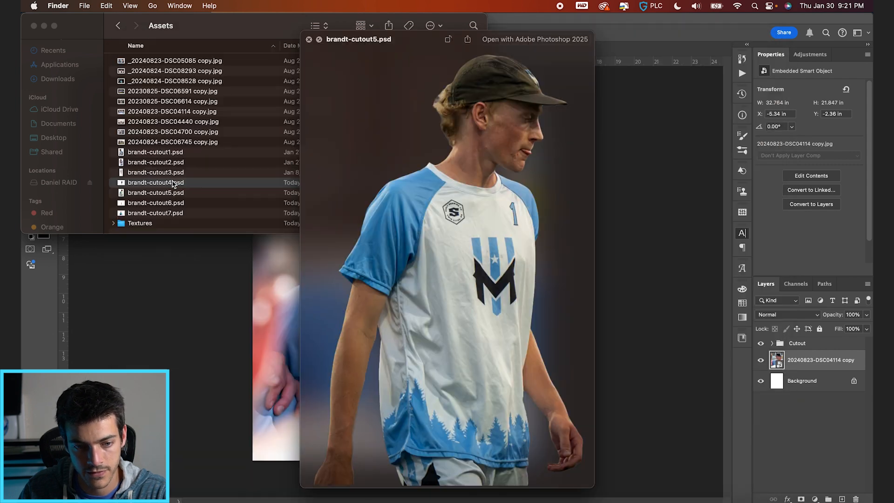
pyautogui.press('Up')
pyautogui.press('Up')
pyautogui.press('Up')
pyautogui.press('Up')
pyautogui.press('Down')
pyautogui.press('Up')
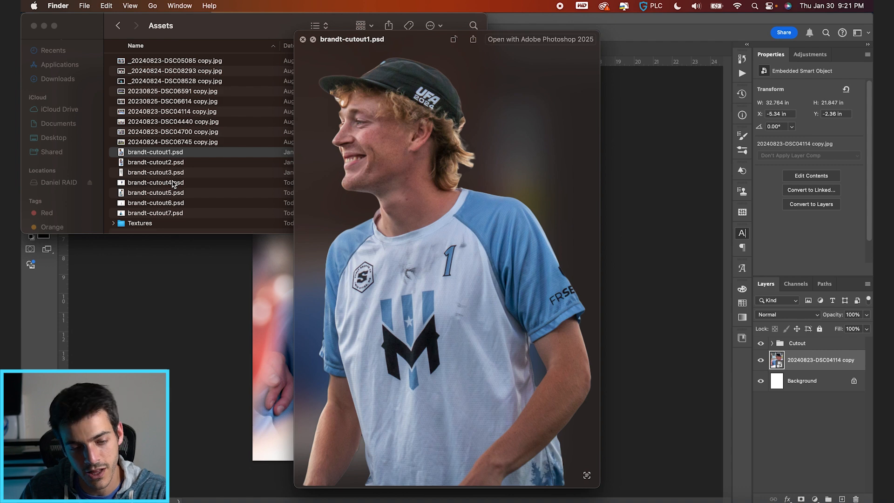
pyautogui.press('space')
# Place brandt-cutout1.psd above the portrait photo, enlarge it to about 460% and position it over the poster's left half.
pyautogui.moveTo(169, 155); pyautogui.dragTo(375, 425)
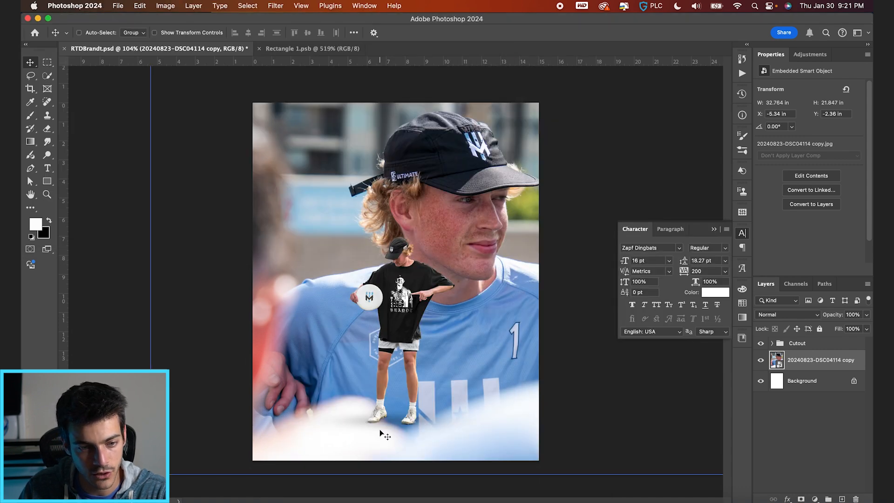
pyautogui.moveTo(567, 139)
pyautogui.mouseDown()
pyautogui.moveTo(558, 143)
pyautogui.moveTo(572, 137)
pyautogui.mouseUp()
pyautogui.moveTo(437, 303)
pyautogui.mouseDown()
pyautogui.moveTo(435, 314)
pyautogui.moveTo(414, 303)
pyautogui.moveTo(429, 299)
pyautogui.mouseUp()
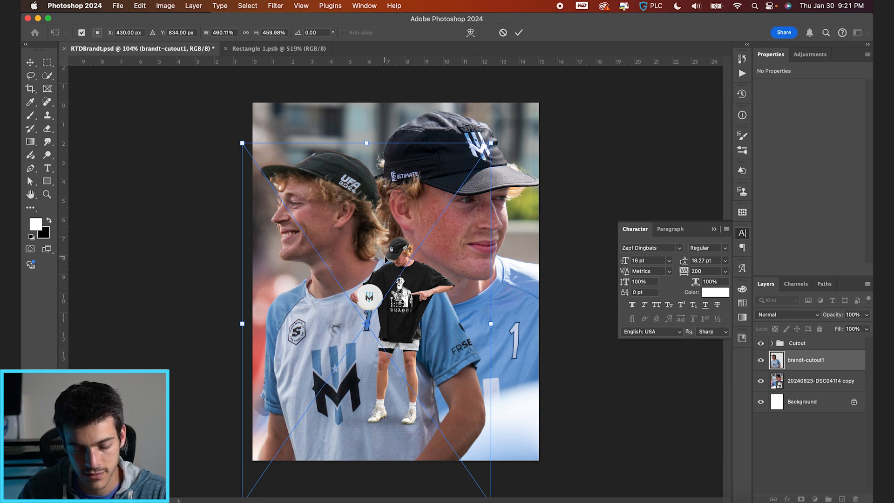
# Rotate the placed cutout about 5.24°, resize it to about 11.9 by 17.7 in and fit it beside the portrait's face.
pyautogui.moveTo(494, 268); pyautogui.dragTo(499, 267)
pyautogui.moveTo(496, 146); pyautogui.dragTo(487, 158)
pyautogui.moveTo(434, 299); pyautogui.dragTo(434, 292)
pyautogui.moveTo(449, 345); pyautogui.dragTo(423, 345)
pyautogui.moveTo(501, 154); pyautogui.dragTo(494, 148)
pyautogui.moveTo(437, 258)
pyautogui.mouseDown()
pyautogui.moveTo(454, 254)
pyautogui.moveTo(449, 269)
pyautogui.mouseUp()
pyautogui.press('Return')
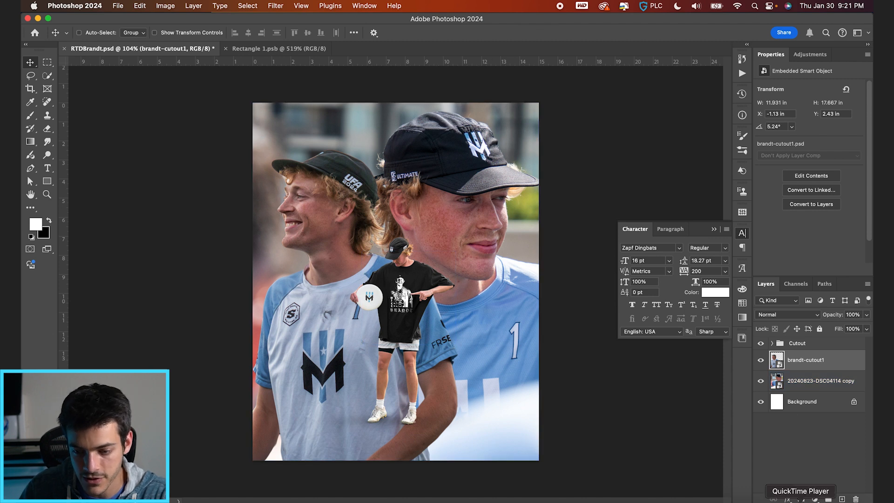
# Add a layer mask to brandt-cutout1 and fade out its lower body behind the player's legs with a soft black brush up to 600 px.
pyautogui.click(800, 499)
pyautogui.press('b')
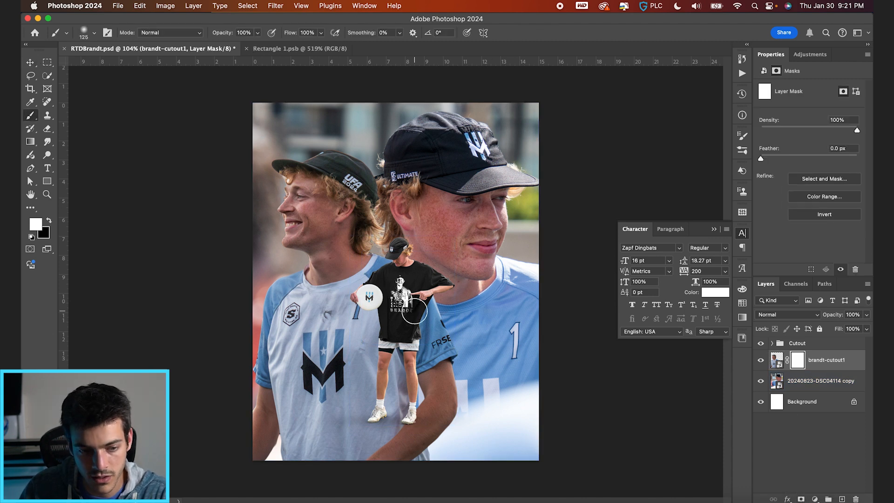
pyautogui.press(']')
pyautogui.press(']')
pyautogui.press(']')
pyautogui.press(']')
pyautogui.press('x')
pyautogui.moveTo(425, 435); pyautogui.dragTo(394, 462)
pyautogui.press(']')
pyautogui.press(']')
pyautogui.press(']')
pyautogui.press(']')
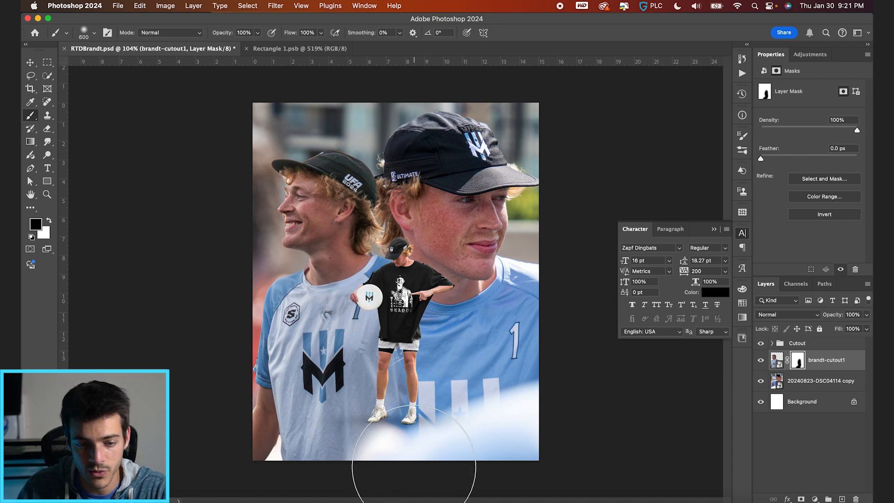
pyautogui.moveTo(396, 481)
pyautogui.mouseDown()
pyautogui.moveTo(220, 477)
pyautogui.moveTo(430, 477)
pyautogui.mouseUp()
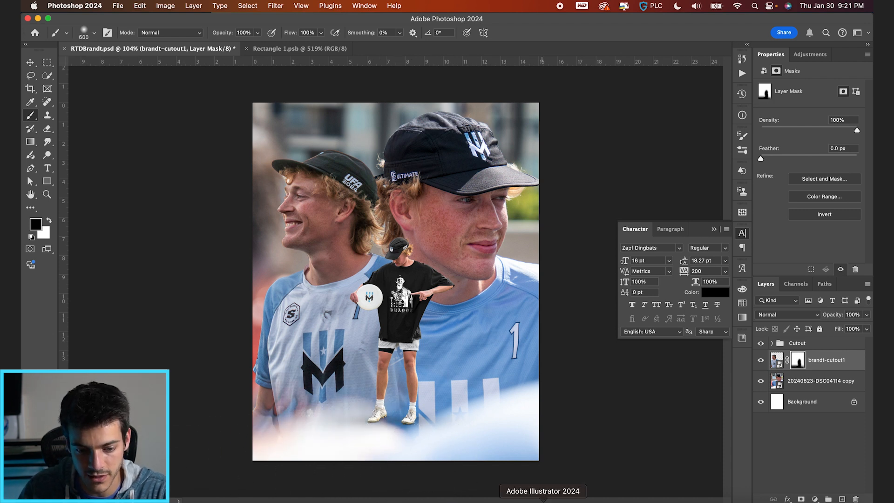
# Paint white with a 300 px brush on the brandt-cutout1 mask to restore part of the shirt's lower left edge.
pyautogui.press('[')
pyautogui.press('[')
pyautogui.press('x')
pyautogui.press('[')
pyautogui.moveTo(288, 398); pyautogui.dragTo(304, 398)
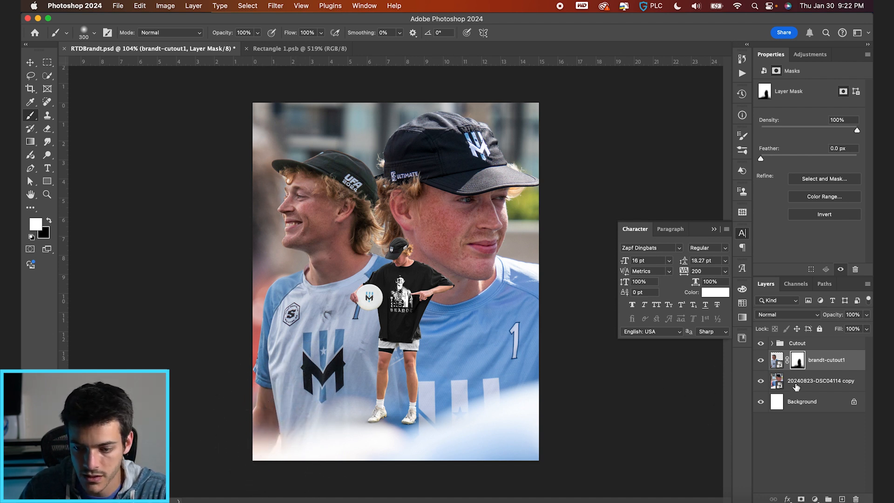
# Group the brandt-cutout1 and 20240823-DSC04114 copy layers and add a layer mask to the group.
pyautogui.keyDown('shift'); pyautogui.click(796, 386); pyautogui.keyUp('shift')
pyautogui.click(829, 499)
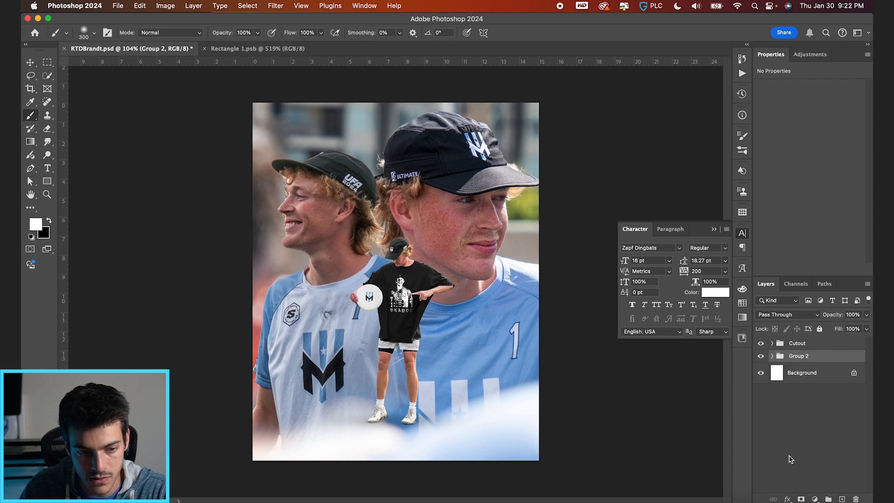
pyautogui.click(800, 498)
# Paint black on the group's mask with an 800 px soft brush to fade the portraits into white along the poster's bottom edge.
pyautogui.press('x')
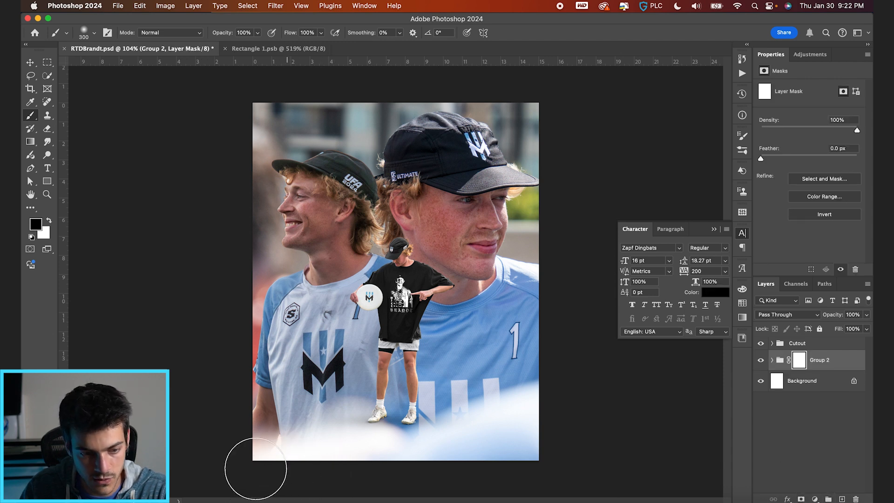
pyautogui.press(']')
pyautogui.press(']')
pyautogui.press(']')
pyautogui.press(']')
pyautogui.press(']')
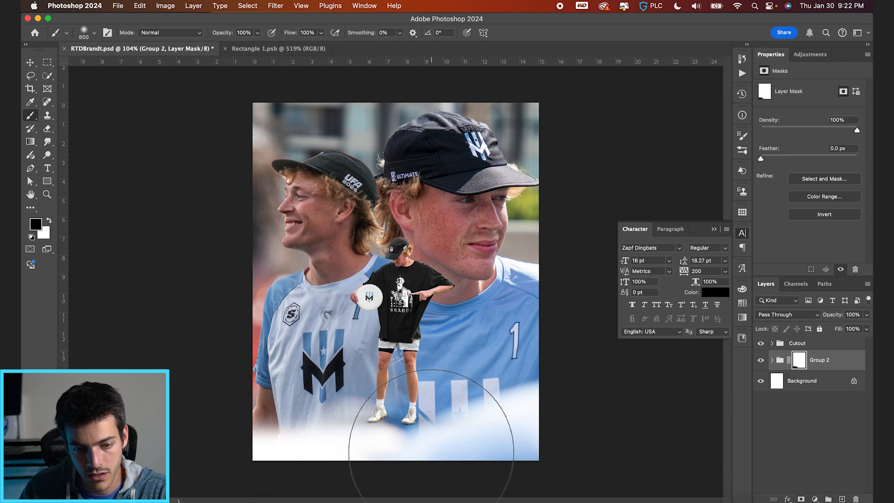
pyautogui.click(275, 474)
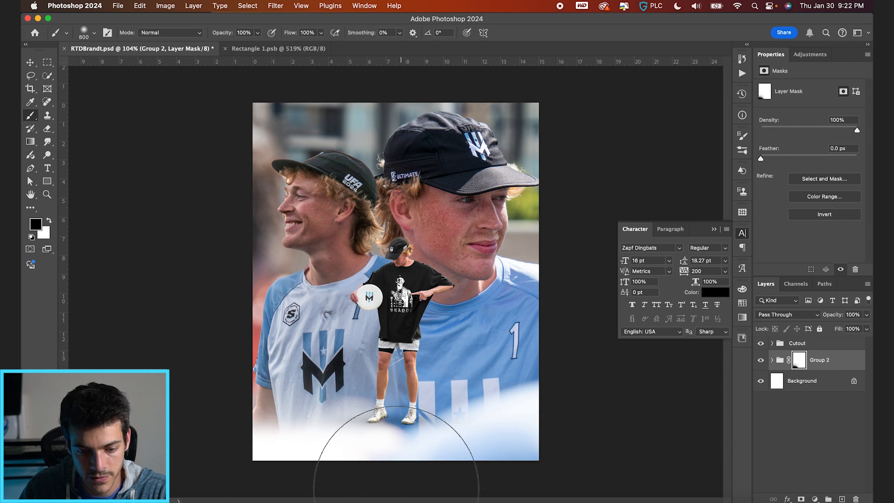
pyautogui.click(396, 491)
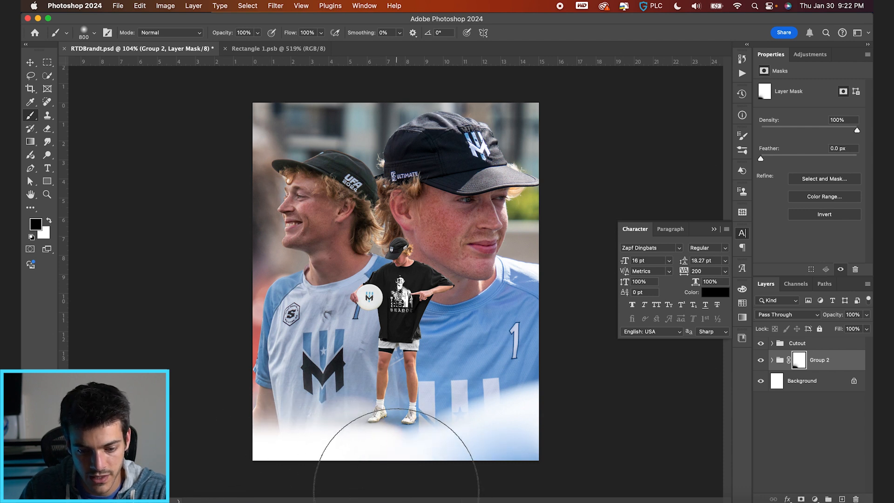
# Move the Cutout group slightly down so the player's feet stand closer to the faded white base.
pyautogui.click(785, 345)
pyautogui.press('v')
pyautogui.press('x')
pyautogui.moveTo(428, 395); pyautogui.dragTo(429, 409)
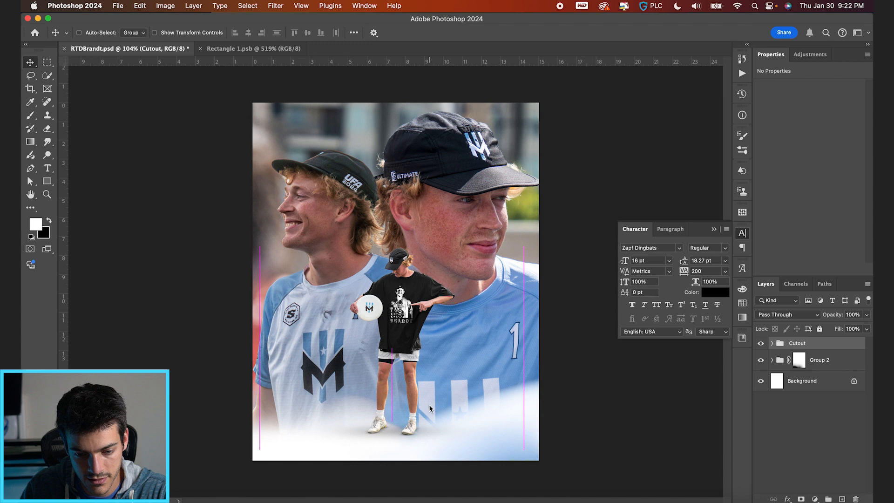
# Apply the Camera Raw Filter to brandt-cutout1 inside Group 2, adjusting its light settings and setting Texture to +29 and Clarity to +18.
pyautogui.click(778, 362)
pyautogui.click(772, 361)
pyautogui.click(786, 383)
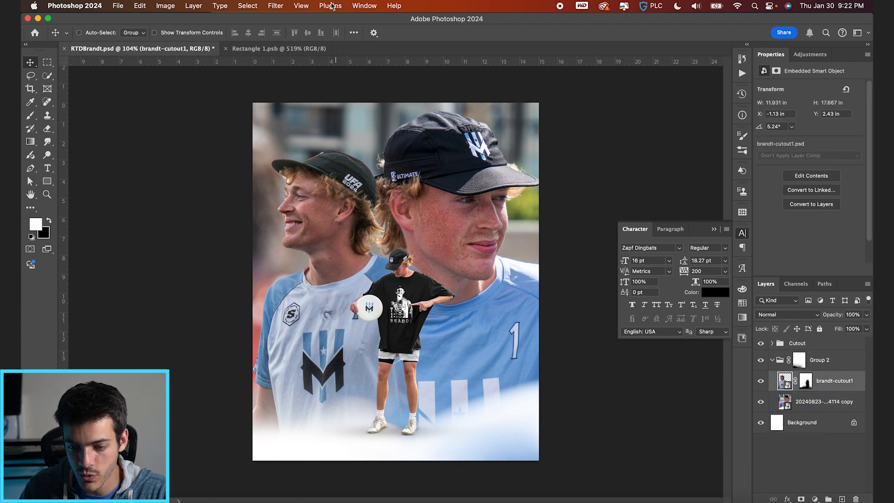
pyautogui.click(275, 6)
pyautogui.click(302, 110)
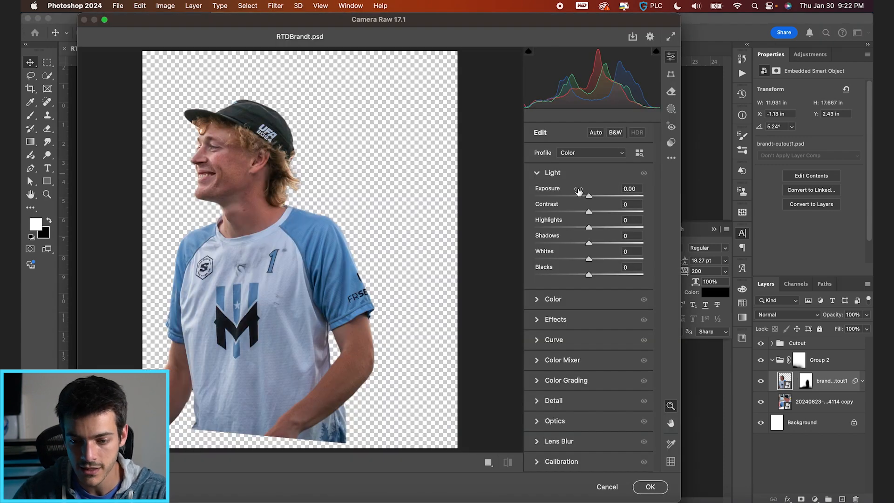
pyautogui.moveTo(589, 198); pyautogui.dragTo(601, 254)
pyautogui.click(538, 320)
pyautogui.click(650, 487)
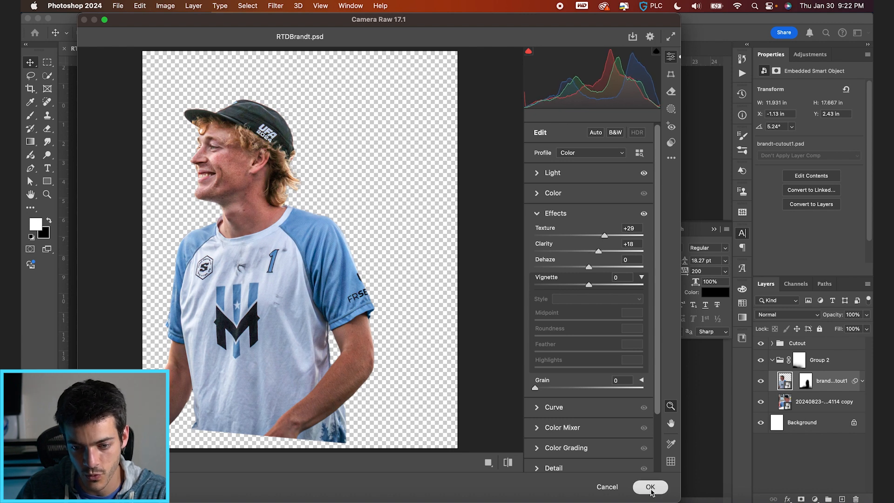
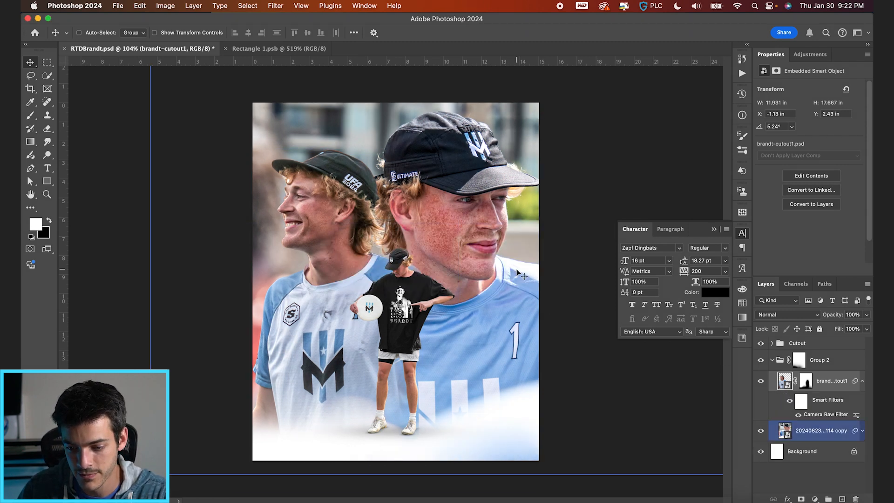
# Collapse Group 2, add a new layer above it and start a text line over the smiling portrait's collar.
pyautogui.click(783, 363)
pyautogui.click(772, 360)
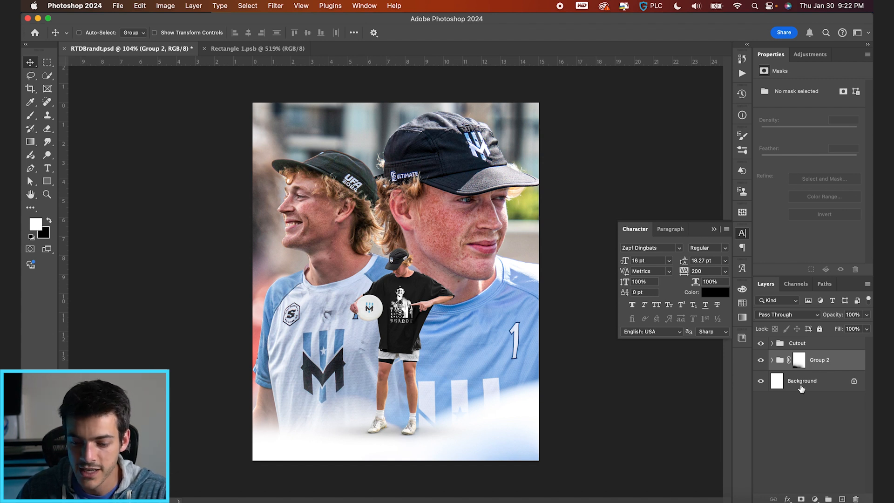
pyautogui.press('super+shift+alt+n')
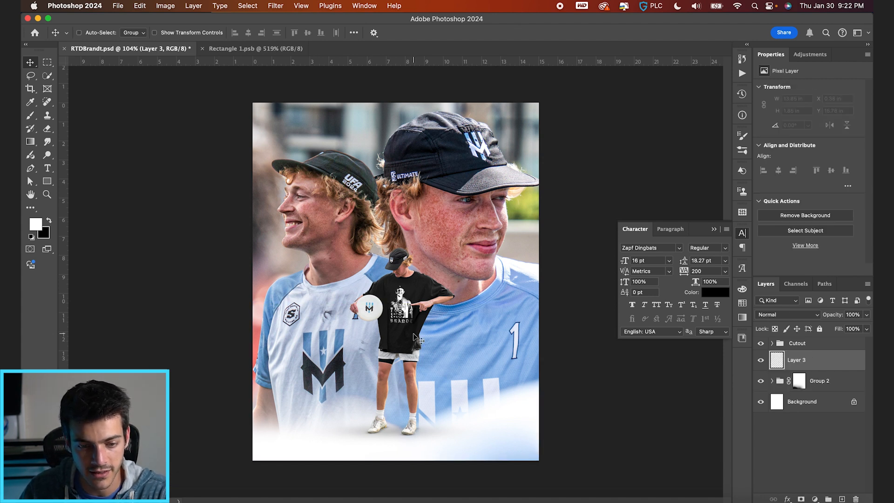
pyautogui.press('t')
pyautogui.click(307, 268)
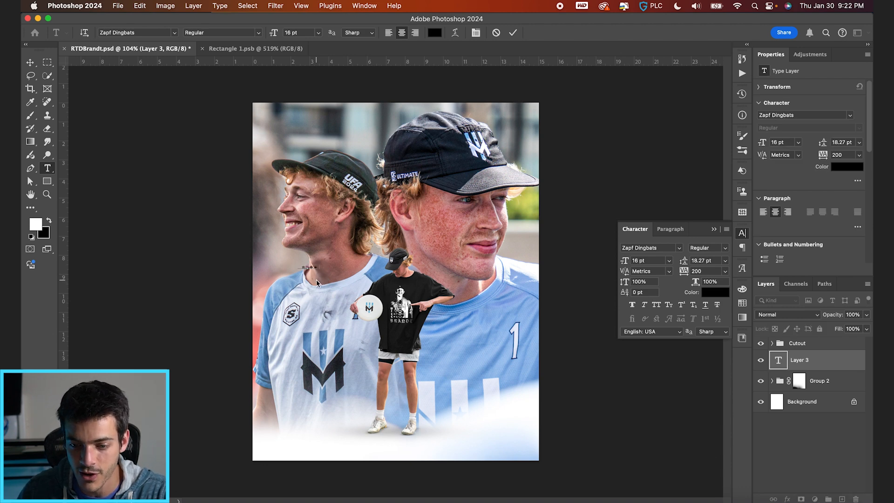
# Enter BRADNT as the text and set its font to Carol Gothic.
pyautogui.press('super+a')
pyautogui.click(652, 247)
pyautogui.write('d')
pyautogui.press('BackSpace')
pyautogui.write('caol')
pyautogui.press('BackSpace')
pyautogui.press('BackSpace')
pyautogui.write('ro')
pyautogui.click(718, 303)
pyautogui.click(513, 32)
# Enlarge the BRADNT text to 161.3 pt and center it horizontally and vertically on the canvas.
pyautogui.press('super+t')
pyautogui.moveTo(319, 262); pyautogui.dragTo(401, 230)
pyautogui.press('Return')
pyautogui.press('v')
pyautogui.press('super+a')
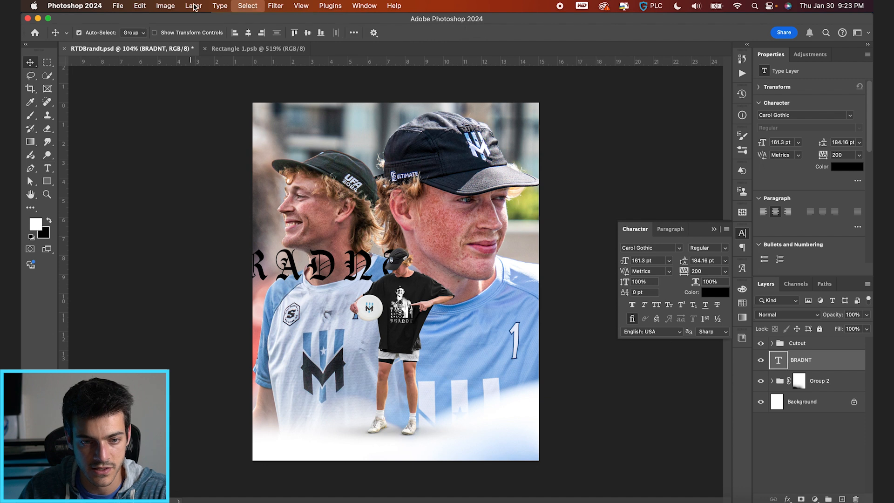
pyautogui.click(248, 32)
pyautogui.click(307, 33)
pyautogui.press('super+d')
# Try the Divide blend mode with a light blue color on the BRADNT text.
pyautogui.click(791, 314)
pyautogui.scroll(-5, 784, 486)
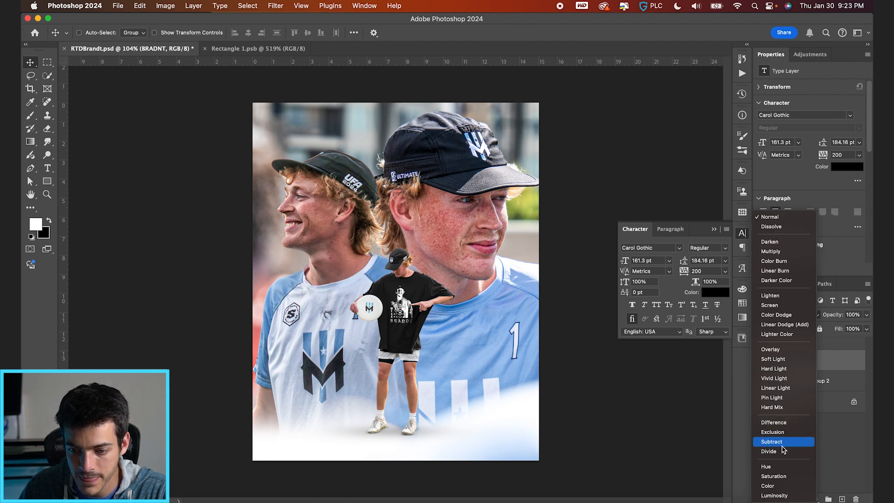
pyautogui.click(783, 451)
pyautogui.click(742, 303)
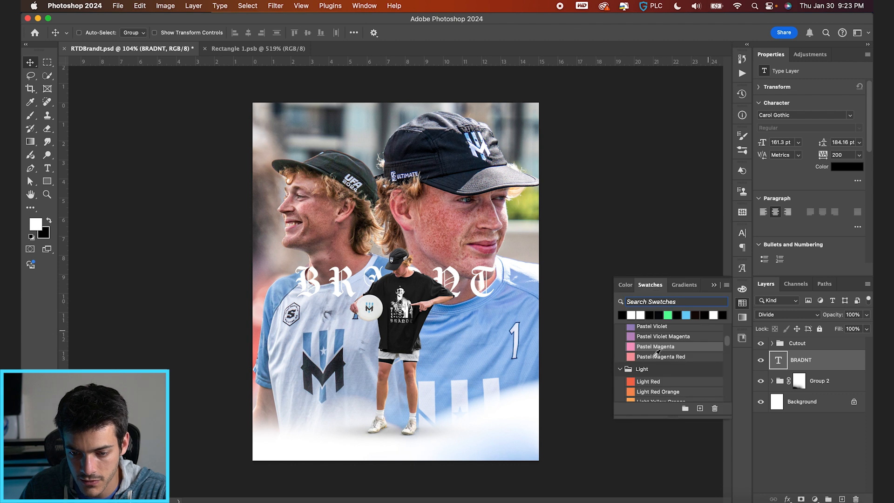
pyautogui.scroll(3, 638, 328)
pyautogui.click(635, 346)
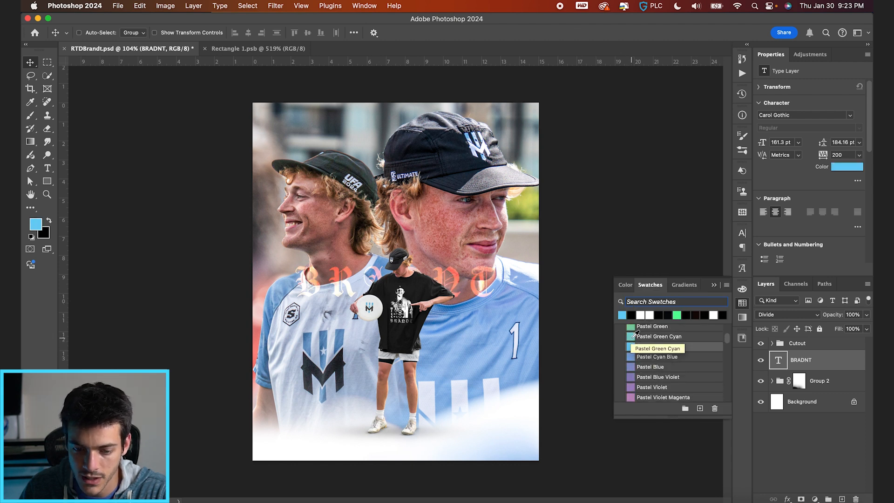
# Color the BRADNT text white and set its blend mode to Exclusion.
pyautogui.scroll(3, 637, 335)
pyautogui.click(640, 315)
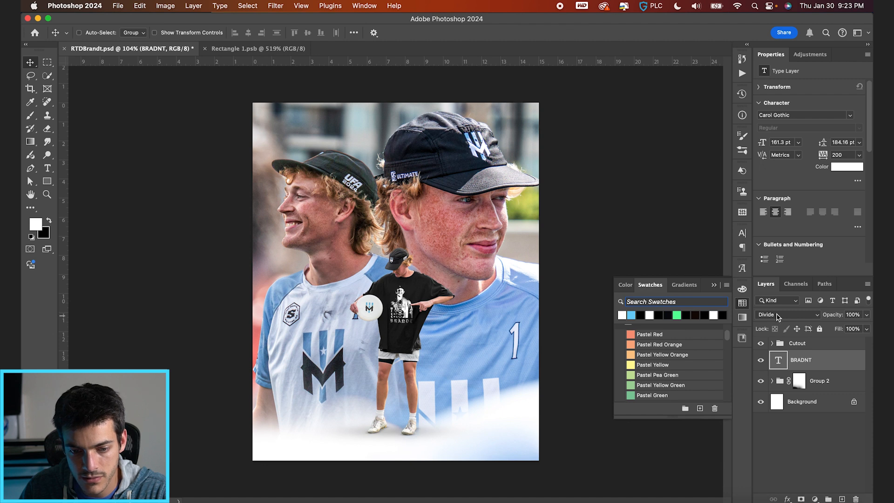
pyautogui.click(778, 316)
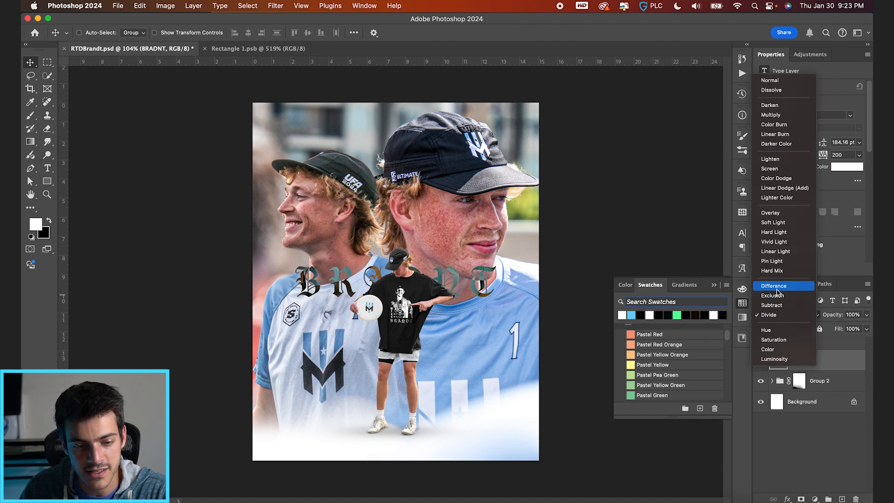
pyautogui.click(779, 296)
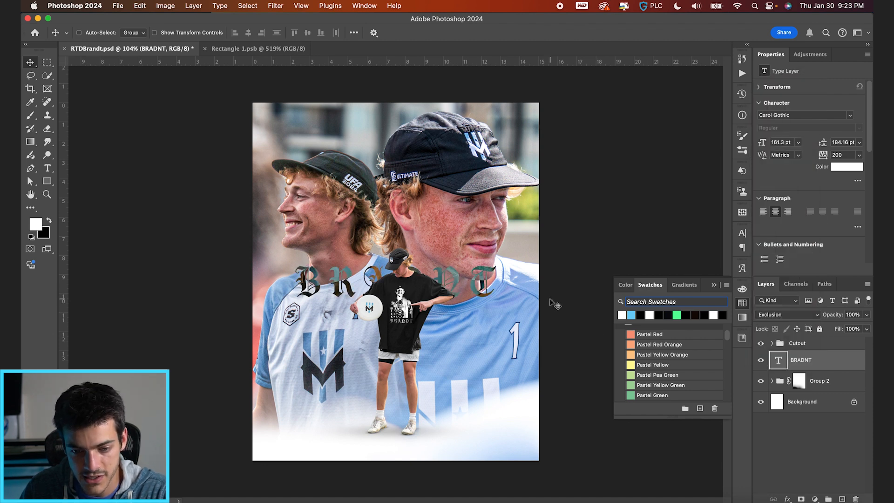
# Repeat the word BRADNT on two more lines to make a three-line text block.
pyautogui.scroll(4, 367, 308)
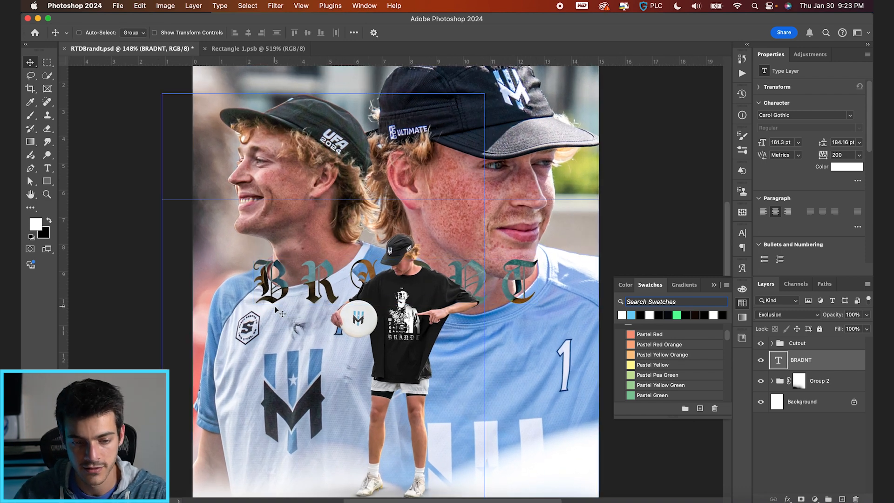
pyautogui.scroll(-3, 395, 283)
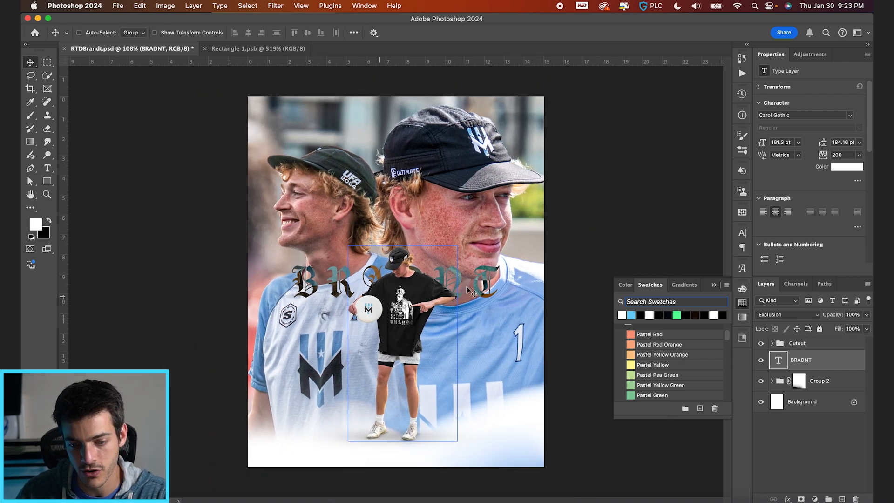
pyautogui.doubleClick(433, 287)
pyautogui.press('super+a')
pyautogui.press('super+c')
pyautogui.press('Right')
pyautogui.press('Return')
pyautogui.press('super+v')
pyautogui.press('Return')
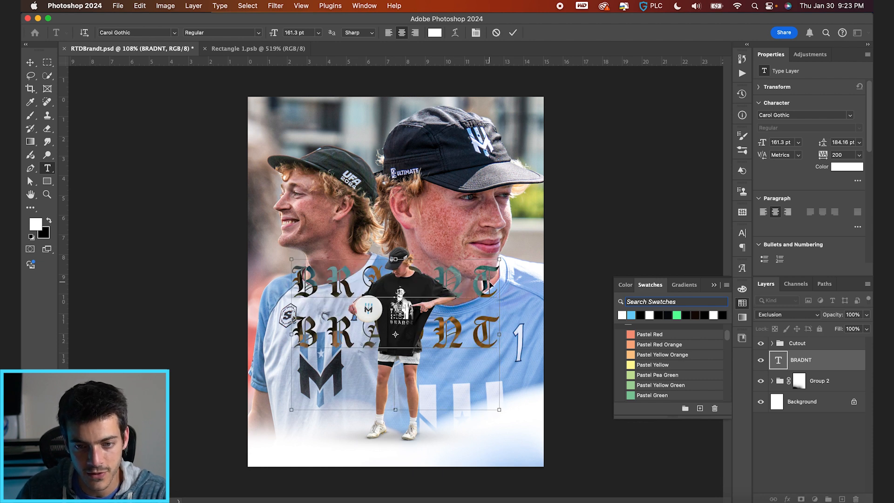
pyautogui.press('super+v')
pyautogui.click(512, 32)
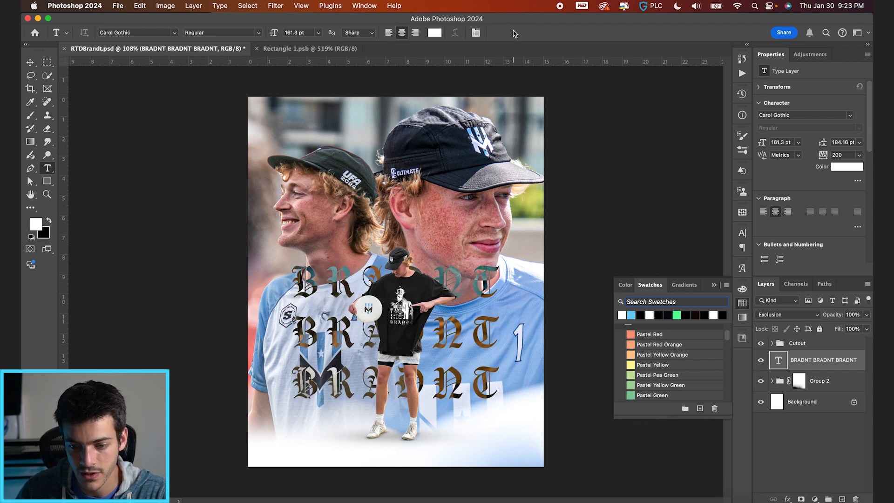
# Set the text block's tracking to 0, enlarge it to 217.01 pt and set its leading to 180 pt.
pyautogui.click(475, 34)
pyautogui.click(710, 271)
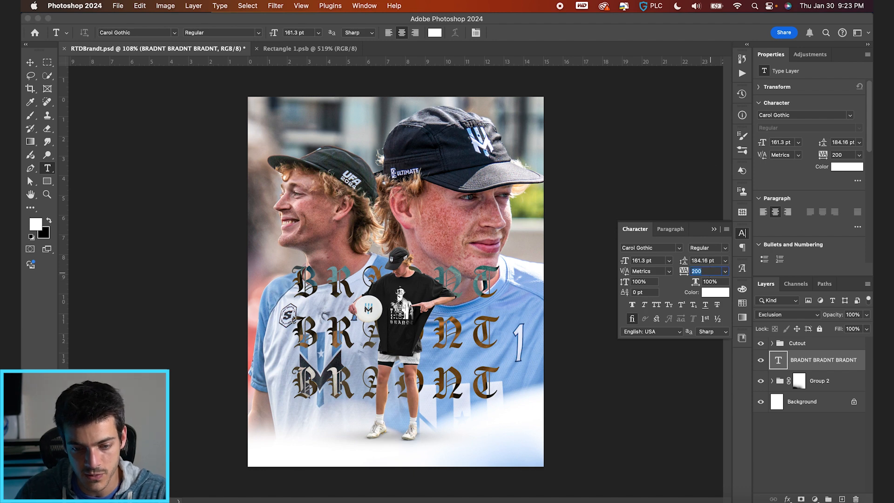
pyautogui.write('0')
pyautogui.press('Return')
pyautogui.press('super+t')
pyautogui.moveTo(476, 259); pyautogui.dragTo(509, 240)
pyautogui.press('Return')
pyautogui.moveTo(684, 260); pyautogui.dragTo(671, 262)
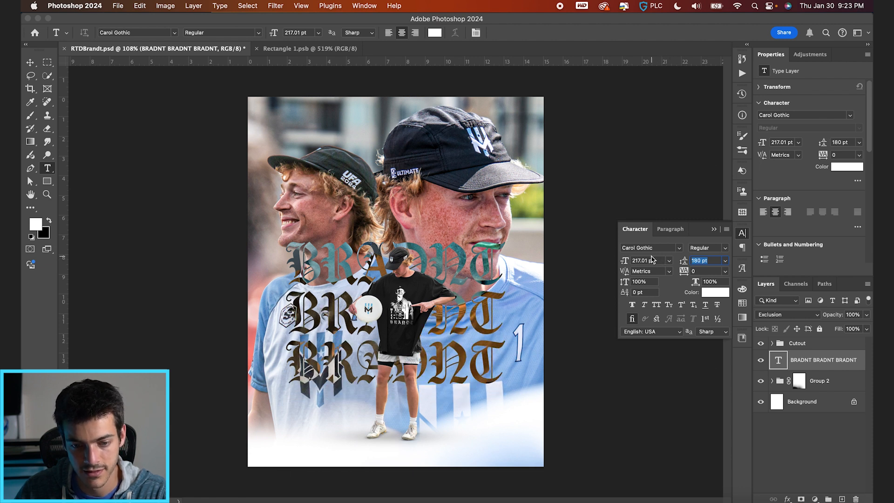
pyautogui.click(714, 228)
# Center the three-line text block on the canvas.
pyautogui.press('v')
pyautogui.press('super+a')
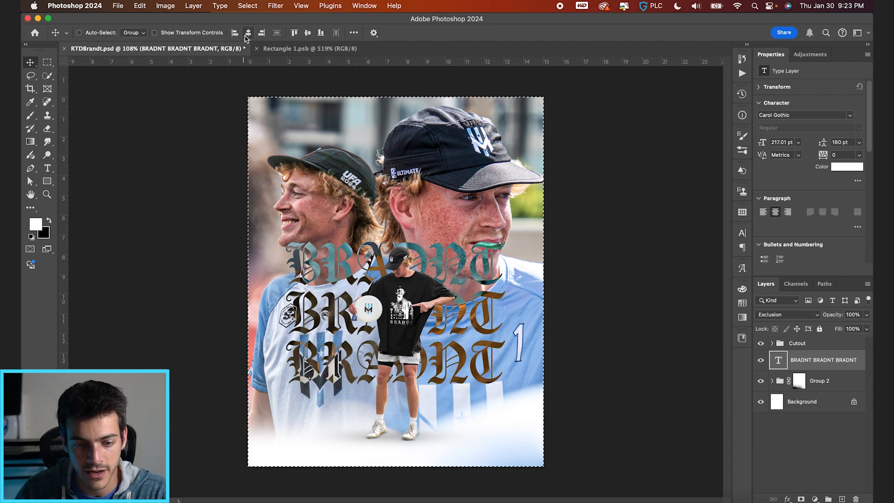
pyautogui.click(307, 32)
pyautogui.press('super+d')
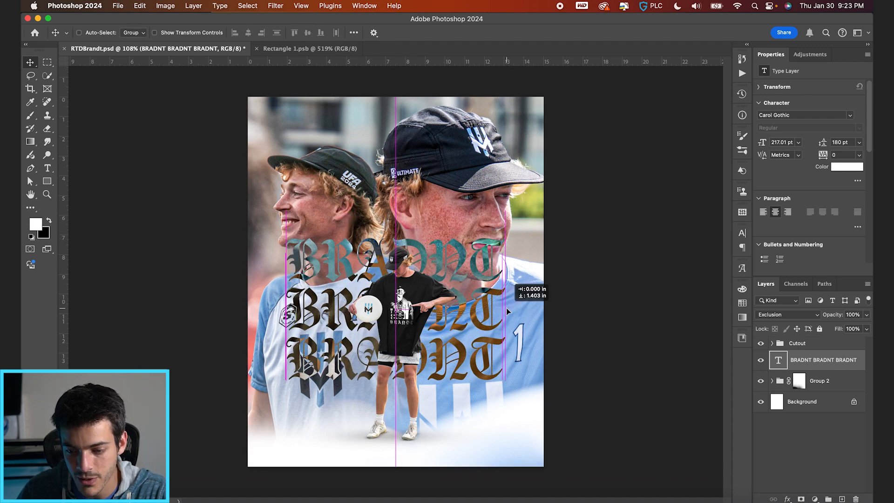
# Try moving the Group 2 portraits slightly up and undo the move.
pyautogui.click(828, 386)
pyautogui.moveTo(599, 370); pyautogui.dragTo(593, 350)
pyautogui.press('super')
pyautogui.press('super+z')
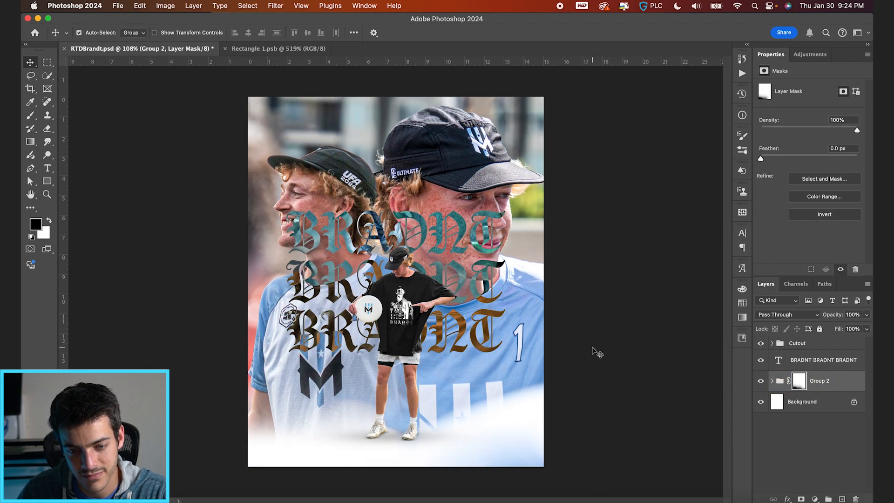
# Correct the spelling of all three text lines to BRANDT.
pyautogui.click(795, 363)
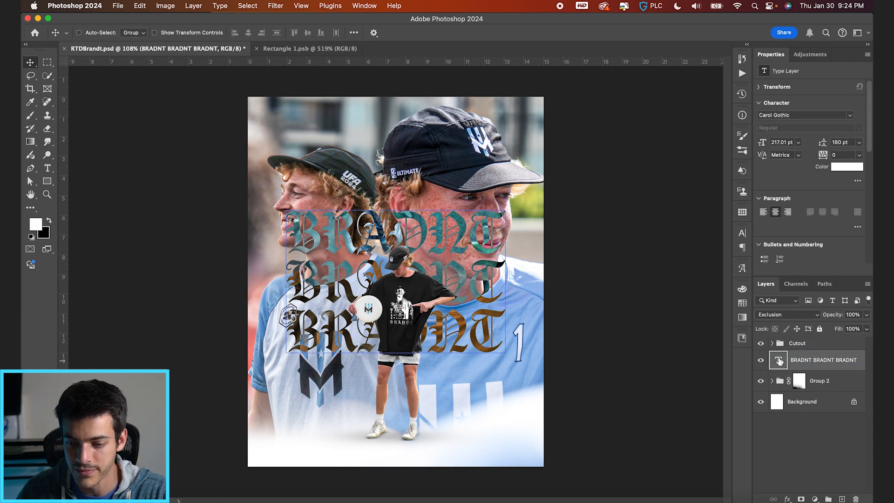
pyautogui.doubleClick(778, 361)
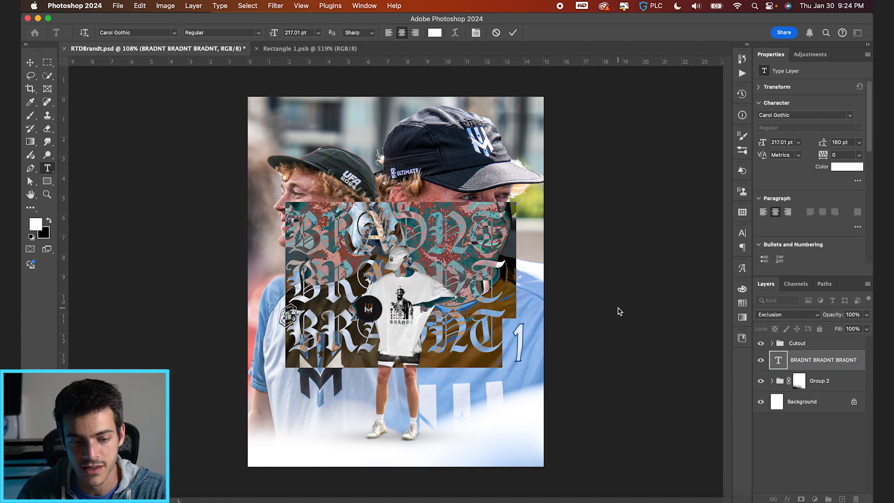
pyautogui.write('BRANDT')
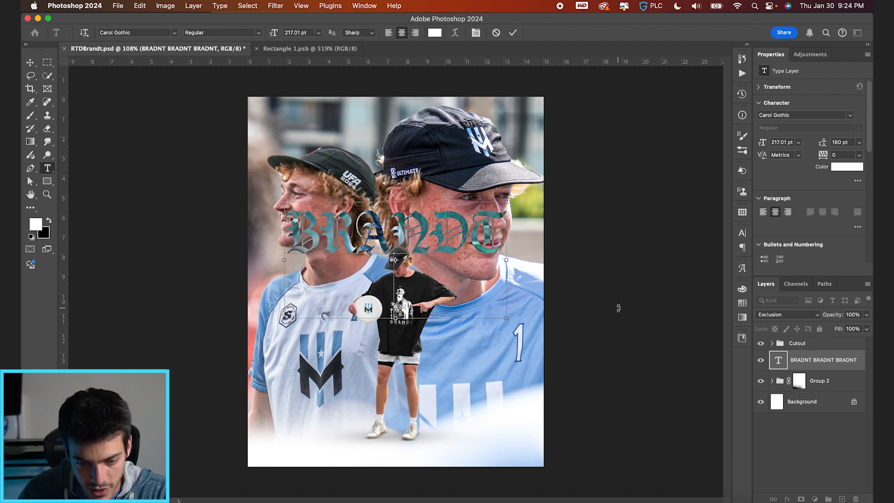
pyautogui.write('BRANDT')
pyautogui.press('Return')
pyautogui.write('BRANDT')
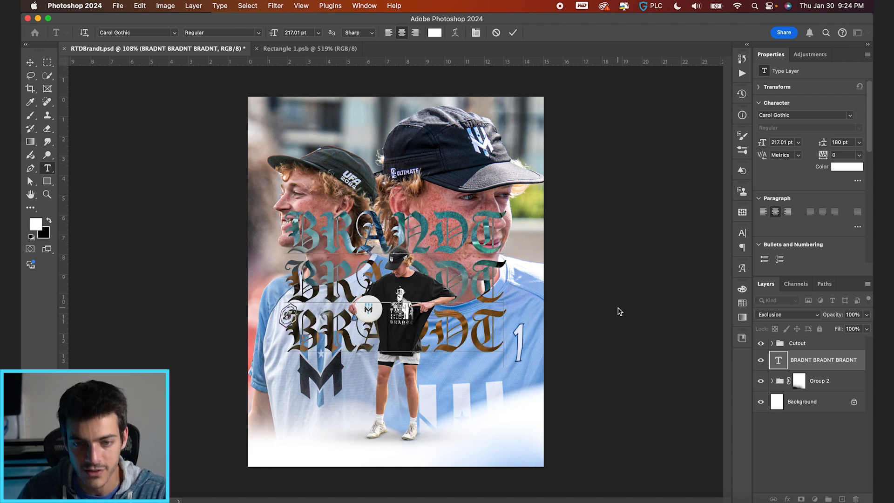
pyautogui.click(512, 33)
# Move the BRANDT text block down below the portraits' faces and shift the Group 2 portraits slightly down.
pyautogui.press('v')
pyautogui.moveTo(506, 267); pyautogui.dragTo(505, 312)
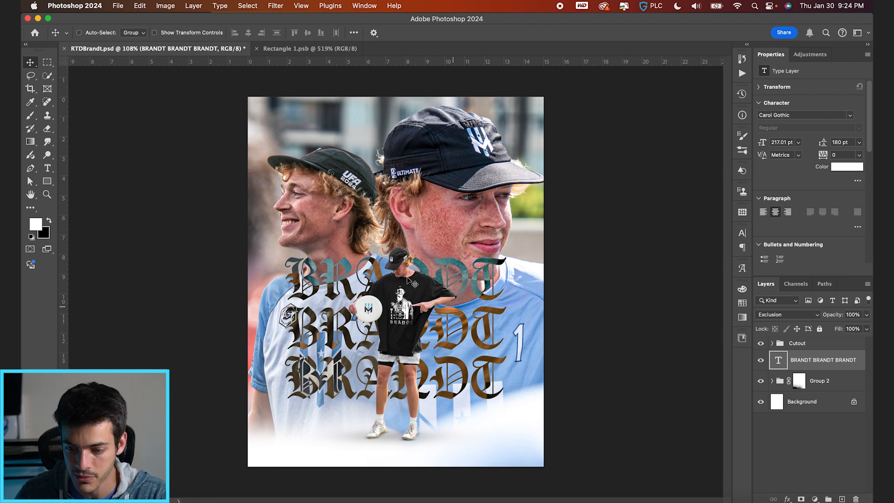
pyautogui.click(798, 387)
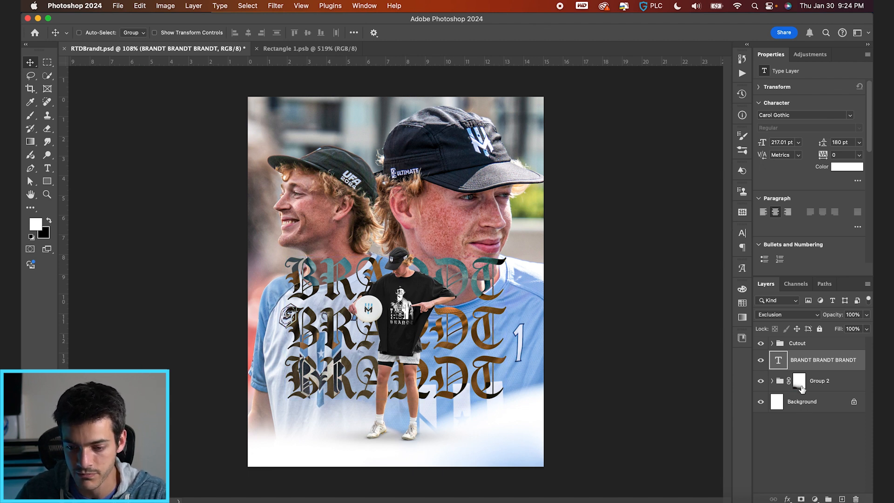
pyautogui.click(799, 381)
pyautogui.moveTo(565, 318); pyautogui.dragTo(567, 321)
pyautogui.hotkey('alt', ']')
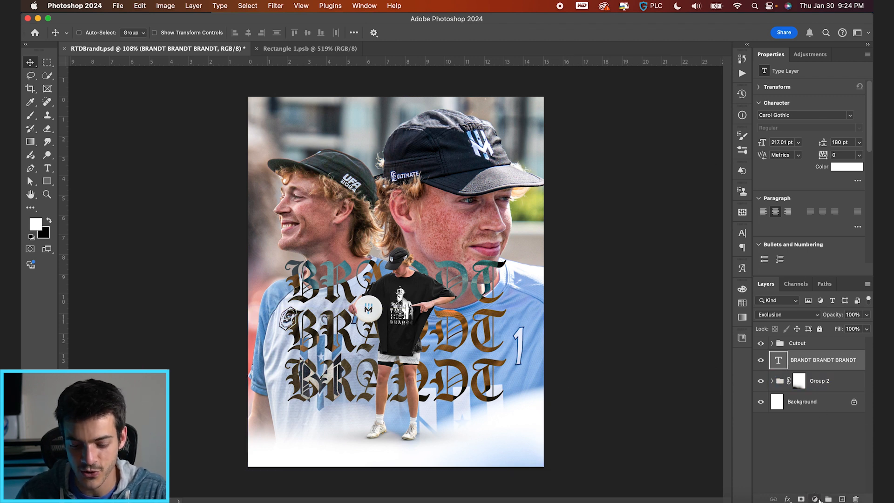
# Stamp all visible layers onto a new layer above the Cutout group and convert it to a smart object.
pyautogui.press('super+shift+alt+n')
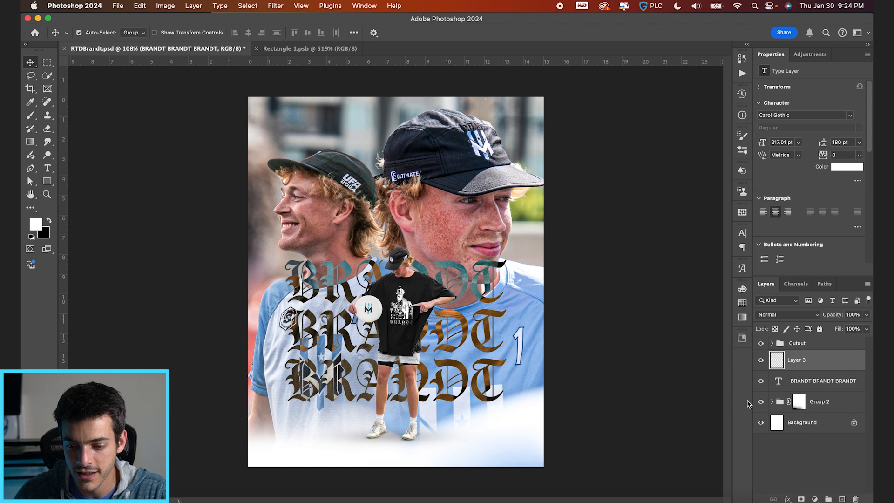
pyautogui.moveTo(795, 358); pyautogui.dragTo(780, 348)
pyautogui.press('super+shift+alt+e')
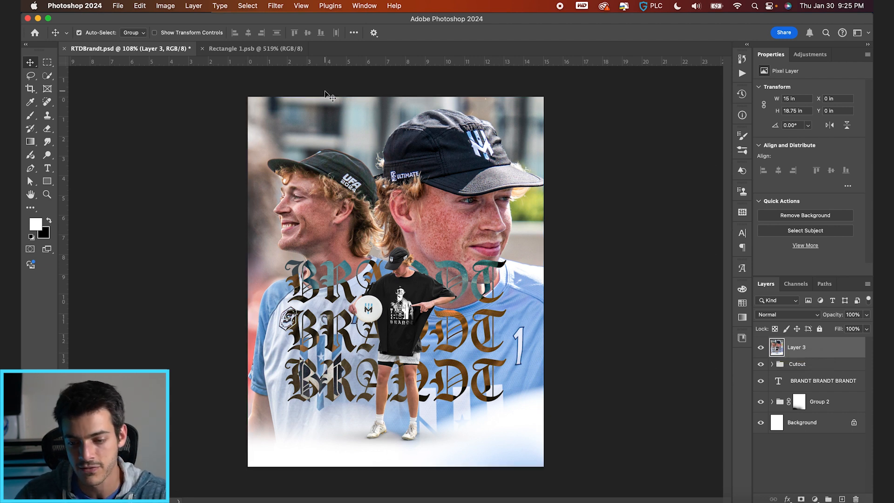
pyautogui.press('super+alt+s')
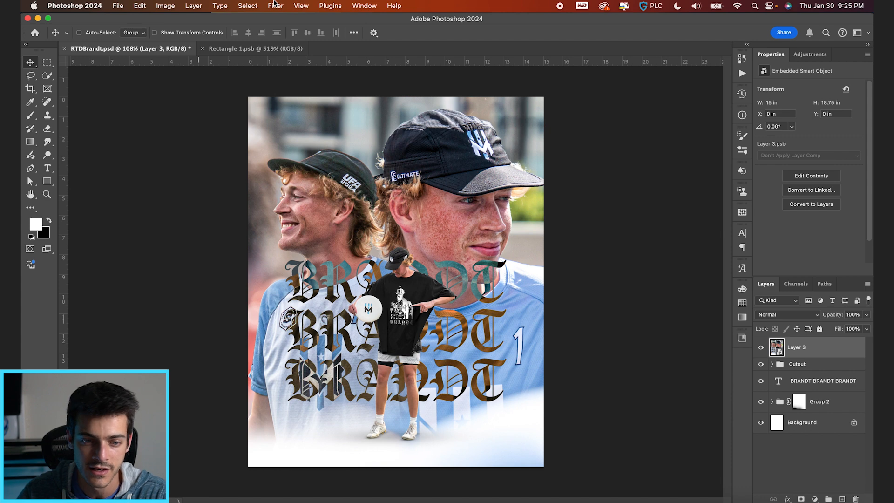
# Start a square Wave distortion on Layer 3 with wavelength 998 to 999 and amplitude 9 to 10.
pyautogui.click(274, 6)
pyautogui.click(275, 3)
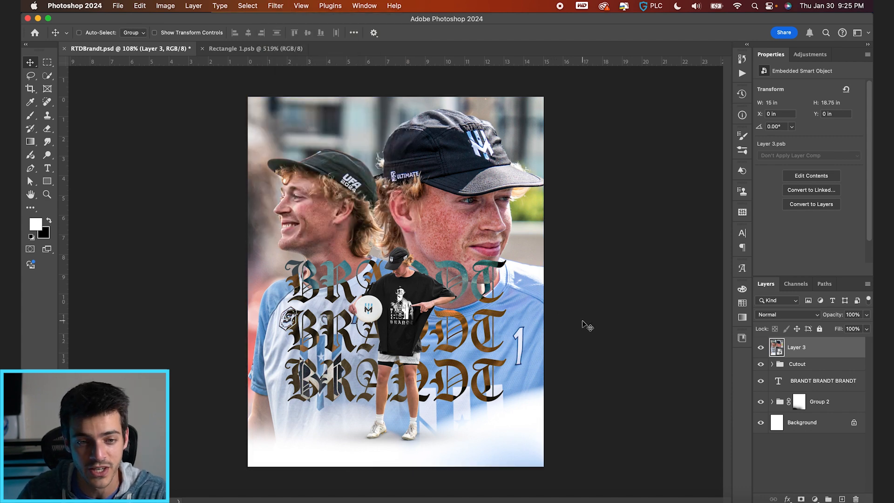
pyautogui.click(276, 5)
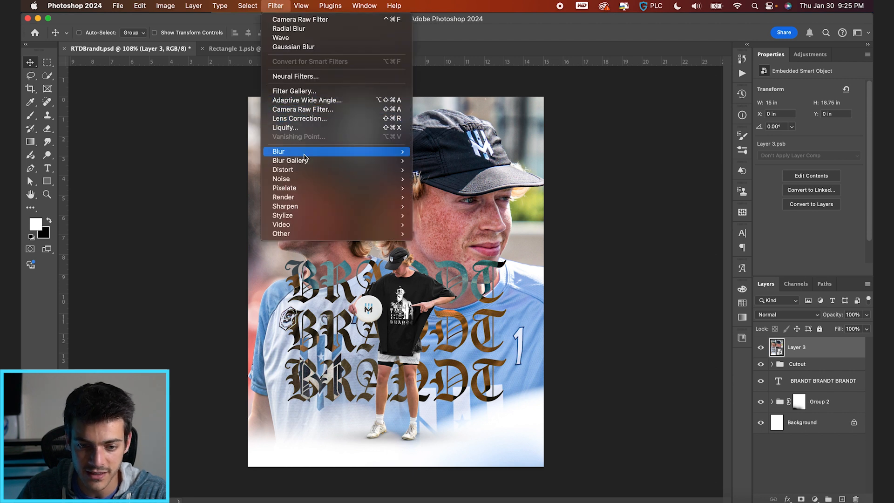
pyautogui.moveTo(301, 172)
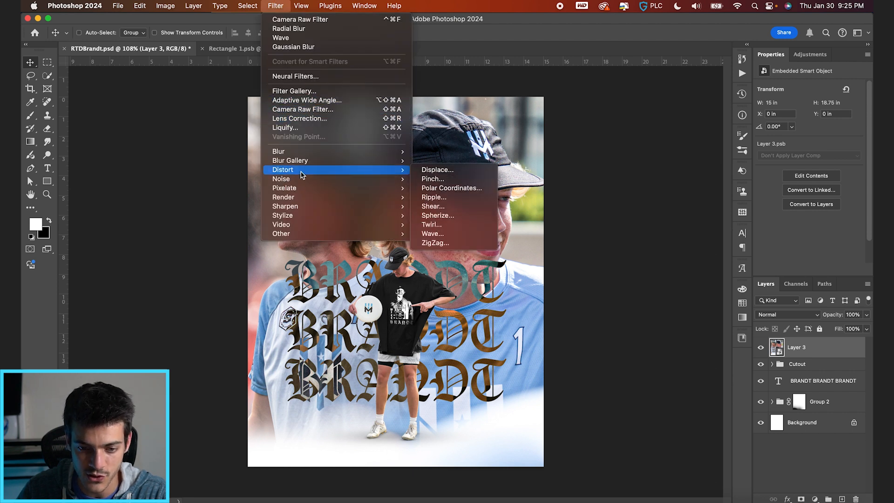
pyautogui.click(451, 238)
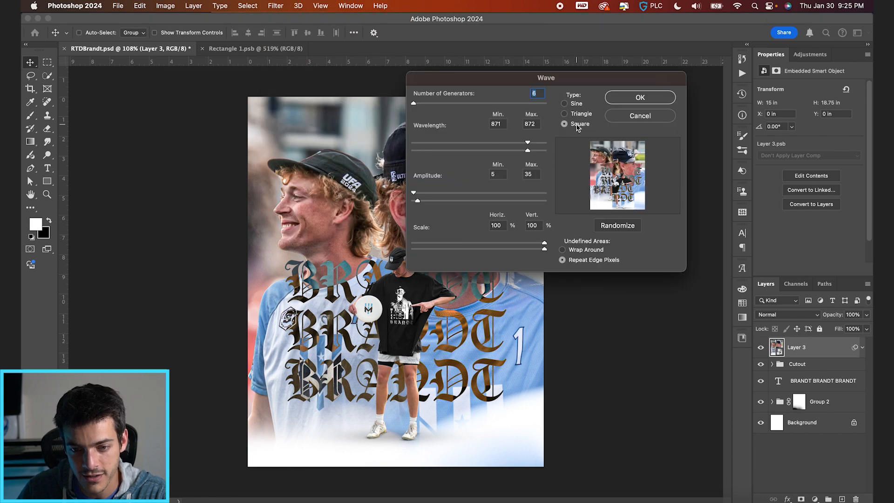
pyautogui.moveTo(528, 145); pyautogui.dragTo(550, 145)
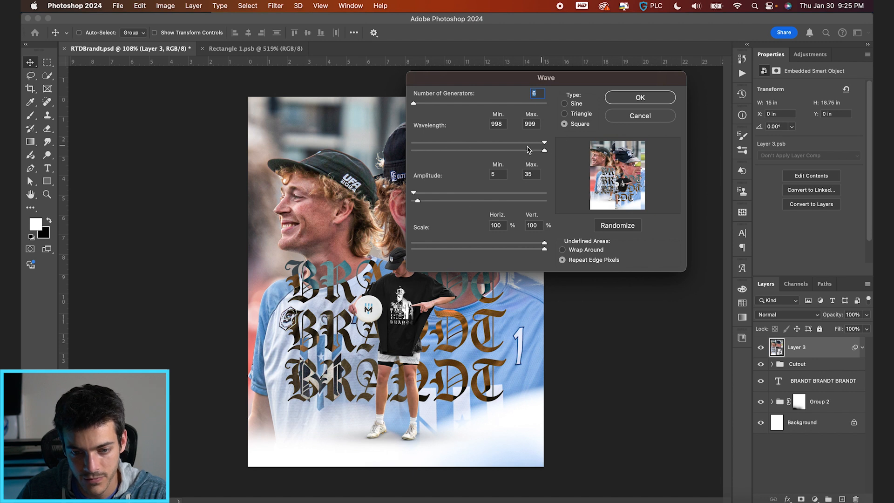
pyautogui.moveTo(415, 195); pyautogui.dragTo(415, 201)
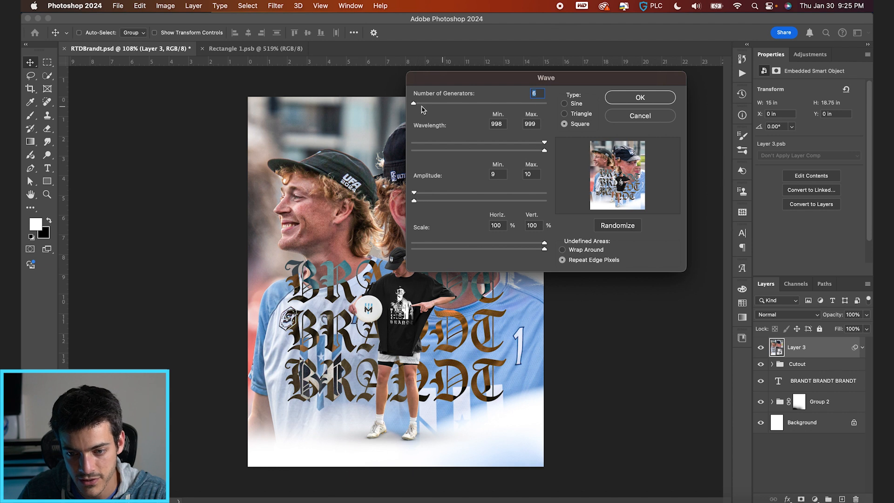
# Set the wave's number of generators to 11 and apply the distortion to Layer 3.
pyautogui.press('Up')
pyautogui.press('Up')
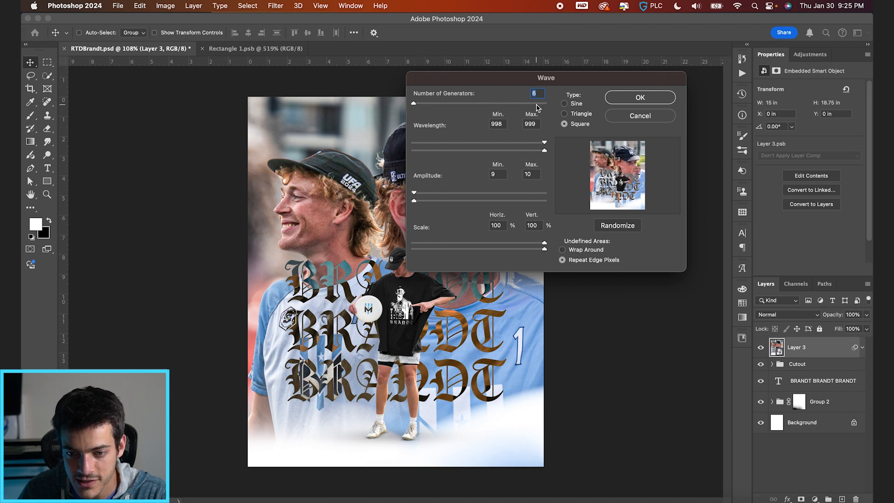
pyautogui.press('Up')
pyautogui.press('Up')
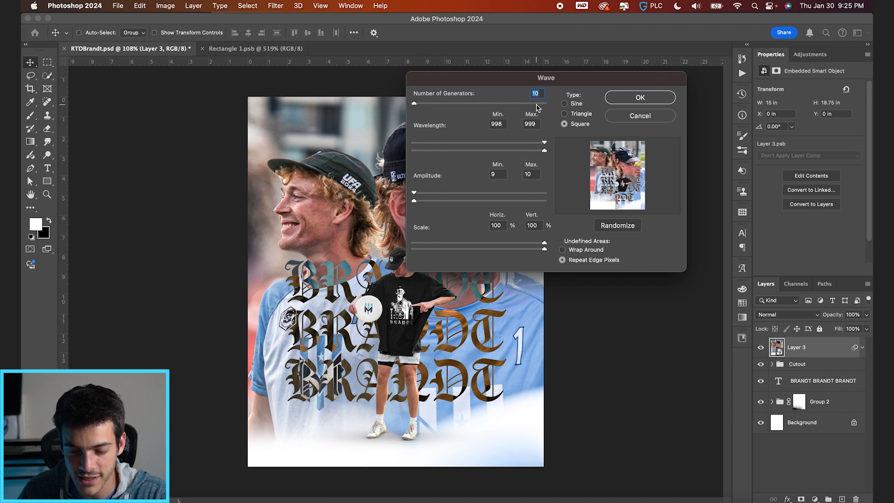
pyautogui.press('Up')
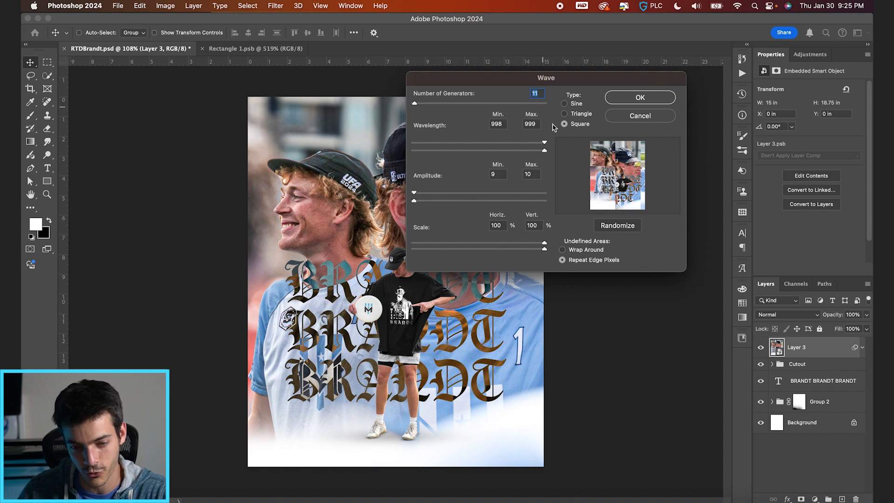
pyautogui.press('Return')
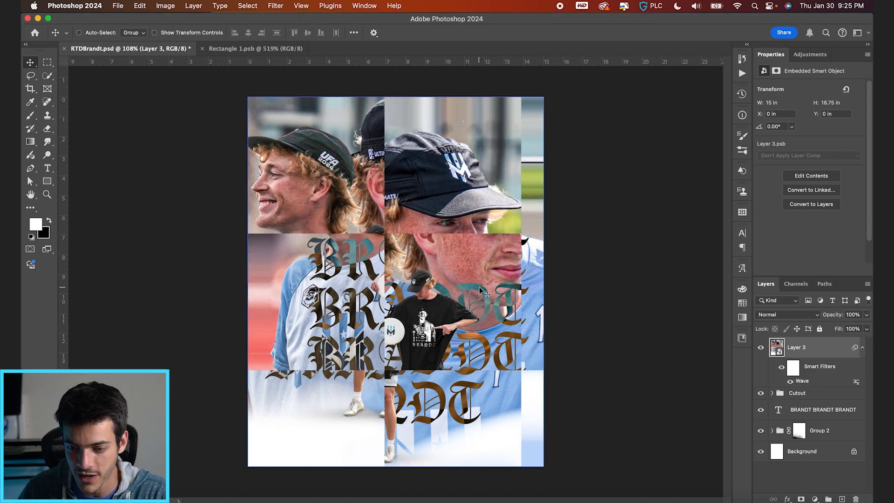
# Set Layer 3's blend mode to Divide and enlarge it to about 16.9 by 21.1 in, shifted slightly left.
pyautogui.click(794, 317)
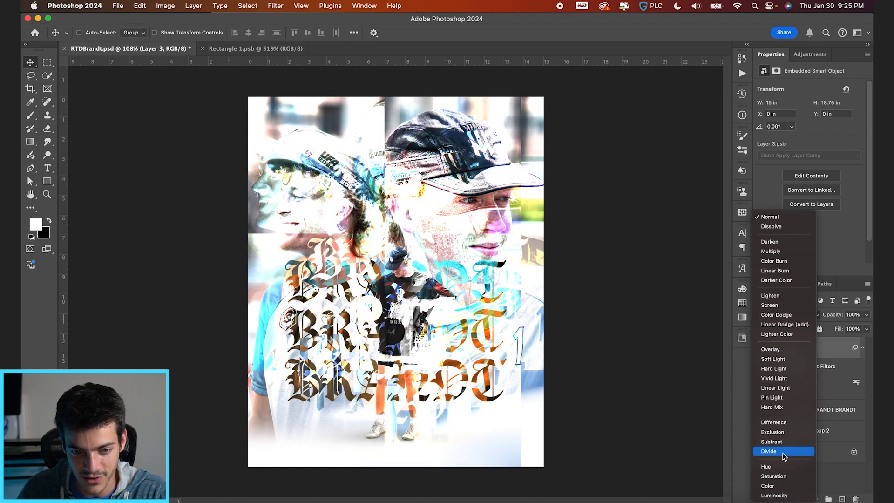
pyautogui.click(783, 452)
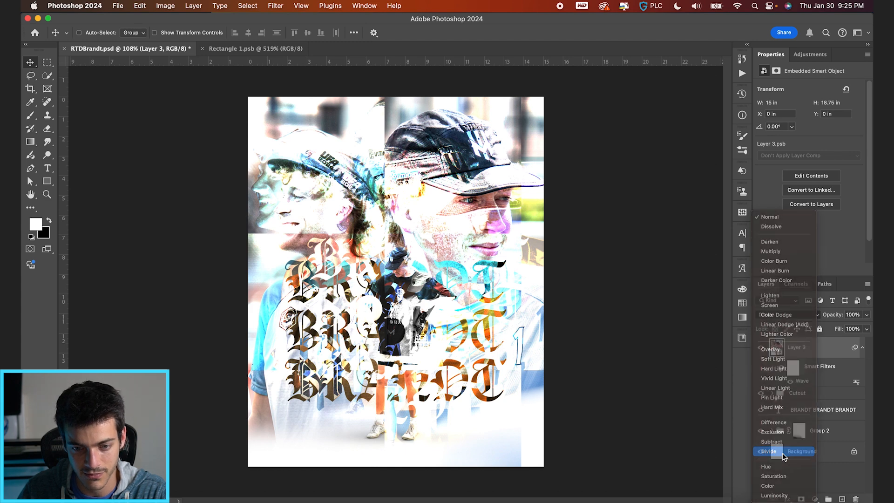
pyautogui.moveTo(525, 241)
pyautogui.mouseDown()
pyautogui.moveTo(509, 196)
pyautogui.moveTo(518, 203)
pyautogui.moveTo(518, 238)
pyautogui.mouseUp()
pyautogui.press('super+t')
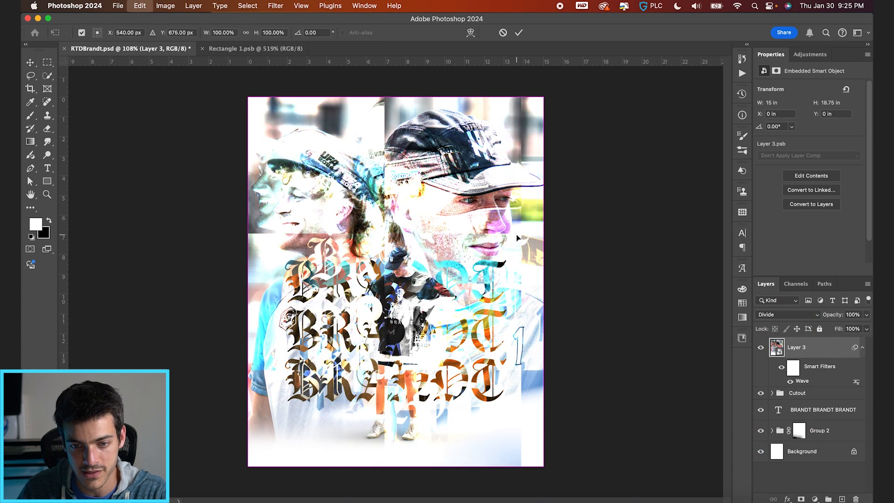
pyautogui.moveTo(544, 96); pyautogui.dragTo(573, 79)
pyautogui.press('Return')
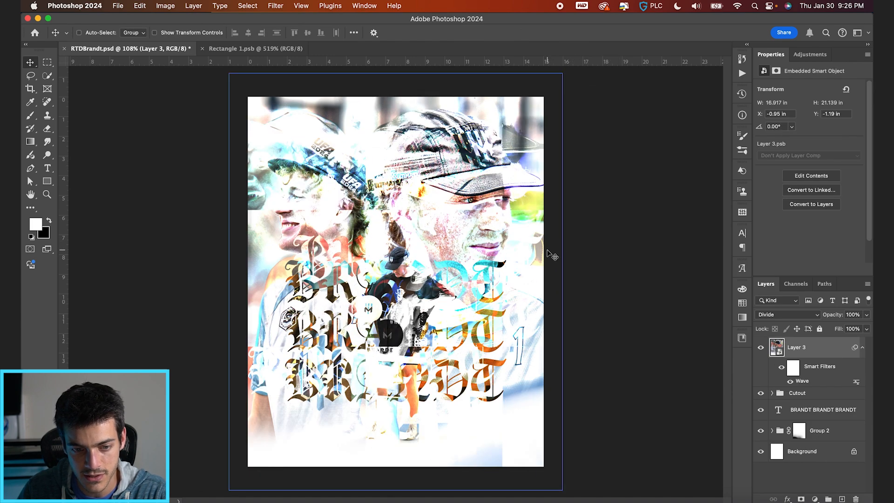
pyautogui.moveTo(553, 257); pyautogui.dragTo(551, 257)
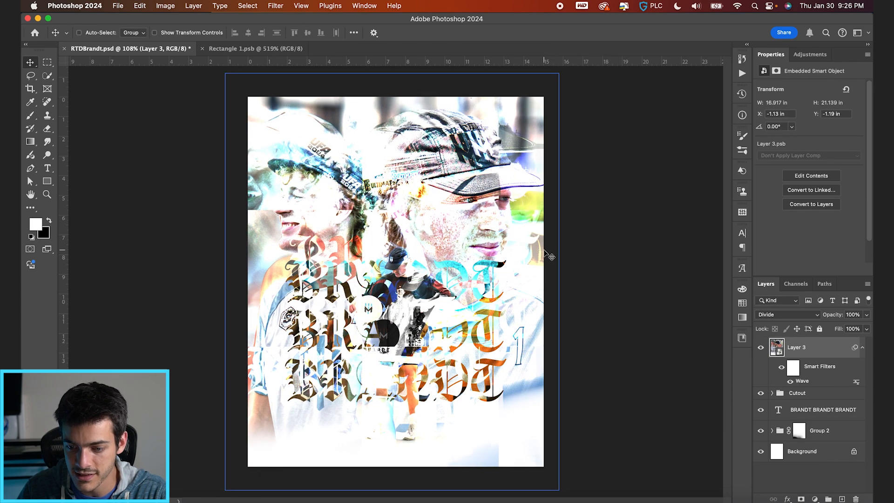
# Turn off the red, green and blue channels in Layer 3's advanced blending options.
pyautogui.doubleClick(808, 356)
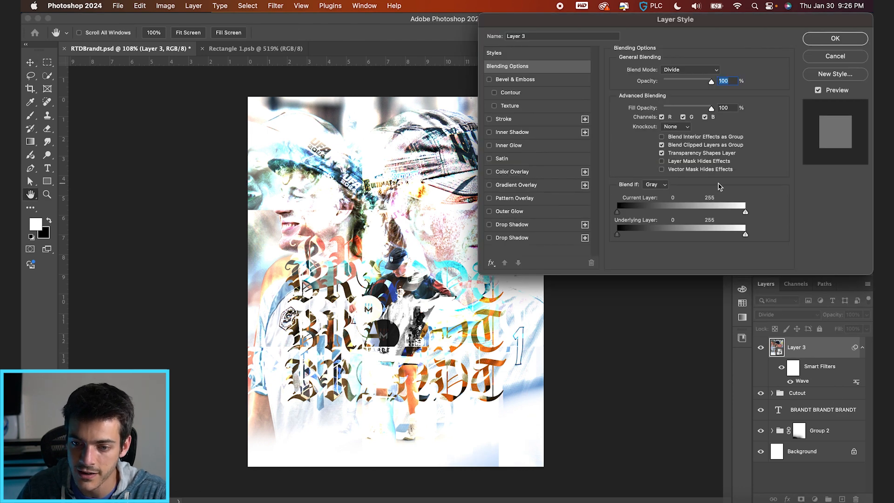
pyautogui.click(661, 117)
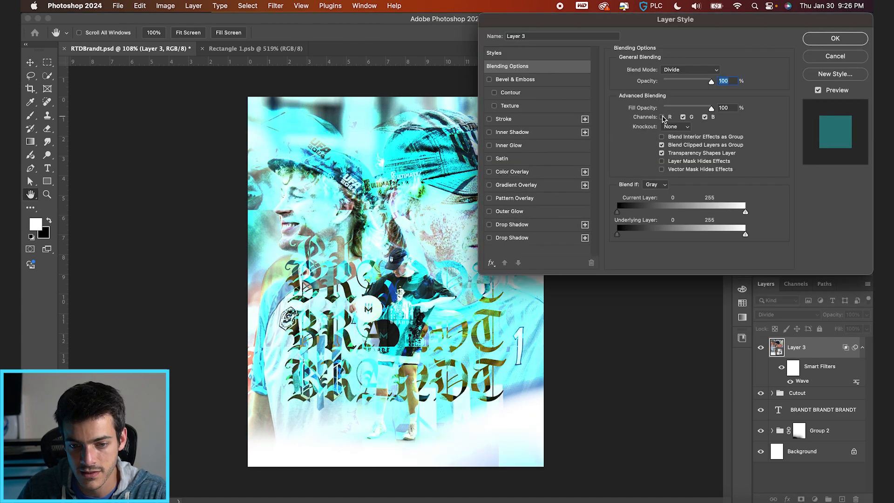
pyautogui.click(662, 117)
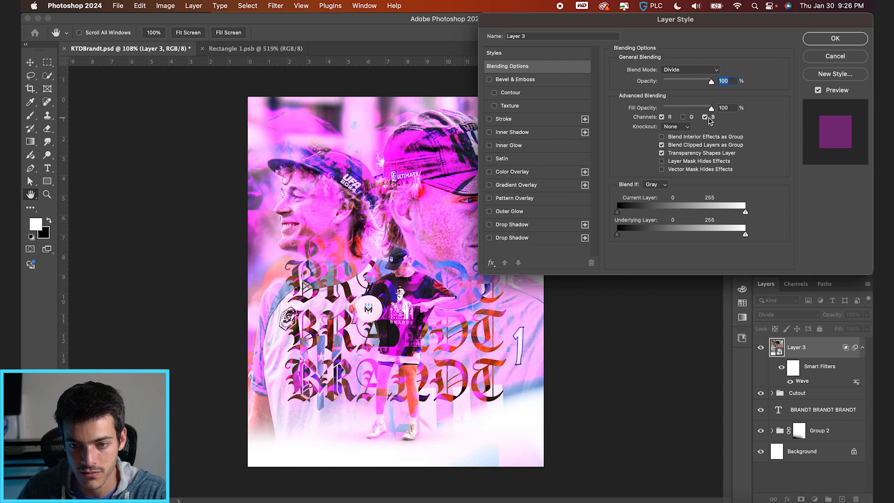
pyautogui.click(705, 117)
pyautogui.click(661, 117)
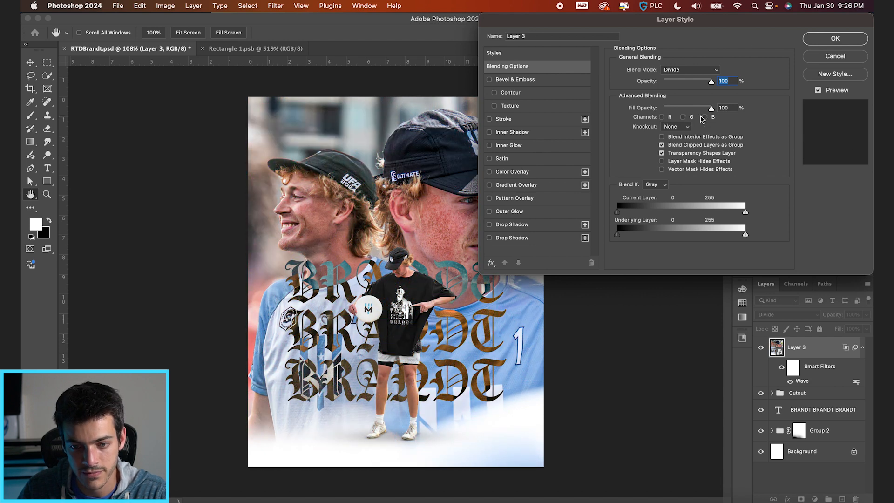
pyautogui.click(705, 117)
pyautogui.click(705, 118)
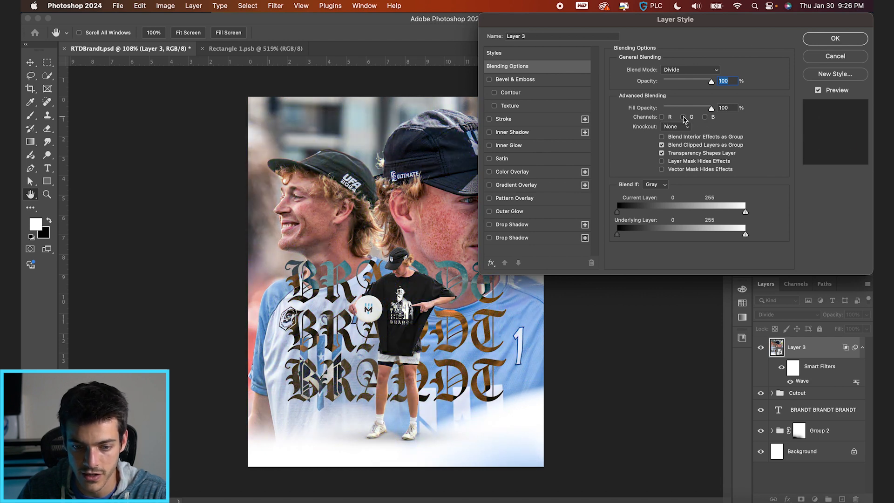
# Compare the green, red and blue channels one at a time and blend Layer 3 with only red and blue.
pyautogui.click(683, 118)
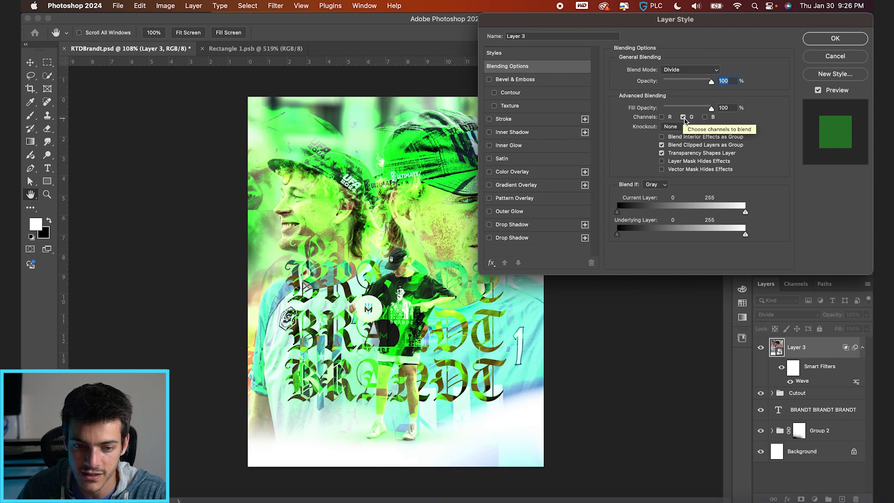
pyautogui.click(683, 117)
pyautogui.click(662, 117)
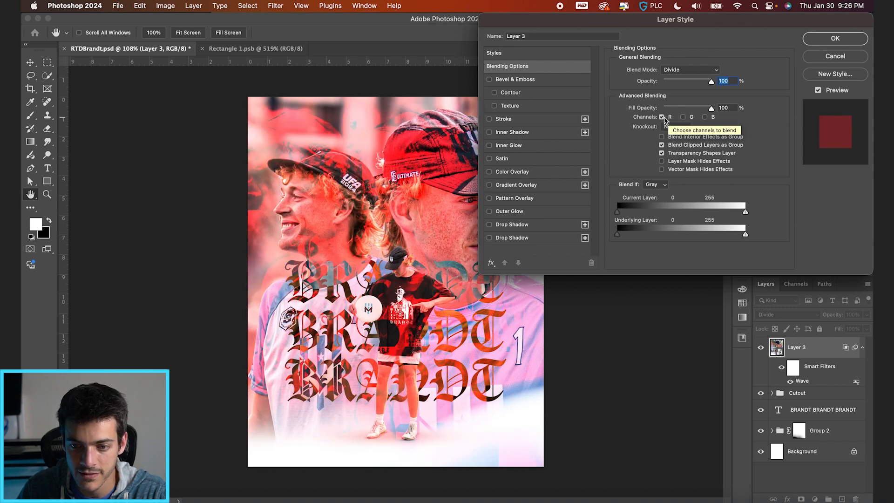
pyautogui.click(662, 117)
pyautogui.click(705, 118)
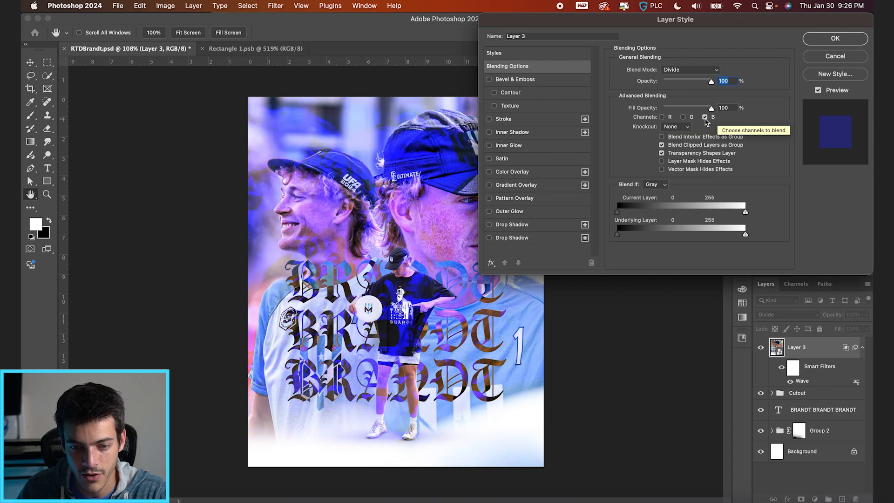
pyautogui.click(661, 117)
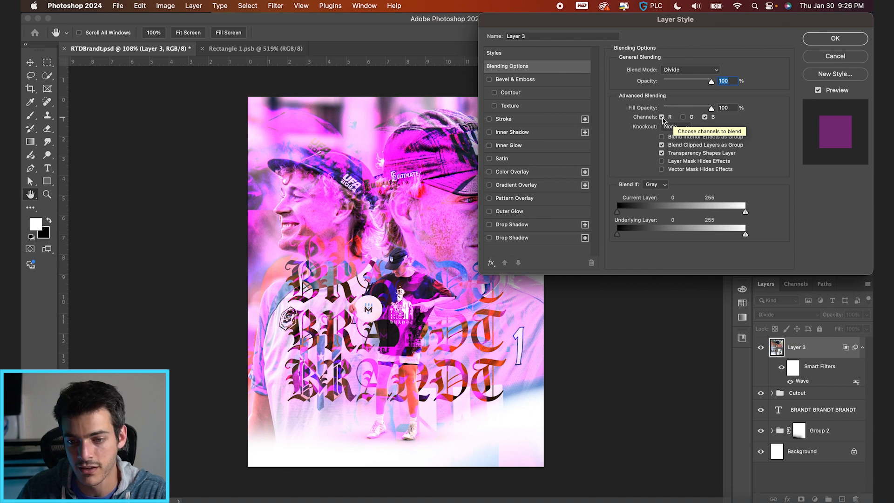
pyautogui.press('Return')
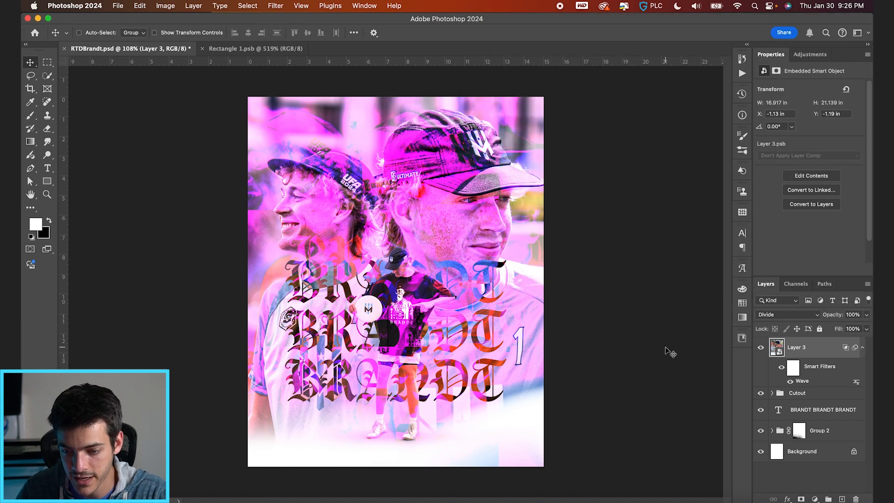
# Duplicate the Cutout group and place the copy above Layer 3.
pyautogui.click(781, 395)
pyautogui.moveTo(782, 396); pyautogui.dragTo(791, 343)
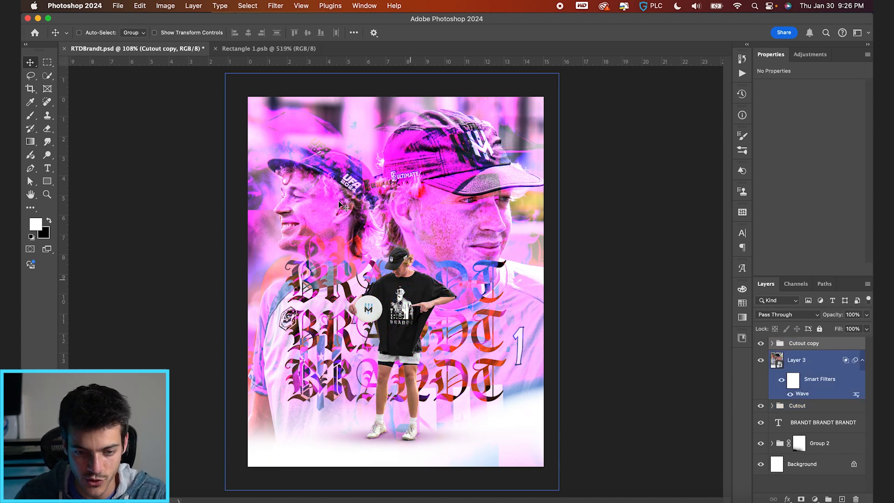
pyautogui.scroll(1, 389, 232)
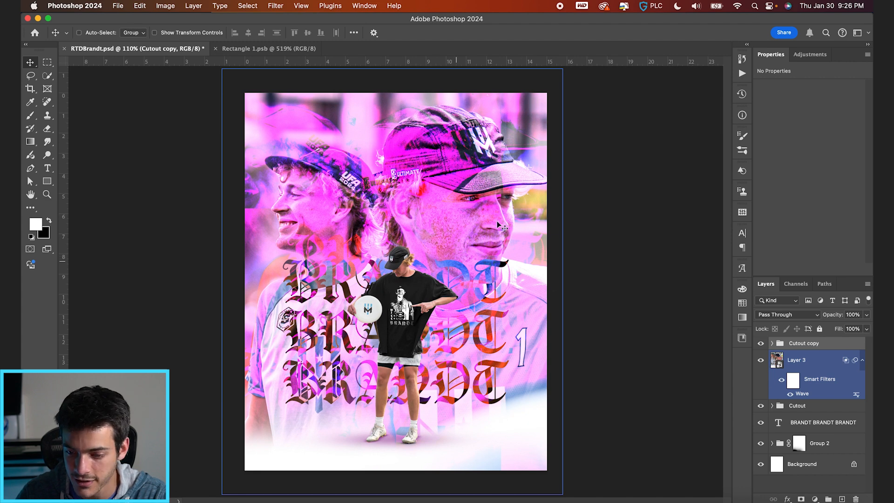
# Add a Gradient Map adjustment layer directly above Layer 3.
pyautogui.click(786, 365)
pyautogui.click(814, 499)
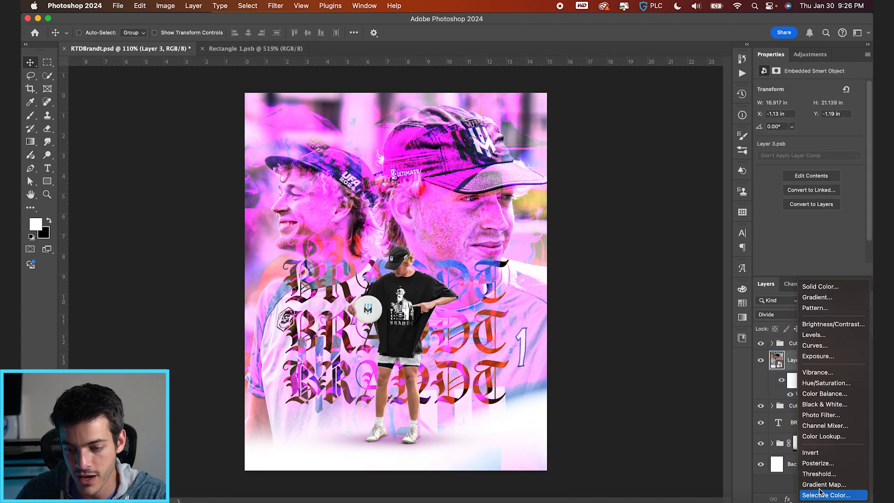
pyautogui.click(820, 484)
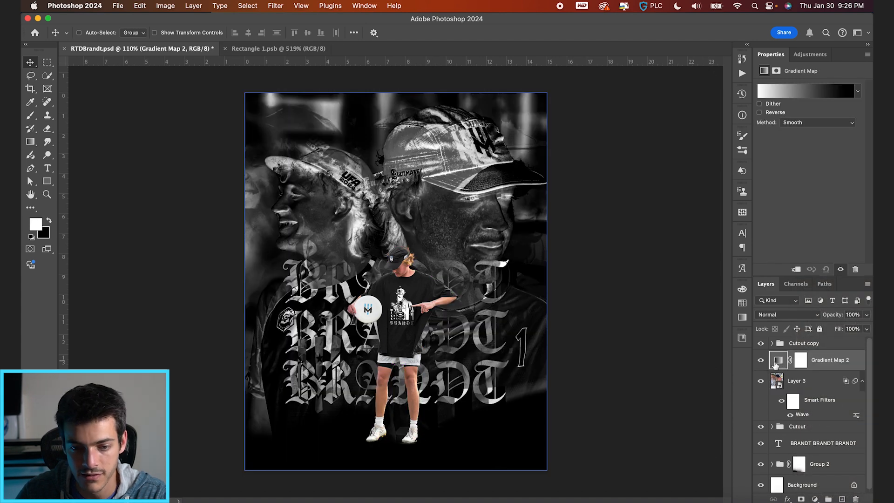
# Add a light blue color stop at location 37 to the topmost gradient map's gradient.
pyautogui.click(800, 96)
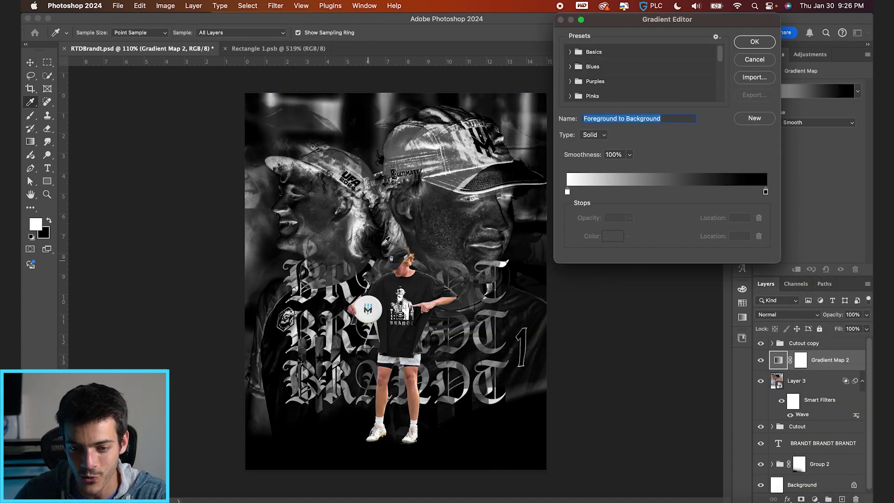
pyautogui.click(567, 191)
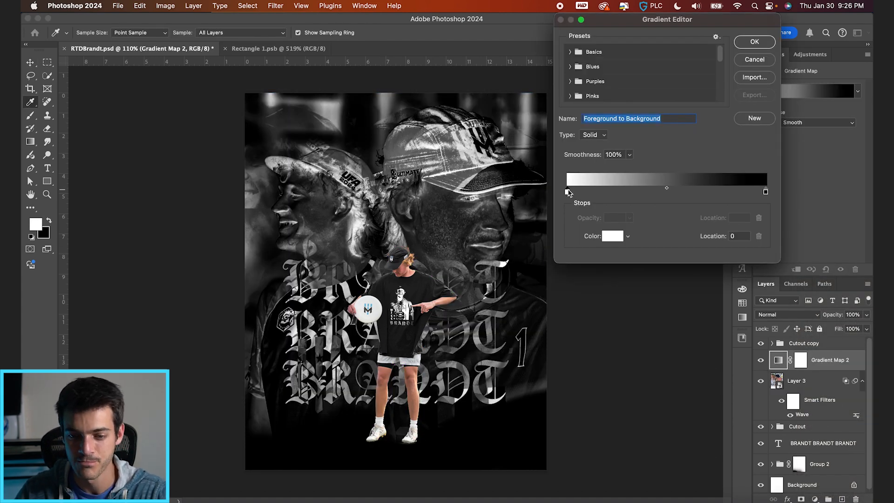
pyautogui.click(641, 193)
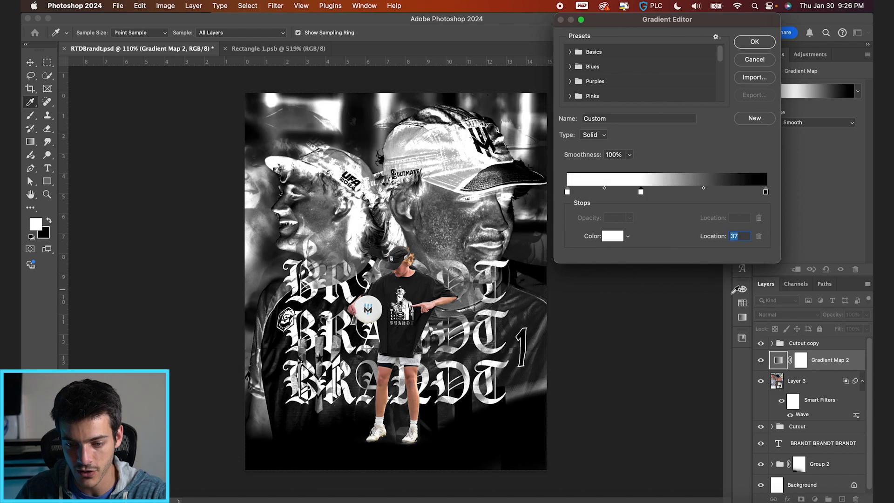
pyautogui.click(742, 304)
pyautogui.click(630, 315)
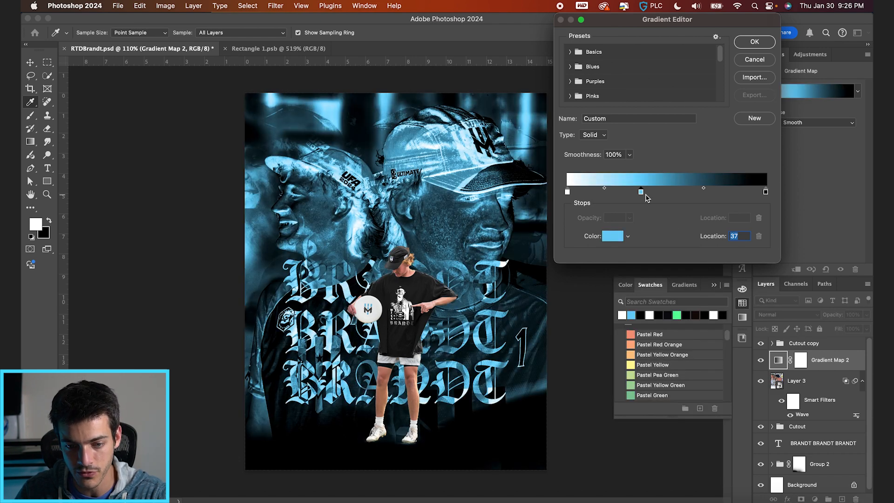
# Reorder the gradient's stops to run from black at location 0 through light blue to white at the far end.
pyautogui.moveTo(641, 191); pyautogui.dragTo(608, 192)
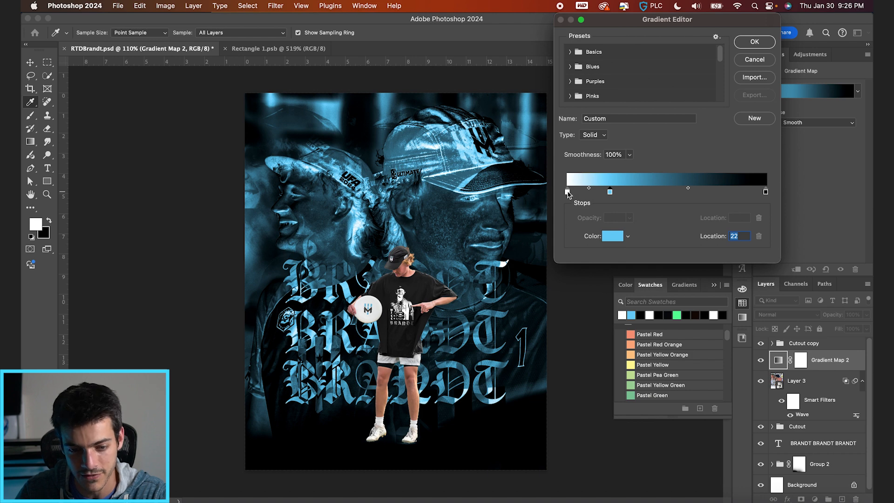
pyautogui.moveTo(568, 194); pyautogui.dragTo(656, 195)
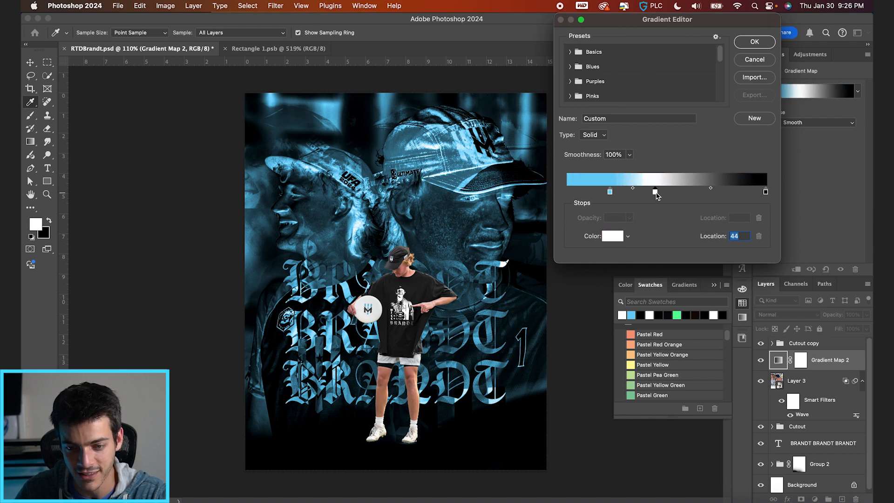
pyautogui.moveTo(610, 192); pyautogui.dragTo(682, 193)
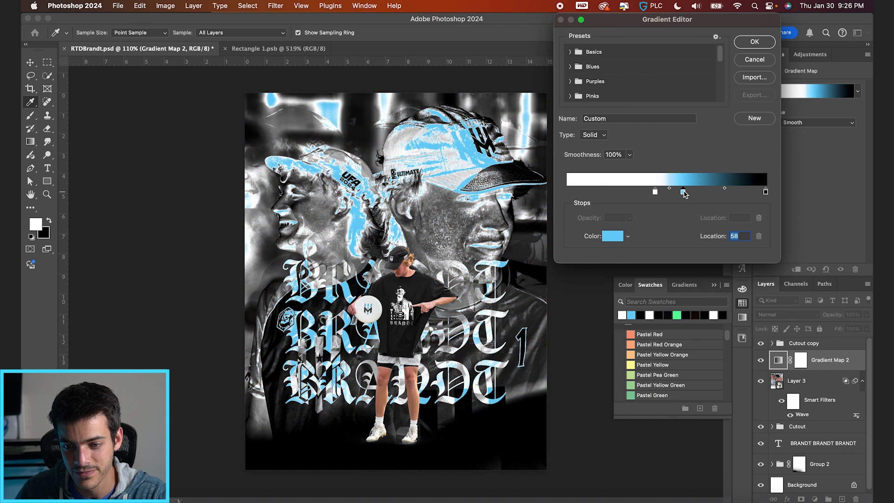
pyautogui.moveTo(766, 194); pyautogui.dragTo(552, 194)
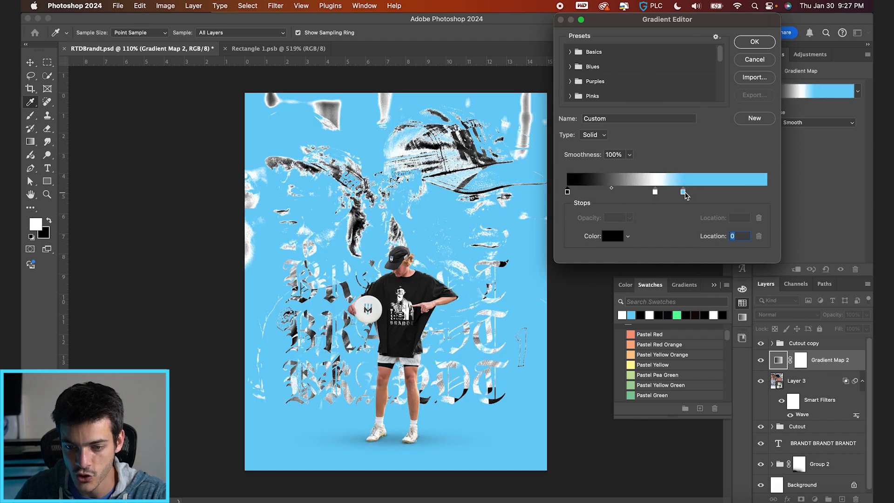
pyautogui.moveTo(684, 193); pyautogui.dragTo(781, 194)
pyautogui.moveTo(655, 193); pyautogui.dragTo(782, 194)
# Set the light blue stop to location 72 and the white stop to location 92, and apply the gradient.
pyautogui.moveTo(689, 192); pyautogui.dragTo(711, 193)
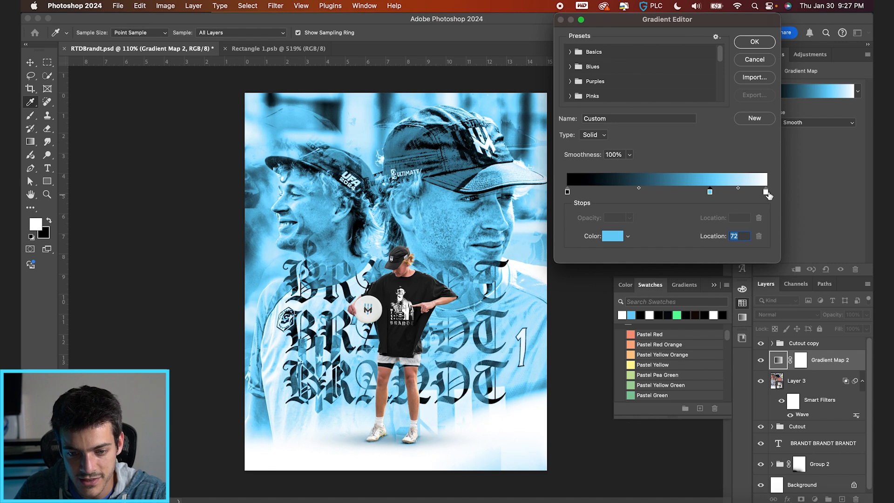
pyautogui.moveTo(765, 192); pyautogui.dragTo(748, 195)
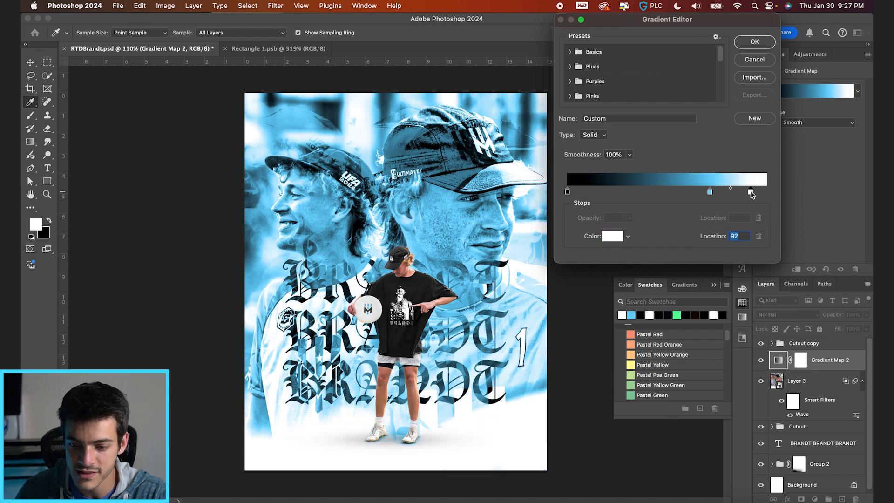
pyautogui.press('Return')
# Stamp all visible layers into a new layer above the Cutout copy group and convert it to a smart object.
pyautogui.click(793, 344)
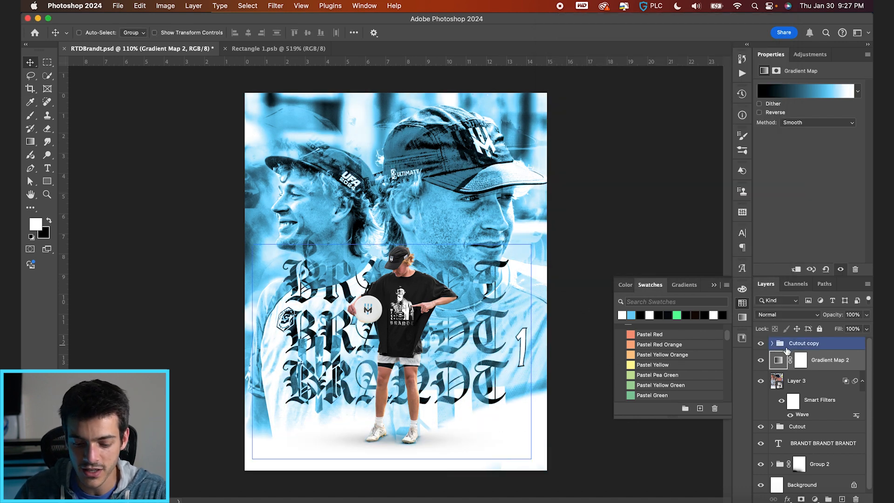
pyautogui.press('super+alt+shift+e')
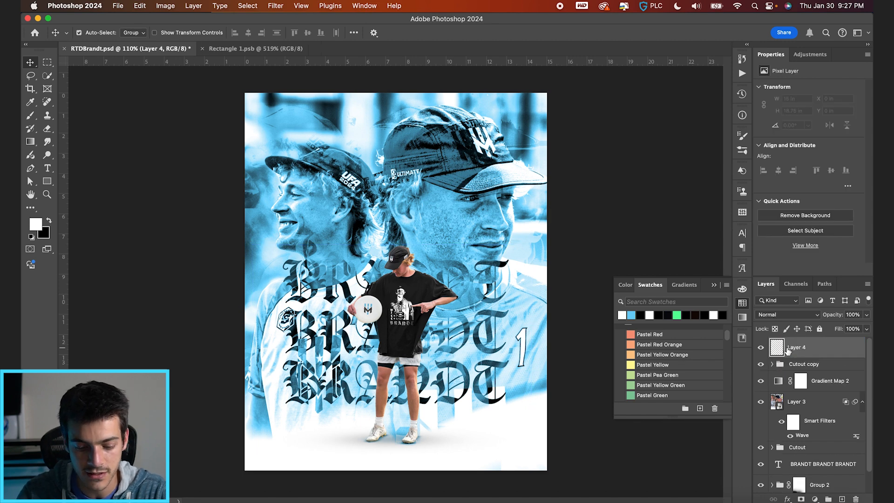
pyautogui.press('super+alt+s')
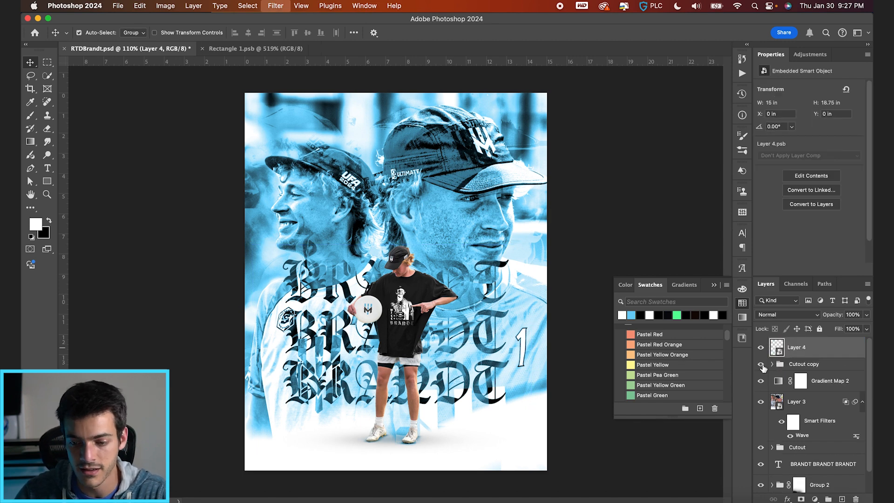
# Copy Layer 3's Wave smart filter onto Layer 4 and set Layer 4's blend mode to Divide.
pyautogui.moveTo(822, 421); pyautogui.dragTo(778, 350)
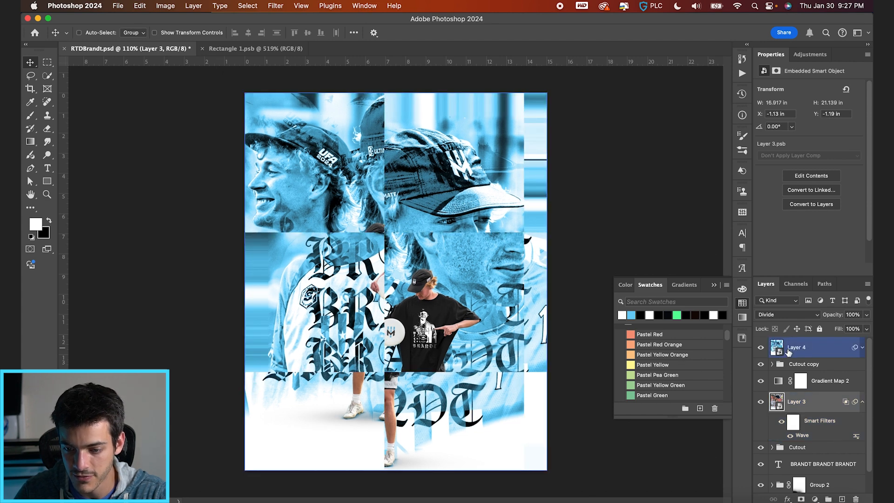
pyautogui.click(786, 315)
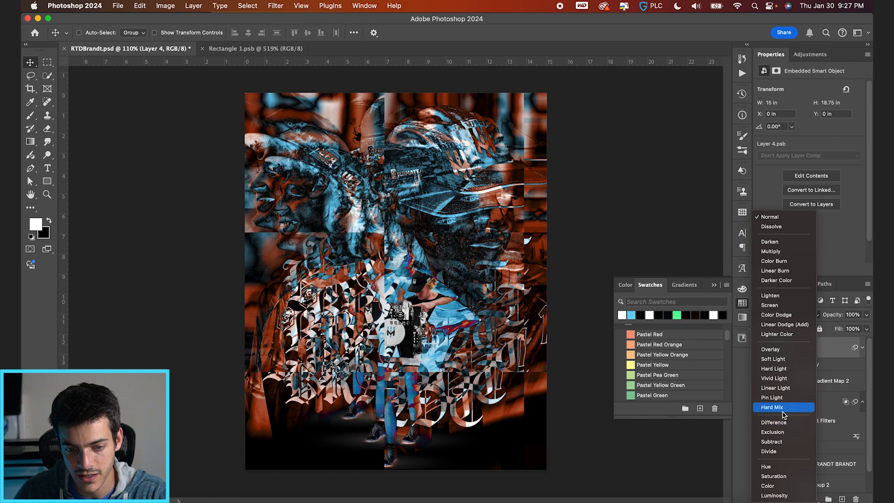
pyautogui.click(786, 452)
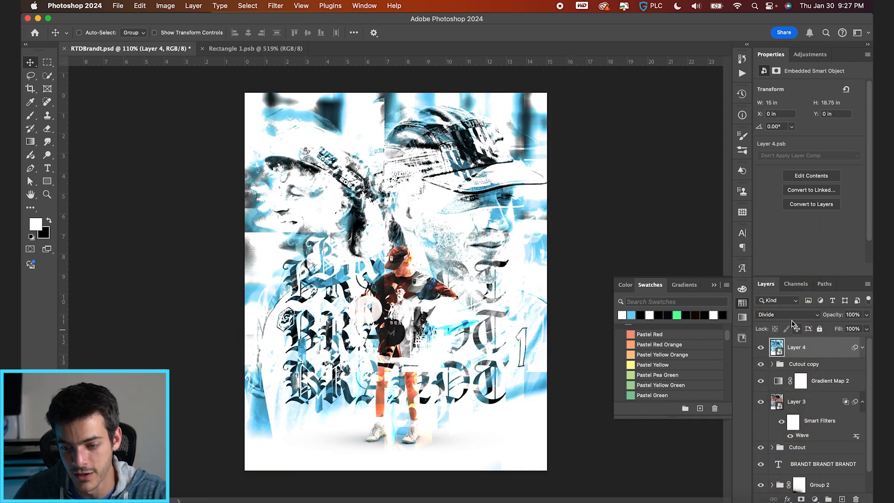
# Compare Layer 4's blending with individual color channels turned off, keeping red, green and blue all enabled.
pyautogui.doubleClick(810, 356)
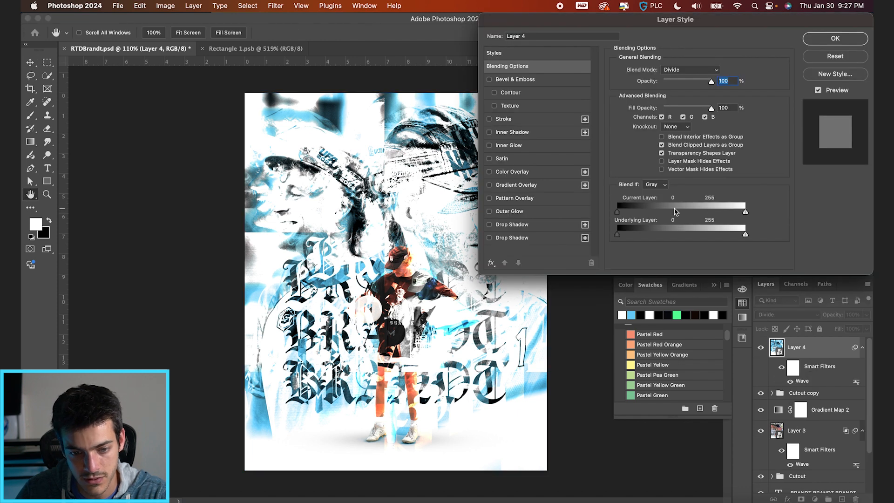
pyautogui.click(661, 118)
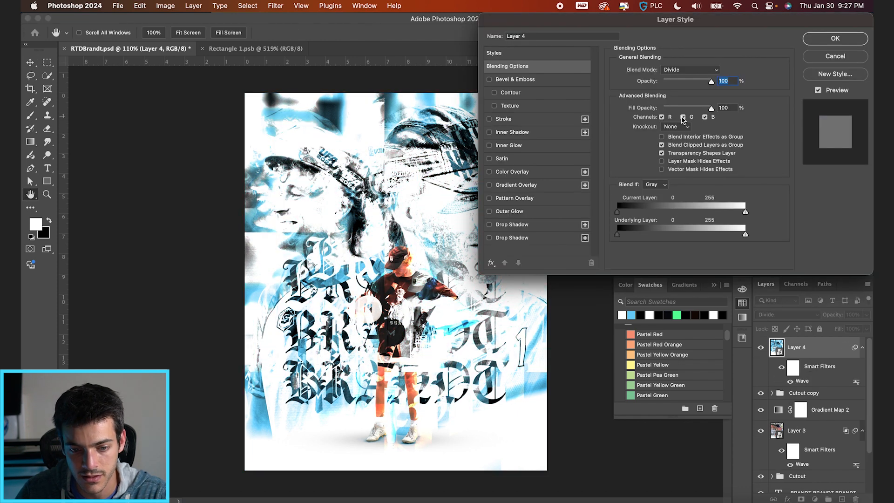
pyautogui.click(683, 117)
pyautogui.click(683, 117)
pyautogui.click(704, 117)
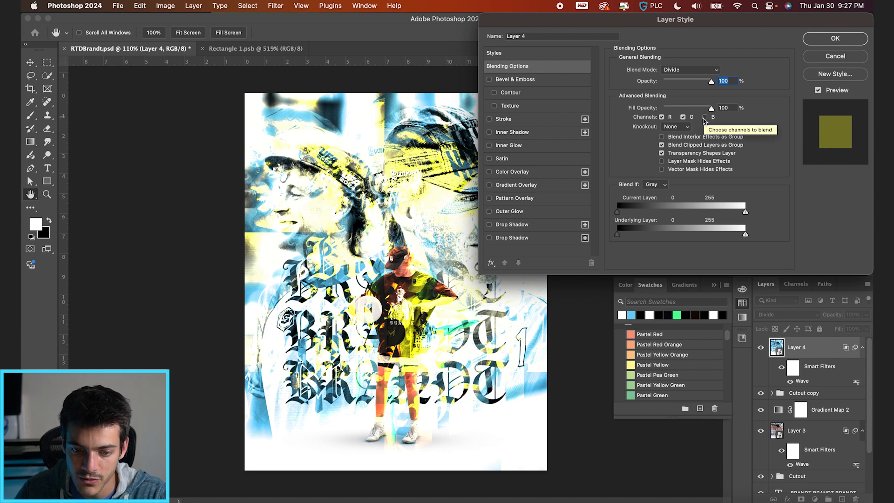
pyautogui.click(705, 118)
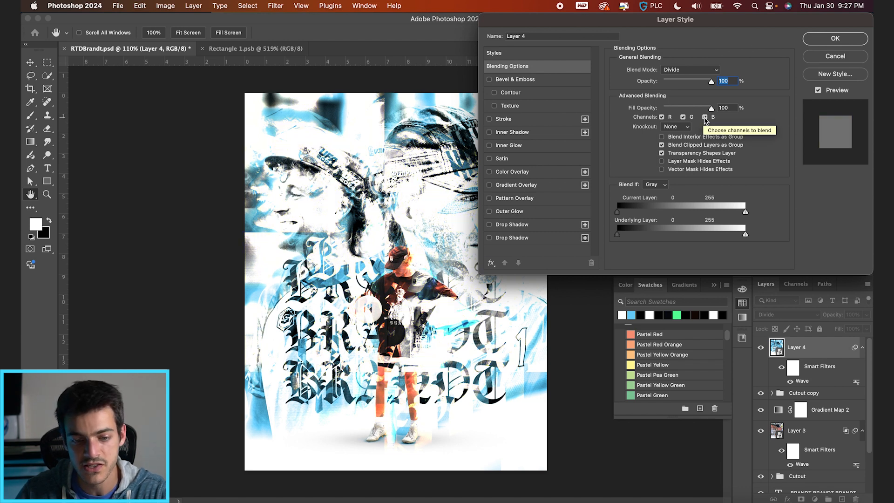
pyautogui.press('Return')
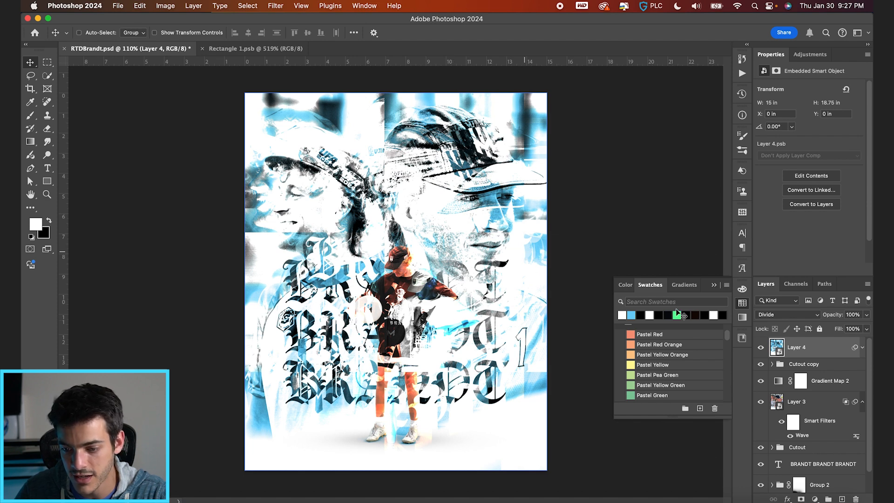
# Change Layer 4's Wave filter to a wavelength of 736 minimum and 737 maximum.
pyautogui.click(862, 348)
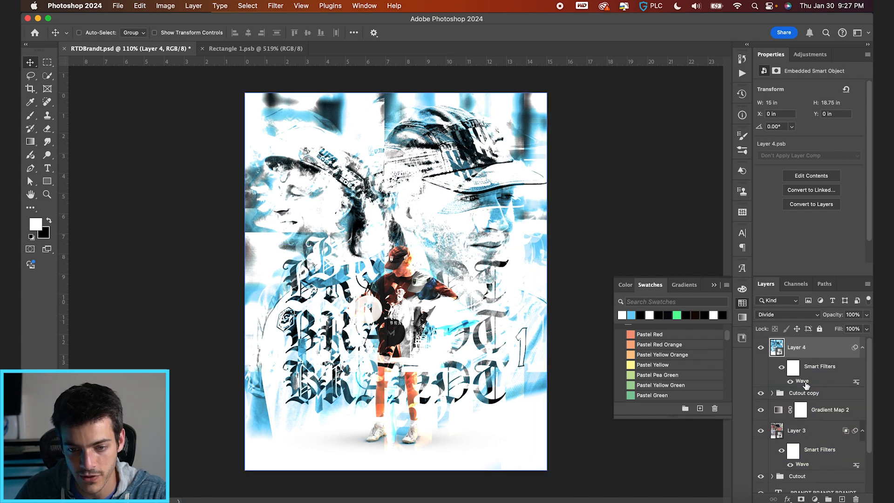
pyautogui.doubleClick(801, 381)
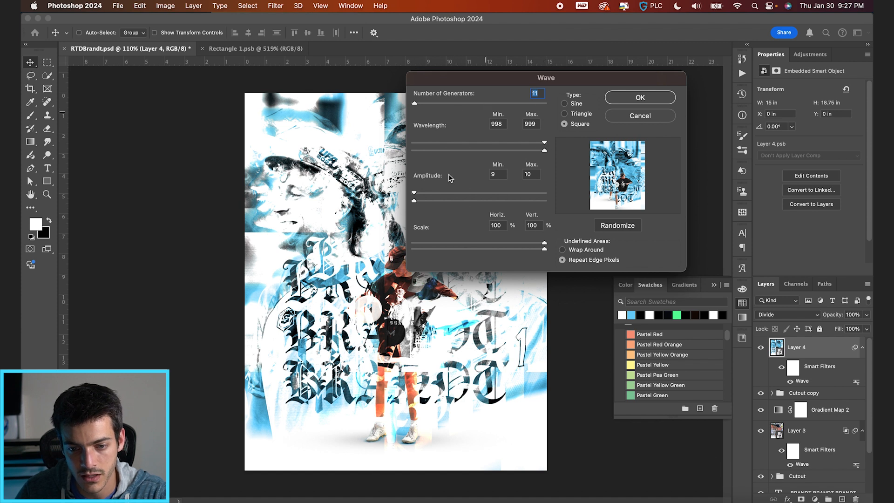
pyautogui.moveTo(545, 153); pyautogui.dragTo(511, 150)
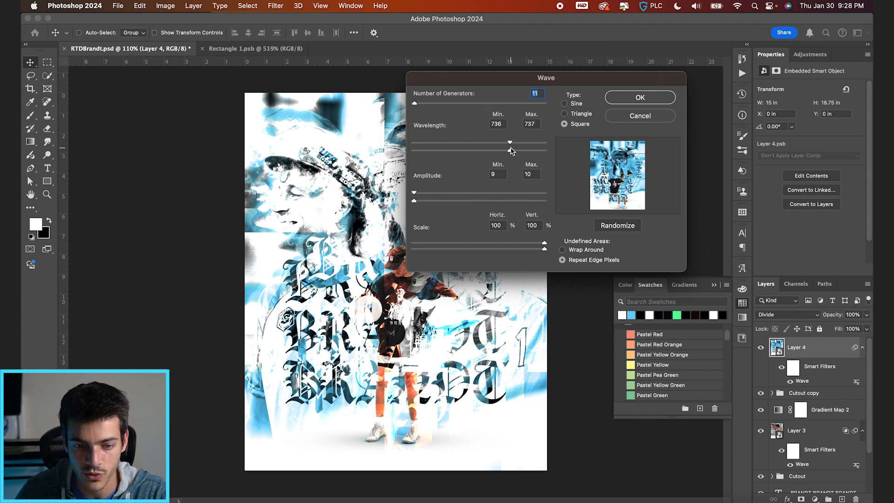
pyautogui.press('Return')
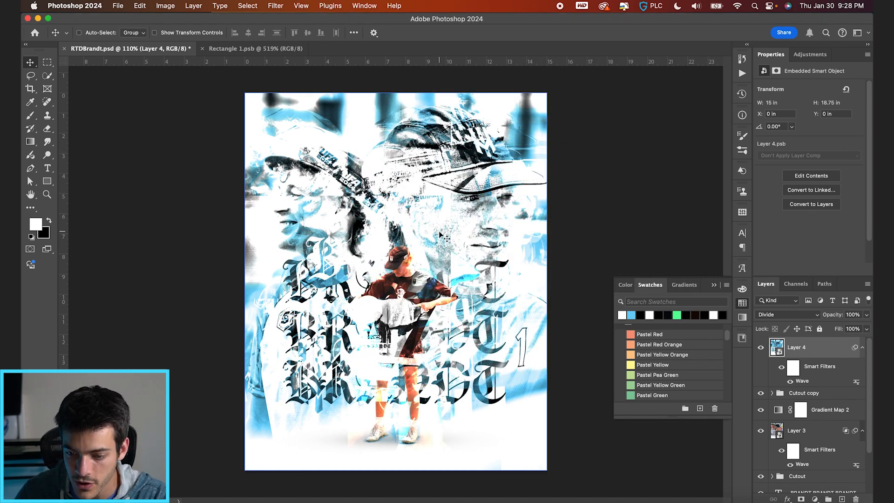
# Duplicate the Cutout copy group and place the duplicate above Layer 4.
pyautogui.click(780, 392)
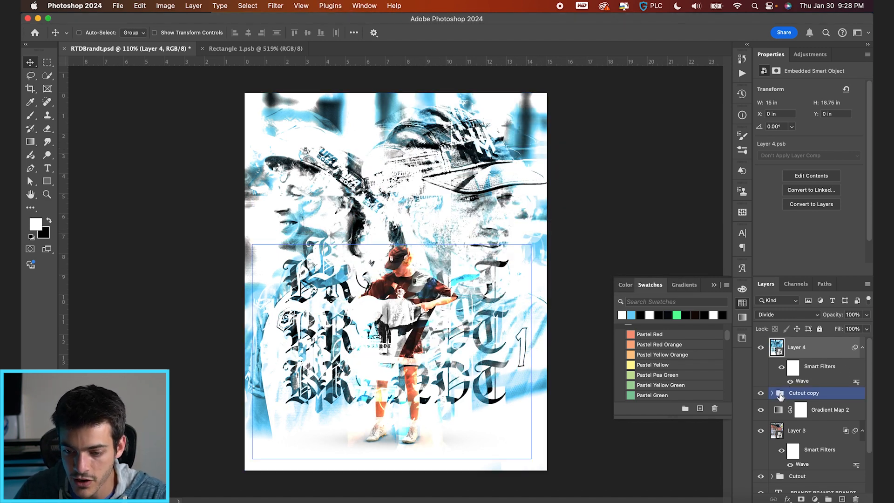
pyautogui.moveTo(780, 394); pyautogui.dragTo(778, 341)
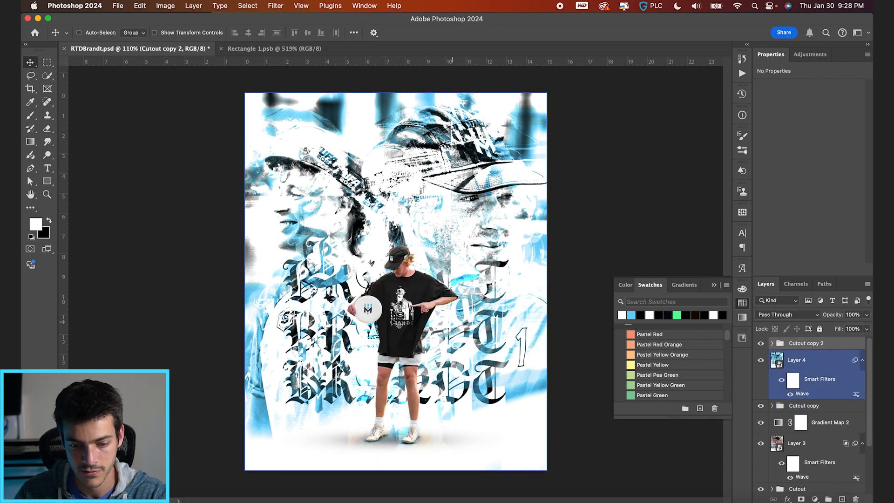
pyautogui.scroll(-2, 451, 376)
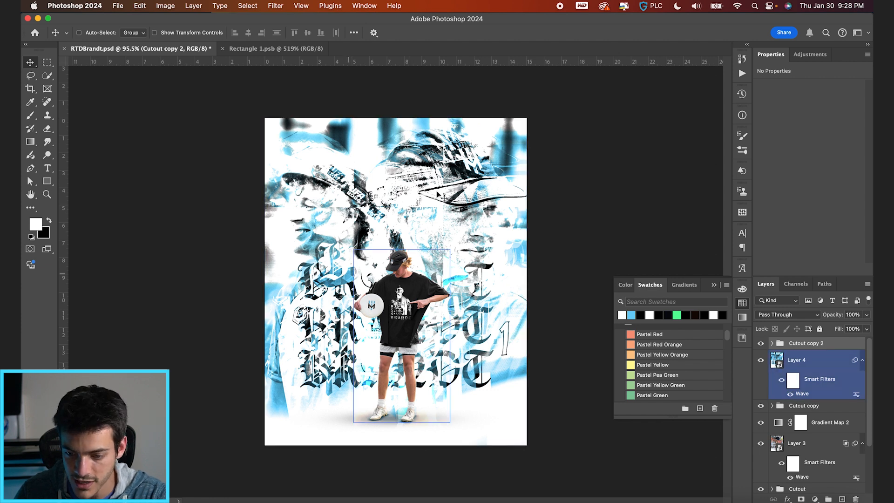
# Compare the poster with Layer 4 hidden and shown.
pyautogui.click(804, 364)
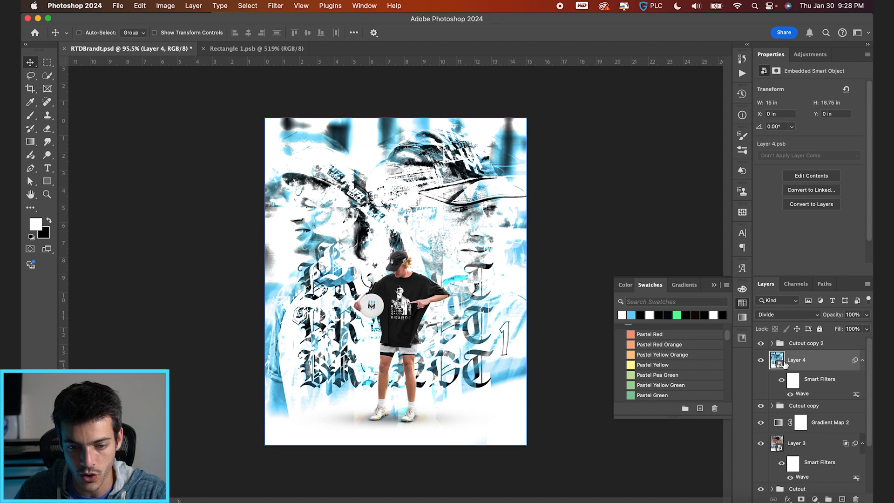
pyautogui.click(761, 361)
pyautogui.click(762, 361)
pyautogui.click(770, 347)
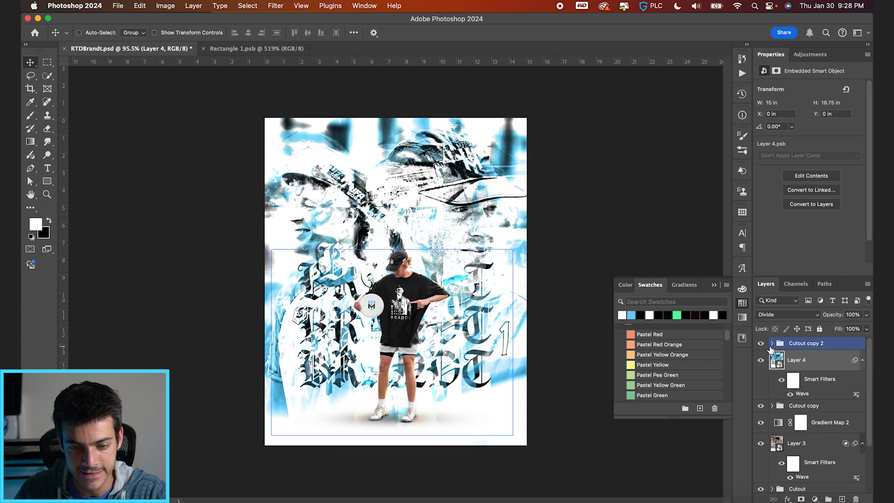
pyautogui.click(773, 355)
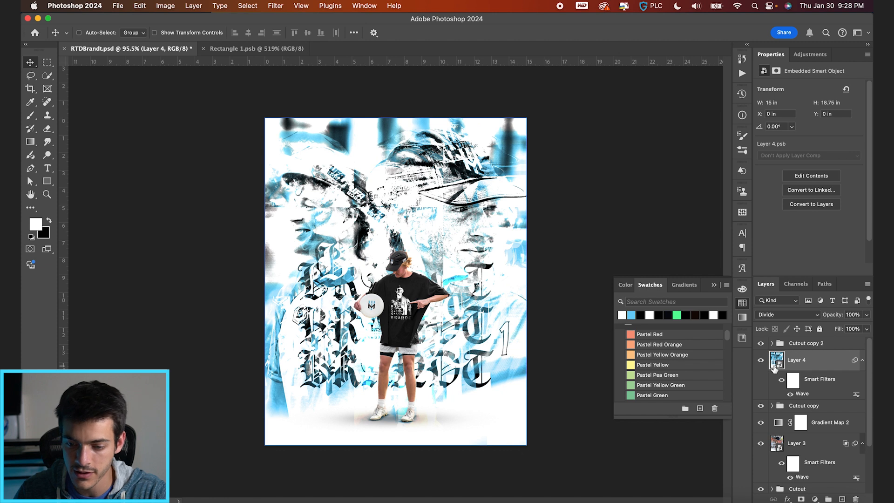
# Create a new layer above the Cutout copy 2 group and fill it with white using the Paint Bucket tool.
pyautogui.click(793, 344)
pyautogui.click(793, 345)
pyautogui.press('alt+shift+super+n')
pyautogui.press('g')
pyautogui.hotkey('shift', 'g')
pyautogui.click(423, 314)
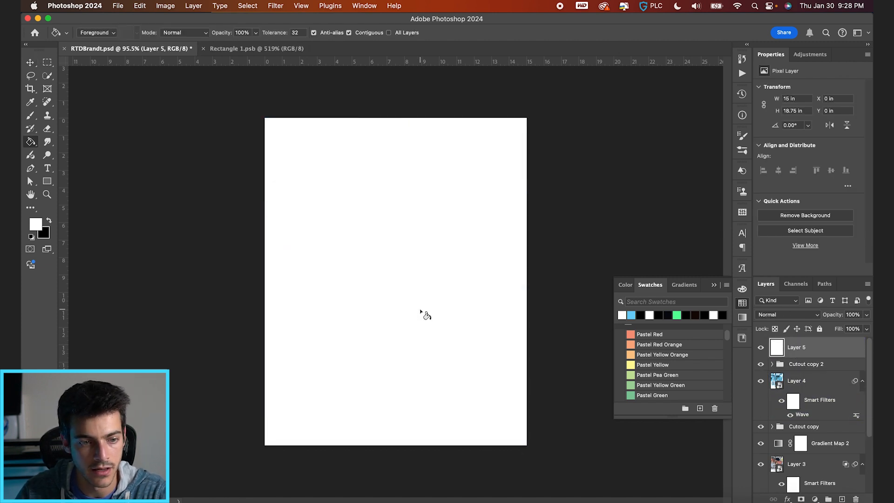
# Add a black mask to the white layer and paint white around the poster's edges with a soft 800 px brush to fade them.
pyautogui.press('b')
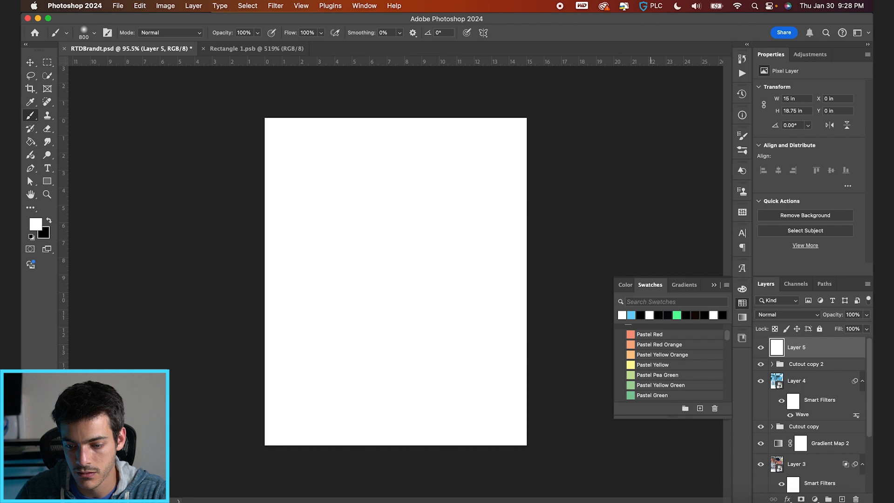
pyautogui.keyDown('alt'); pyautogui.click(801, 499); pyautogui.keyUp('alt')
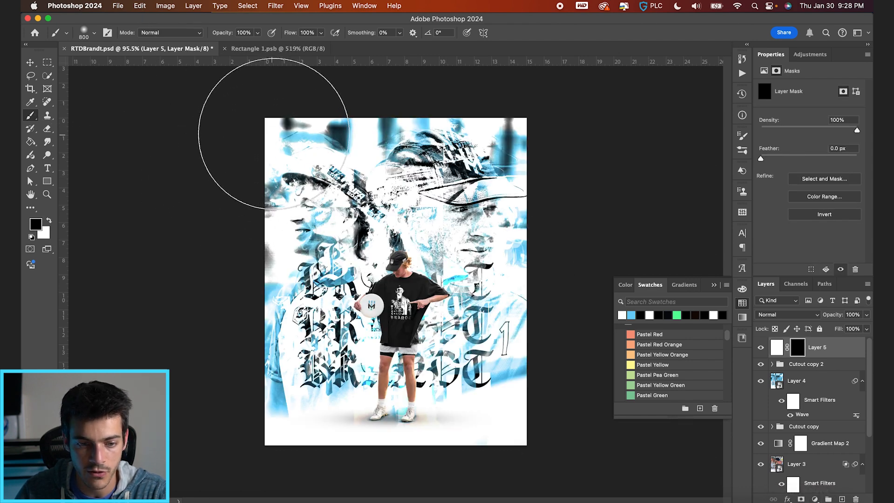
pyautogui.press('x')
pyautogui.moveTo(279, 132)
pyautogui.mouseDown()
pyautogui.moveTo(232, 283)
pyautogui.moveTo(220, 274)
pyautogui.moveTo(314, 87)
pyautogui.moveTo(522, 132)
pyautogui.moveTo(512, 345)
pyautogui.moveTo(527, 379)
pyautogui.moveTo(271, 392)
pyautogui.moveTo(273, 414)
pyautogui.moveTo(256, 385)
pyautogui.moveTo(258, 409)
pyautogui.moveTo(337, 250)
pyautogui.moveTo(388, 289)
pyautogui.mouseUp()
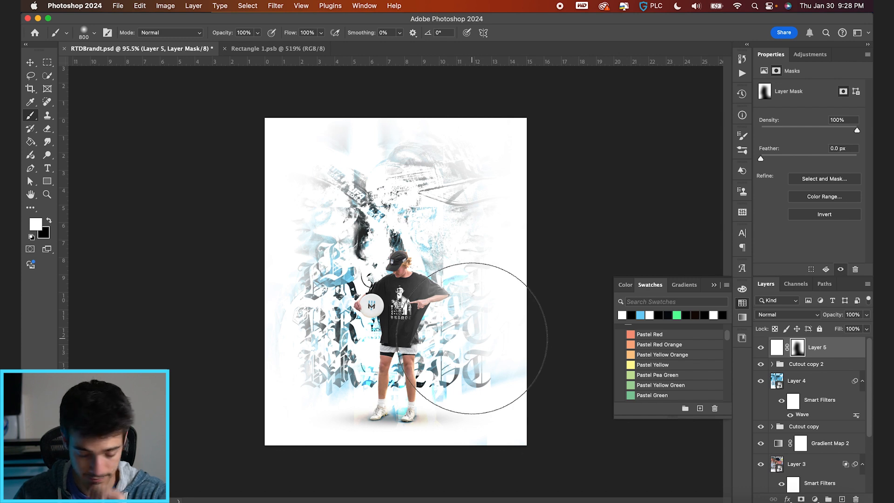
# Delete Layer 5's painted mask and give the layer a new black mask.
pyautogui.press('v')
pyautogui.click(803, 367)
pyautogui.click(798, 347)
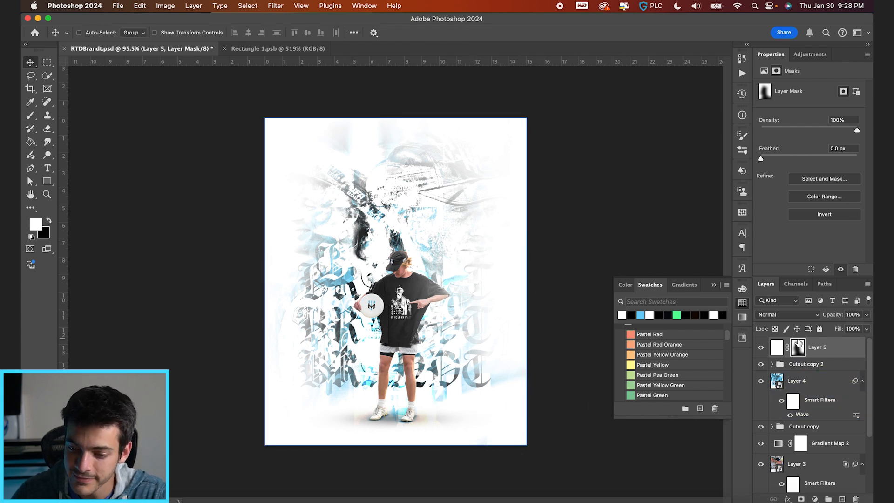
pyautogui.rightClick(798, 347)
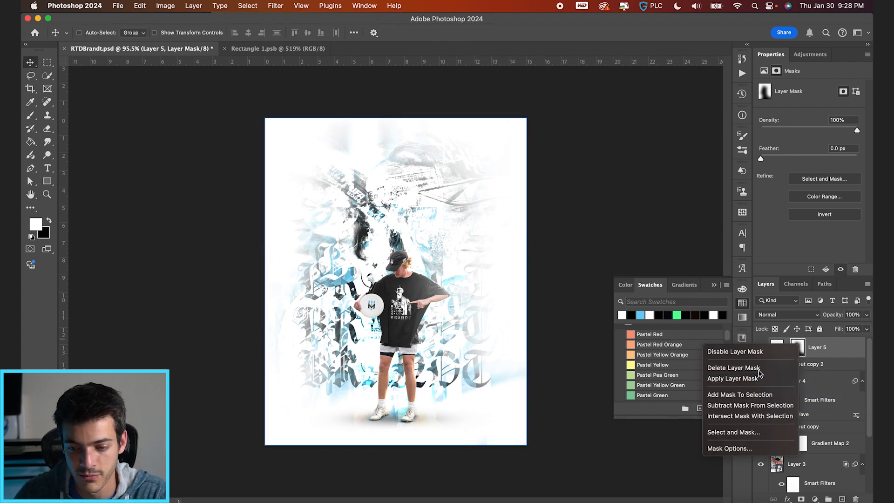
pyautogui.click(745, 367)
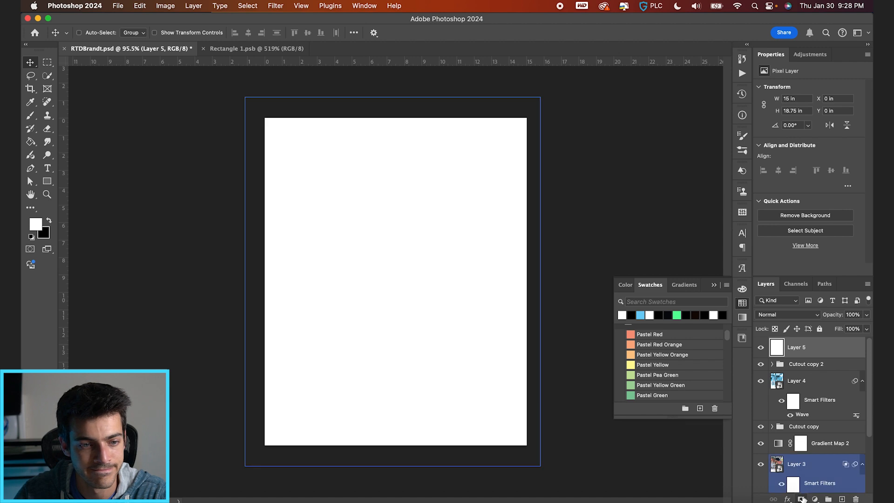
pyautogui.keyDown('alt'); pyautogui.click(801, 499); pyautogui.keyUp('alt')
# Paint white on Layer 5's mask down the poster's right edge with a textured dry media brush at 80 px.
pyautogui.press('b')
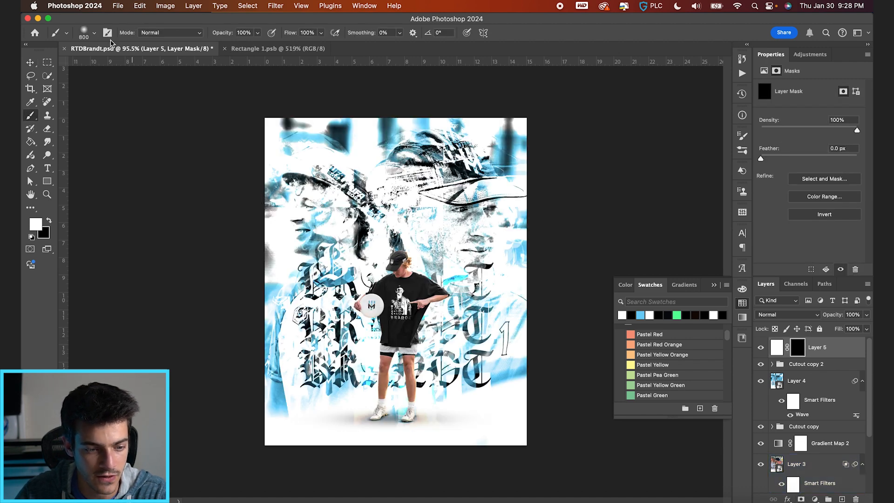
pyautogui.click(95, 37)
pyautogui.scroll(-3, 93, 163)
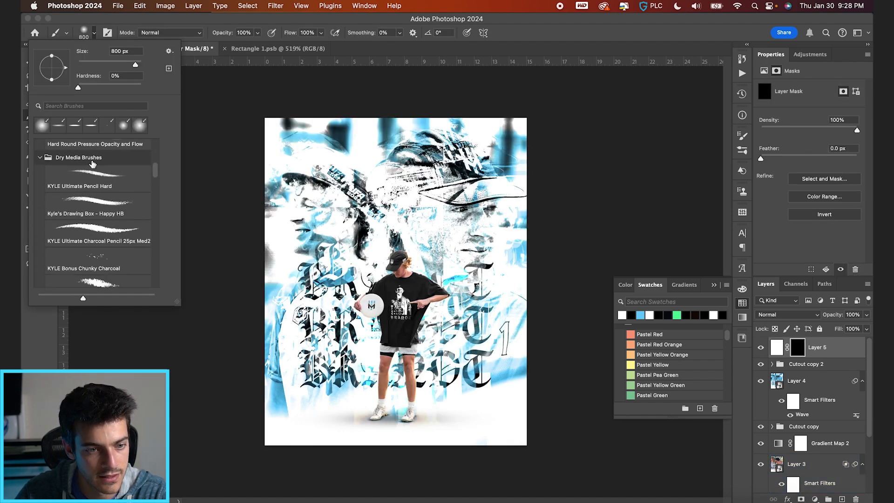
pyautogui.click(92, 236)
pyautogui.press('Return')
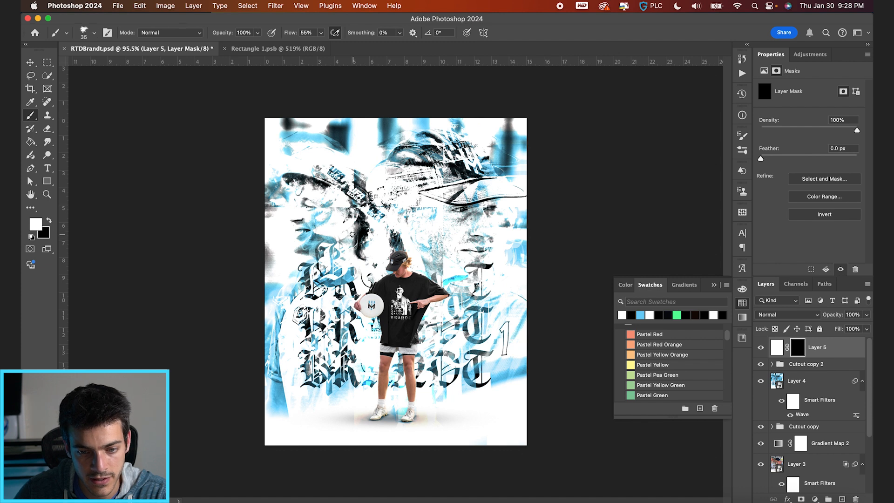
pyautogui.press('x')
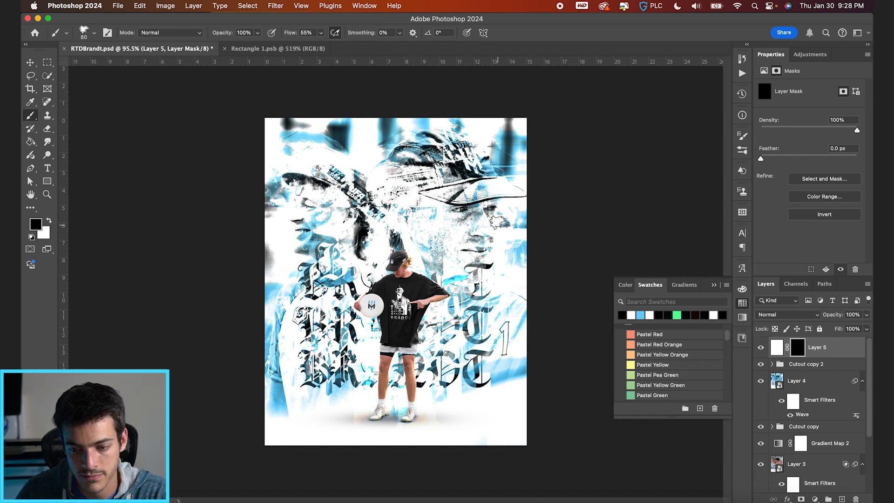
pyautogui.press('x')
pyautogui.moveTo(491, 145)
pyautogui.mouseDown()
pyautogui.moveTo(524, 224)
pyautogui.moveTo(523, 172)
pyautogui.moveTo(530, 290)
pyautogui.moveTo(518, 260)
pyautogui.moveTo(520, 423)
pyautogui.moveTo(498, 372)
pyautogui.moveTo(506, 408)
pyautogui.mouseUp()
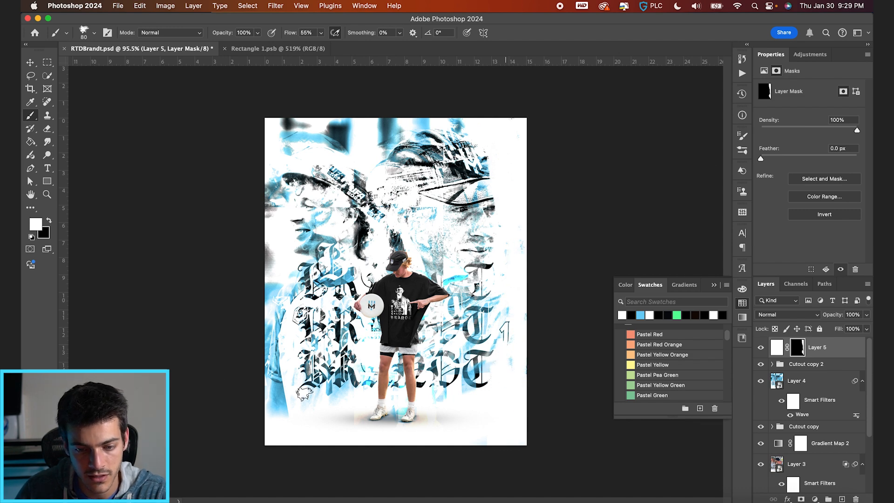
# Enlarge the textured brush to 250 px and paint white on Layer 5's mask along the poster's left, top and lower right edges.
pyautogui.press('x')
pyautogui.press(']')
pyautogui.press(']')
pyautogui.press(']')
pyautogui.press('\\')
pyautogui.press('\\')
pyautogui.press('x')
pyautogui.press(']')
pyautogui.press(']')
pyautogui.press(']')
pyautogui.press(']')
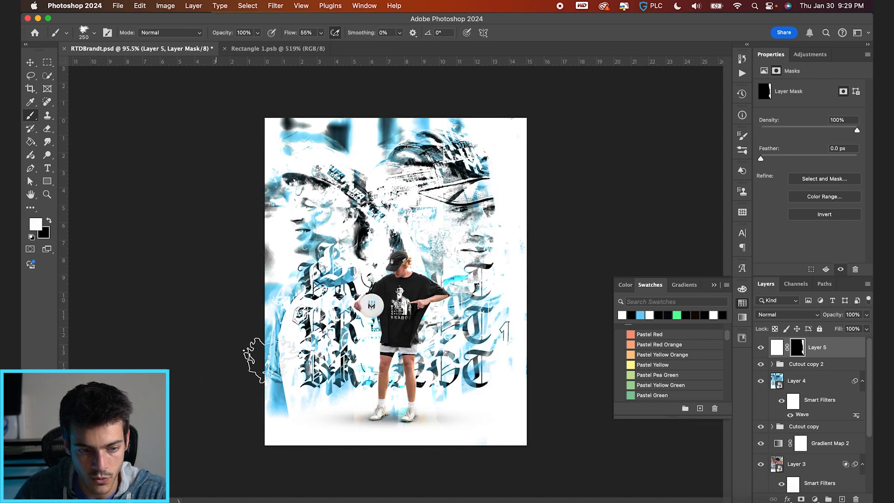
pyautogui.moveTo(265, 110)
pyautogui.mouseDown()
pyautogui.moveTo(273, 132)
pyautogui.moveTo(323, 117)
pyautogui.moveTo(378, 149)
pyautogui.moveTo(398, 128)
pyautogui.moveTo(356, 121)
pyautogui.moveTo(471, 113)
pyautogui.mouseUp()
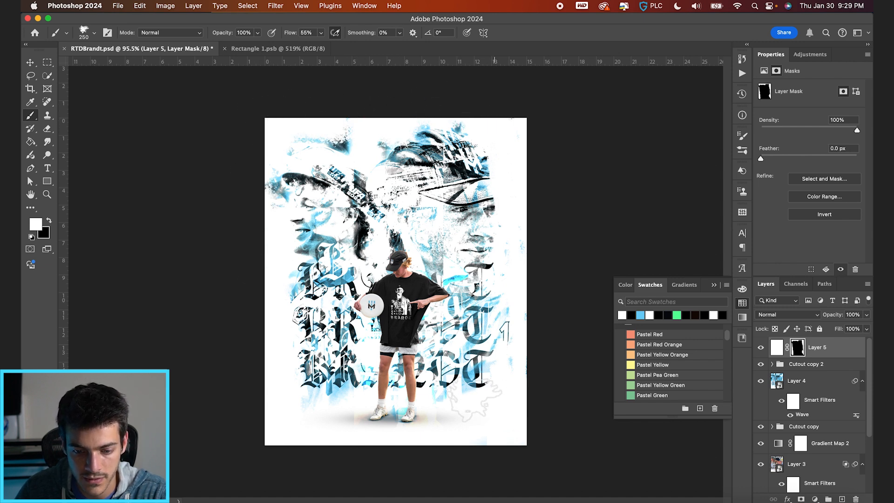
pyautogui.moveTo(457, 372)
pyautogui.mouseDown()
pyautogui.moveTo(455, 417)
pyautogui.moveTo(436, 436)
pyautogui.moveTo(498, 390)
pyautogui.moveTo(501, 404)
pyautogui.mouseUp()
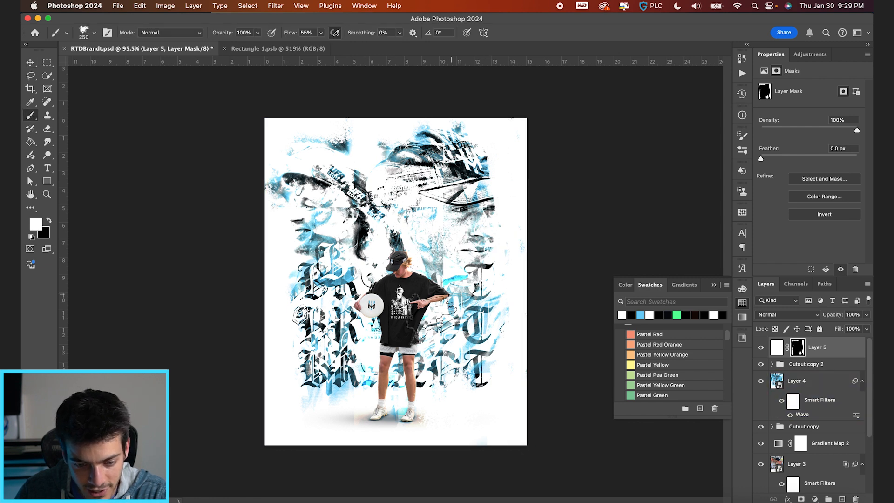
pyautogui.press('v')
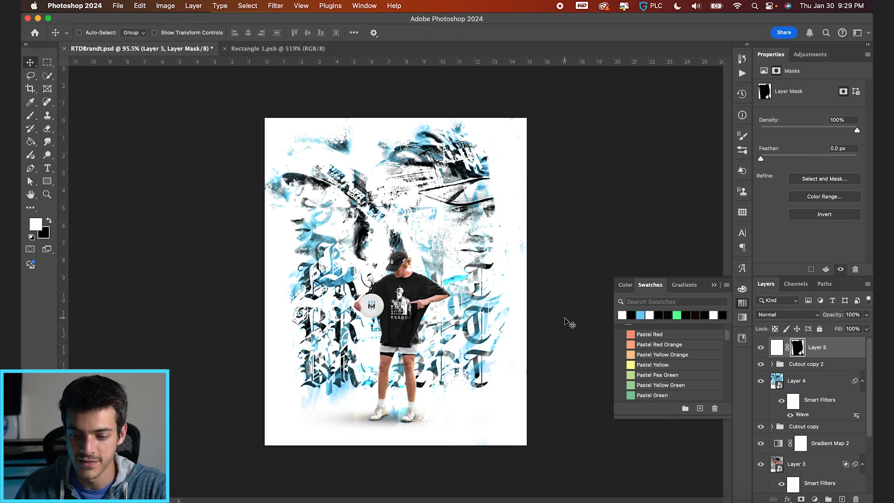
pyautogui.click(777, 348)
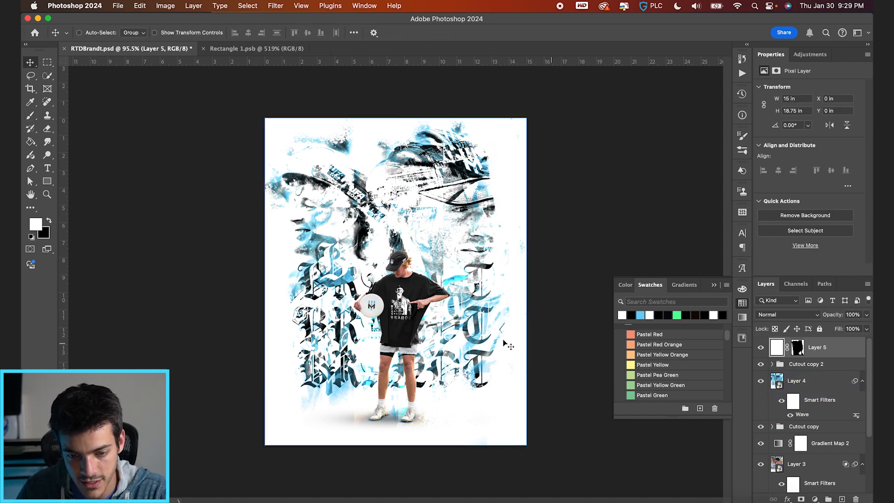
pyautogui.hotkey('shift', 'Right')
pyautogui.hotkey('shift', 'Left')
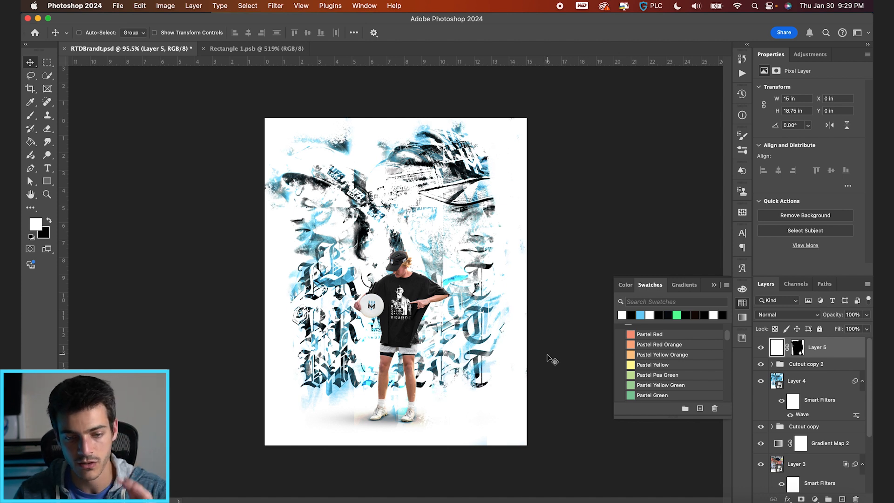
# Refine the rough edge on Layer 5's mask along both sides of the portraits with the textured brush at 175 px.
pyautogui.click(798, 346)
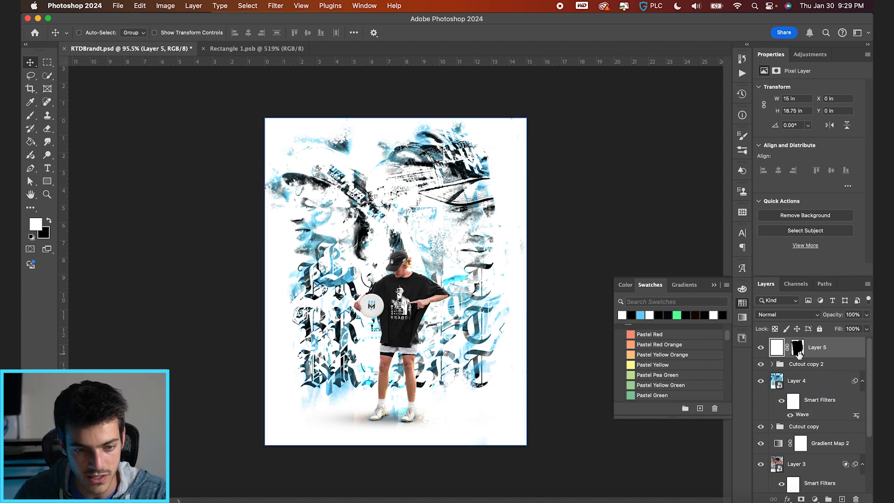
pyautogui.press('b')
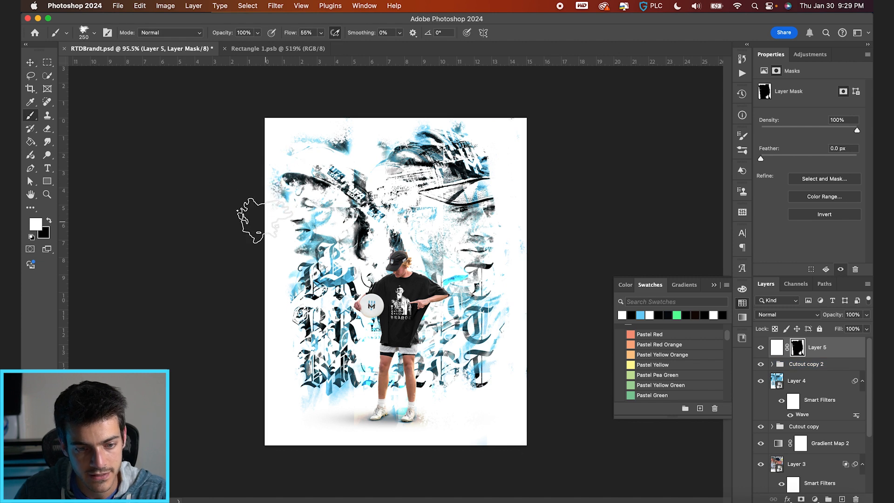
pyautogui.press('x')
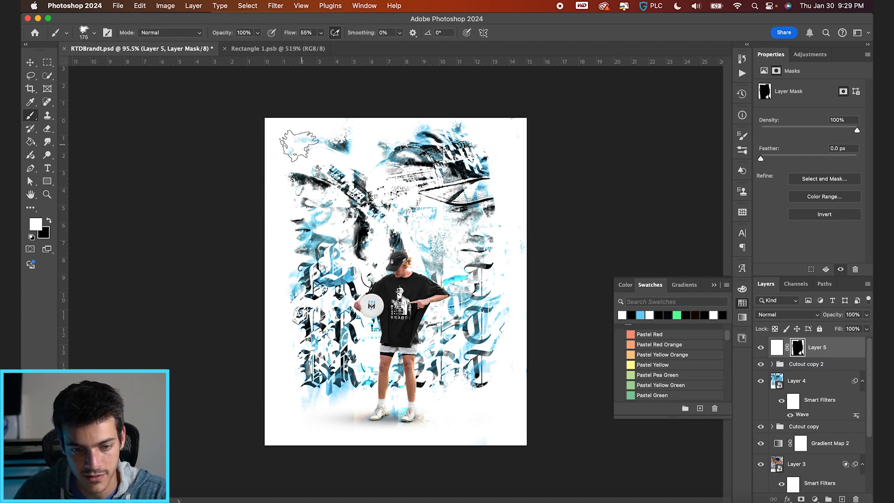
pyautogui.press('x')
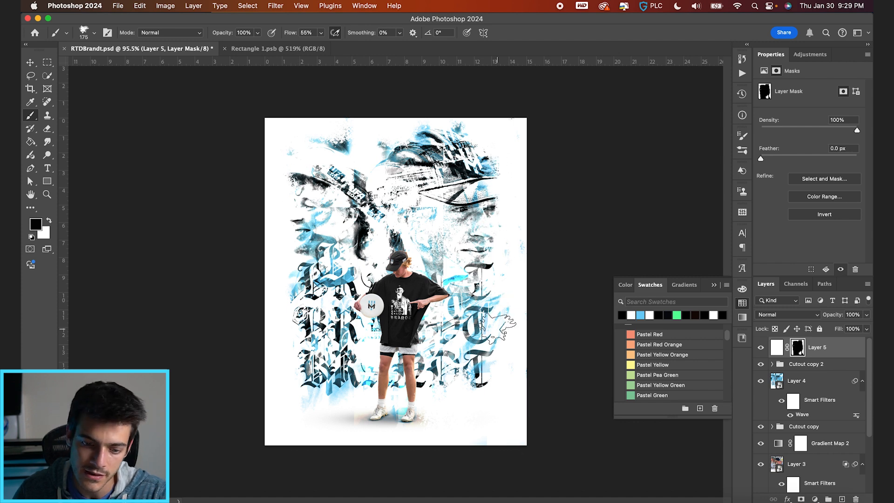
# Create a layer group above Layer 5 and name it FInishing.
pyautogui.press('v')
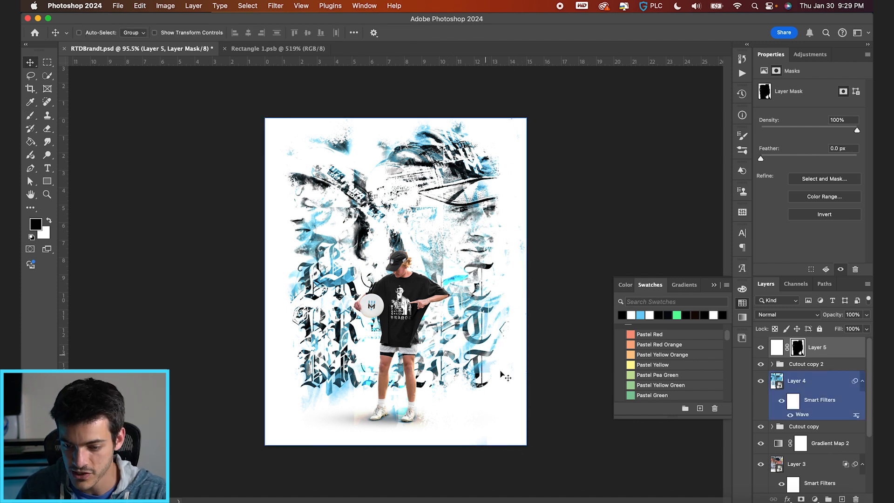
pyautogui.click(777, 348)
pyautogui.click(827, 498)
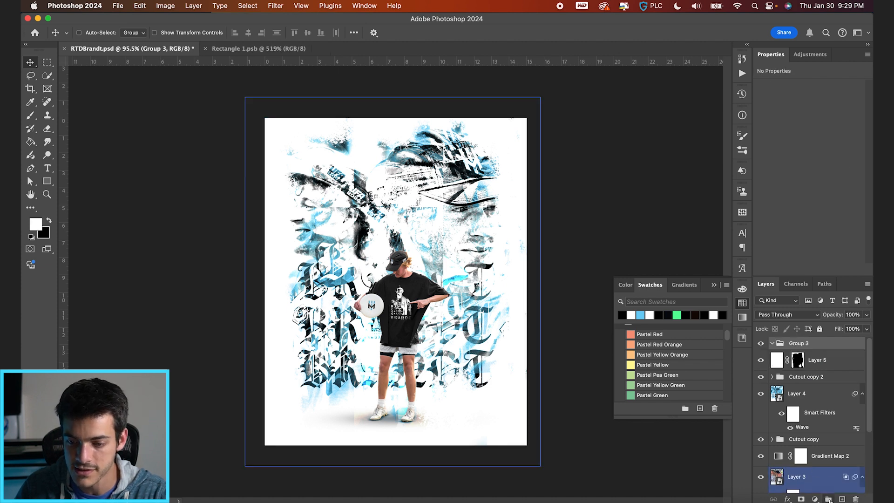
pyautogui.write('FInishing')
pyautogui.press('Return')
# Create a new layer in the FInishing group and fill the whole canvas on it with gray.
pyautogui.press('alt+shift+super+n')
pyautogui.press('super+a')
pyautogui.press('w')
pyautogui.rightClick(479, 360)
pyautogui.click(519, 383)
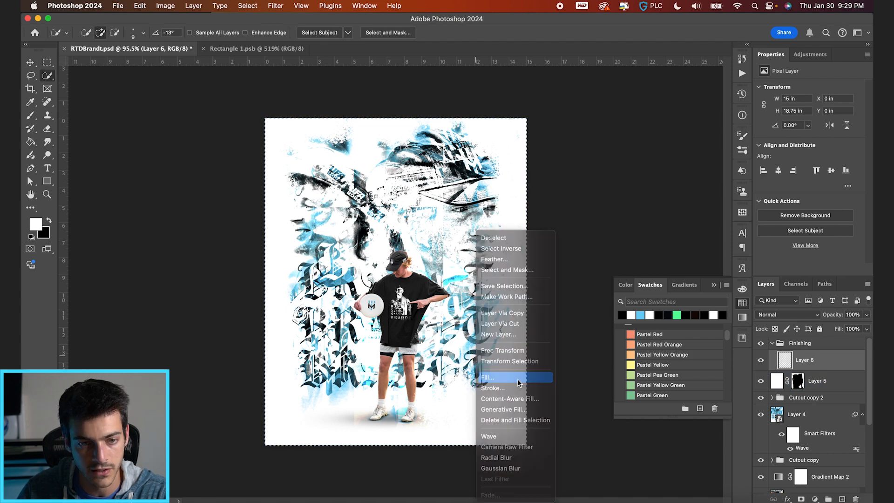
pyautogui.press('Return')
# Convert the gray Layer 6 for smart filters and add 7% uniform monochromatic noise.
pyautogui.click(278, 6)
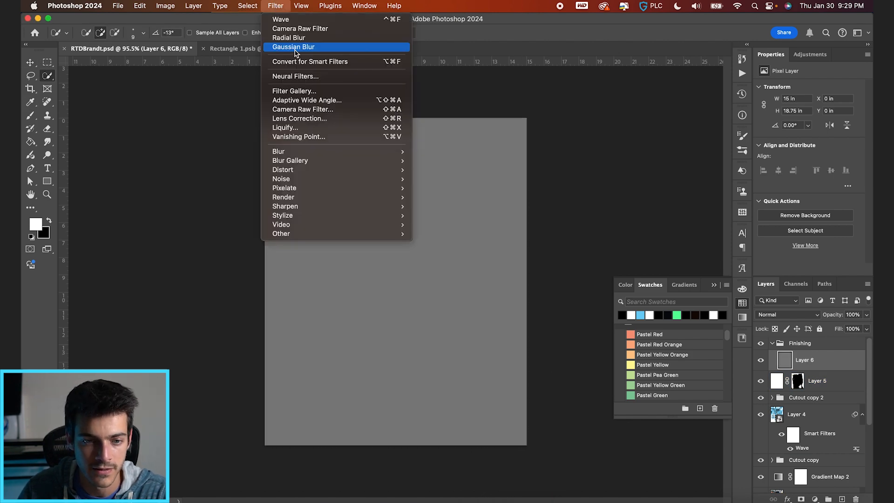
pyautogui.click(307, 61)
pyautogui.click(275, 5)
pyautogui.moveTo(315, 172)
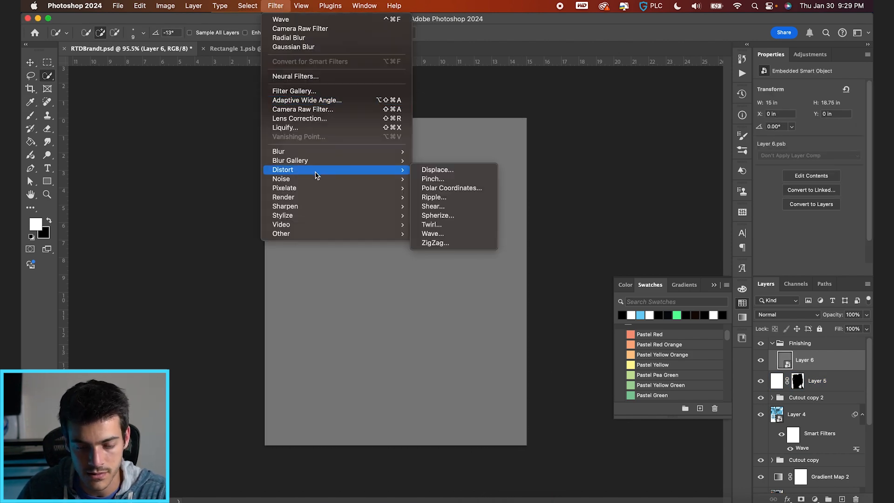
pyautogui.click(444, 179)
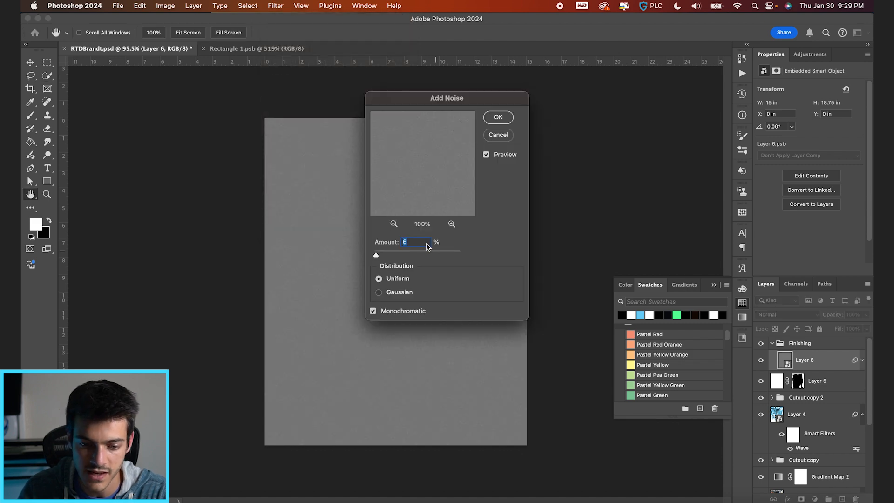
pyautogui.write('7')
pyautogui.press('Return')
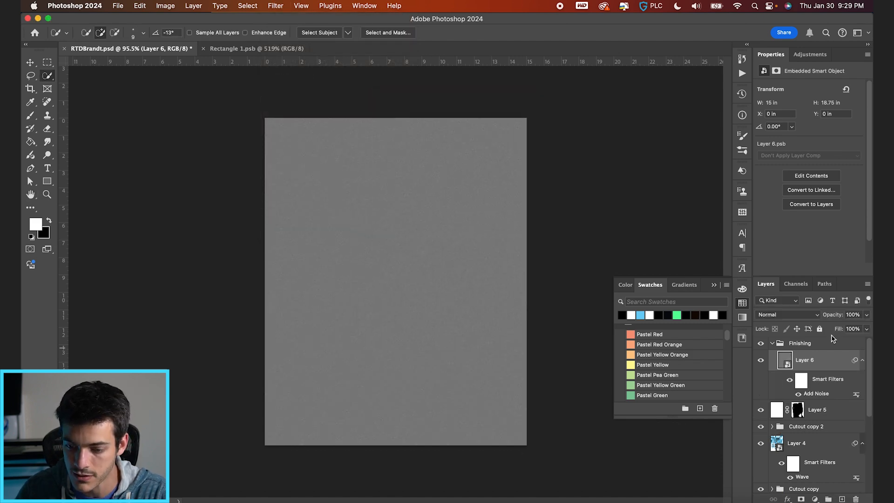
# Set the blend mode of the noise layer, Layer 6, to Hard Light.
pyautogui.click(810, 315)
pyautogui.click(791, 468)
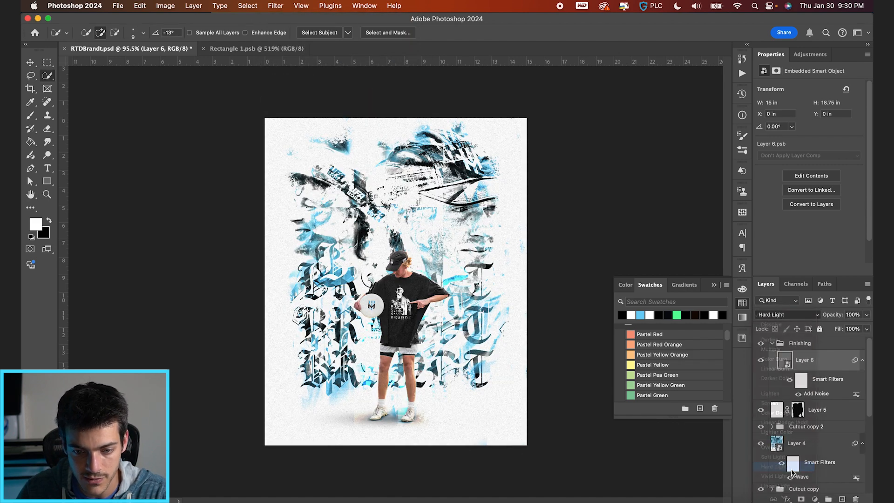
pyautogui.press('v')
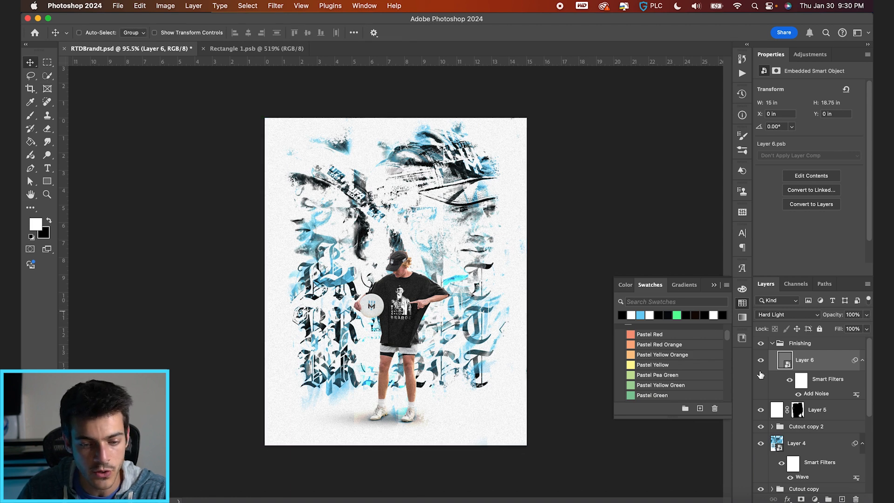
# Switch to Finder, preview the Textures folder's images, and place AdobeStock_404990544.jpeg on the poster, enlarged to about 28.7 by 19.1 in.
pyautogui.press('super+Tab')
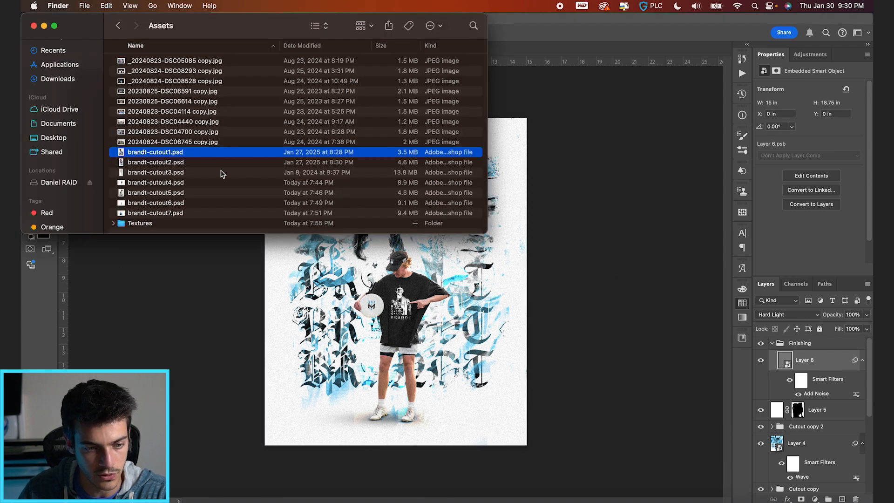
pyautogui.click(158, 223)
pyautogui.press('Right')
pyautogui.press('Down')
pyautogui.press('space')
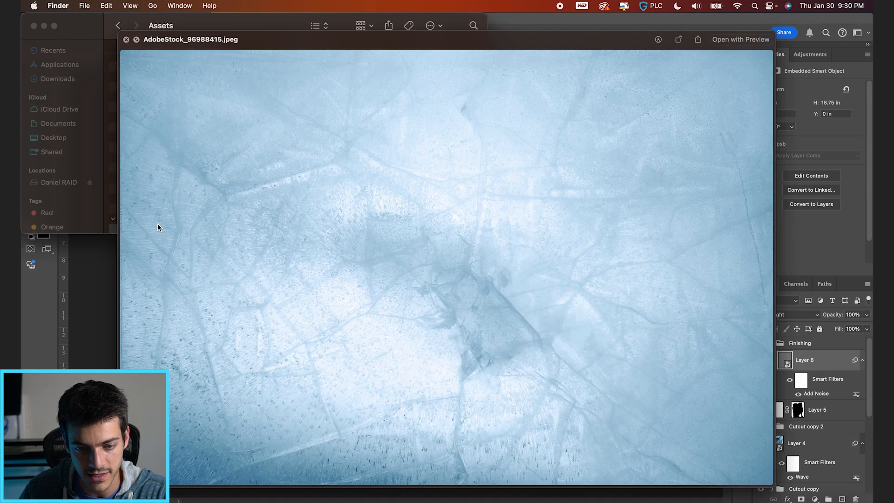
pyautogui.press('Down')
pyautogui.press('Down')
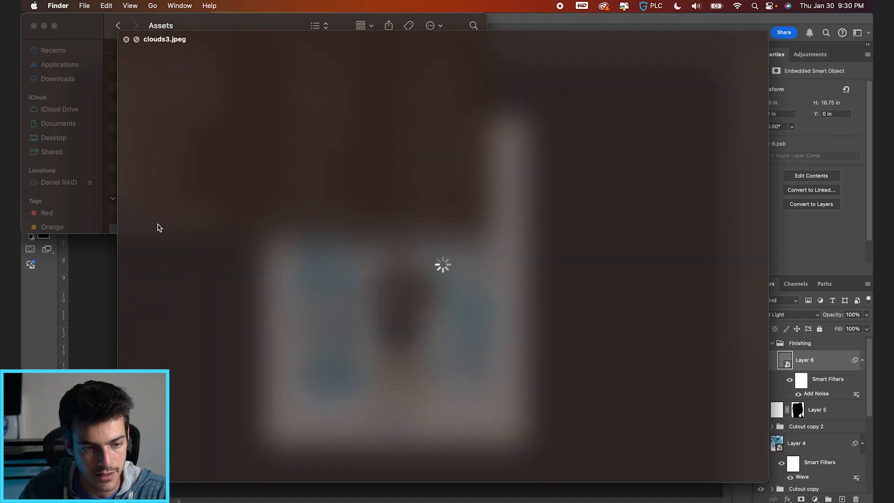
pyautogui.press('Up')
pyautogui.press('space')
pyautogui.moveTo(154, 215); pyautogui.dragTo(512, 230)
pyautogui.moveTo(527, 196); pyautogui.dragTo(647, 114)
pyautogui.press('Return')
# Apply a Black & White adjustment to the placed ice texture.
pyautogui.click(165, 6)
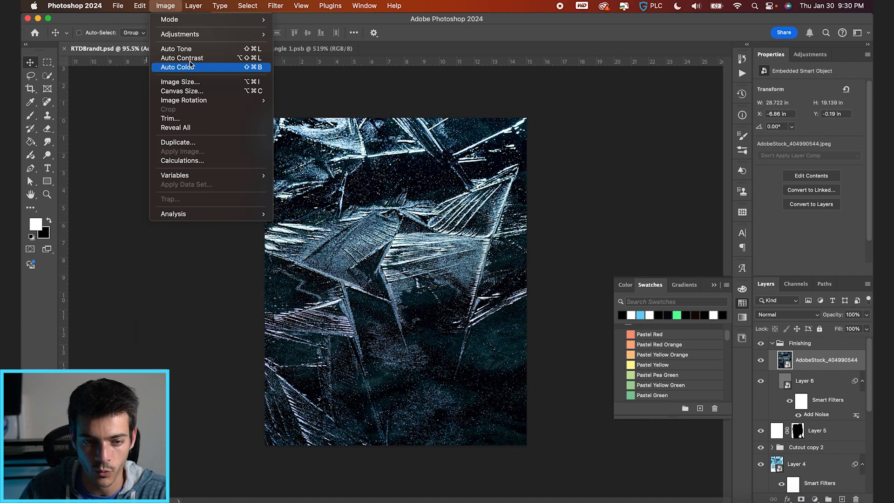
pyautogui.moveTo(196, 34)
pyautogui.click(325, 103)
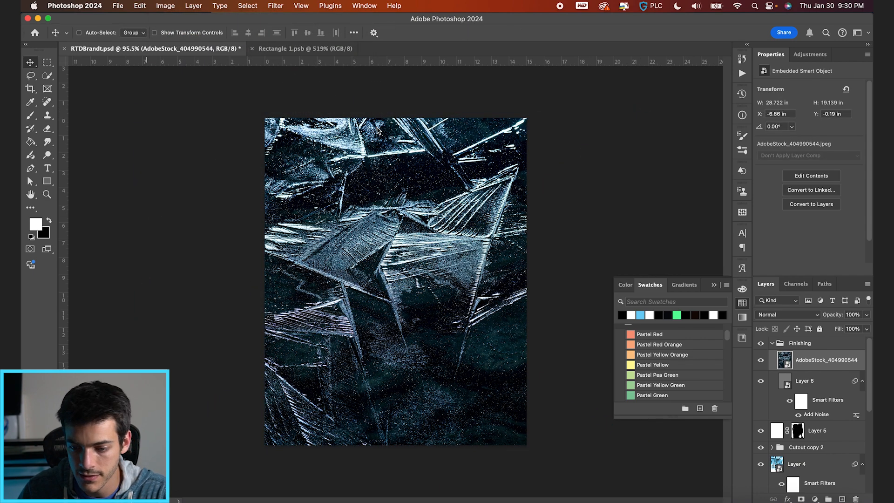
pyautogui.press('Return')
# Set the ice texture's blend mode to Color Dodge and move its layer below the Cutout copy 2 group.
pyautogui.click(787, 314)
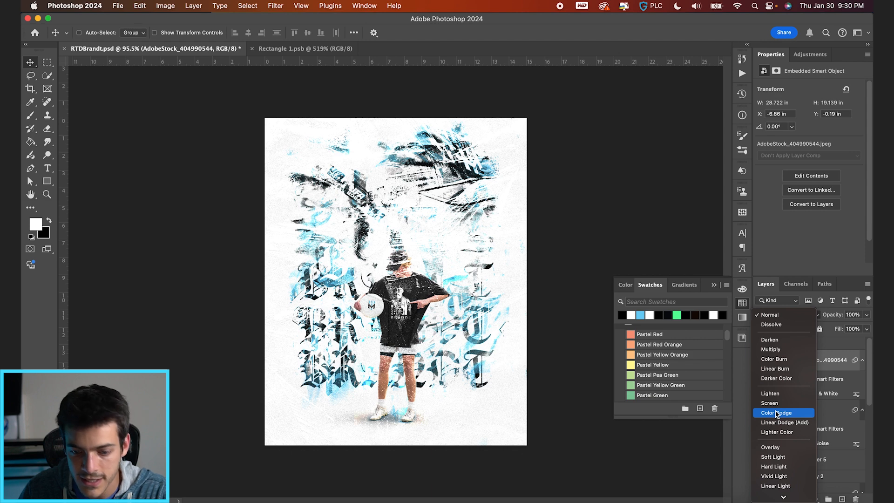
pyautogui.click(776, 413)
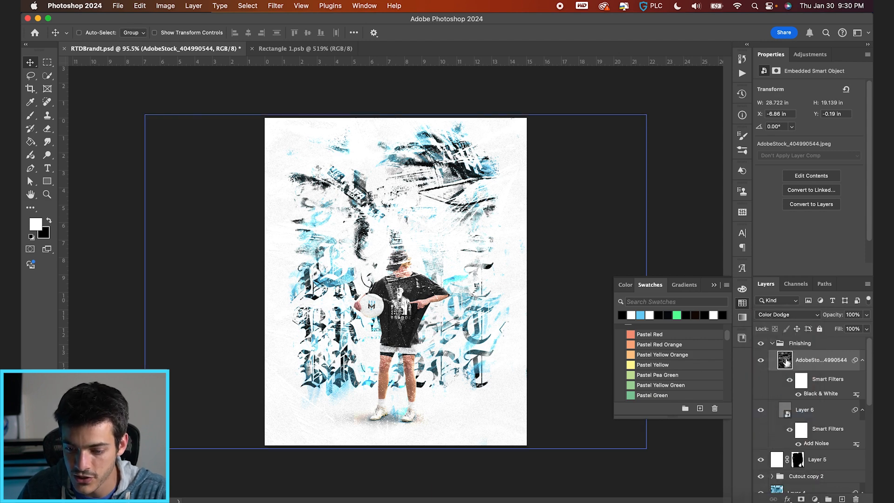
pyautogui.moveTo(785, 361); pyautogui.dragTo(795, 461)
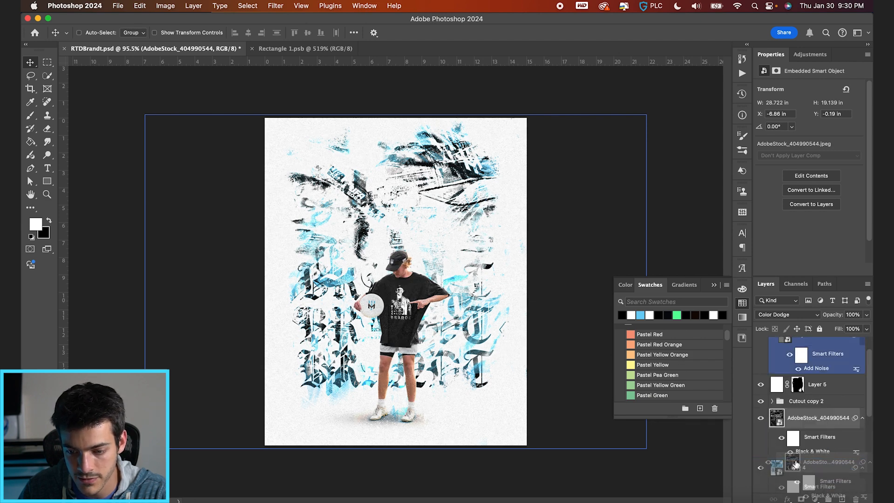
# Add a layer mask to the ice texture and brush black at size 200 over the two portrait faces to remove the texture there.
pyautogui.click(759, 420)
pyautogui.press('b')
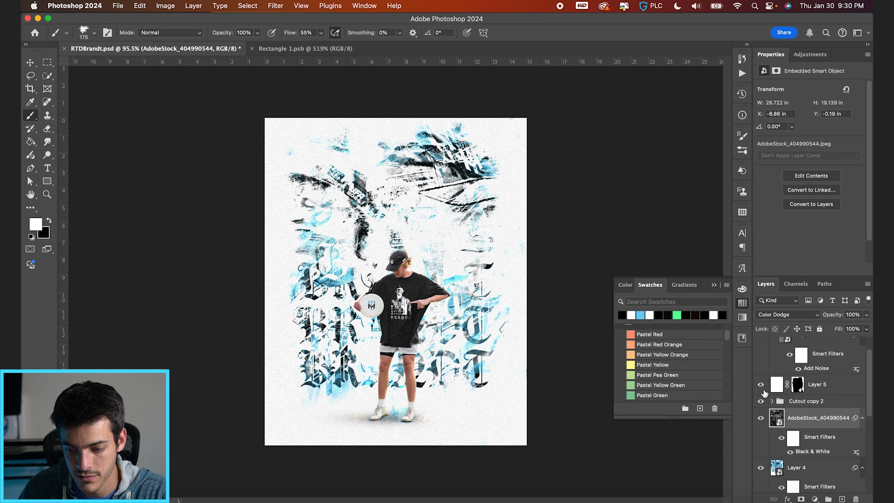
pyautogui.click(802, 499)
pyautogui.press('x')
pyautogui.press(']')
pyautogui.press(']')
pyautogui.press('[')
pyautogui.scroll(2, 438, 240)
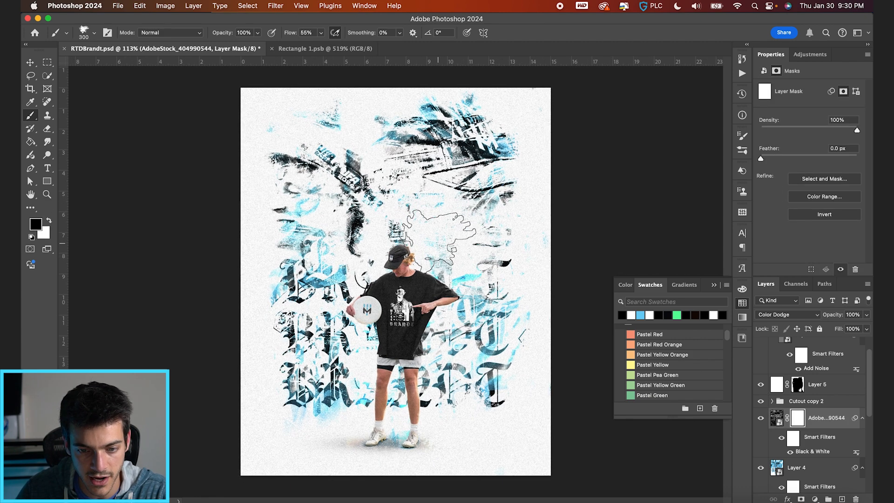
pyautogui.press('x')
pyautogui.press('x')
pyautogui.moveTo(464, 194)
pyautogui.mouseDown()
pyautogui.moveTo(454, 230)
pyautogui.moveTo(474, 258)
pyautogui.moveTo(465, 214)
pyautogui.moveTo(476, 235)
pyautogui.moveTo(488, 200)
pyautogui.moveTo(494, 241)
pyautogui.mouseUp()
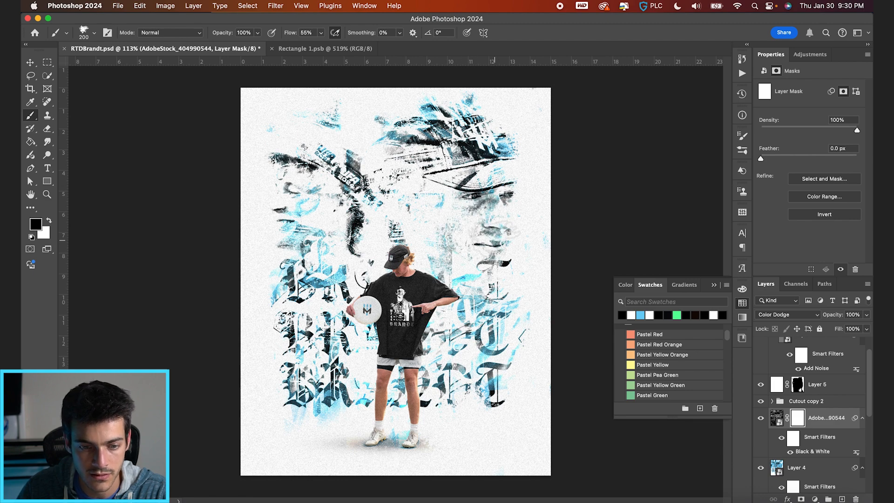
pyautogui.moveTo(320, 192)
pyautogui.mouseDown()
pyautogui.moveTo(303, 195)
pyautogui.moveTo(290, 242)
pyautogui.mouseUp()
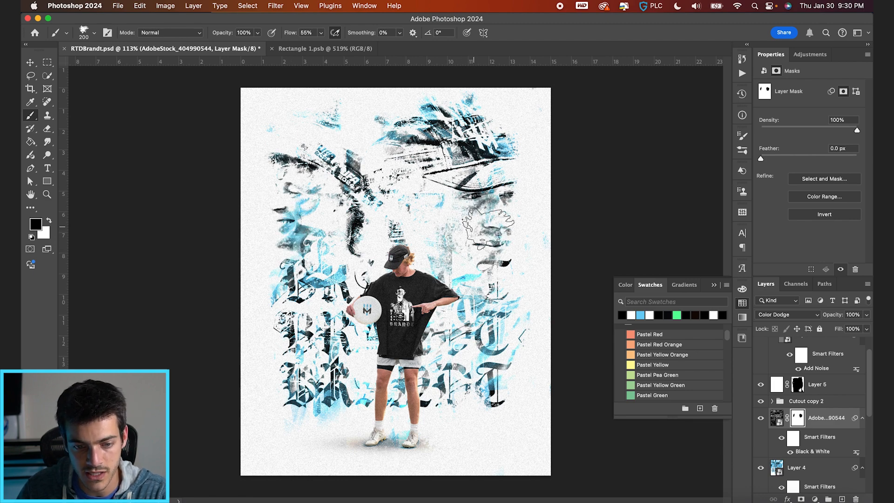
# Select the Cutout copy 2 group and nudge the player cutout up slightly on the poster.
pyautogui.press('v')
pyautogui.scroll(-4, 536, 274)
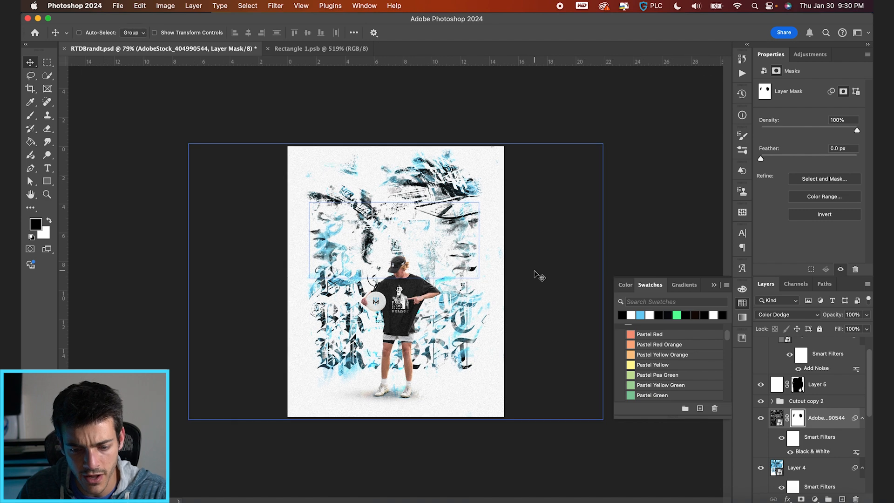
pyautogui.click(427, 404)
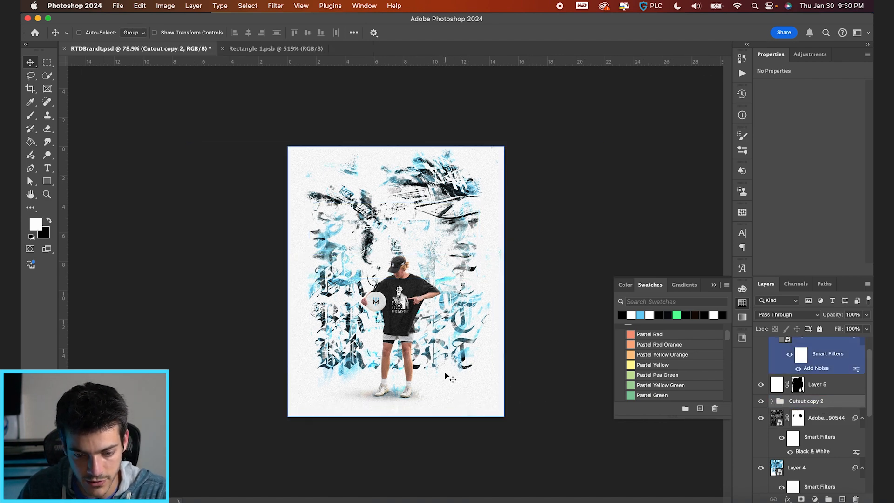
pyautogui.scroll(2, 445, 394)
pyautogui.moveTo(446, 381); pyautogui.dragTo(447, 369)
pyautogui.hotkey('shift', 'Up')
pyautogui.hotkey('shift', 'Up')
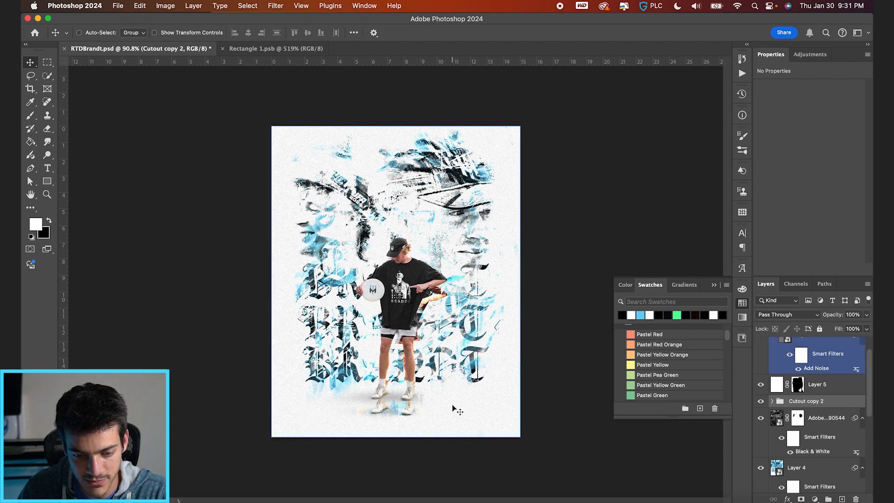
# Brush white on Layer 5's mask over the leftover shoes below the player's feet.
pyautogui.scroll(2, 800, 423)
pyautogui.click(797, 409)
pyautogui.press('b')
pyautogui.press('x')
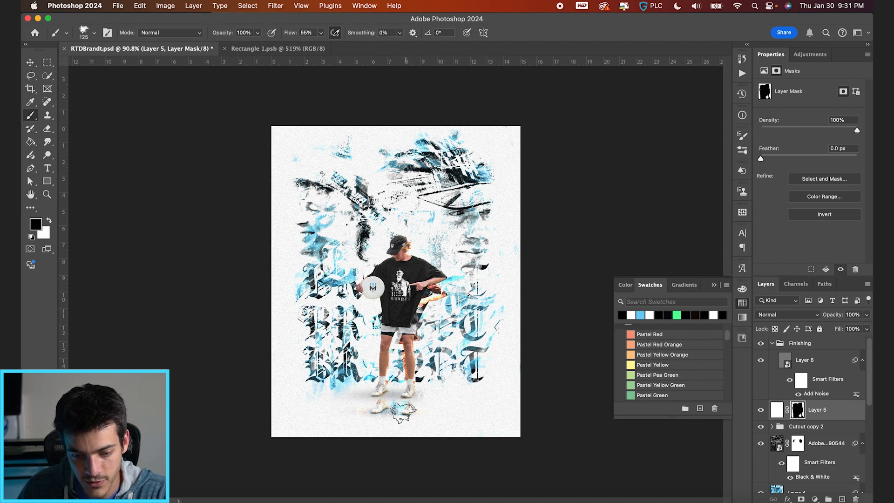
pyautogui.press('x')
pyautogui.moveTo(384, 408); pyautogui.dragTo(406, 410)
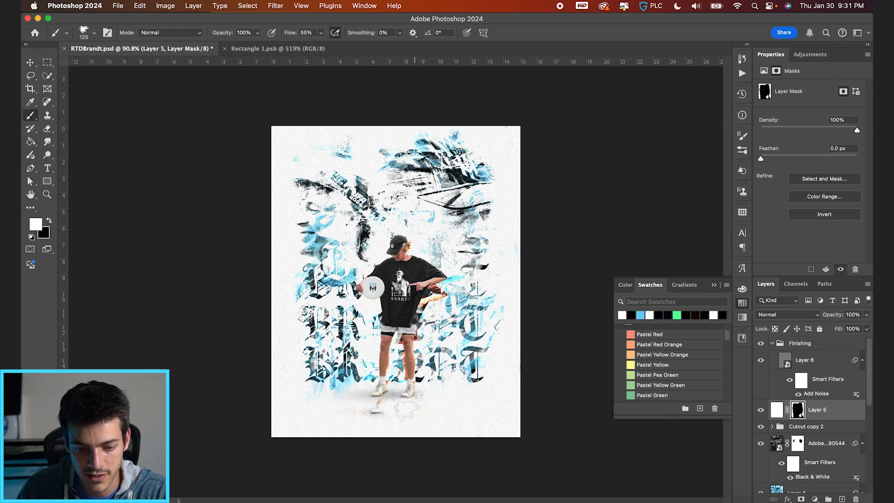
pyautogui.press(']')
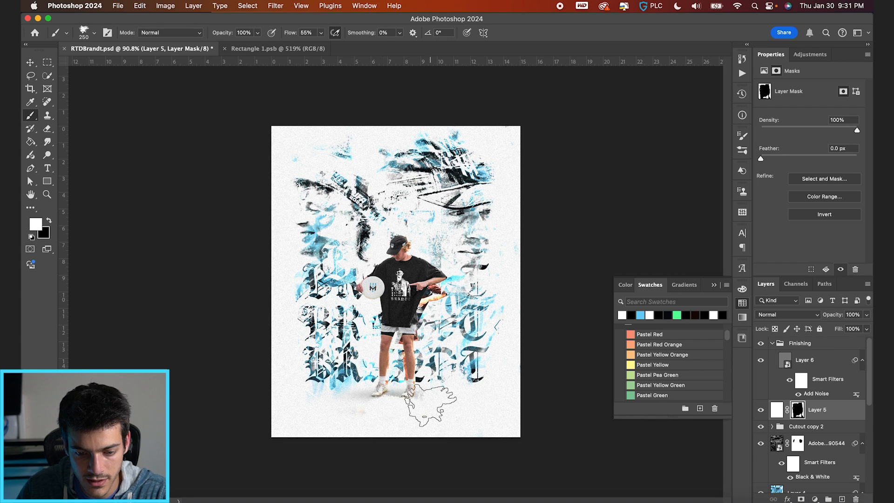
# Move the Cutout copy 2 group above Layer 5, nudge the player down slightly, and collapse the Finishing group.
pyautogui.moveTo(781, 425); pyautogui.dragTo(779, 406)
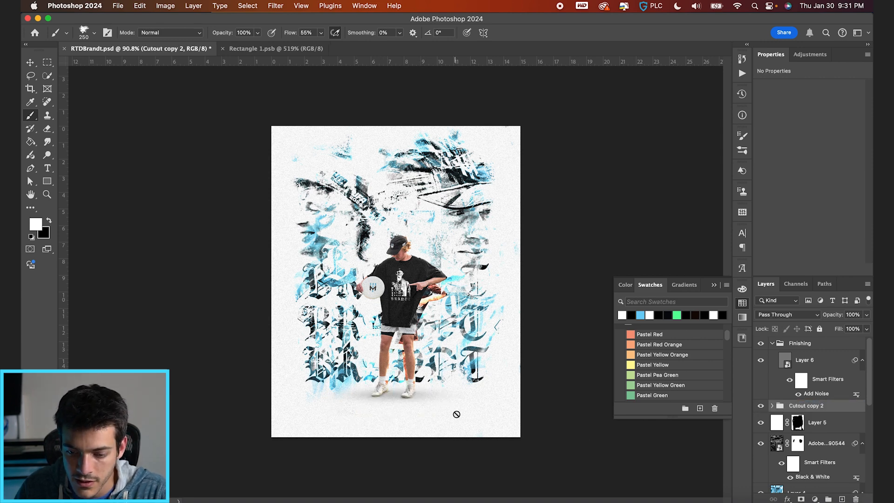
pyautogui.press('v')
pyautogui.hotkey('shift', 'Down')
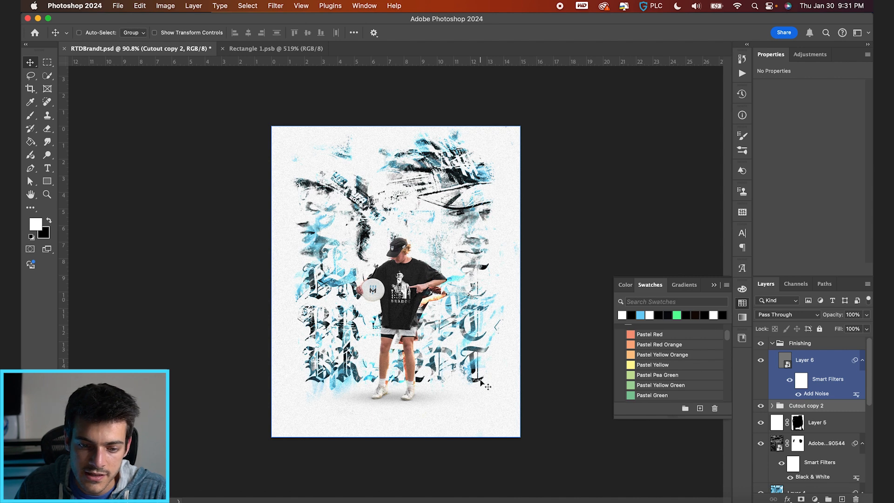
pyautogui.hotkey('shift', 'Down')
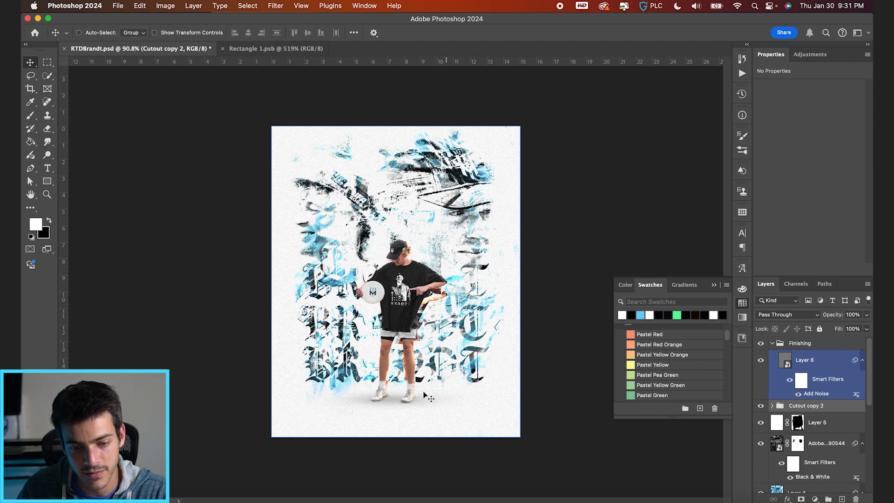
pyautogui.click(777, 343)
pyautogui.click(772, 344)
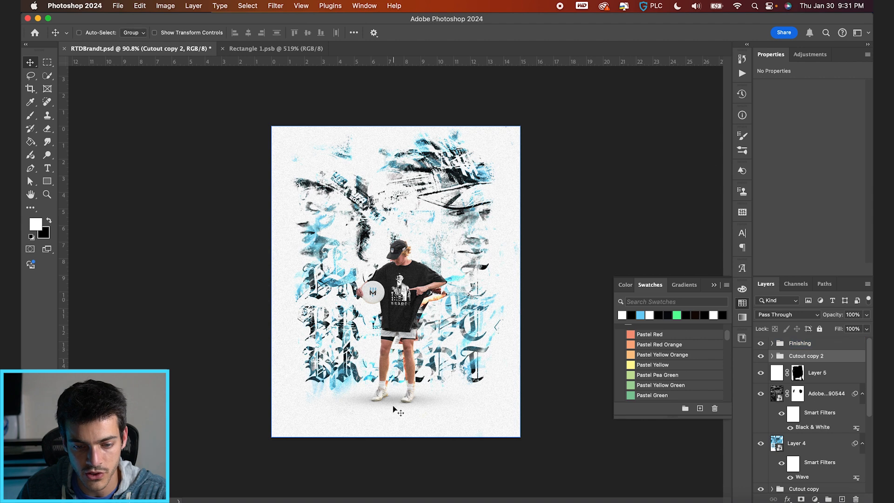
pyautogui.press('super+1')
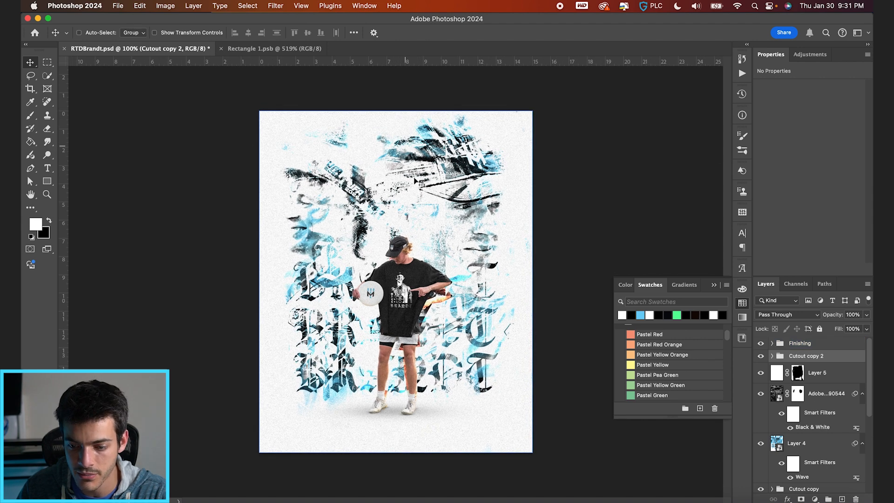
# Select the artwork layers from Cutout copy 2 down to Group 2, without Gradient Map 2, and move them all down about 1 in.
pyautogui.click(785, 375)
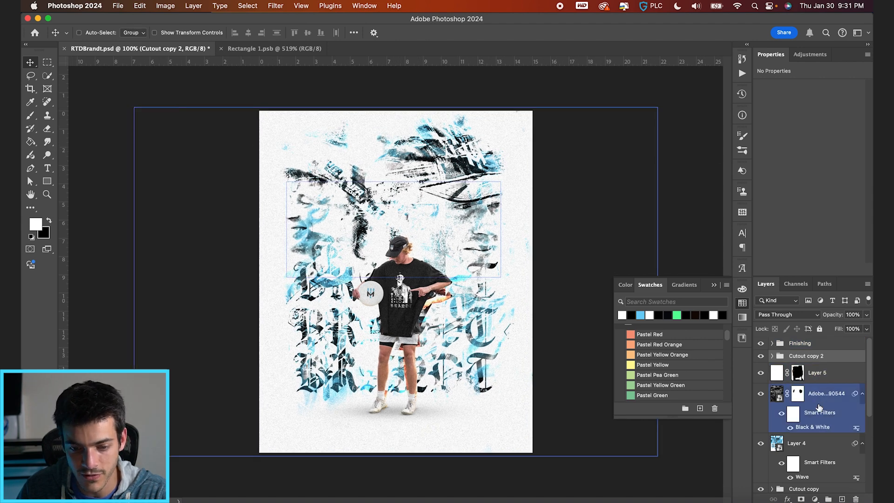
pyautogui.keyDown('shift'); pyautogui.click(816, 446); pyautogui.keyUp('shift')
pyautogui.moveTo(459, 311); pyautogui.dragTo(459, 321)
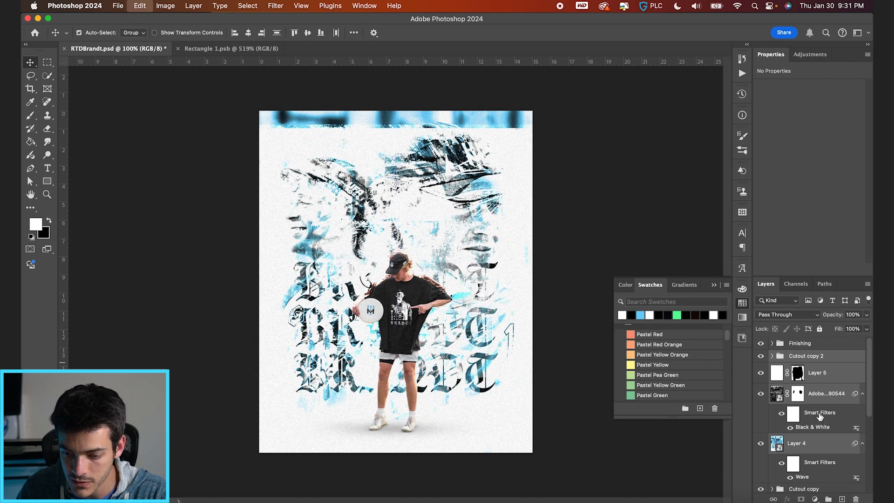
pyautogui.press('super+z')
pyautogui.scroll(-2, 812, 410)
pyautogui.click(810, 431)
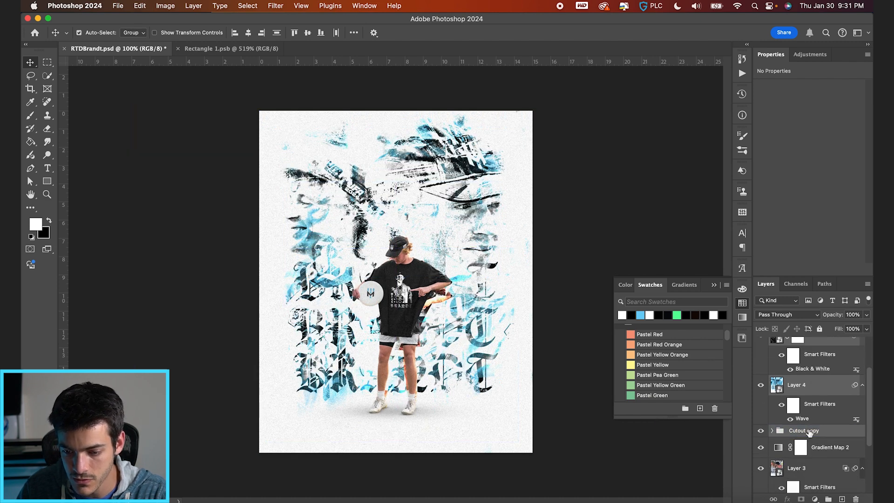
pyautogui.scroll(-2, 810, 428)
pyautogui.moveTo(500, 317); pyautogui.dragTo(500, 316)
pyautogui.press('super+z')
pyautogui.scroll(-5, 826, 450)
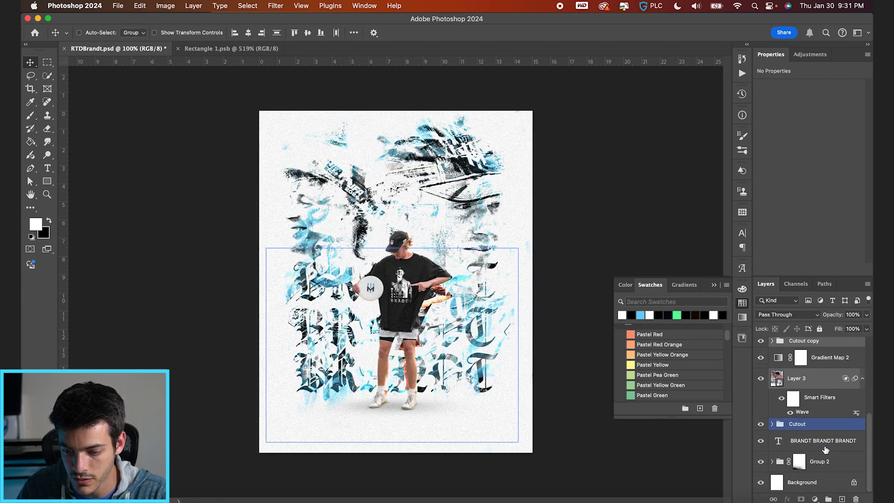
pyautogui.keyDown('super'); pyautogui.click(818, 465); pyautogui.keyUp('super')
pyautogui.keyDown('super'); pyautogui.click(819, 438); pyautogui.keyUp('super')
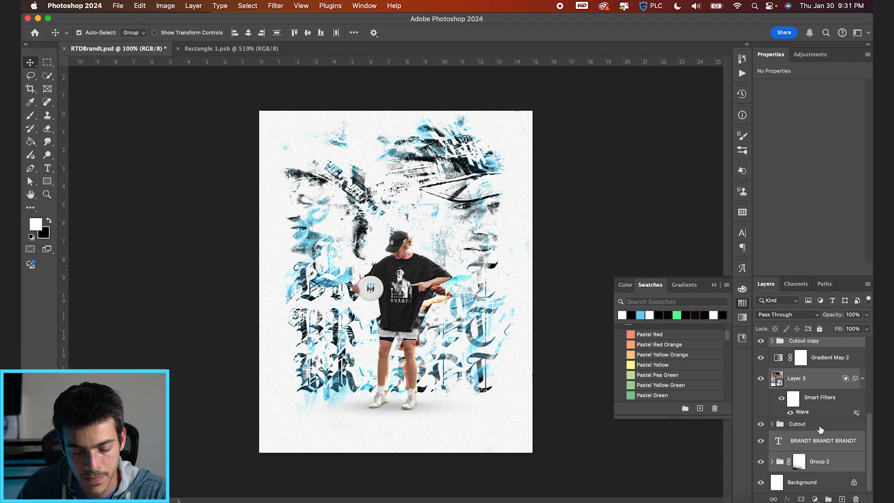
pyautogui.keyDown('super'); pyautogui.click(820, 428); pyautogui.keyUp('super')
pyautogui.moveTo(503, 369); pyautogui.dragTo(502, 374)
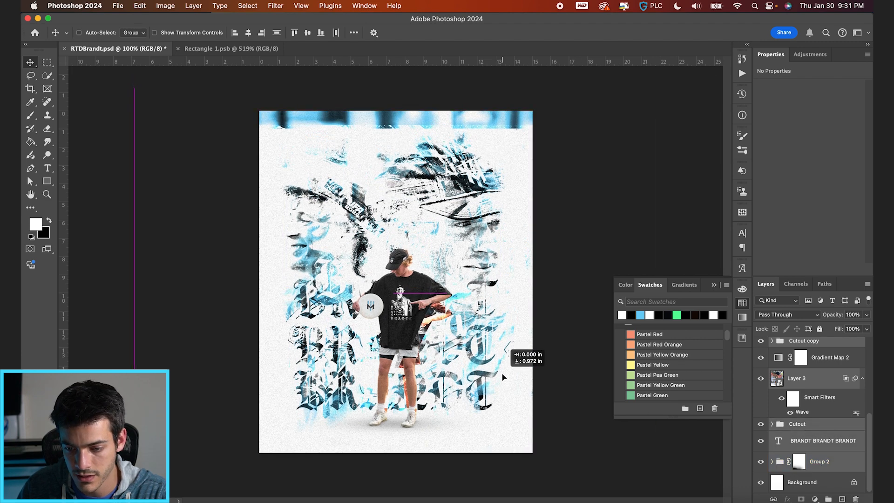
# Select only the Cutout copy 2 group and nudge the player down slightly.
pyautogui.scroll(5, 813, 396)
pyautogui.click(811, 356)
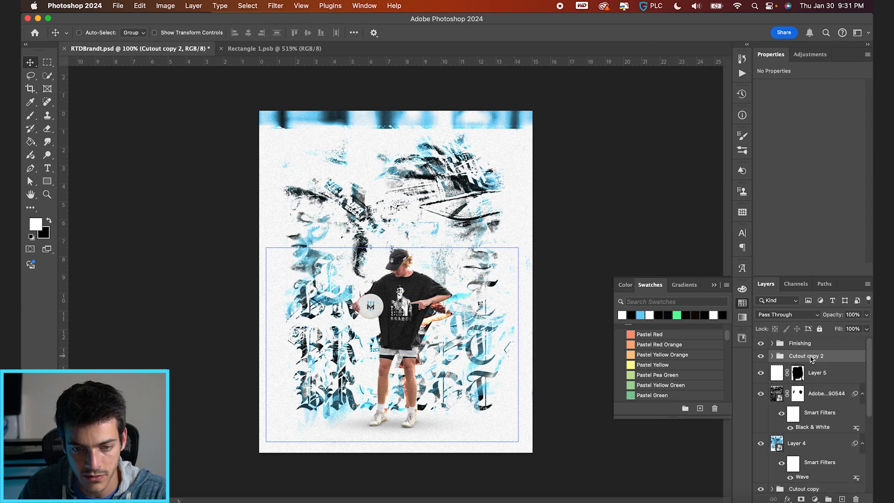
pyautogui.click(800, 378)
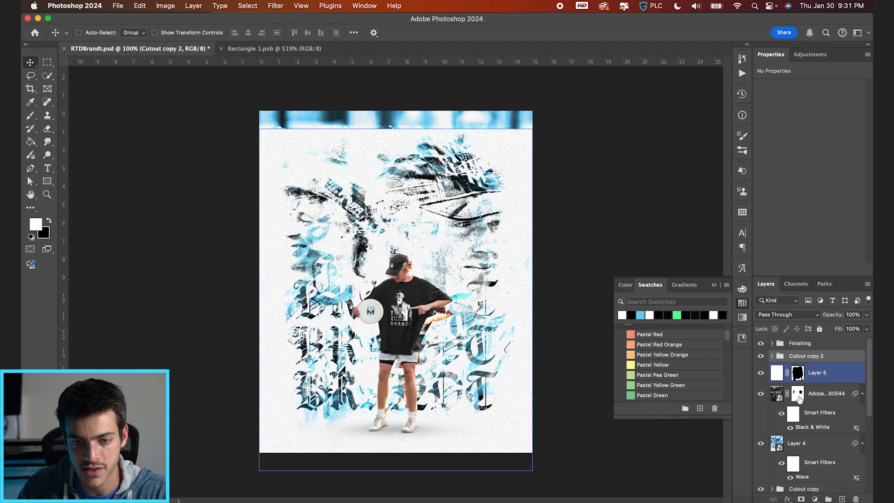
# Try brushing Layer 5's mask along the exposed blue band at the poster's upper edge.
pyautogui.click(797, 372)
pyautogui.press('b')
pyautogui.press('x')
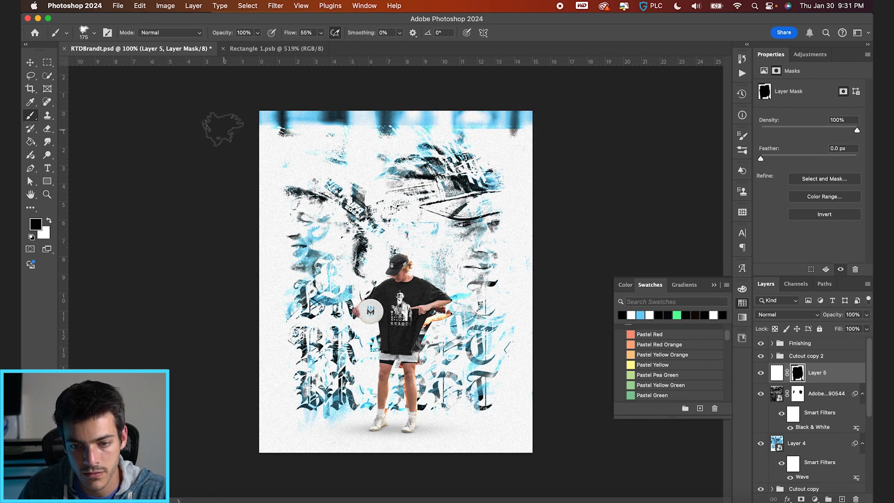
pyautogui.press('x')
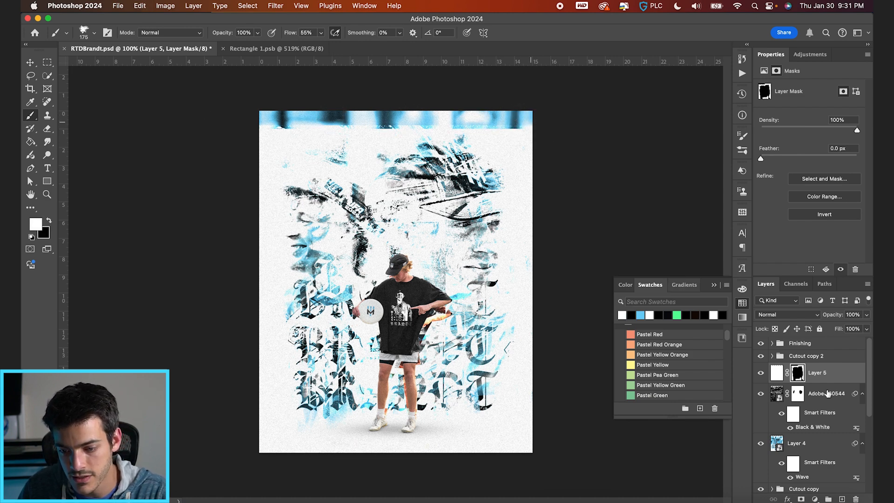
# Stretch Layer 5's white fill upward to about 106% height and brush its mask white over the blue band along the poster's upper edge.
pyautogui.click(777, 372)
pyautogui.press('super+t')
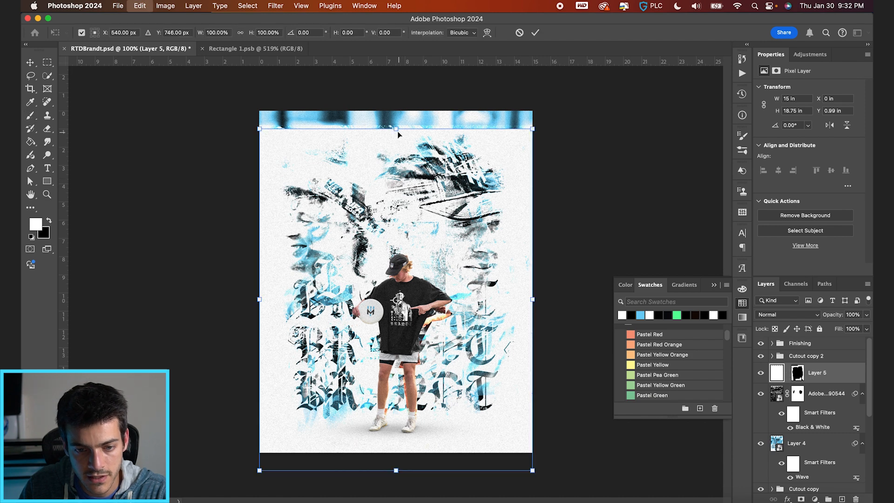
pyautogui.moveTo(397, 126); pyautogui.dragTo(397, 107)
pyautogui.press('Return')
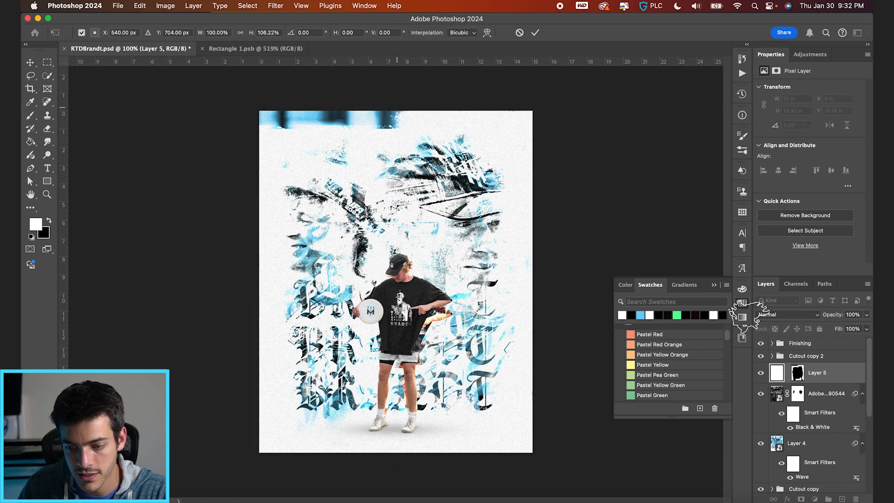
pyautogui.press('b')
pyautogui.click(799, 378)
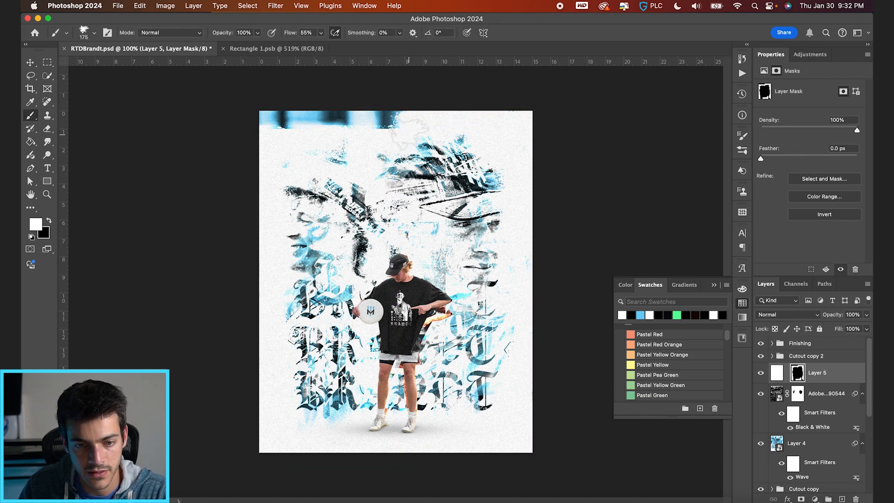
pyautogui.moveTo(379, 114); pyautogui.dragTo(223, 111)
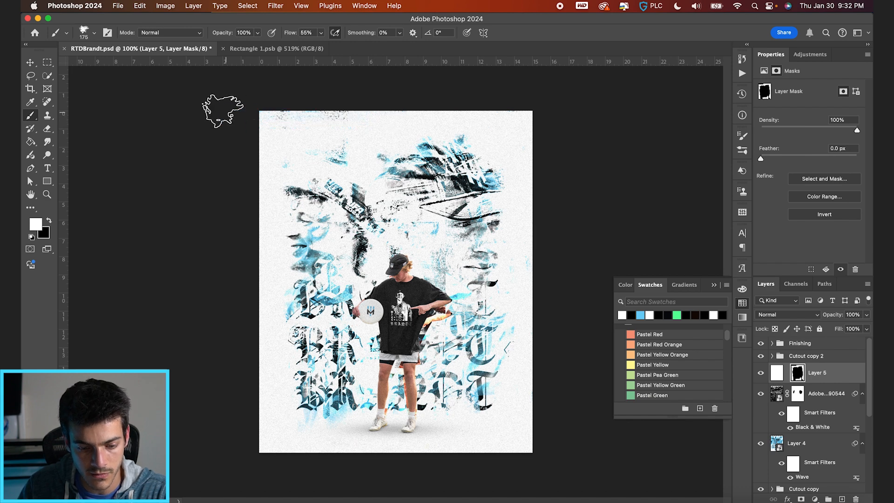
# Above the Cutout copy 2 group, add the player's full name in lowercase black 16 pt Carol Gothic near the poster's upper edge.
pyautogui.press('v')
pyautogui.click(788, 393)
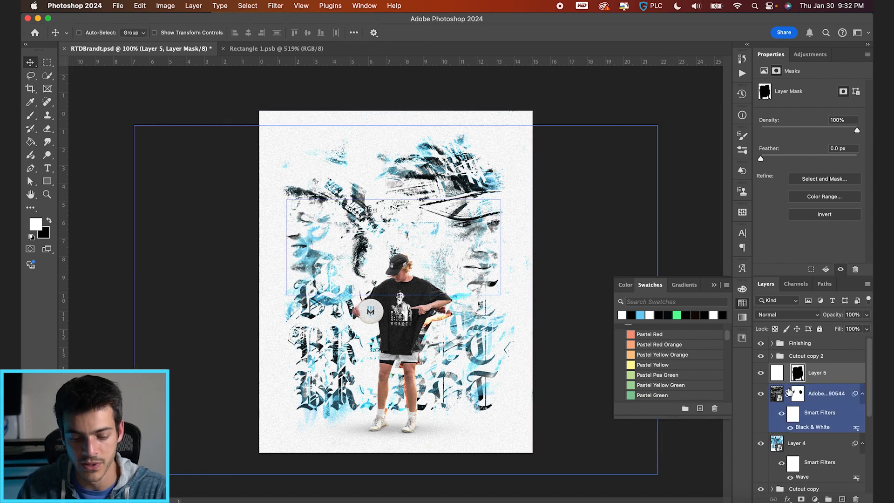
pyautogui.click(782, 356)
pyautogui.press('alt+shift+super+n')
pyautogui.press('t')
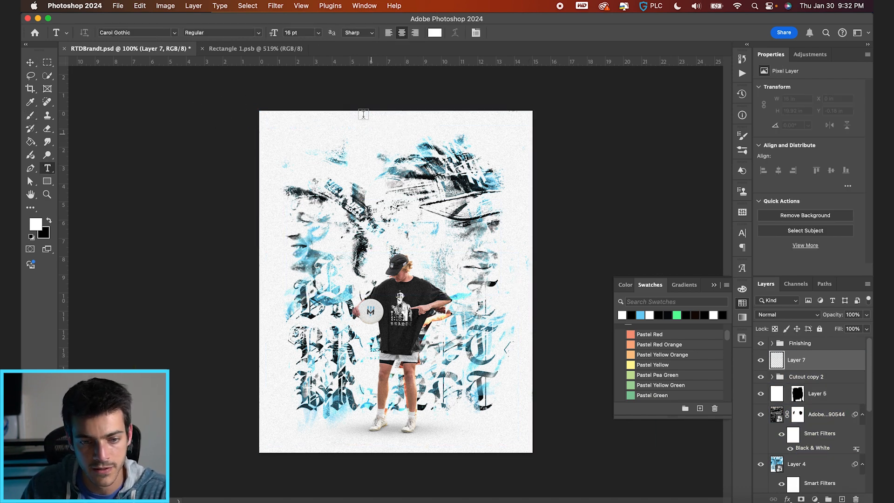
pyautogui.press('d')
pyautogui.click(355, 129)
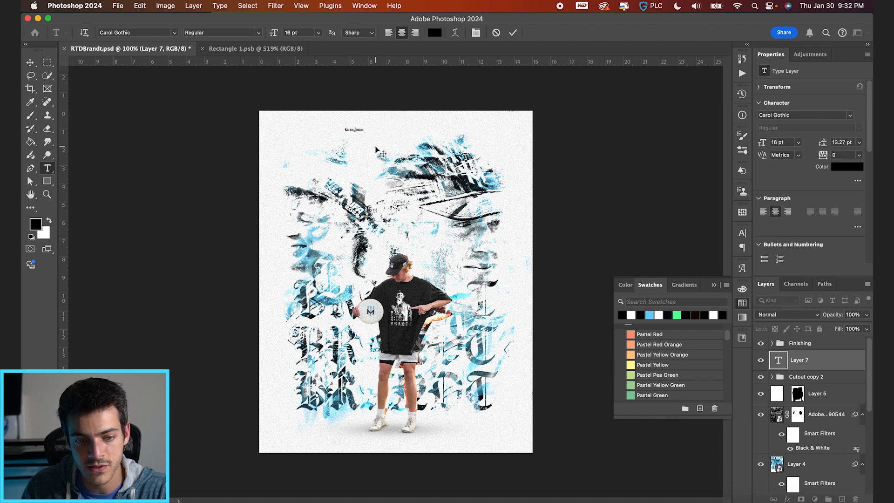
pyautogui.click(513, 33)
# Set the name text to 35 pt and correct the spelling of the last name.
pyautogui.click(475, 34)
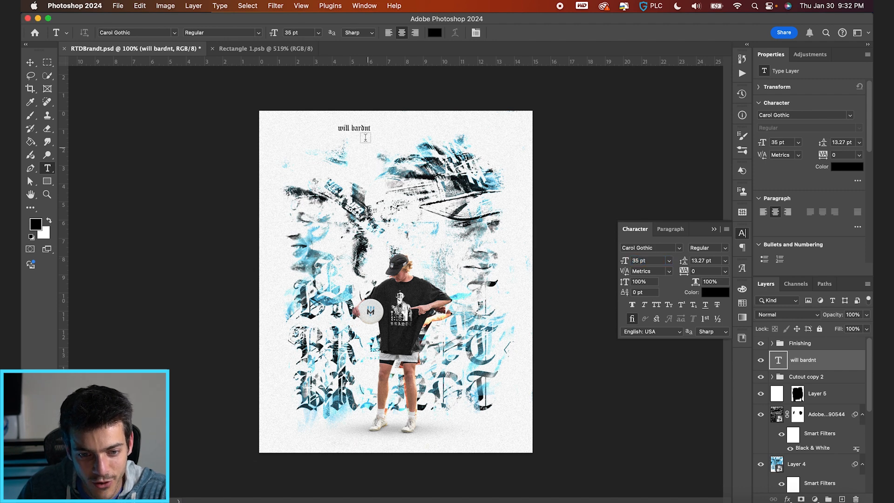
pyautogui.click(365, 127)
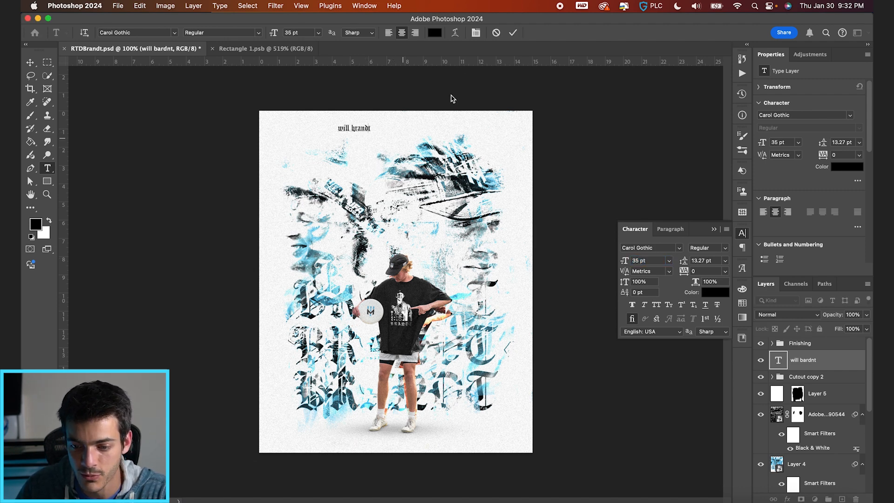
pyautogui.click(513, 34)
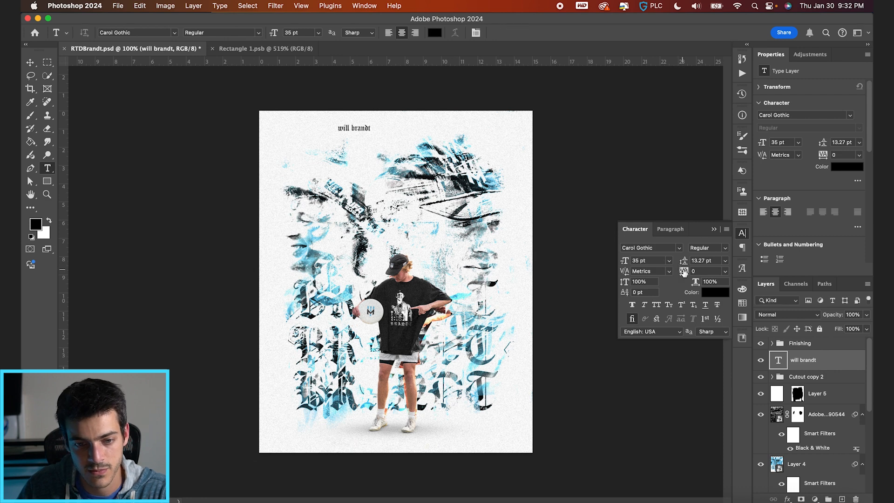
# Set the name text's tracking to 320, centre it horizontally on the canvas and nudge it slightly down against the grid.
pyautogui.press('v')
pyautogui.press('super+a')
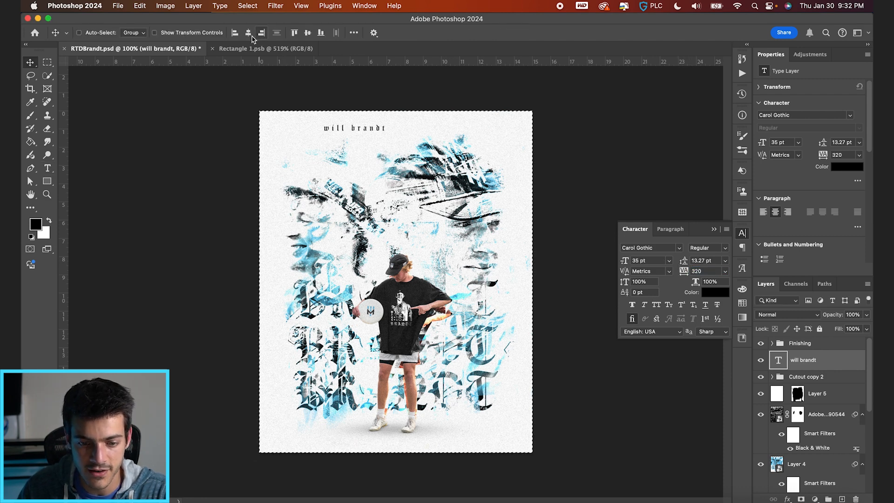
pyautogui.click(248, 34)
pyautogui.press('super+apostrophe')
pyautogui.press('super+d')
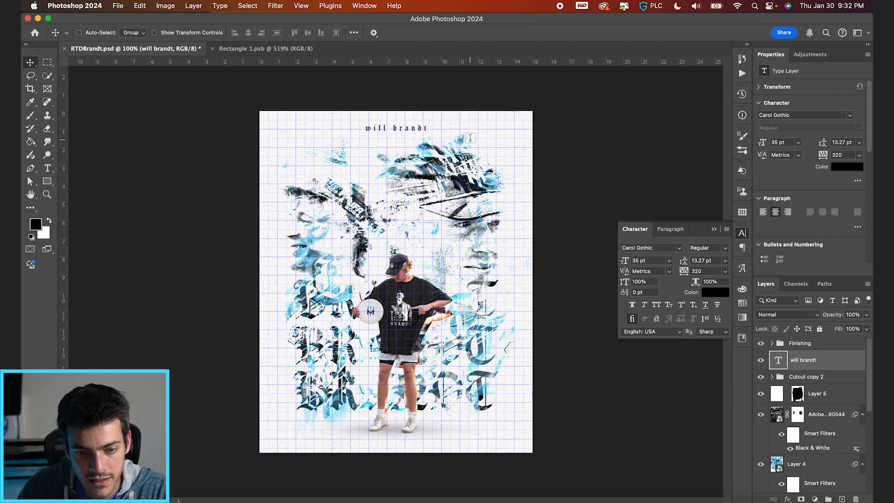
pyautogui.press('t')
pyautogui.press('super+apostrophe')
pyautogui.press('v')
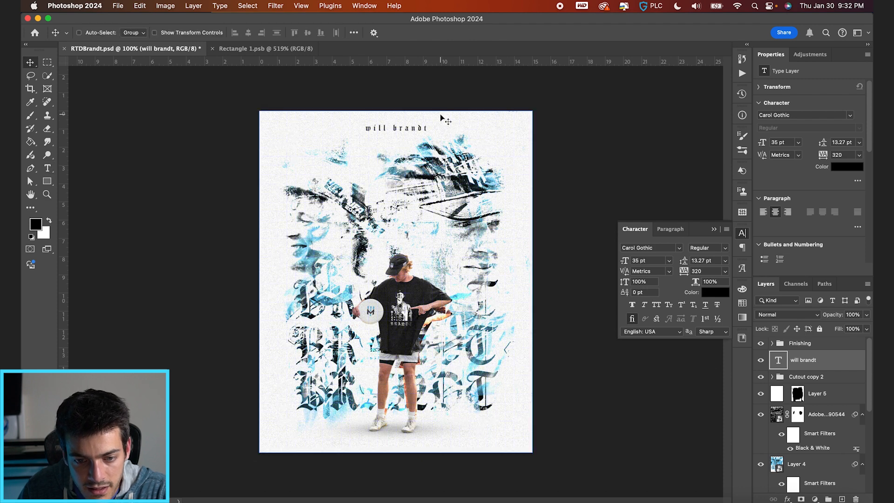
pyautogui.press('super+apostrophe')
pyautogui.press('super+apostrophe')
# Shift all layers from the Cutout copy 2 group down through Group 2 slightly downward together.
pyautogui.click(801, 378)
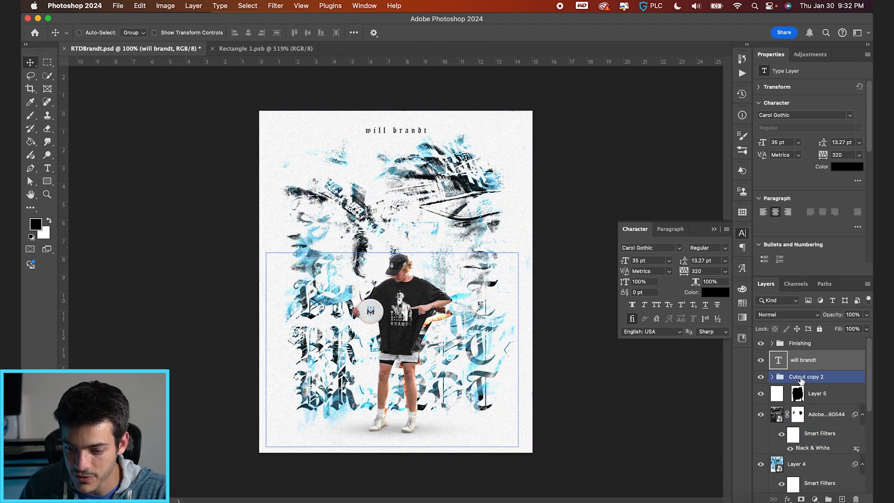
pyautogui.click(801, 381)
pyautogui.scroll(-5, 802, 380)
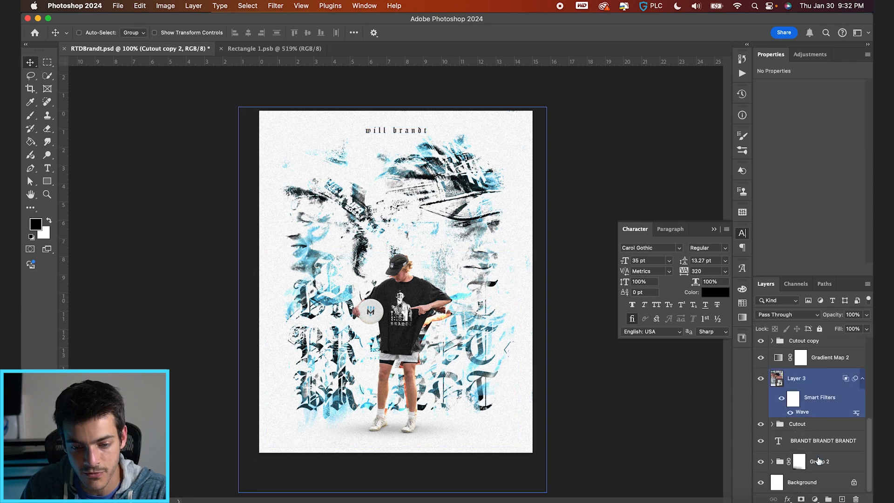
pyautogui.keyDown('shift'); pyautogui.click(819, 465); pyautogui.keyUp('shift')
pyautogui.hotkey('shift', 'Down')
pyautogui.hotkey('shift', 'Down')
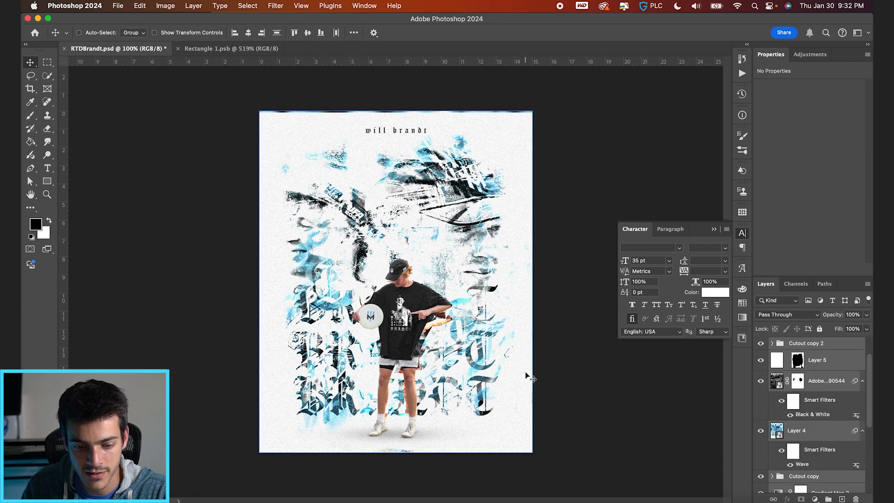
pyautogui.hotkey('shift', 'Down')
pyautogui.hotkey('shift', 'Up')
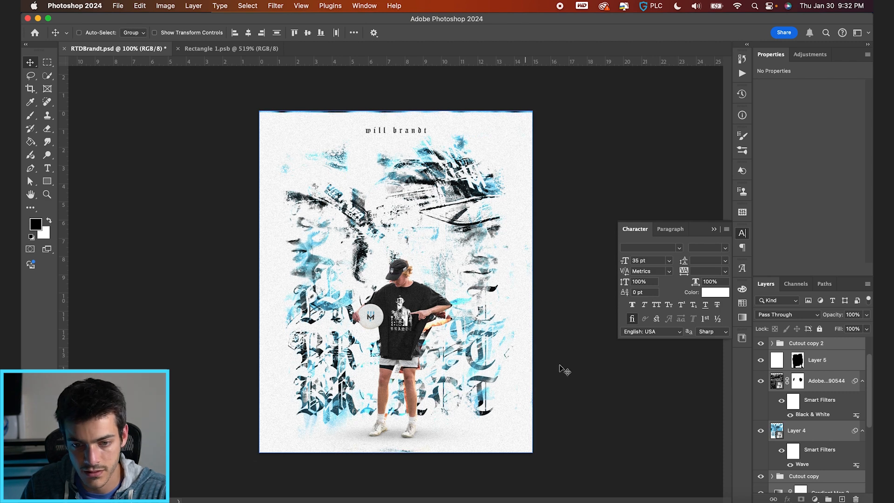
# Stretch Layer 5's white fill upward past the canvas to cover the exposed band along the poster's upper edge.
pyautogui.click(798, 361)
pyautogui.press('b')
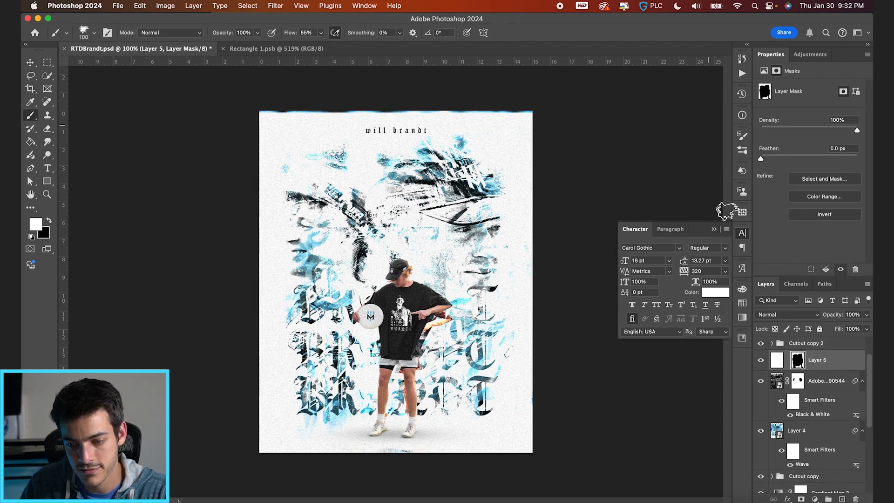
pyautogui.click(783, 363)
pyautogui.hotkey('ctrl', 't')
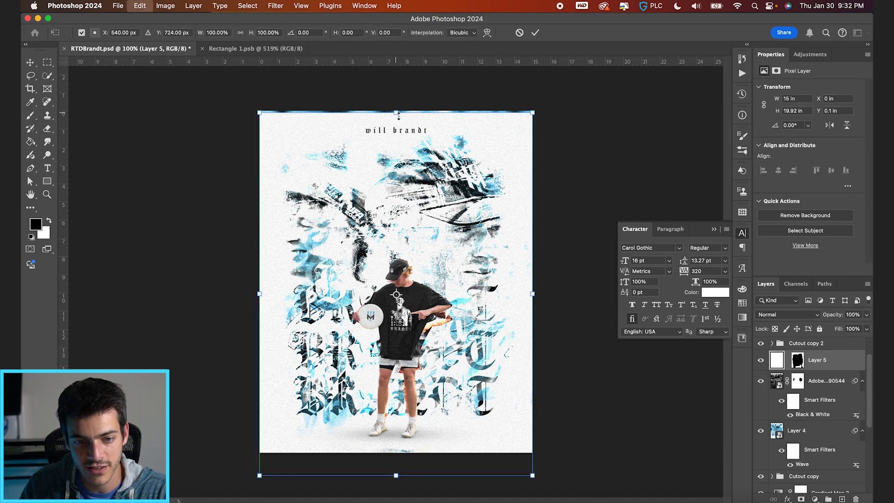
pyautogui.moveTo(396, 110); pyautogui.dragTo(395, 104)
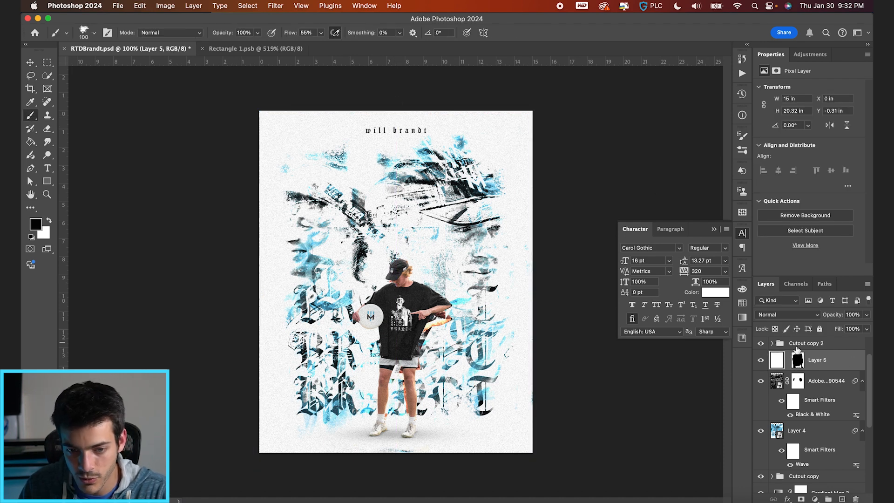
# Nudge the name text slightly back up, using the grid as a guide.
pyautogui.scroll(2, 794, 380)
pyautogui.click(793, 361)
pyautogui.press('super+apostrophe')
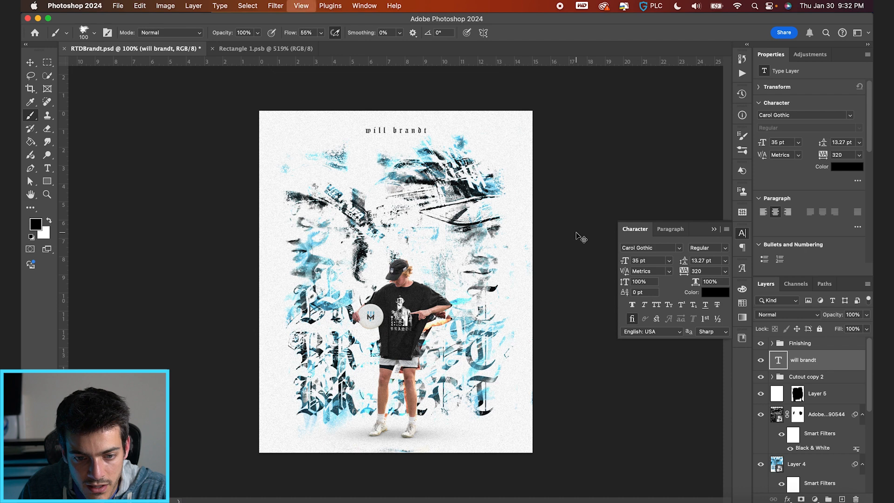
pyautogui.press('v')
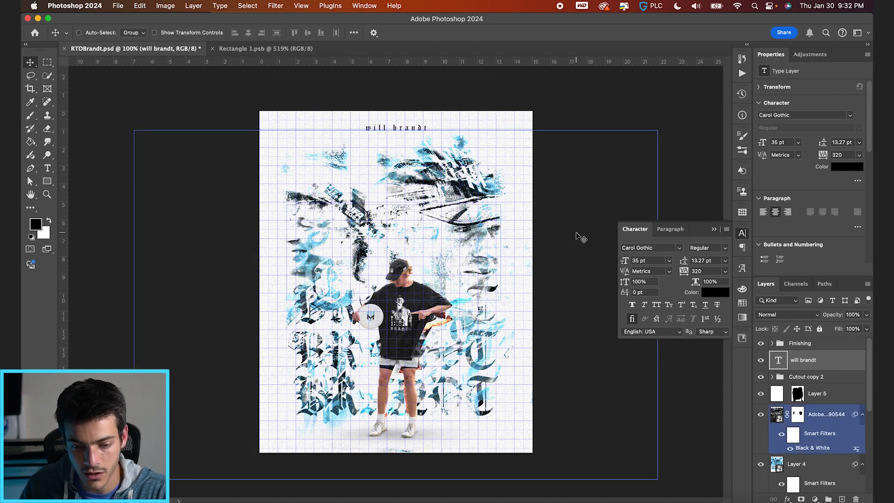
# Scale the Cutout copy 2 group down slightly so the player sits within the grid margins.
pyautogui.click(822, 378)
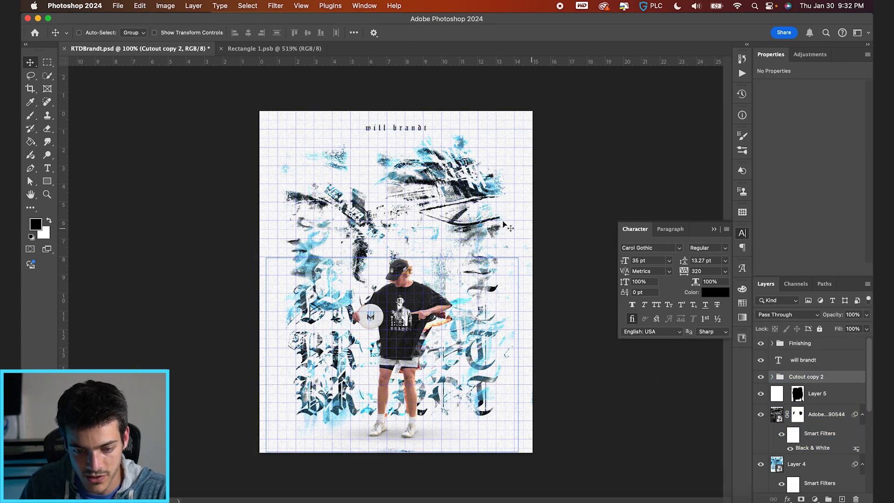
pyautogui.press('super+t')
pyautogui.moveTo(520, 259); pyautogui.dragTo(510, 263)
pyautogui.press('Return')
pyautogui.press('super+apostrophe')
pyautogui.hotkey('shift', 'Up')
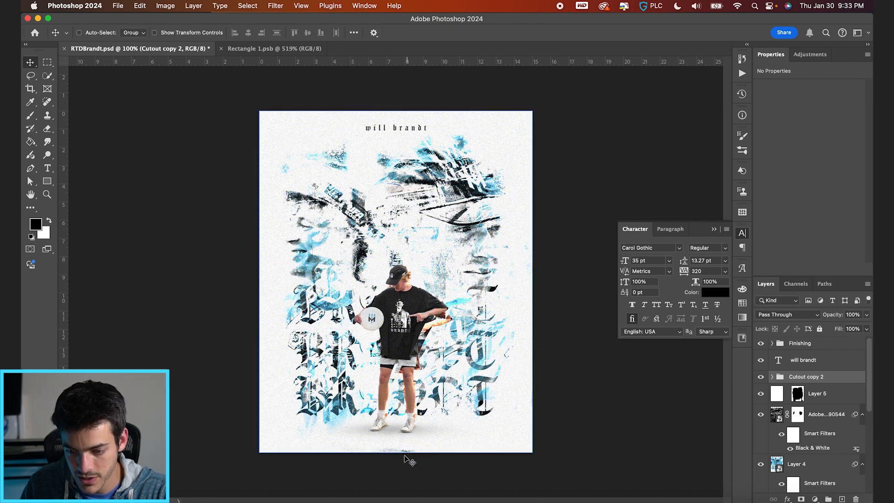
# Paint black on Layer 5's mask with a 300 px splatter brush to reveal texture beside the cap at the upper right portrait.
pyautogui.click(864, 433)
pyautogui.click(797, 394)
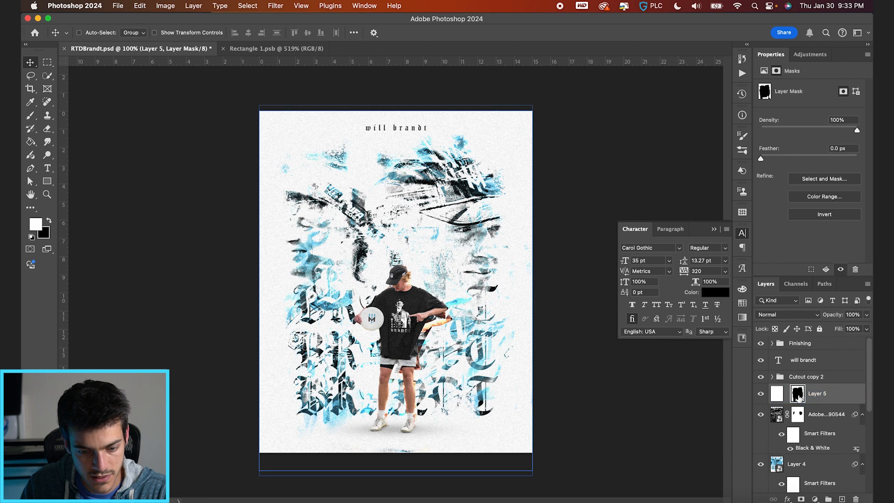
pyautogui.press('b')
pyautogui.press('x')
pyautogui.press(']')
pyautogui.press(']')
pyautogui.press(']')
pyautogui.press(']')
pyautogui.press(']')
pyautogui.press(']')
pyautogui.press('x')
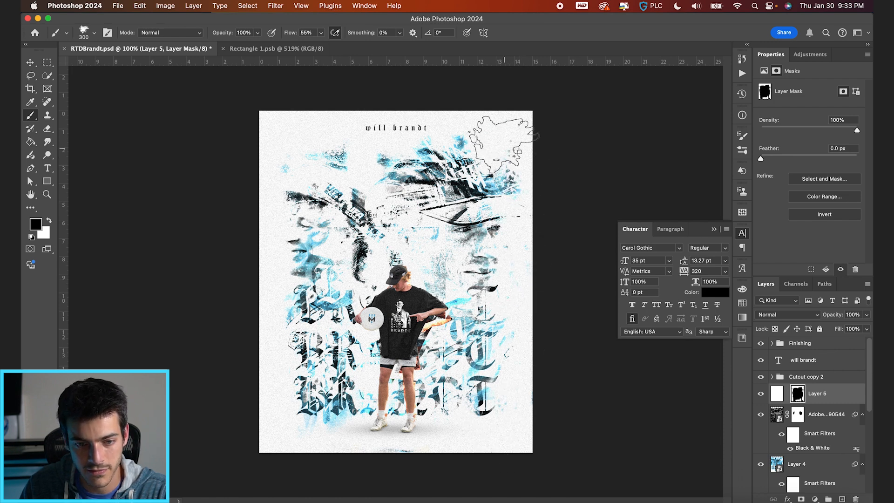
# Reveal splatter near the poster's upper corners on Layer 5's mask with a 175 px brush, undoing an unwanted dab.
pyautogui.press('[')
pyautogui.press('[')
pyautogui.press('[')
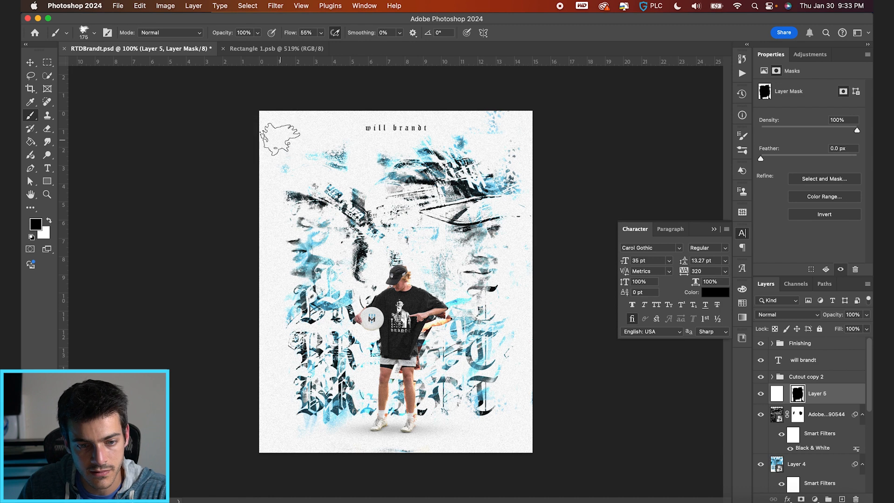
pyautogui.click(282, 123)
pyautogui.press('super+z')
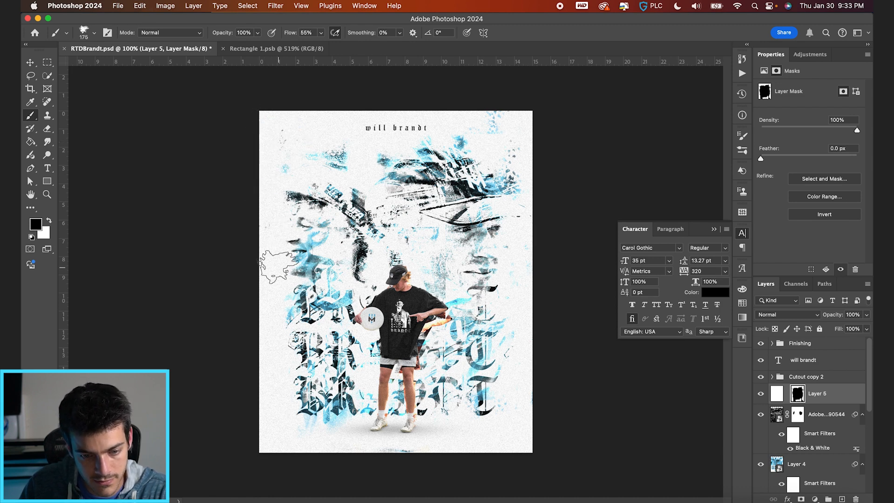
# Brush splatter into Layer 5's mask along the poster's left side at 400 and 200 px, and paint white over the bottom-edge specks.
pyautogui.press(']')
pyautogui.press(']')
pyautogui.press(']')
pyautogui.press(']')
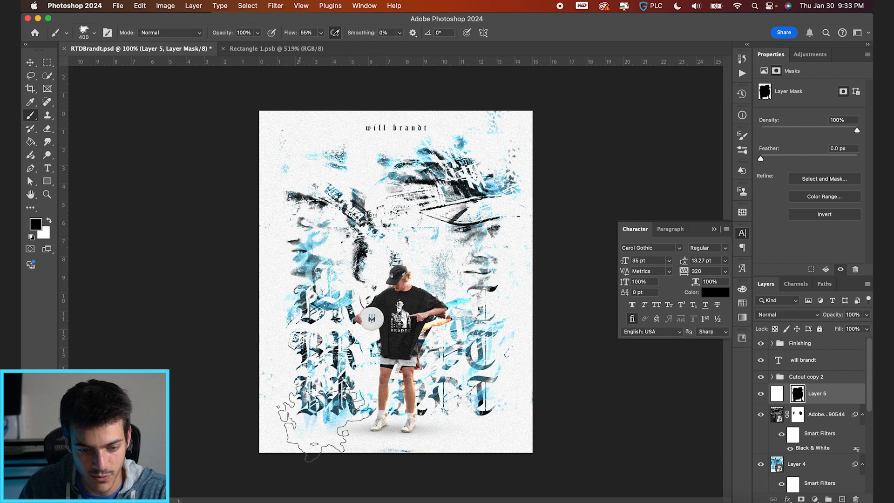
pyautogui.press('[')
pyautogui.press('[')
pyautogui.press('[')
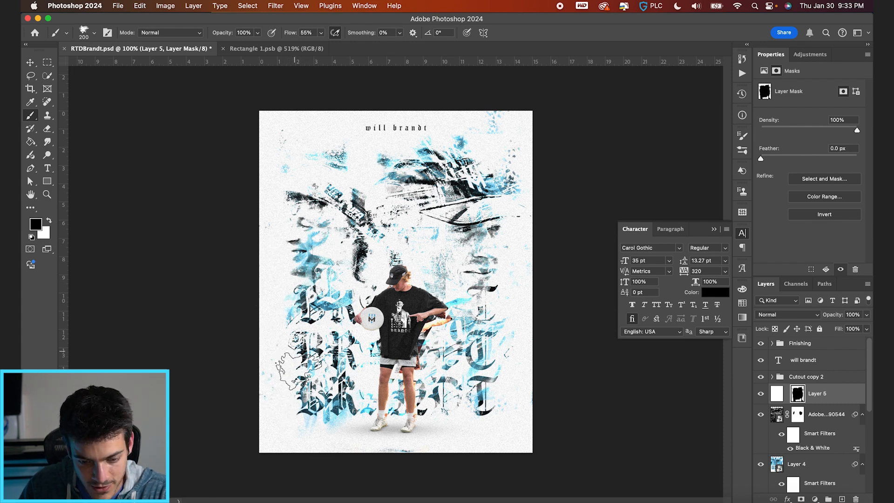
pyautogui.press('x')
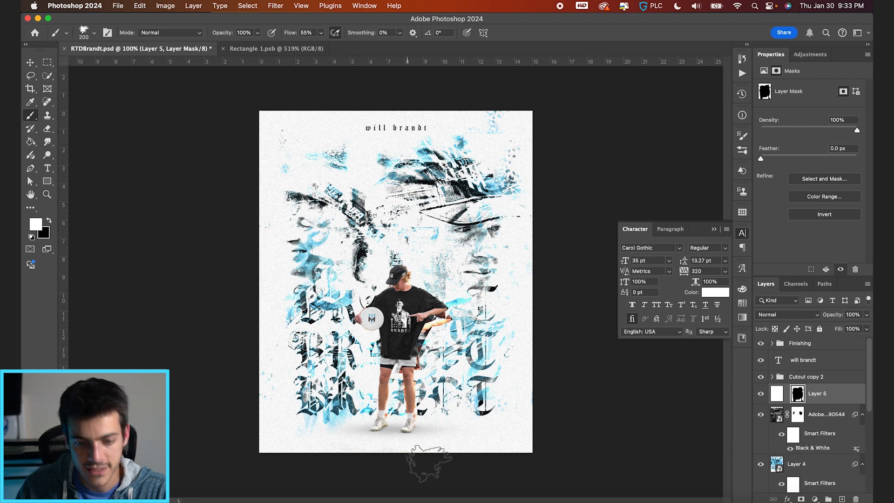
pyautogui.press('v')
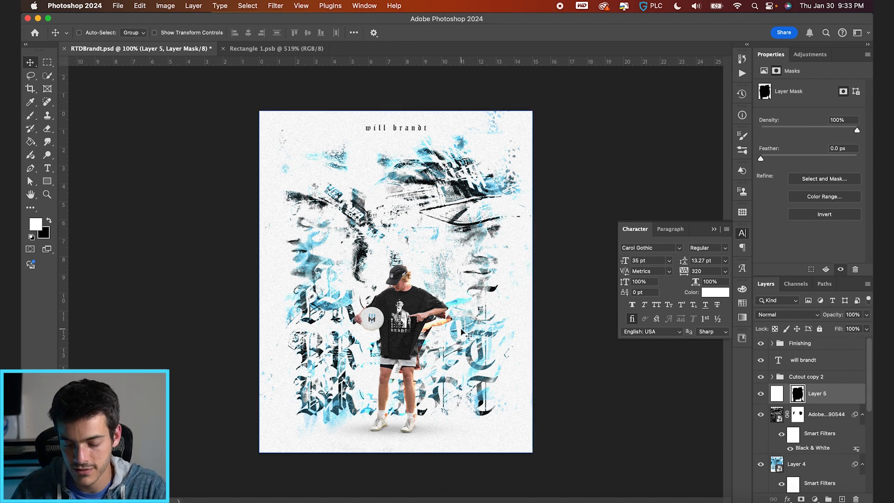
# Nudge the name text slightly down against the grid, set its tracking to 200 and save the document.
pyautogui.click(787, 362)
pyautogui.press('x')
pyautogui.press('super+apostrophe')
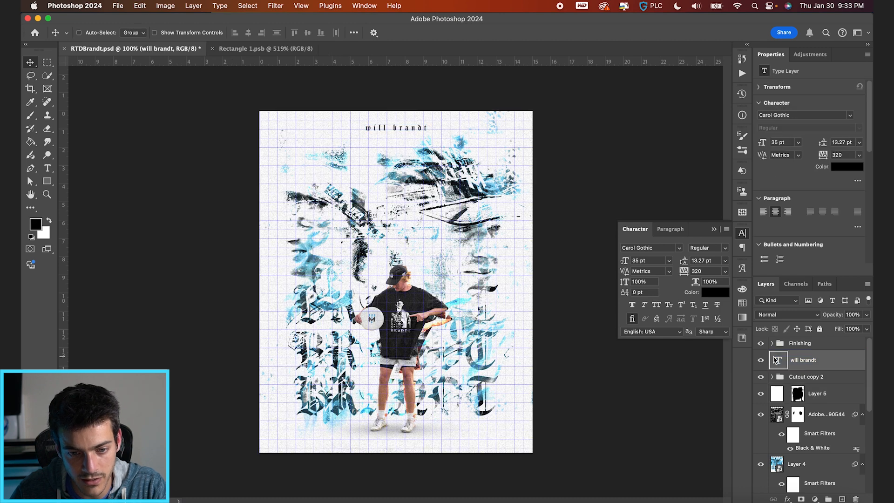
pyautogui.hotkey('shift', 'Down')
pyautogui.press('super+apostrophe')
pyautogui.press('Up')
pyautogui.moveTo(684, 275); pyautogui.dragTo(670, 275)
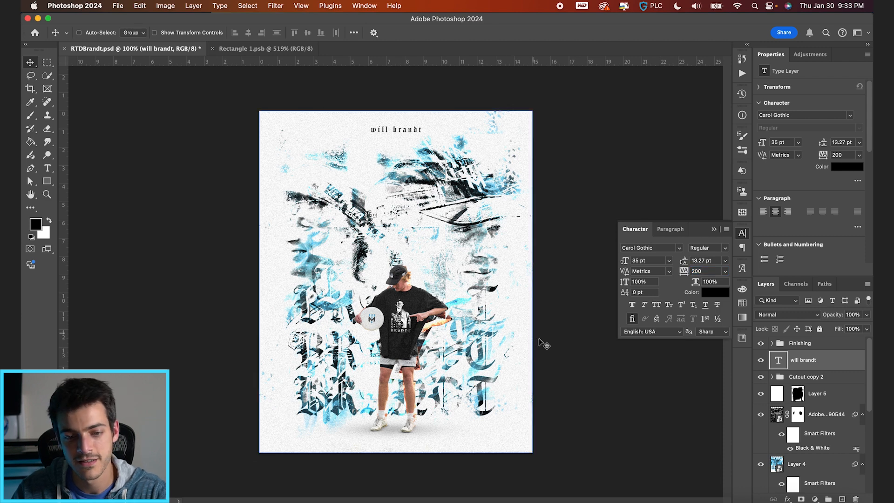
pyautogui.press('super+s')
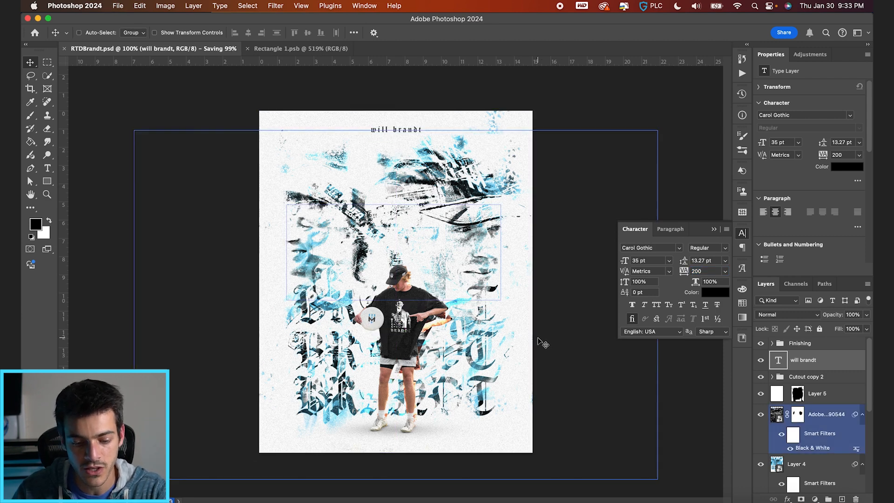
# Duplicate the name text layer, place the copy to its left and change its wording to "minnesota wind chill".
pyautogui.press('super+j')
pyautogui.moveTo(495, 178); pyautogui.dragTo(427, 166)
pyautogui.press('t')
pyautogui.tripleClick(345, 129)
pyautogui.write('minnesota wind chill')
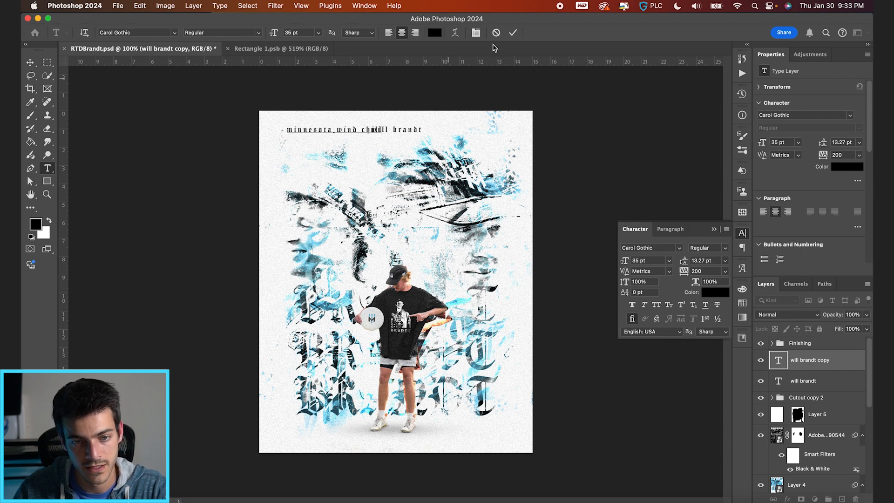
pyautogui.click(512, 33)
# Left-align the "minnesota wind chill" text and move it to the poster's left margin on the grid.
pyautogui.click(389, 32)
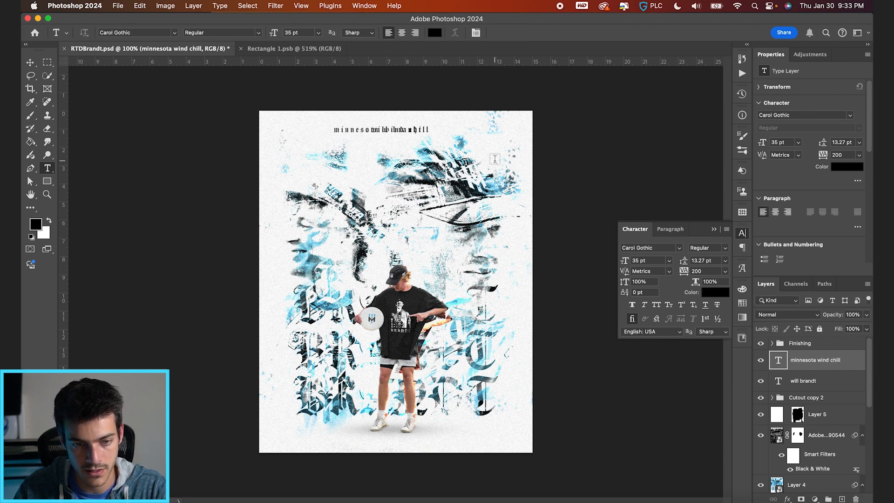
pyautogui.press('v')
pyautogui.moveTo(465, 155); pyautogui.dragTo(407, 155)
pyautogui.press('super+apostrophe')
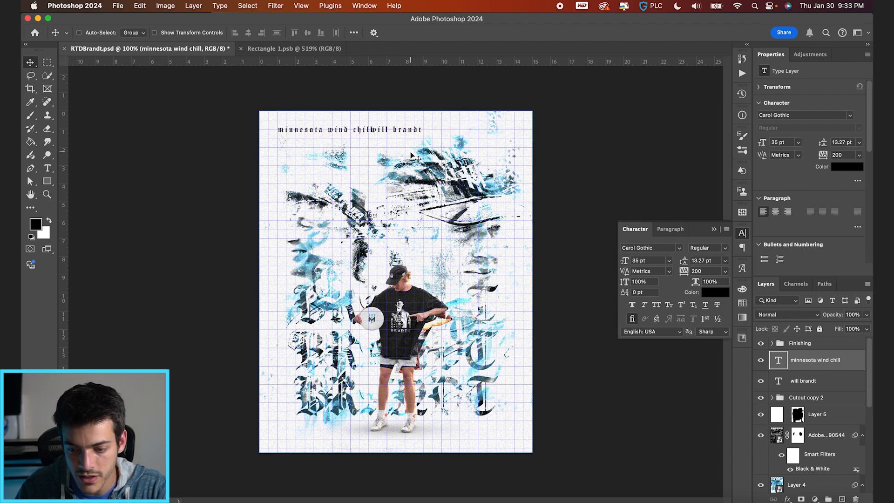
# Set both the name and "minnesota wind chill" texts to 25 pt with 160 tracking.
pyautogui.click(810, 384)
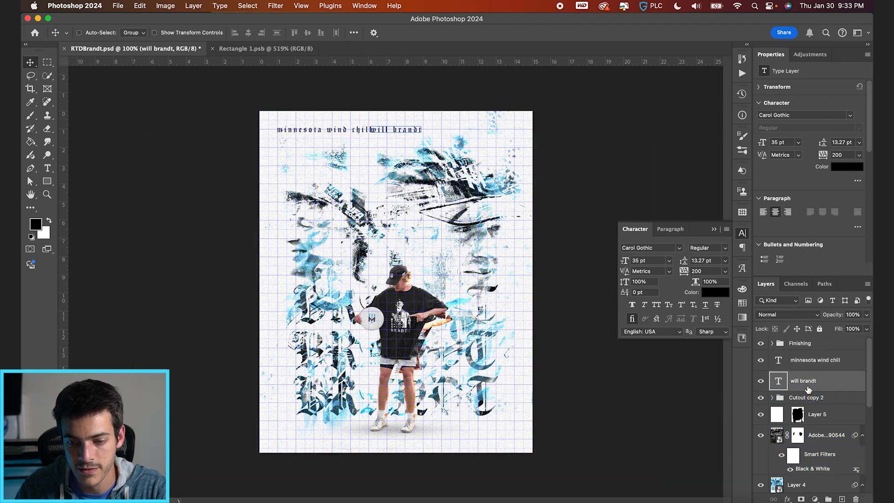
pyautogui.keyDown('shift'); pyautogui.click(816, 369); pyautogui.keyUp('shift')
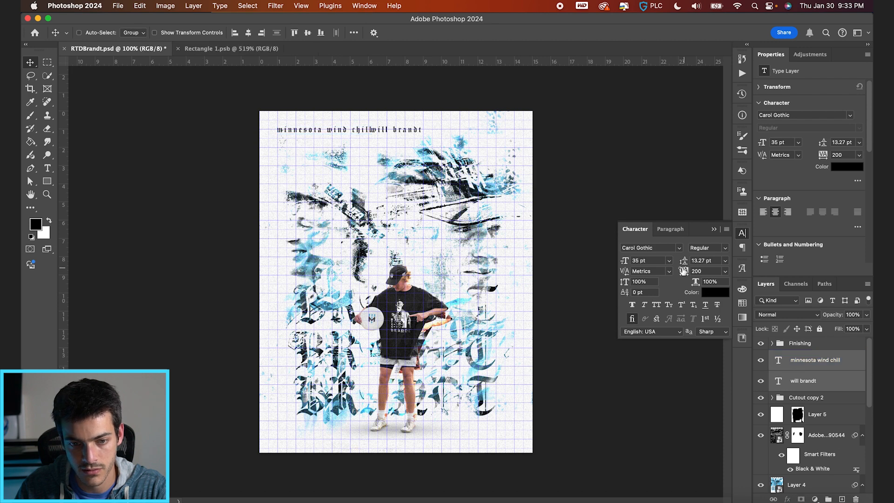
pyautogui.moveTo(686, 270); pyautogui.dragTo(683, 270)
pyautogui.press('Return')
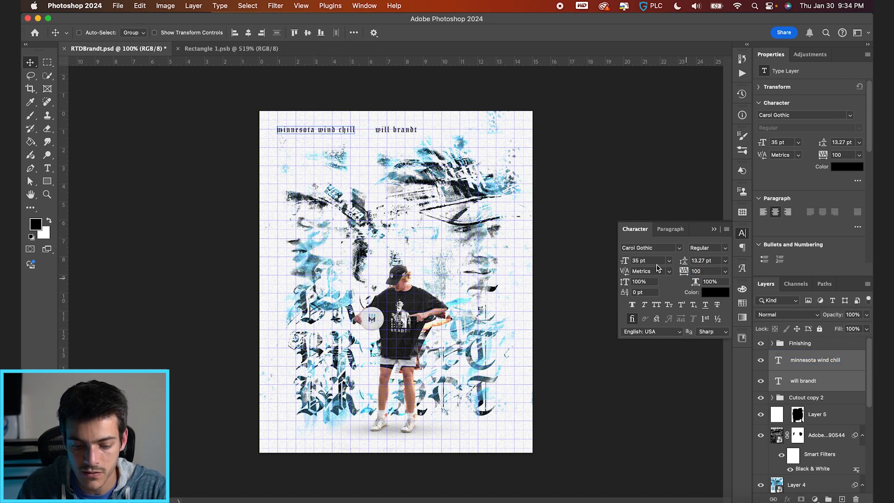
pyautogui.click(654, 262)
pyautogui.write('2')
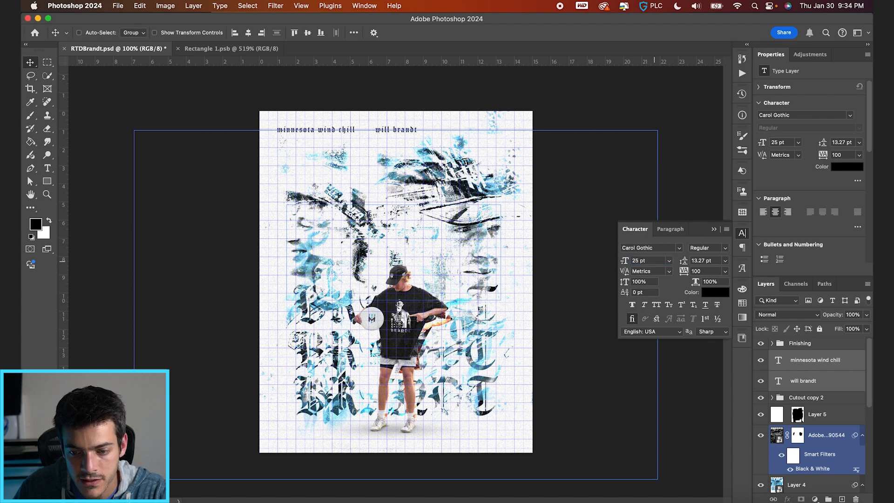
pyautogui.moveTo(683, 272); pyautogui.dragTo(698, 272)
# Duplicate the "minnesota wind chill" text to the right of the name and change the copy to "2024 championship weekend mvp".
pyautogui.click(713, 229)
pyautogui.click(777, 360)
pyautogui.press('super+j')
pyautogui.moveTo(334, 130); pyautogui.dragTo(488, 135)
pyautogui.doubleClick(484, 130)
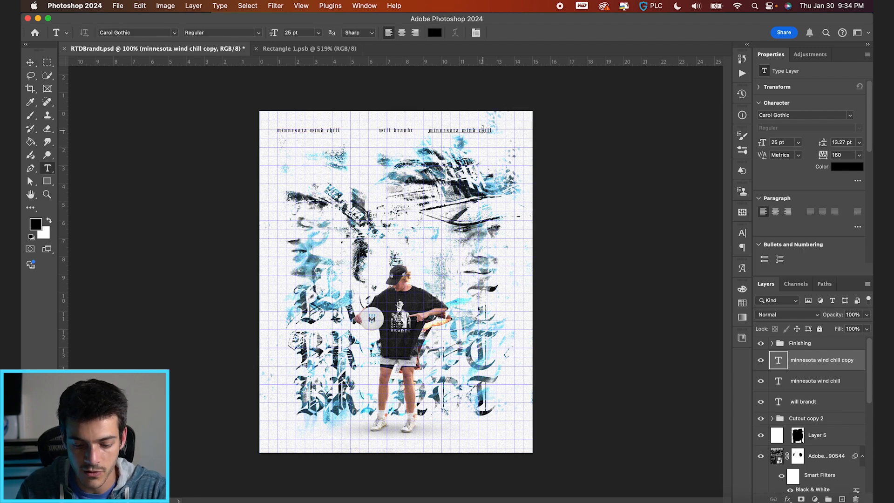
pyautogui.write('2024')
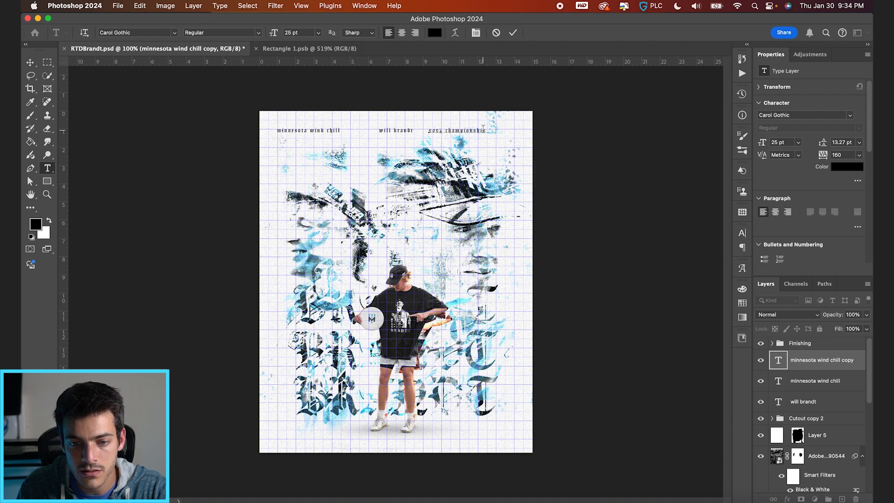
pyautogui.write(' championship weekend mvp')
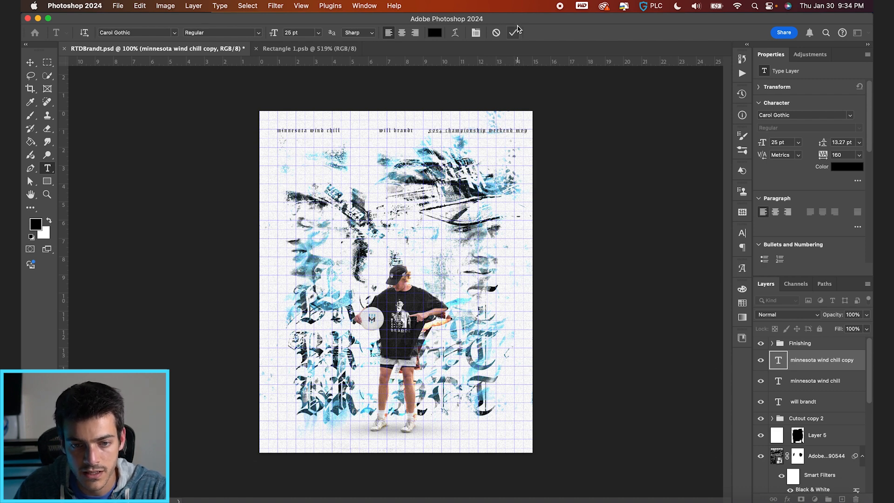
# Right-align the "2024 championship weekend mvp" text and move it to the poster's right margin on the grid.
pyautogui.click(514, 32)
pyautogui.click(415, 33)
pyautogui.moveTo(462, 134); pyautogui.dragTo(481, 153)
pyautogui.click(495, 33)
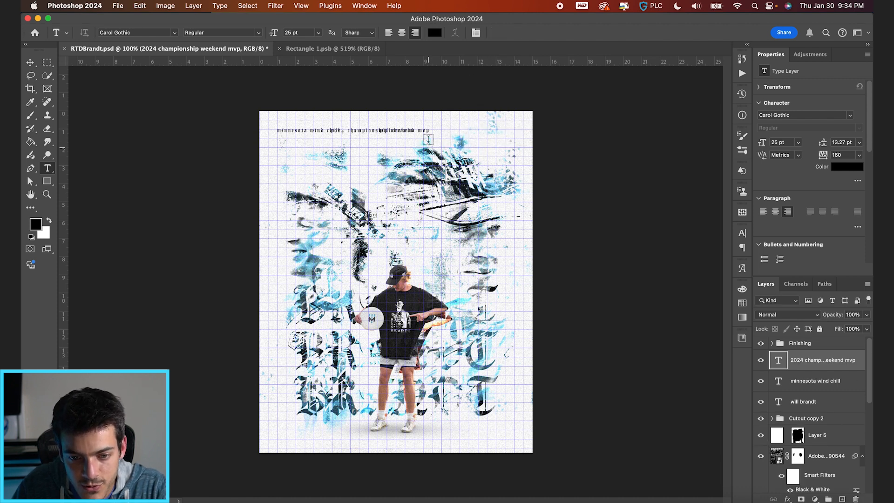
pyautogui.press('v')
pyautogui.moveTo(490, 139); pyautogui.dragTo(514, 139)
pyautogui.press('Left')
pyautogui.press('Left')
pyautogui.press('Left')
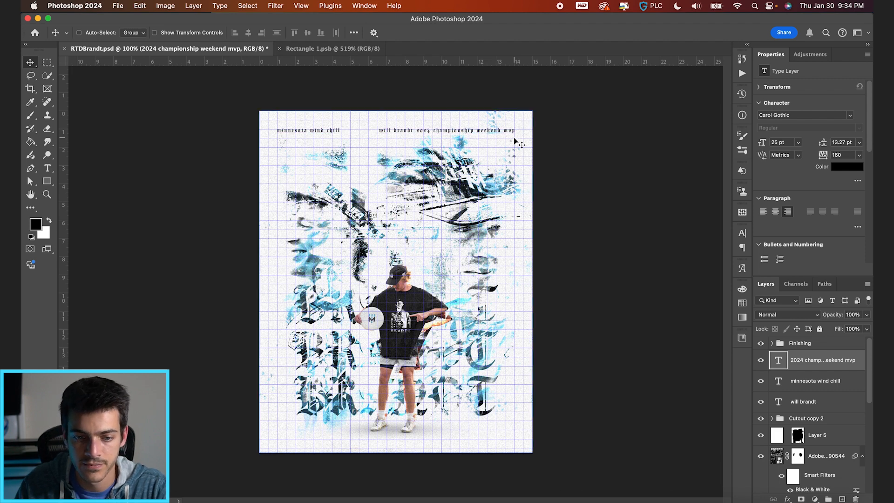
# Hide the grid and distribute the three heading text layers horizontally with even spacing.
pyautogui.press('super')
pyautogui.press('super+apostrophe')
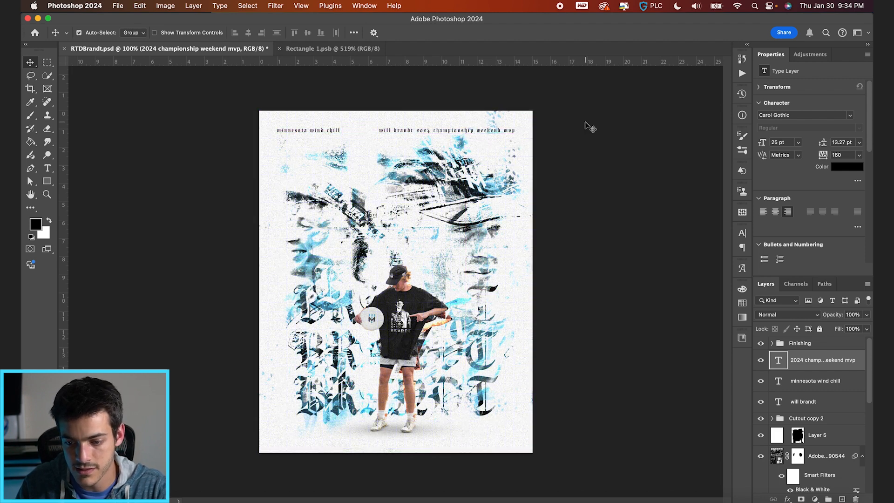
pyautogui.click(822, 407)
pyautogui.keyDown('shift'); pyautogui.click(822, 409); pyautogui.keyUp('shift')
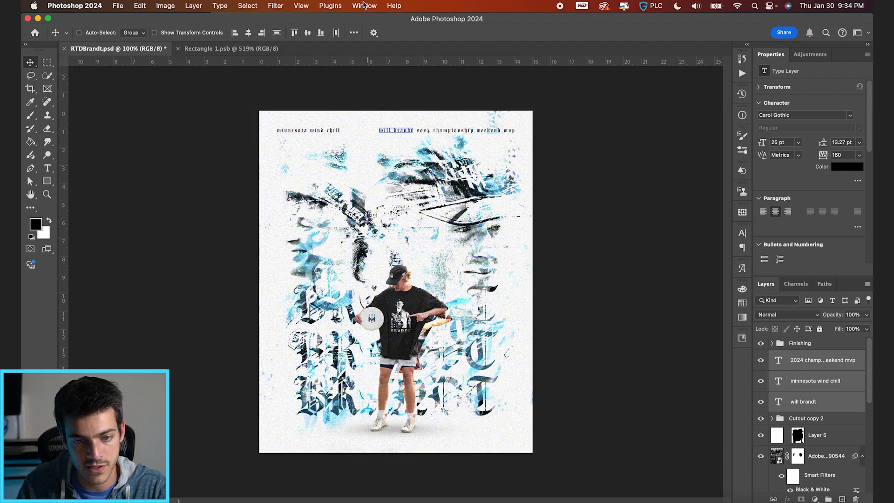
pyautogui.click(337, 32)
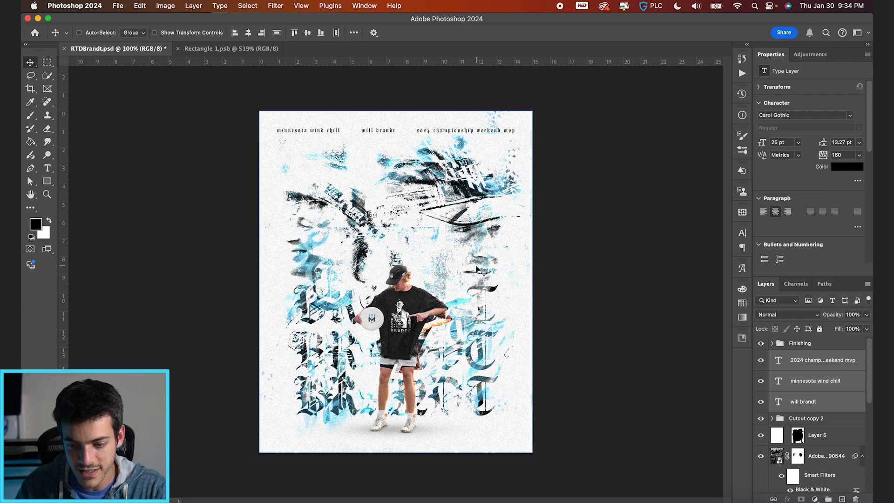
# Stamp all visible layers into a new layer above the Finishing group and convert it to a smart object.
pyautogui.click(784, 345)
pyautogui.press('super+alt+shift+e')
pyautogui.press('super+alt+s')
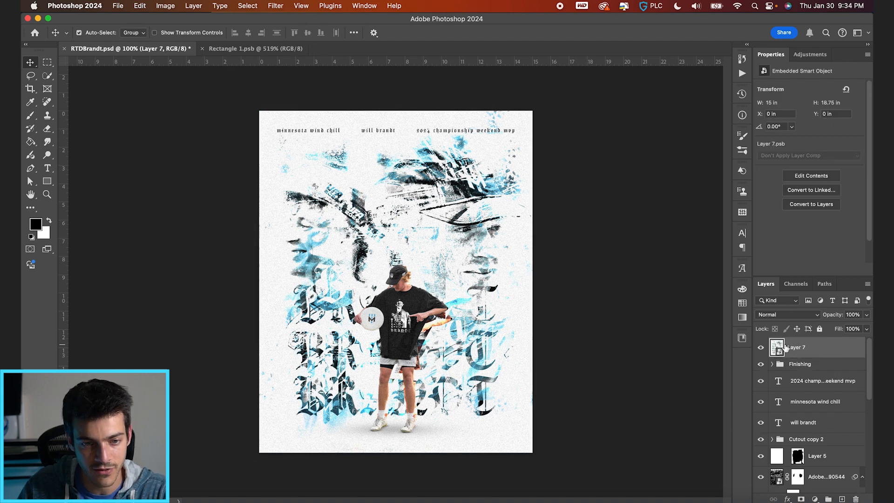
# Apply the Camera Raw Filter to the merged smart object with Texture +8 and Clarity +10.
pyautogui.click(275, 6)
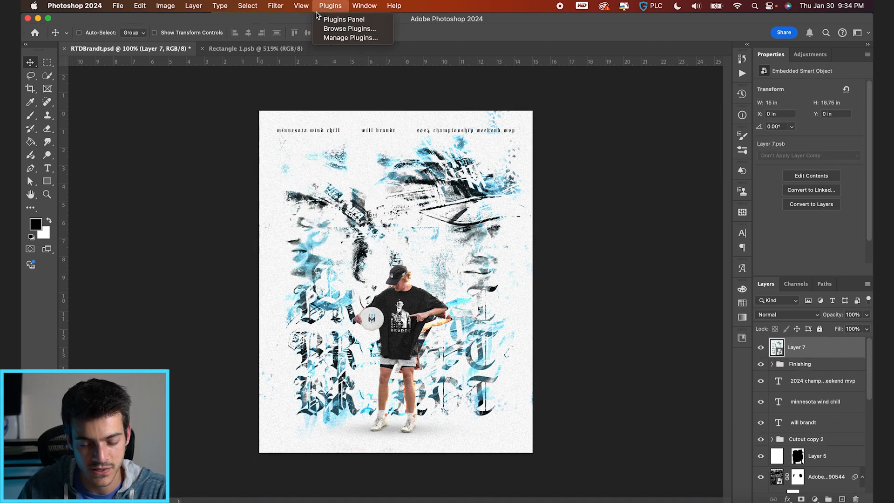
pyautogui.click(281, 21)
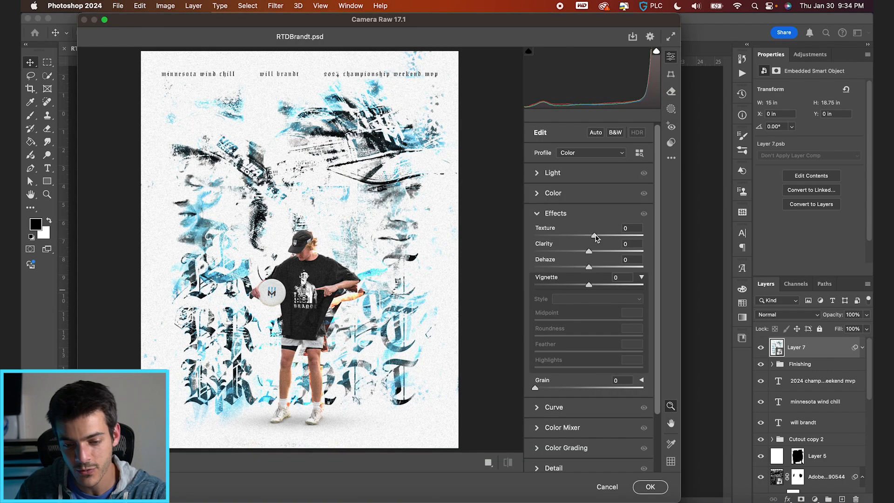
pyautogui.moveTo(595, 236); pyautogui.dragTo(597, 251)
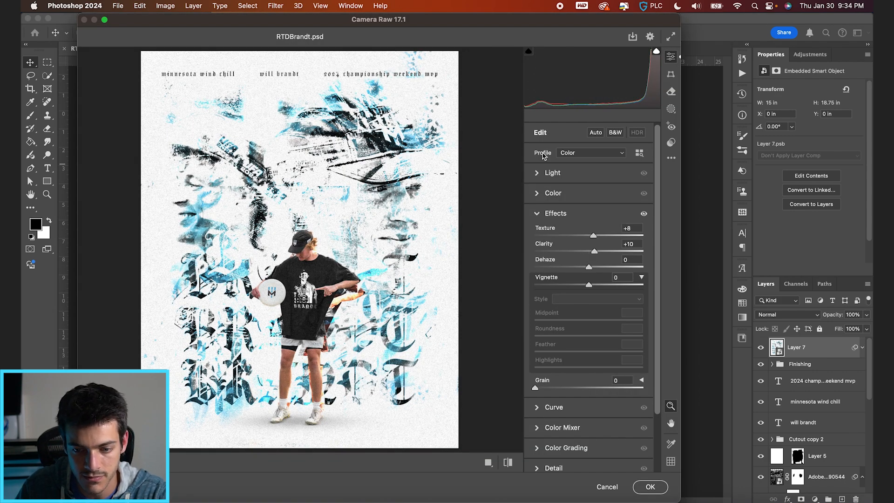
# Set the Camera Raw light values to Exposure +0.35, Contrast +6, Highlights -15 and Shadows +30.
pyautogui.click(538, 174)
pyautogui.moveTo(588, 197); pyautogui.dragTo(593, 197)
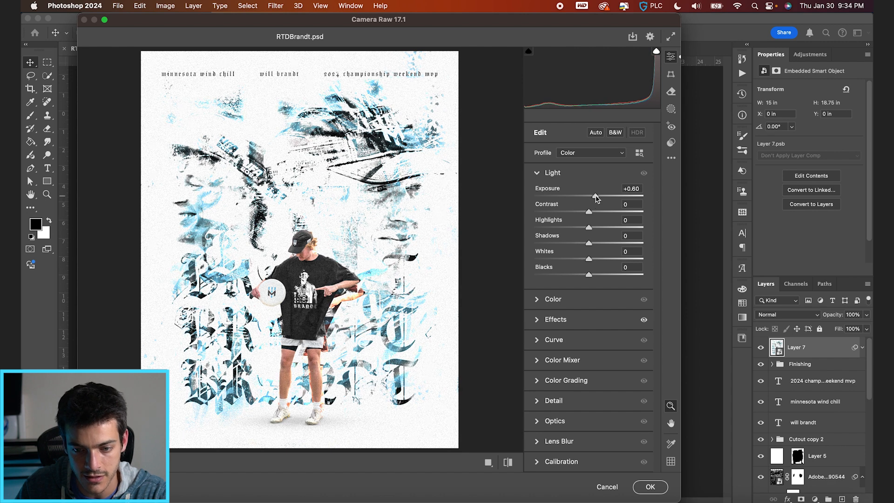
pyautogui.moveTo(589, 214); pyautogui.dragTo(603, 245)
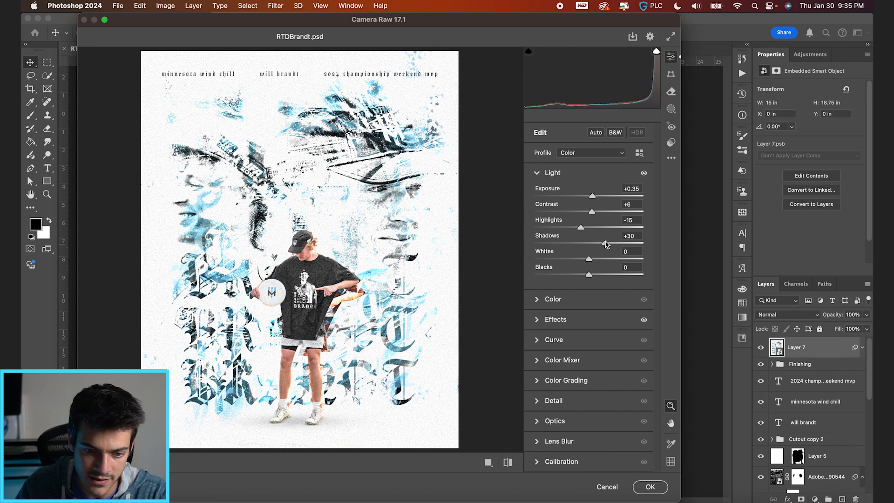
# Add Grain 10 and a Vignette of -18 in the Camera Raw effects and apply the filter.
pyautogui.click(538, 320)
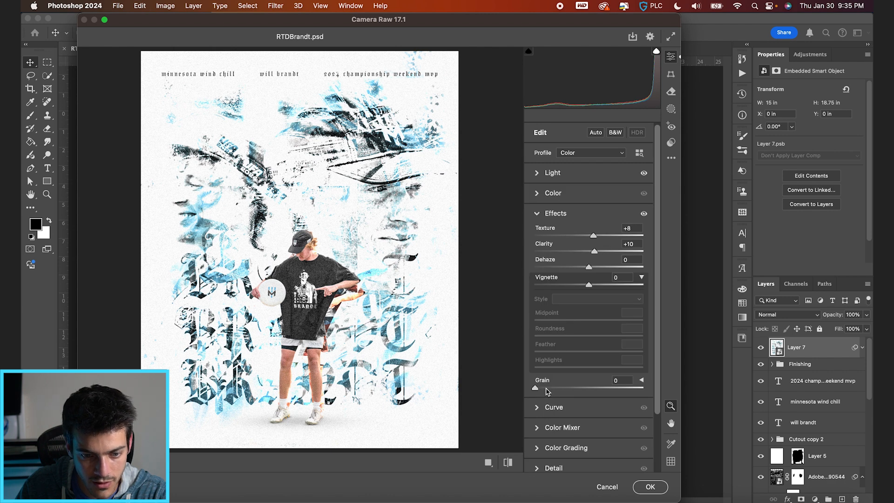
pyautogui.scroll(-3, 577, 302)
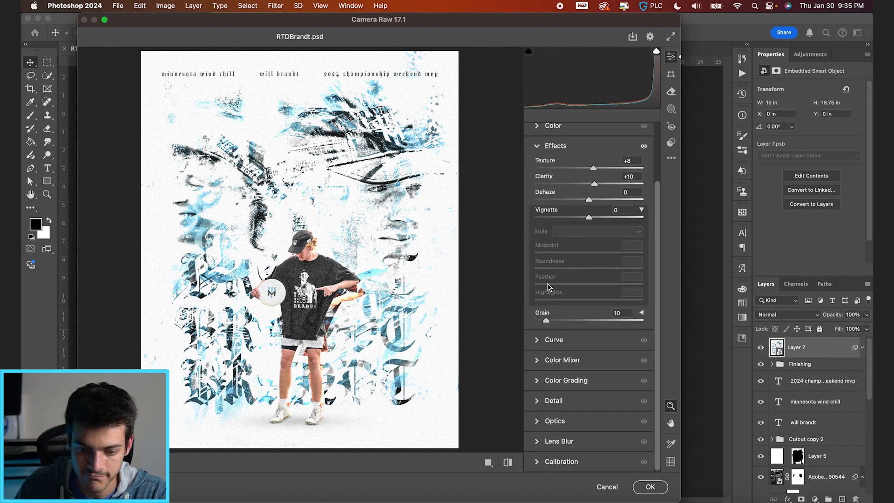
pyautogui.moveTo(588, 217); pyautogui.dragTo(580, 219)
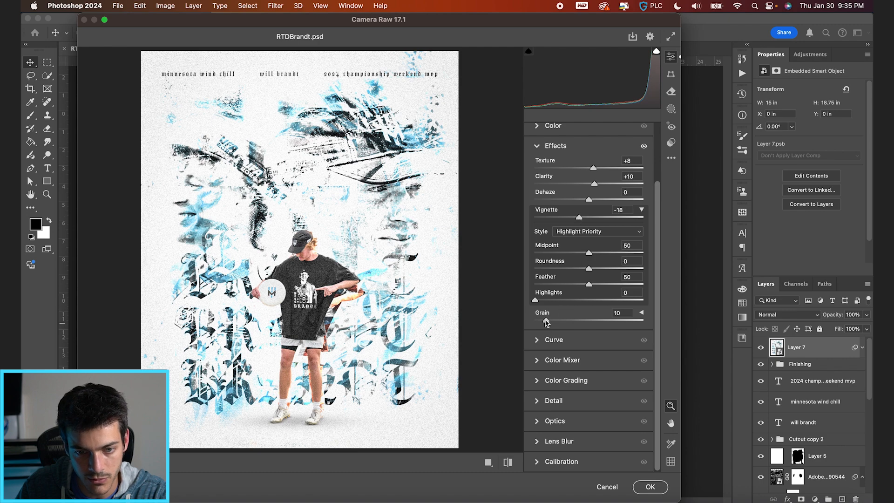
pyautogui.scroll(3, 596, 199)
pyautogui.click(536, 174)
pyautogui.press('Return')
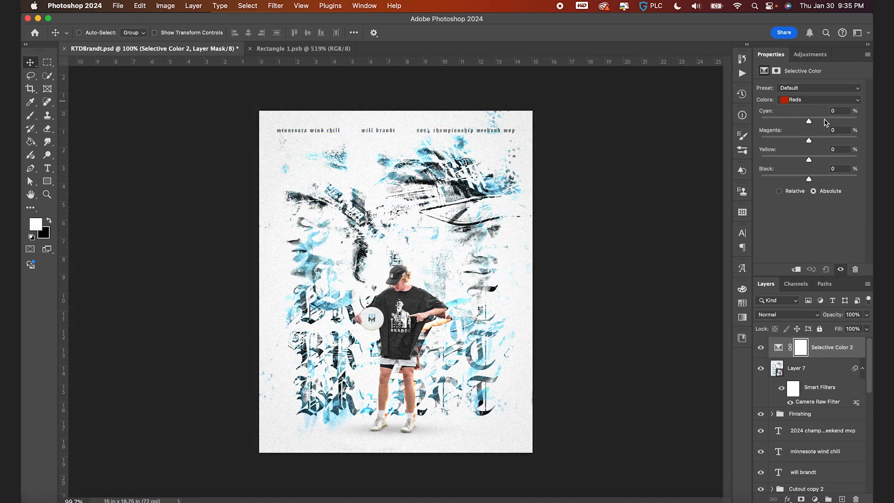
# In a Selective Color adjustment, set Reds to Cyan +31 and Yellow -9 and Neutrals to Yellow -8, and switch to Whites.
pyautogui.moveTo(823, 120); pyautogui.dragTo(823, 120)
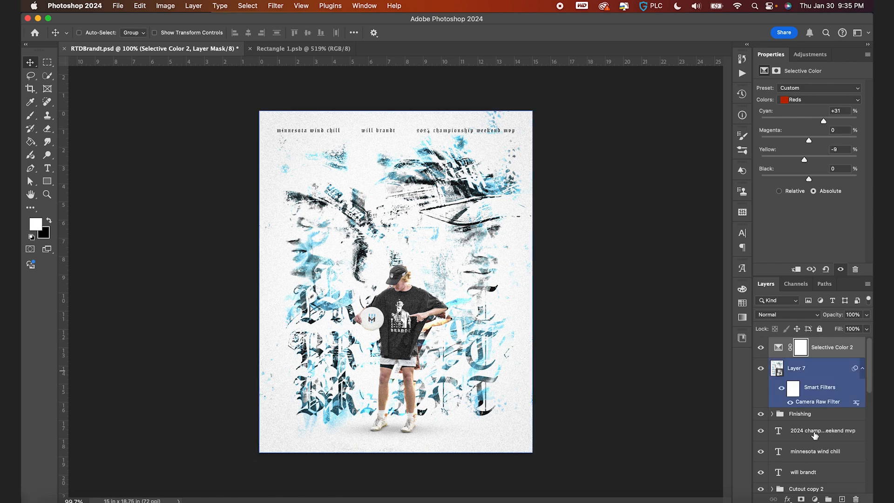
pyautogui.click(811, 99)
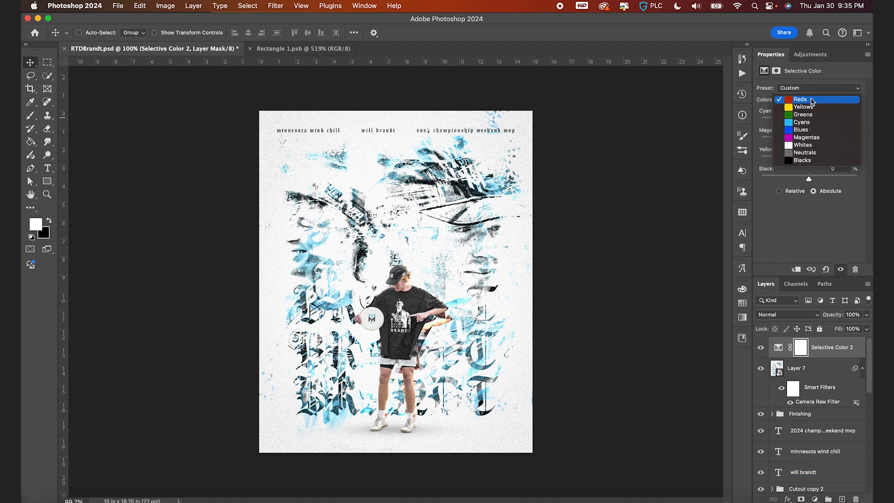
pyautogui.click(809, 157)
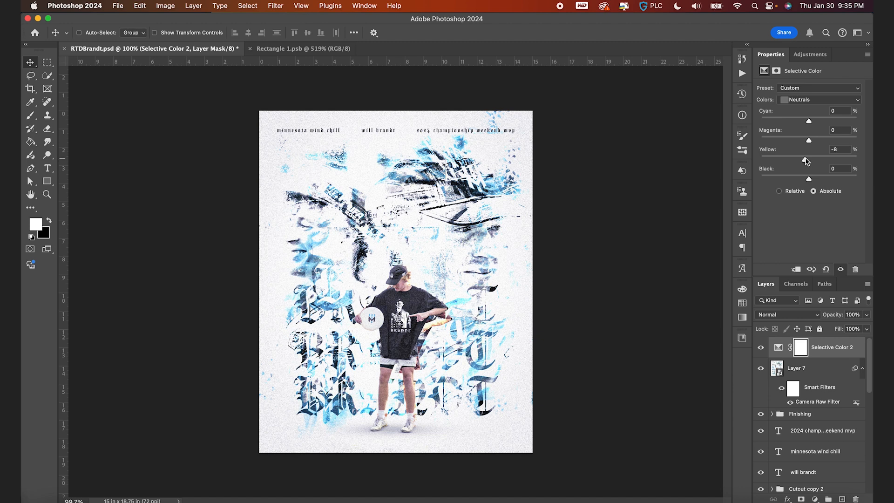
pyautogui.click(814, 100)
pyautogui.click(814, 92)
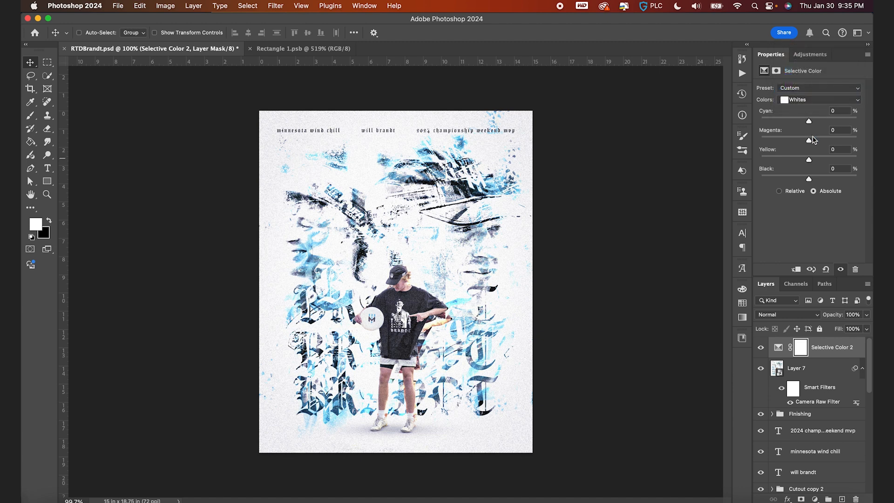